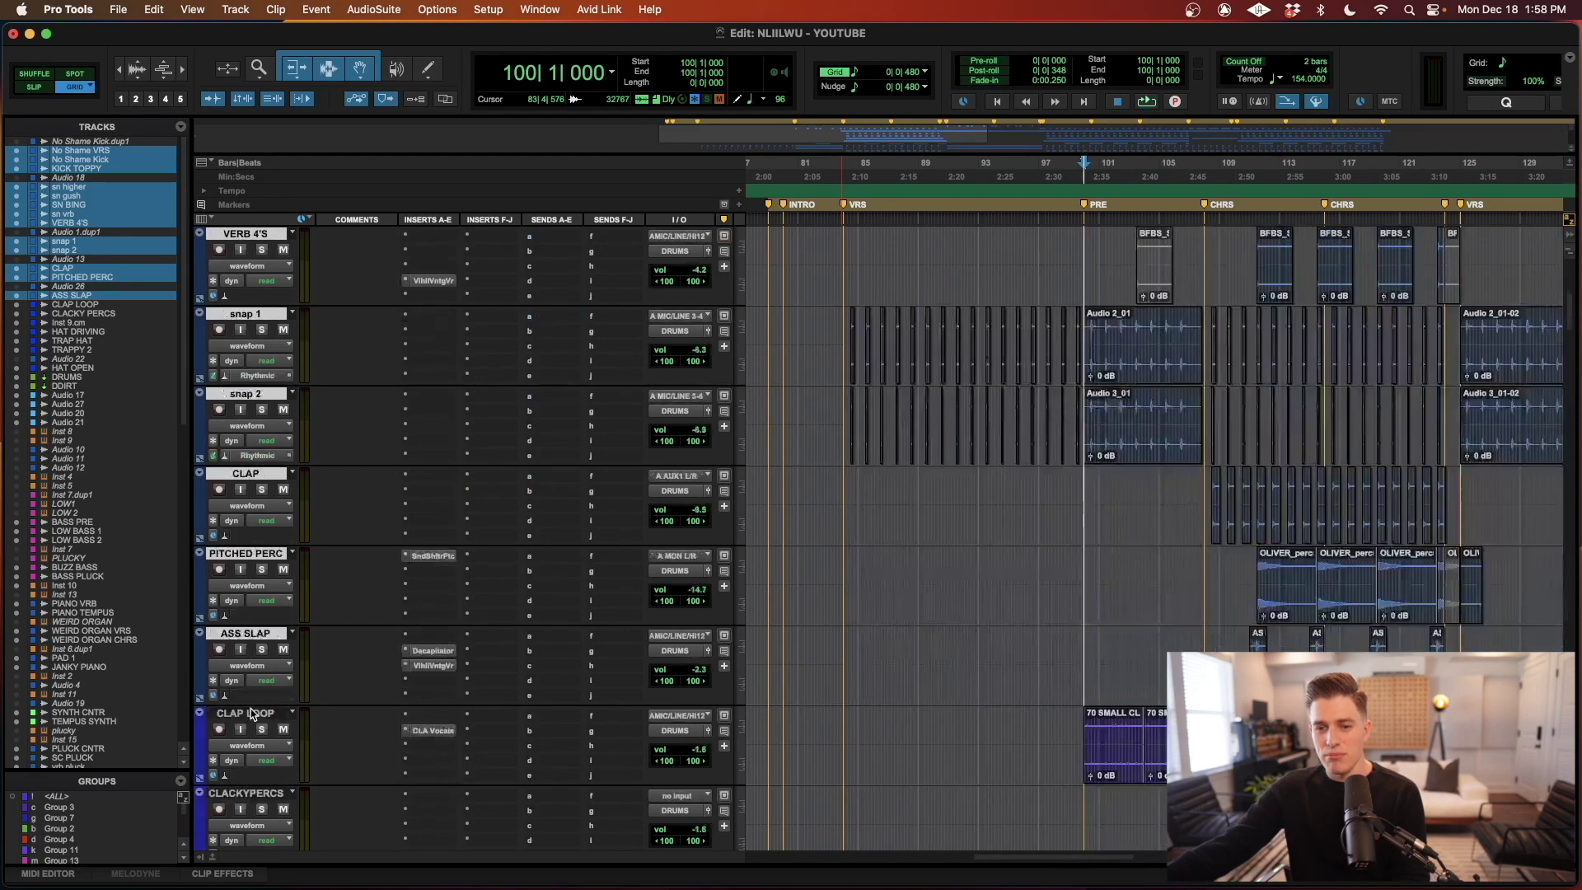
- Select the percussion and hat tracks from CLAP LOOP through HAT OPEN
click(255, 557)
scroll(262, 592, down, 6)
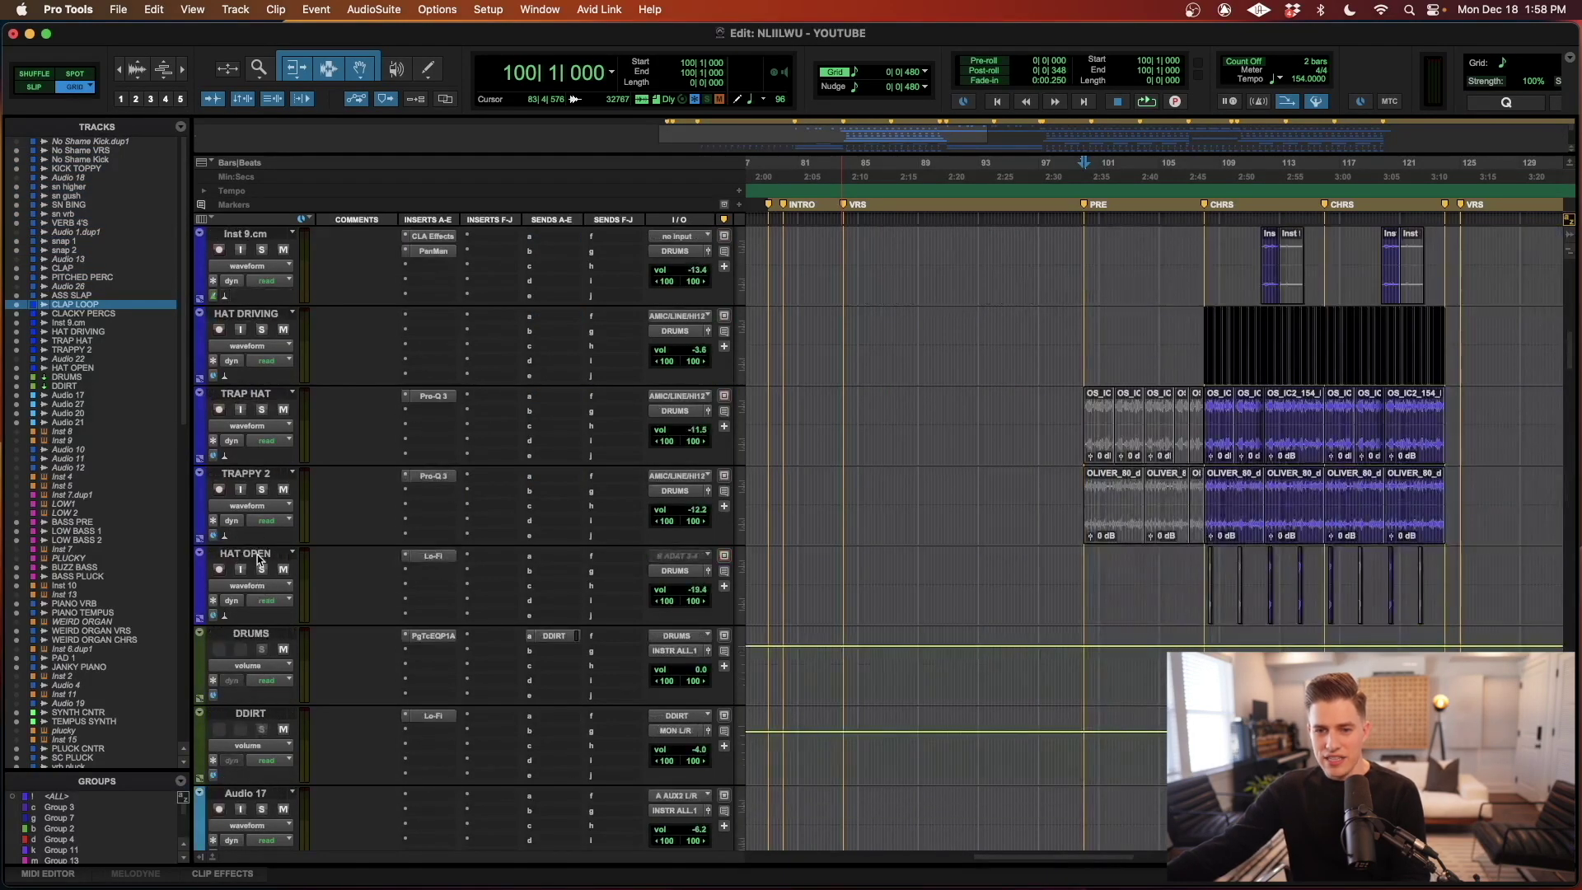
shift+click(258, 557)
scroll(259, 561, up, 4)
scroll(260, 566, down, 8)
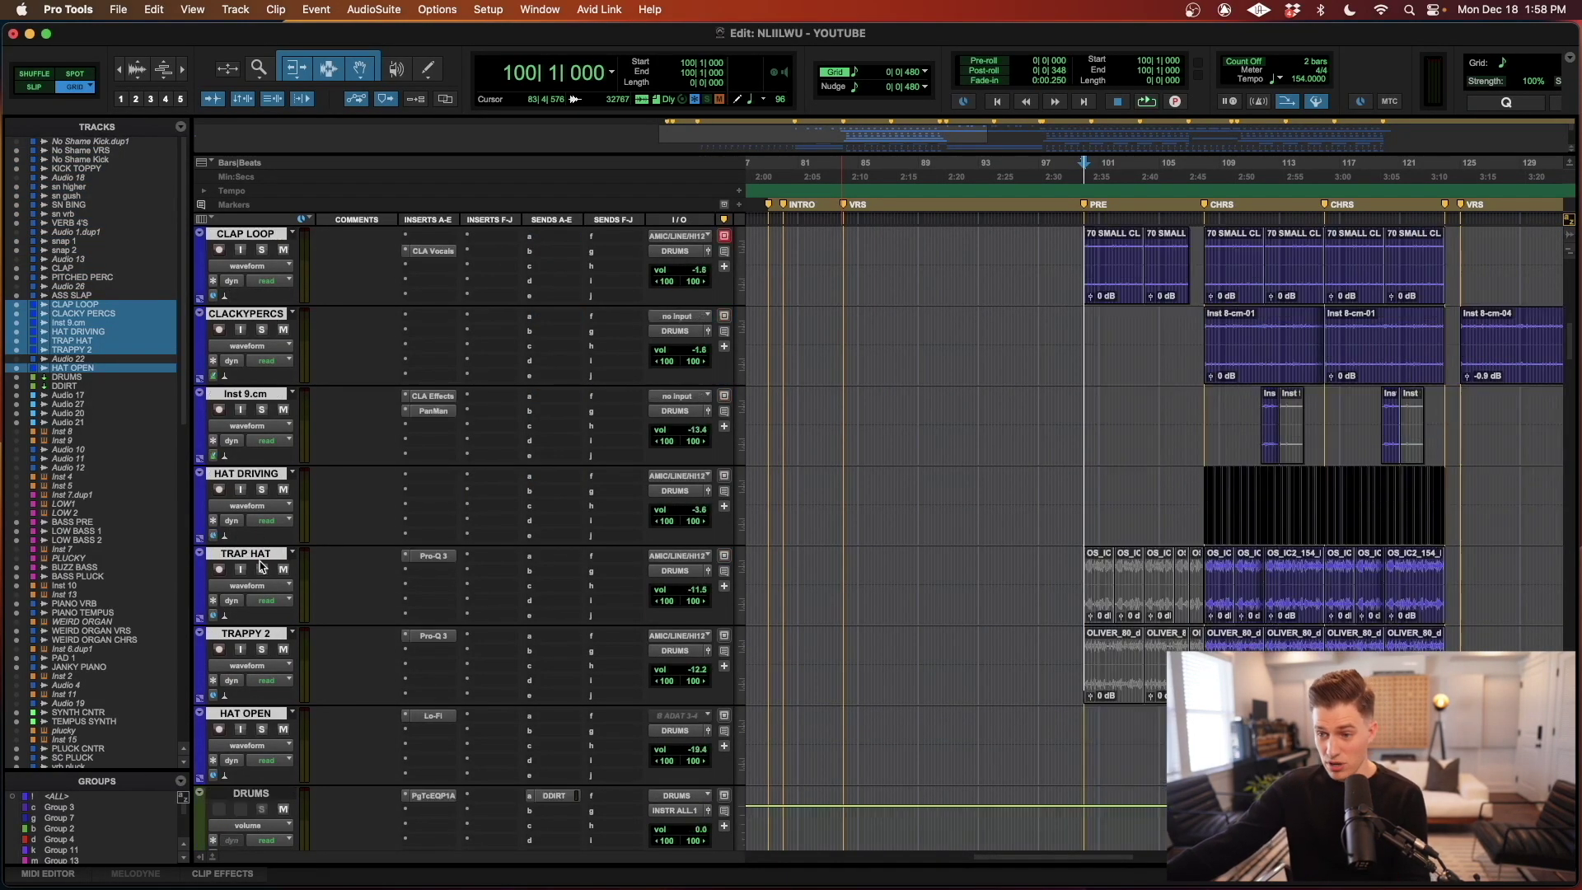
- Select the effects tracks from Audio 17 through Audio 21 and return to the kick and snare tracks
click(265, 577)
scroll(271, 589, down, 2)
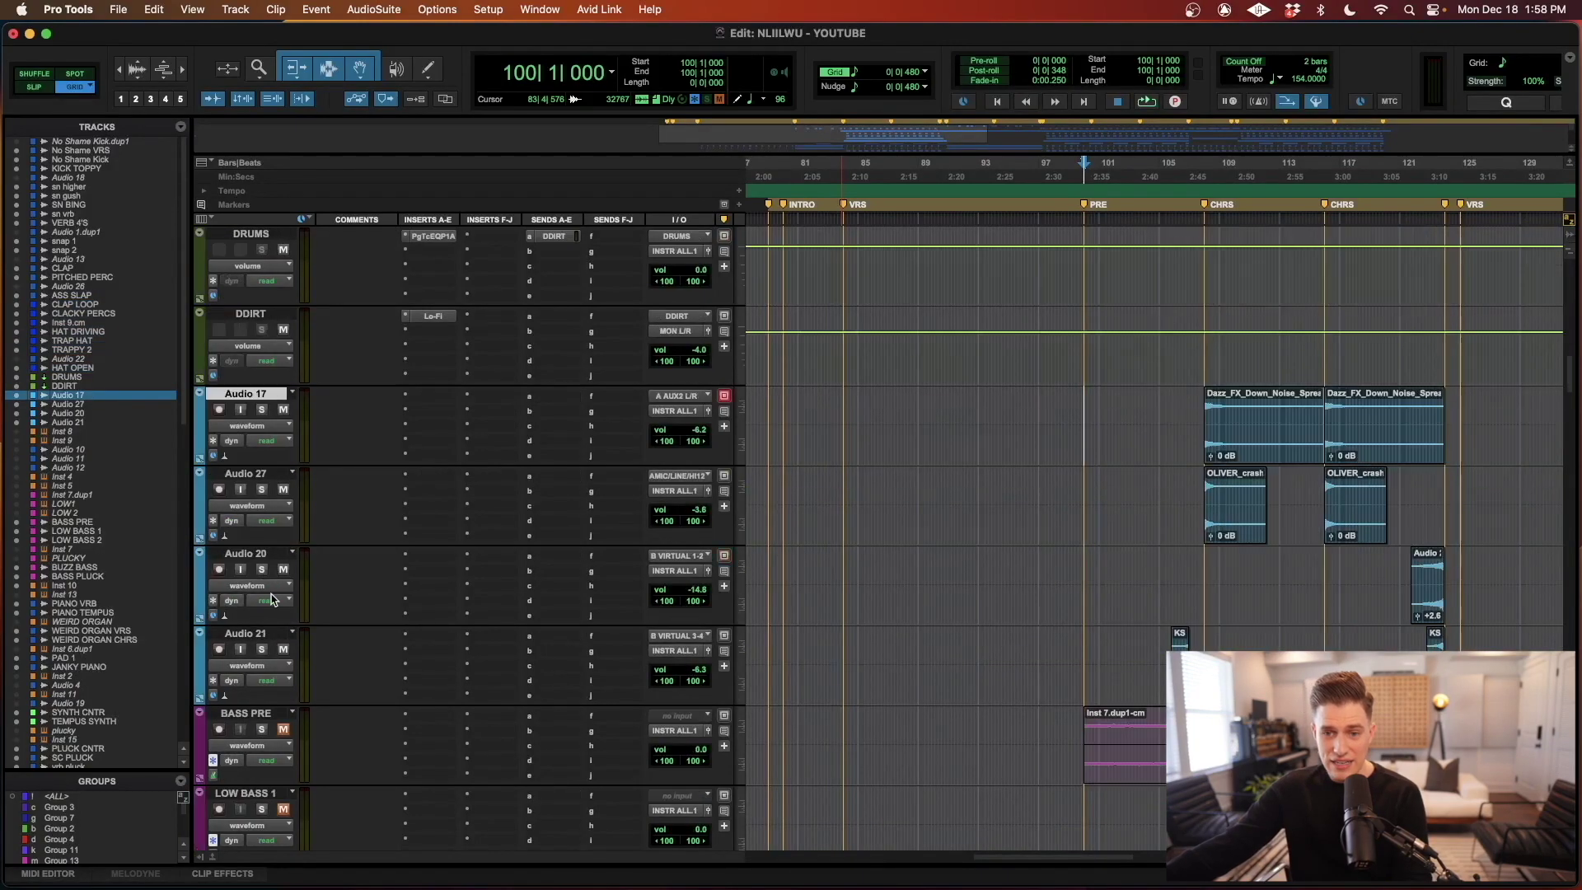
shift+click(262, 636)
scroll(263, 636, up, 20)
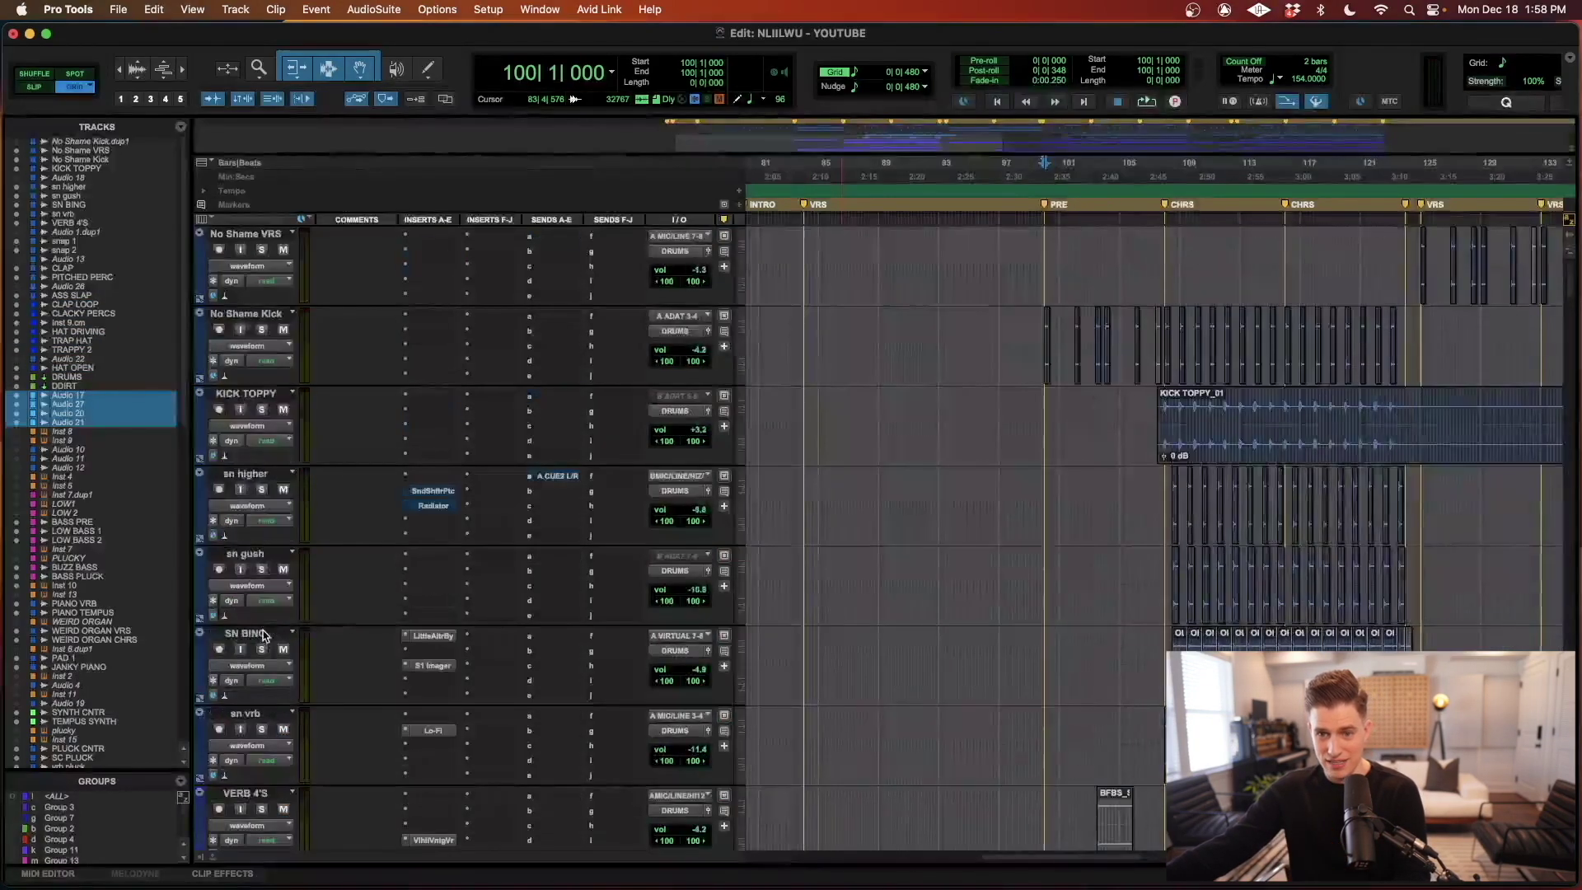
scroll(272, 494, right, 2)
shift+click(276, 316)
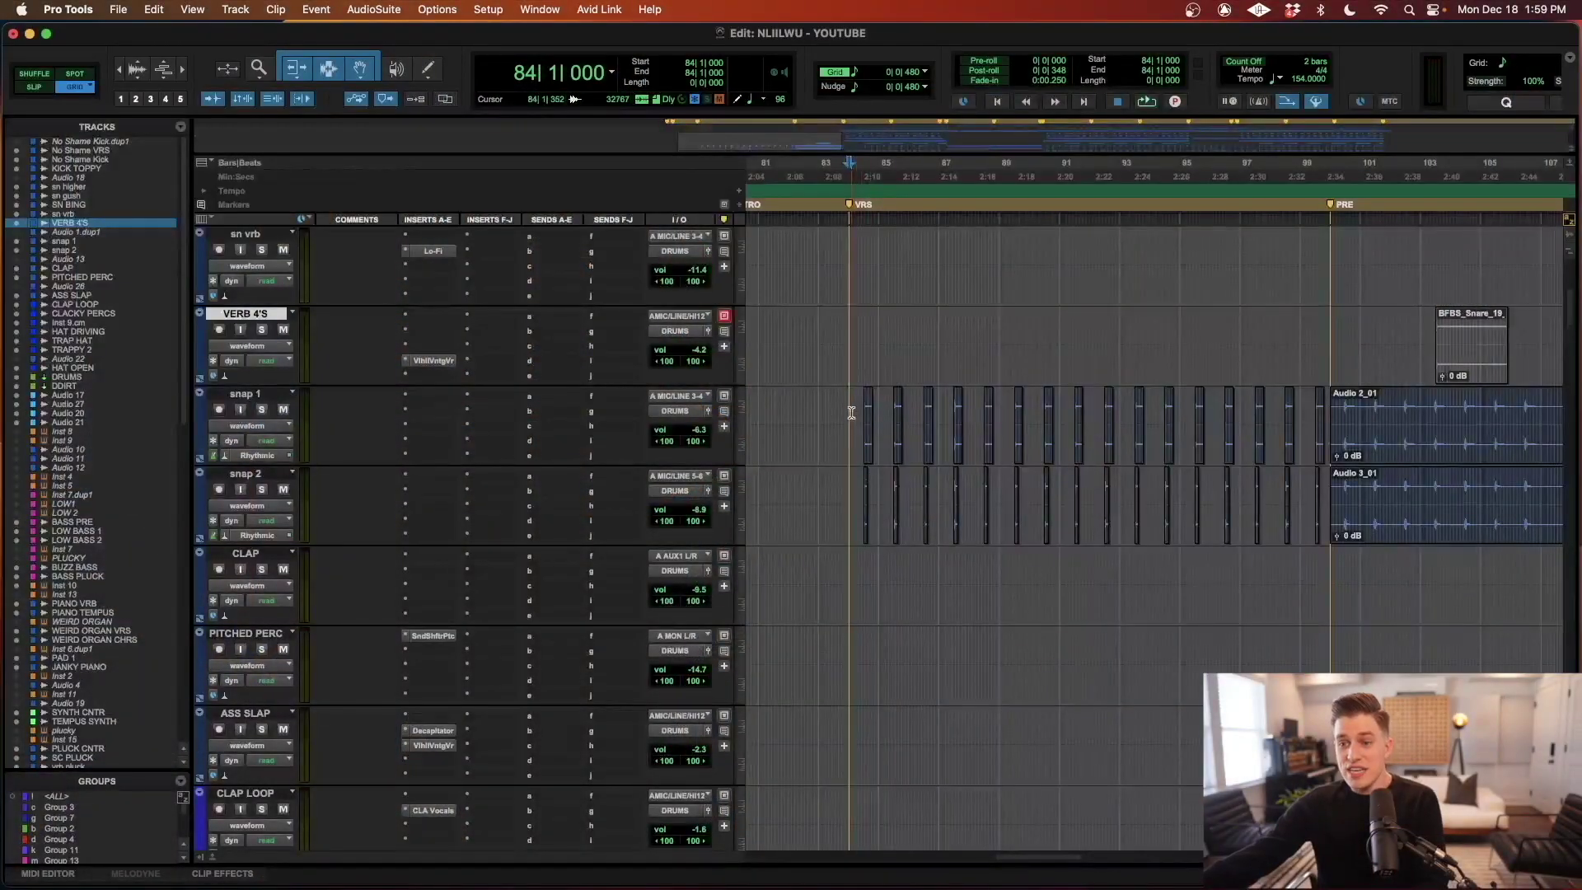
- Select the snap 1 and snap 2 clips across the verse, from bar 84 to the end of bar 98
click(851, 416)
drag(851, 416, 1294, 502)
key(super+bracketleft)
key(super+bracketleft)
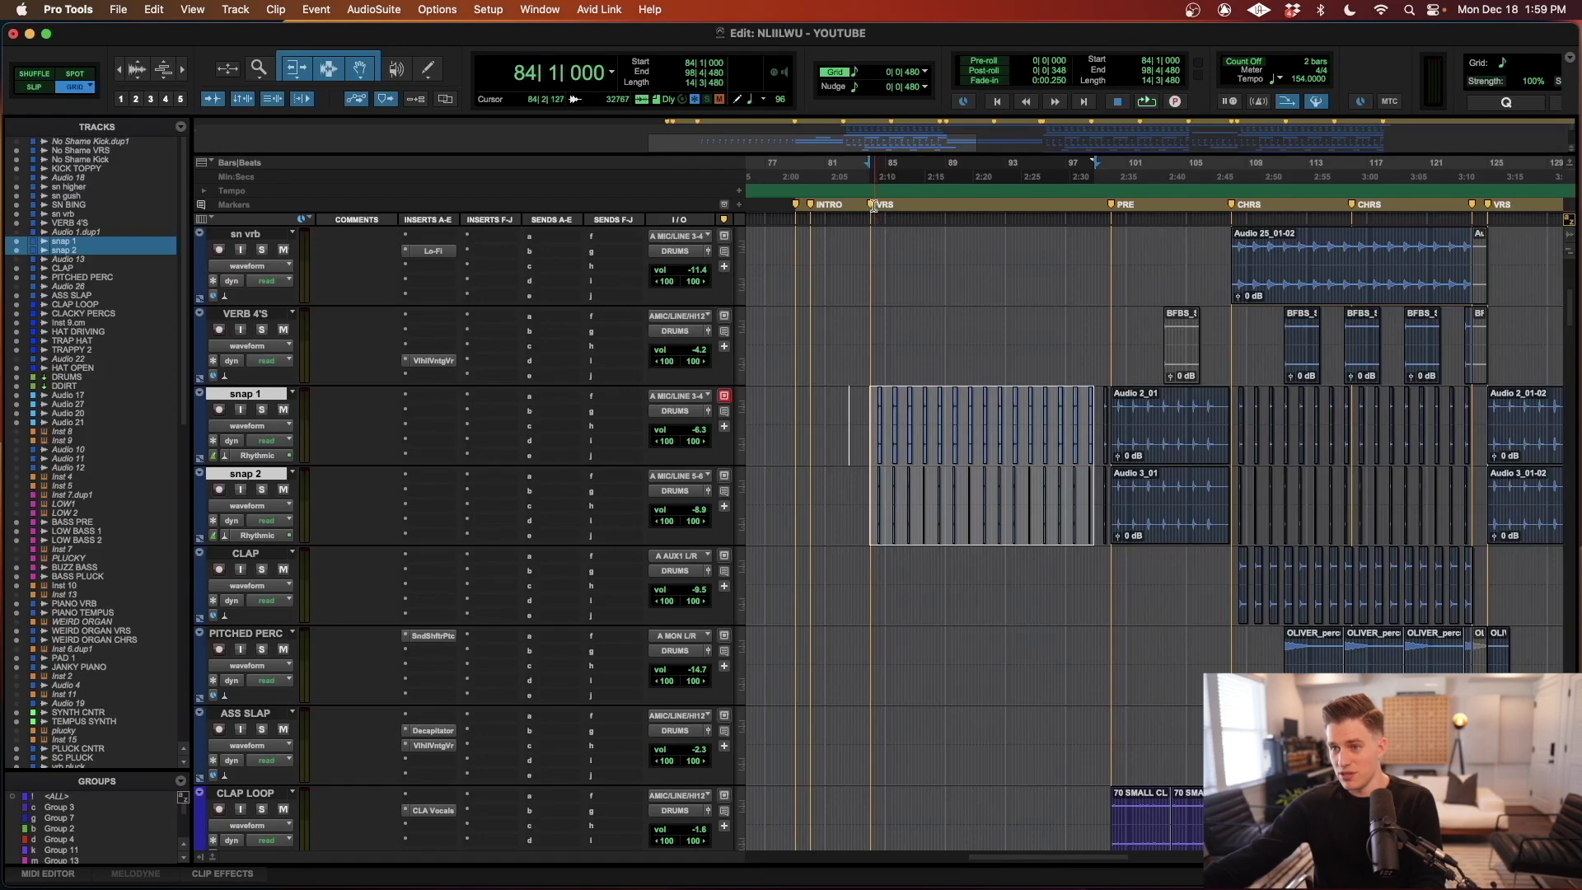
- Examine the drum tracks from verse to chorus and select the No Shame Kick clips across the PRE section
scroll(1283, 319, down, 10)
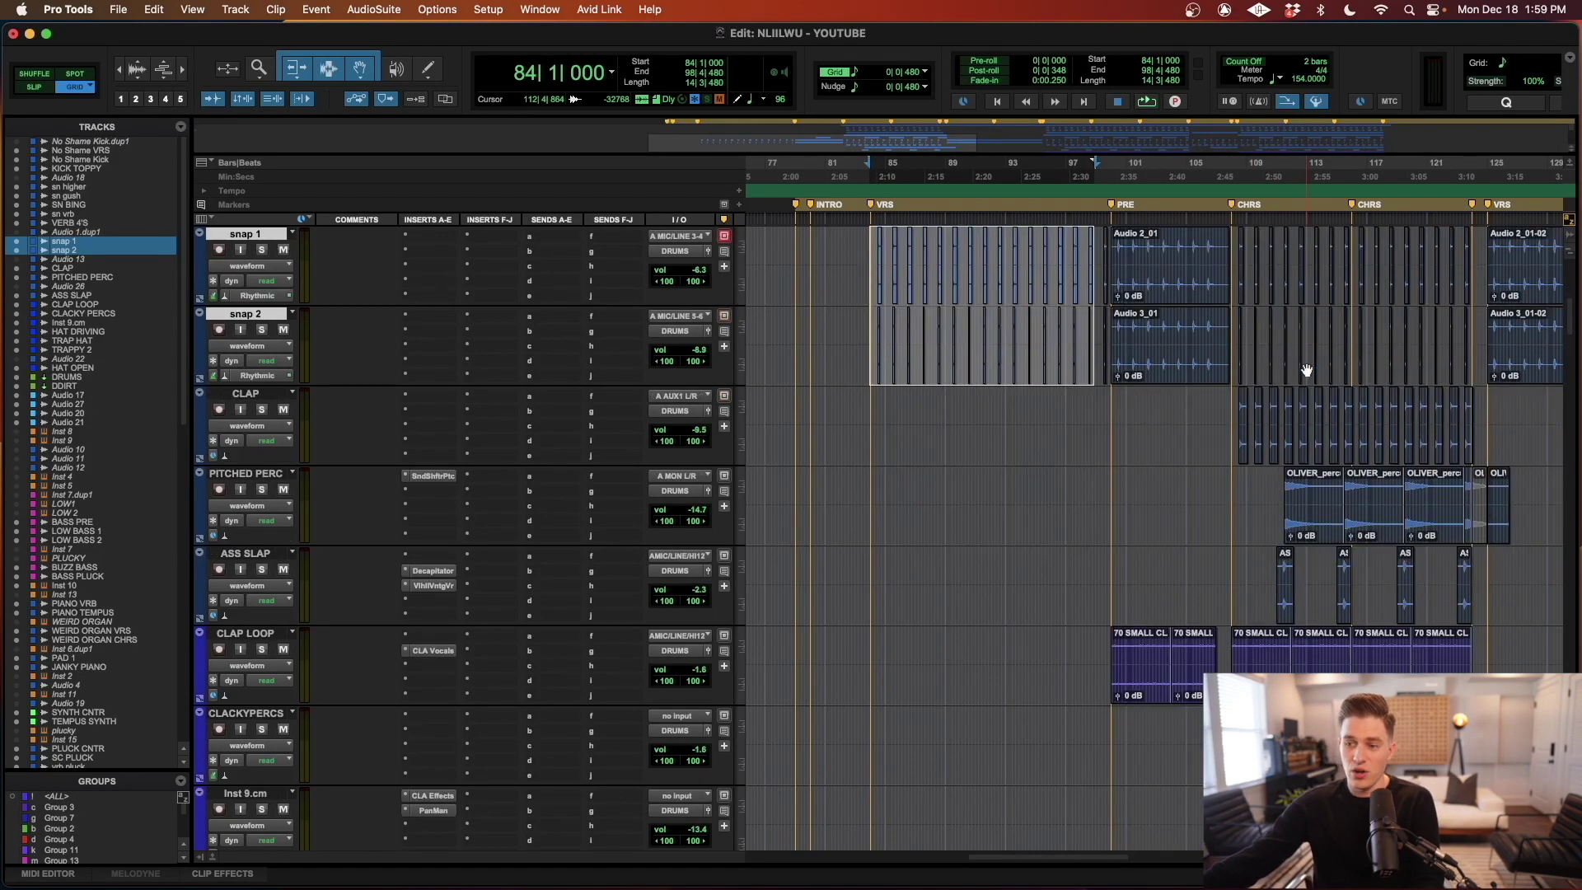
scroll(1321, 606, up, 15)
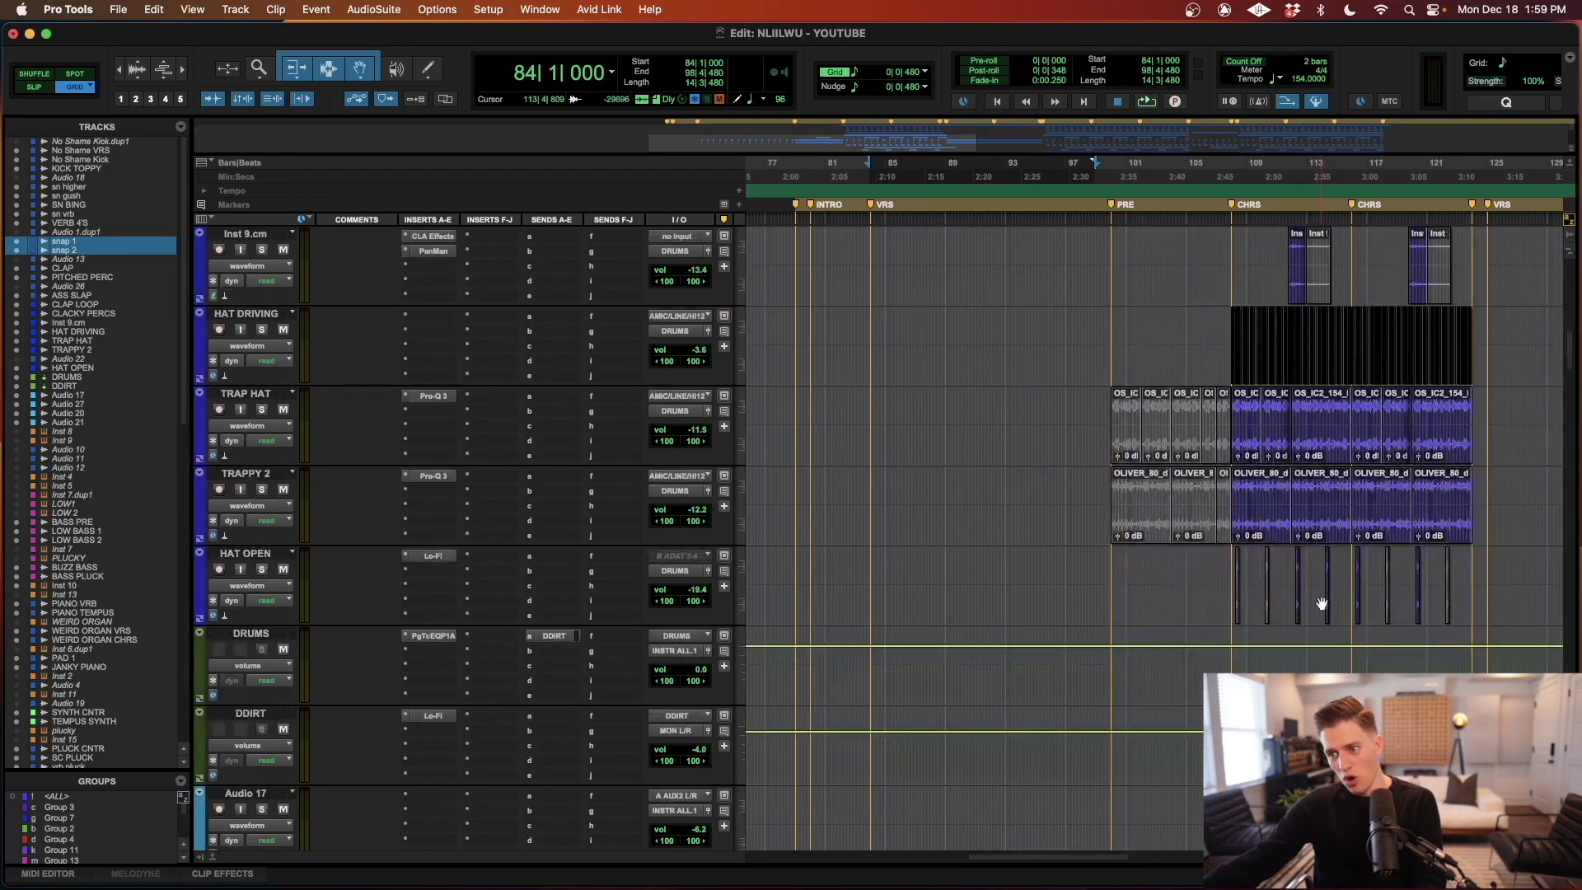
scroll(1212, 594, down, 3)
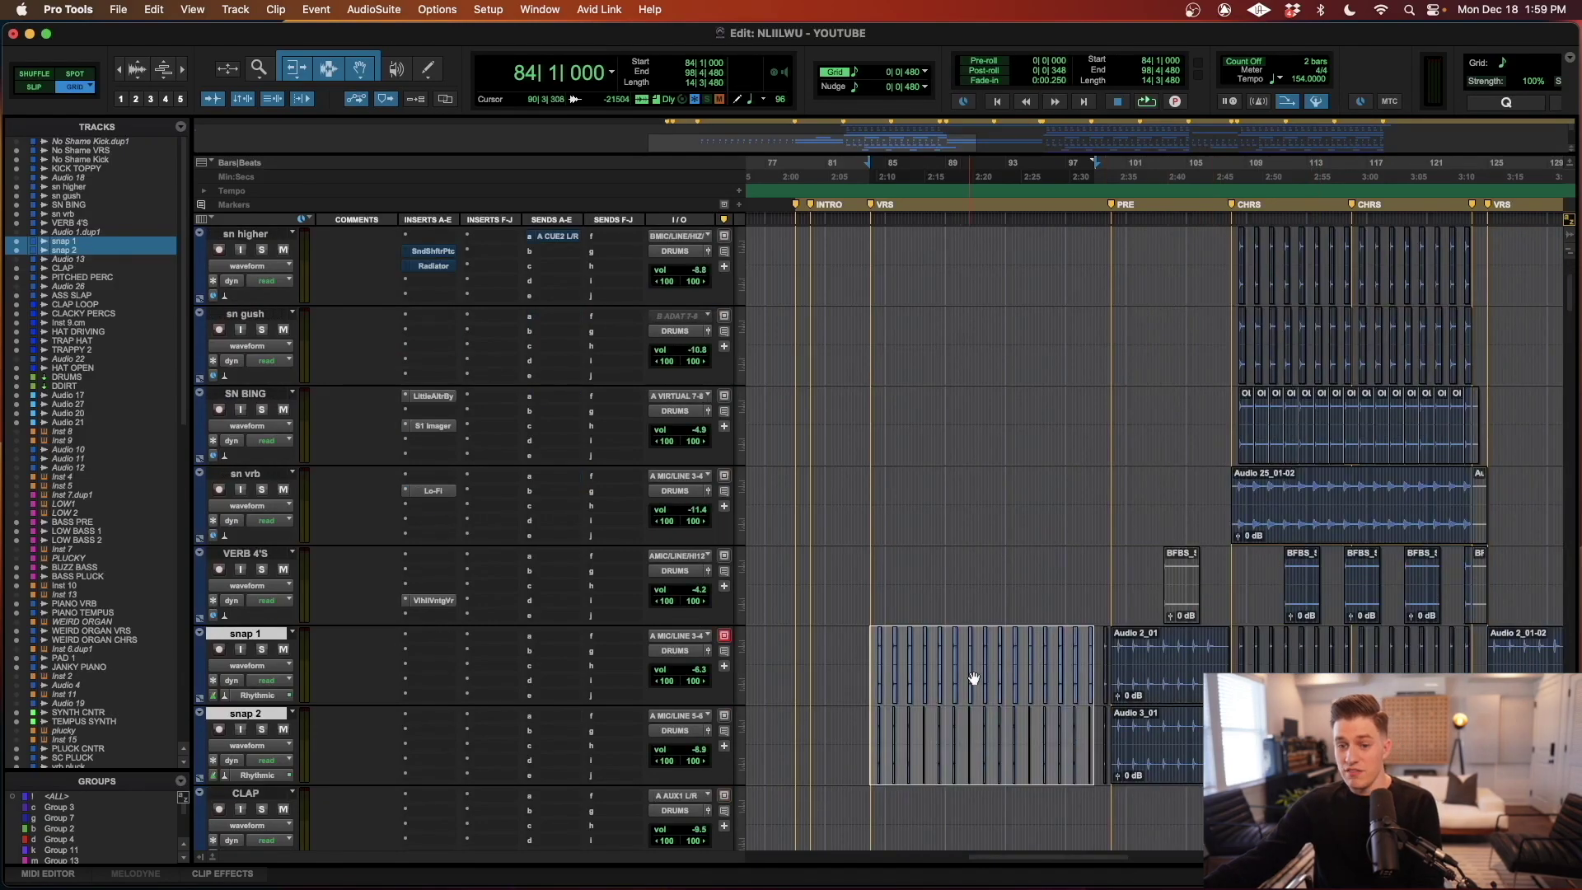
scroll(980, 690, up, 3)
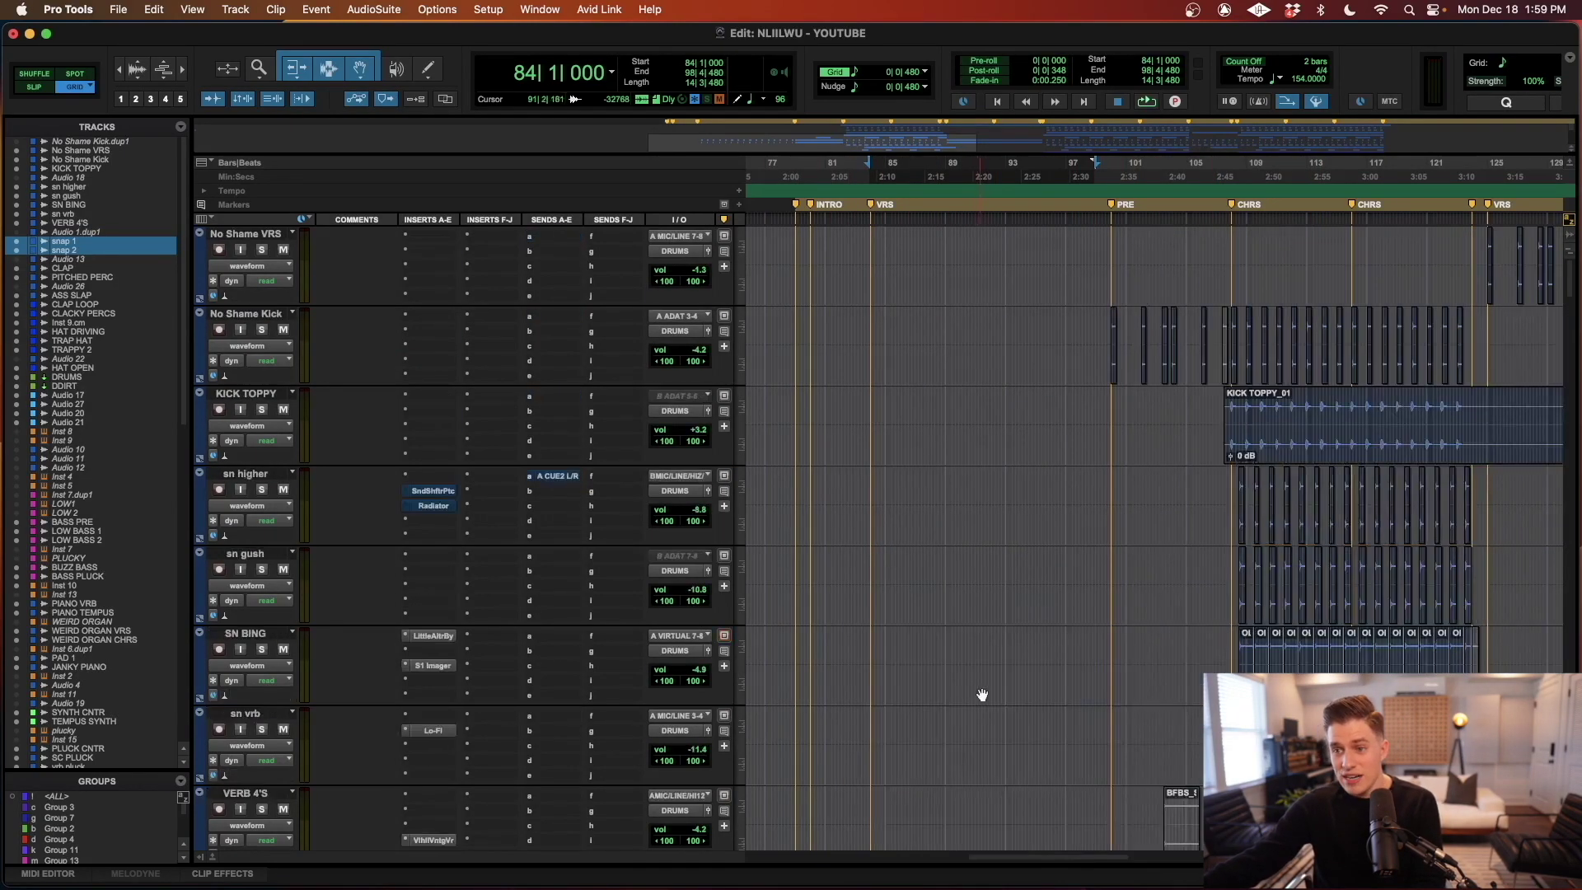
scroll(1111, 471, right, 5)
scroll(1063, 649, down, 7)
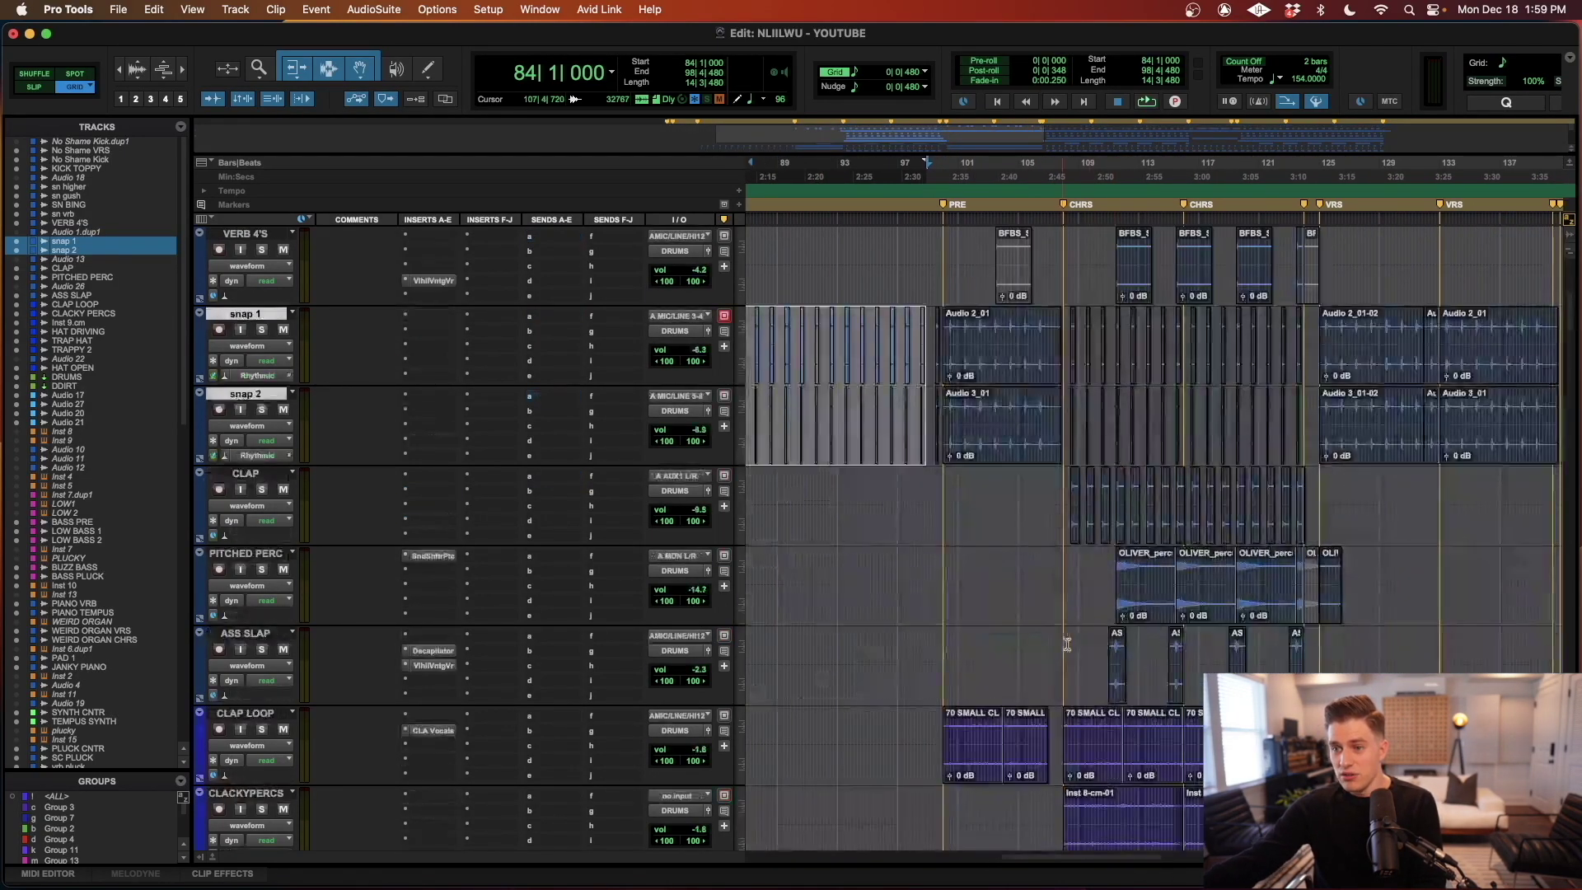
scroll(989, 413, up, 7)
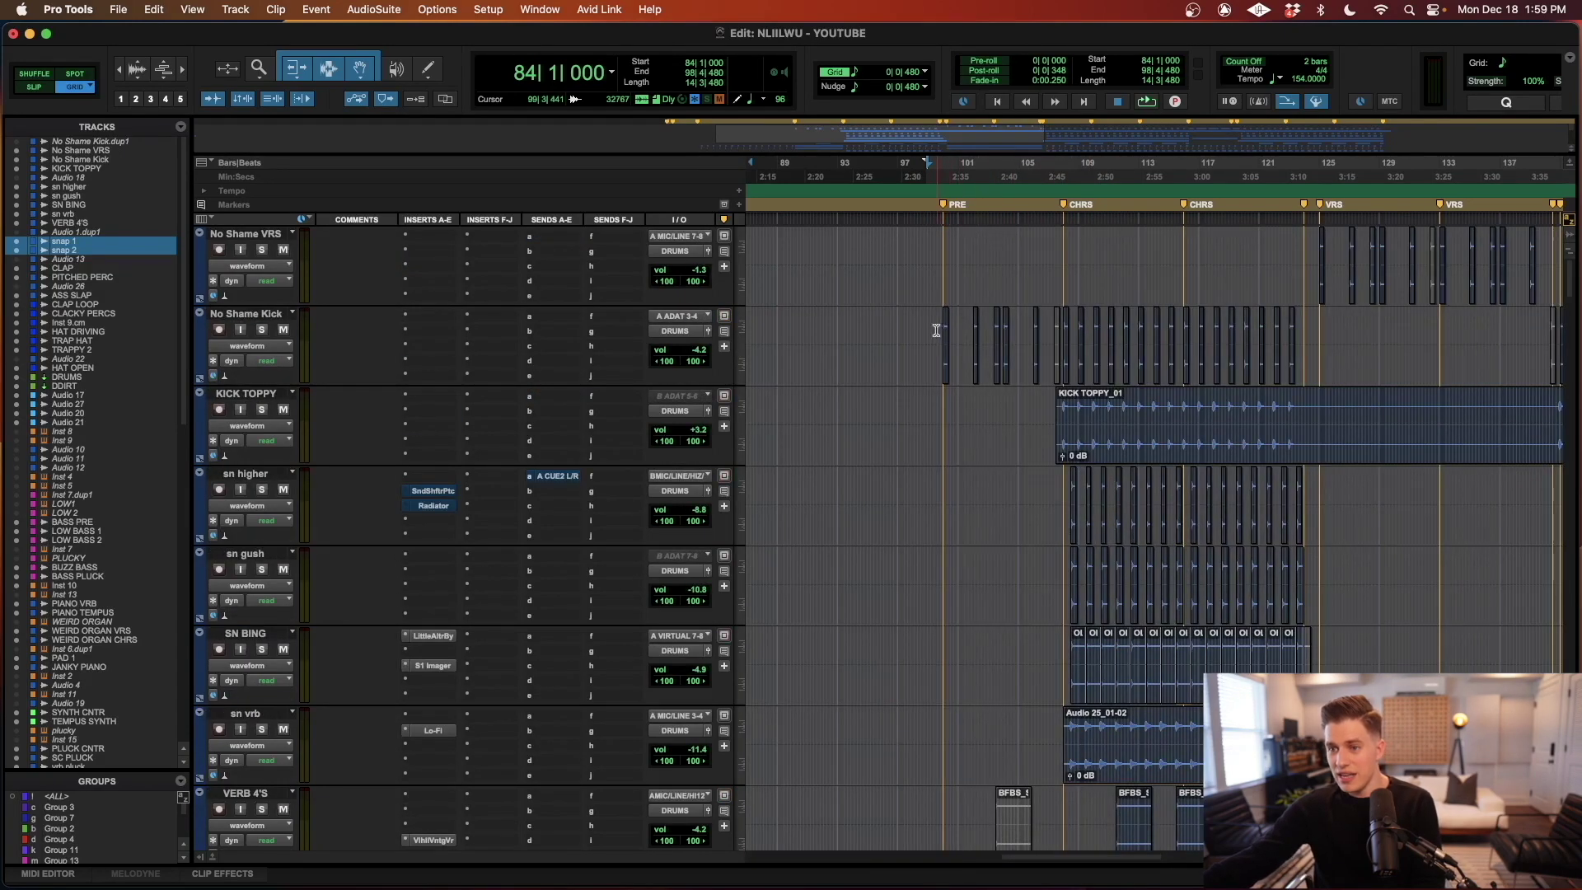
drag(936, 330, 1058, 346)
- Place the edit cursor on the snap 1 track at the VRS marker, bar 84
scroll(1046, 452, down, 8)
scroll(1000, 620, up, 3)
scroll(1123, 462, left, 5)
click(1119, 504)
key(t)
key(t)
key(t)
key(t)
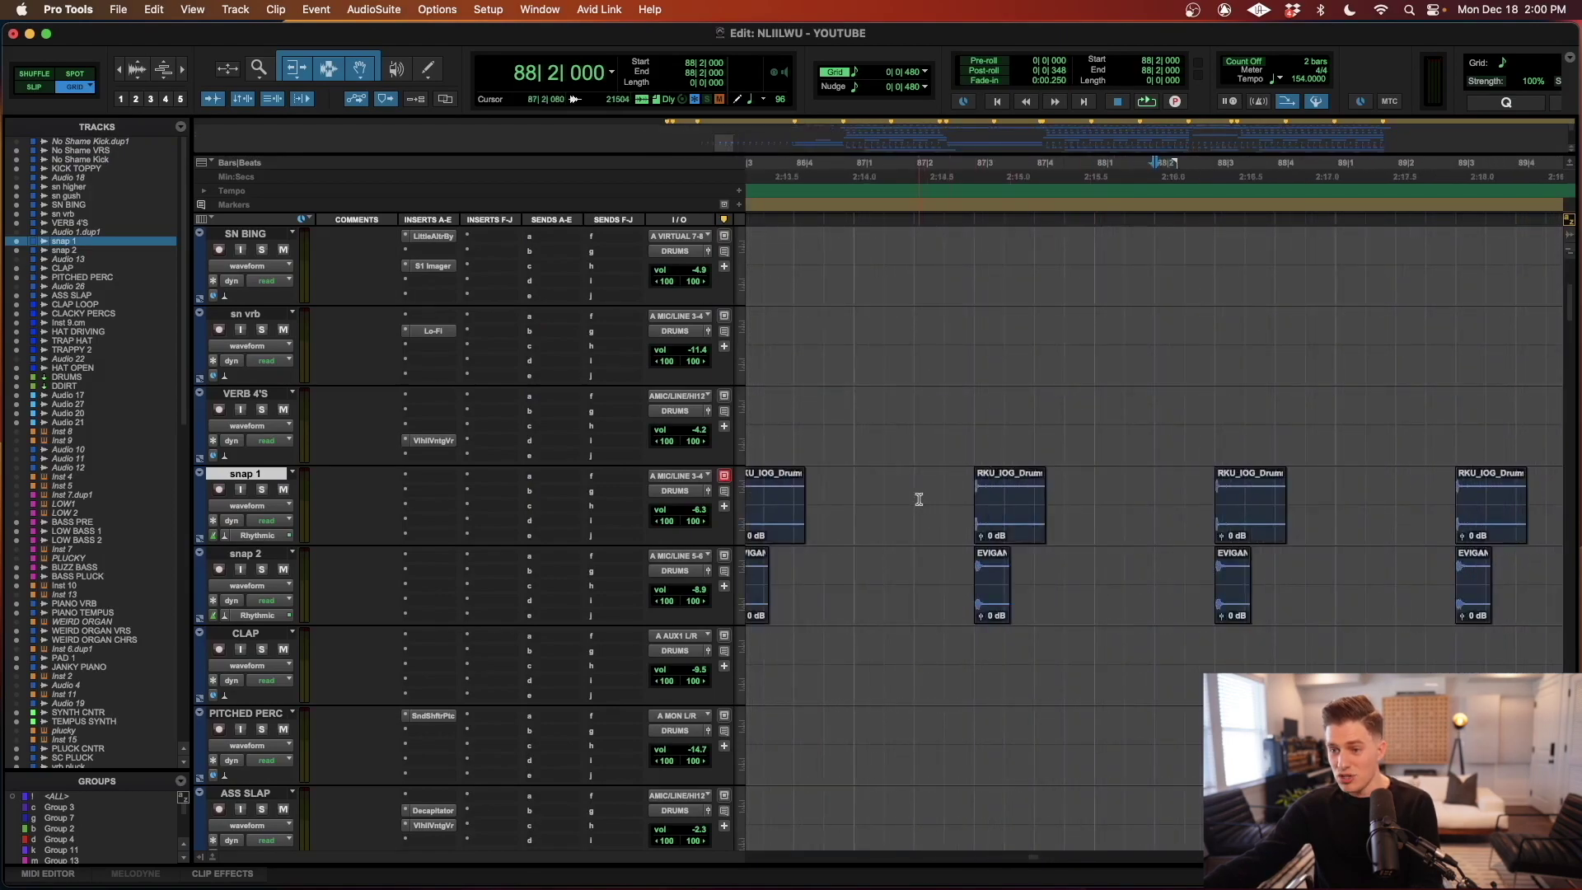
key(r)
scroll(798, 498, left, 4)
click(941, 490)
key(n)
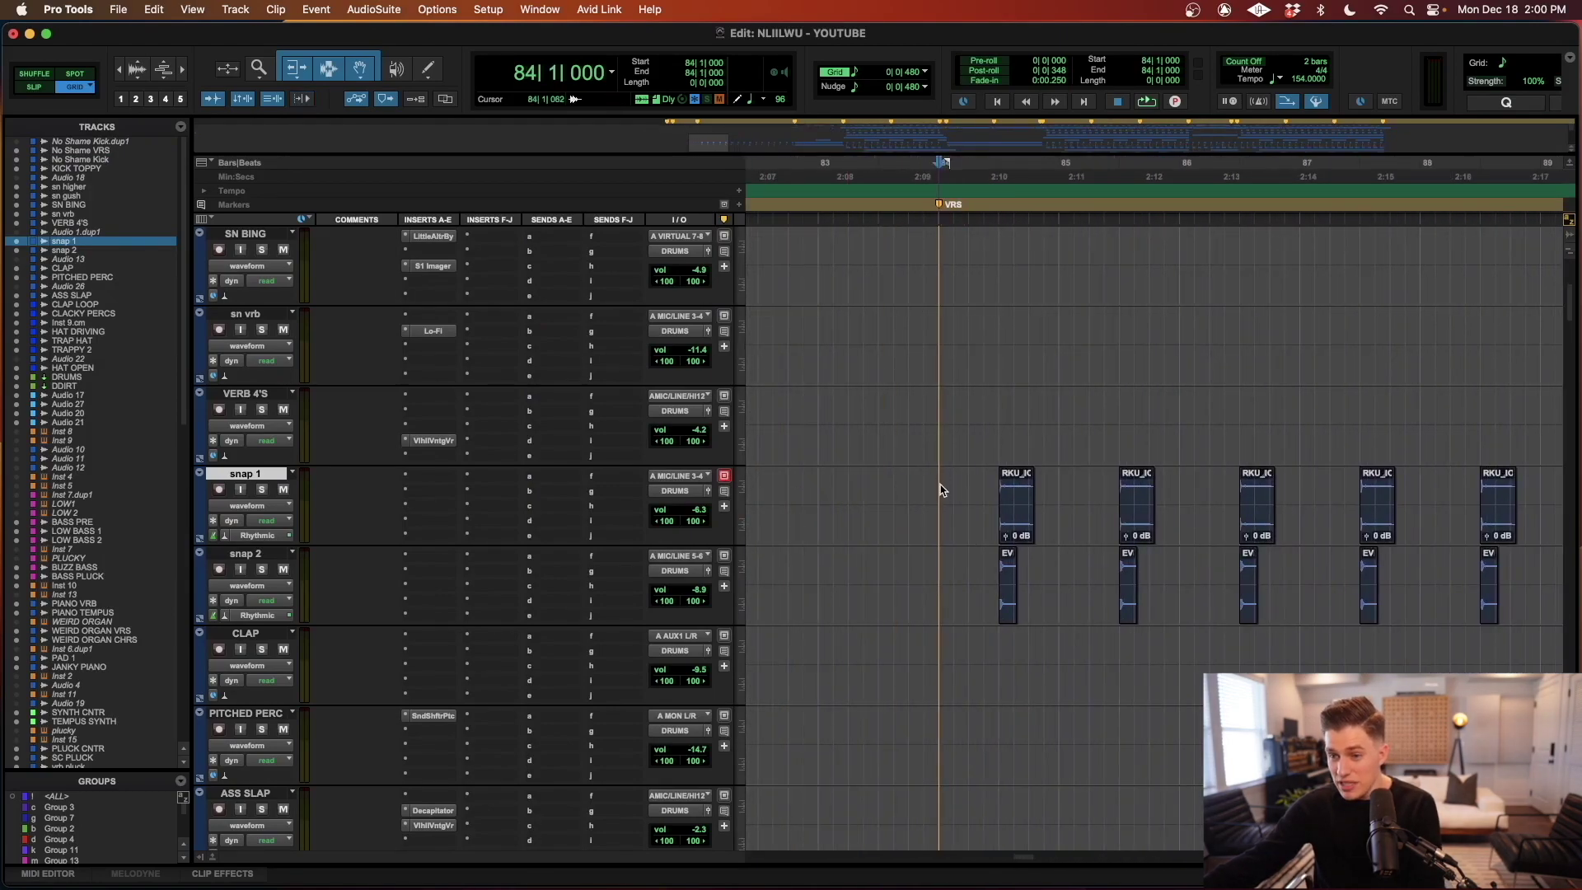
- Solo the snap 1 and snap 2 tracks together with the No Shame Kick track
shift+click(942, 568)
key(shift+s)
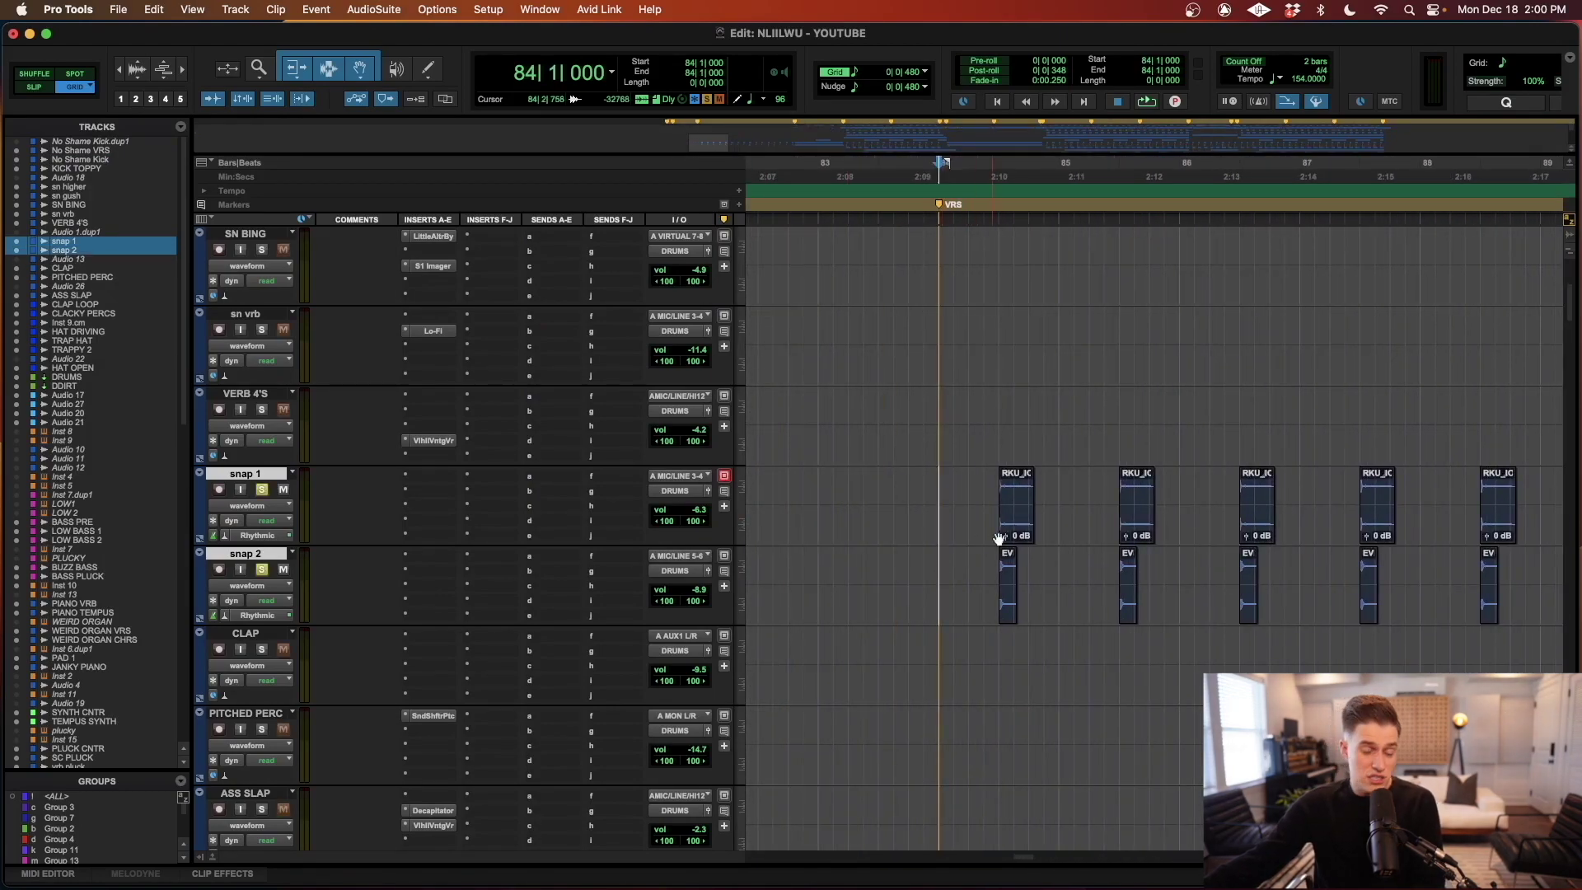
scroll(1046, 522, down, 1)
key(r)
scroll(1046, 521, right, 3)
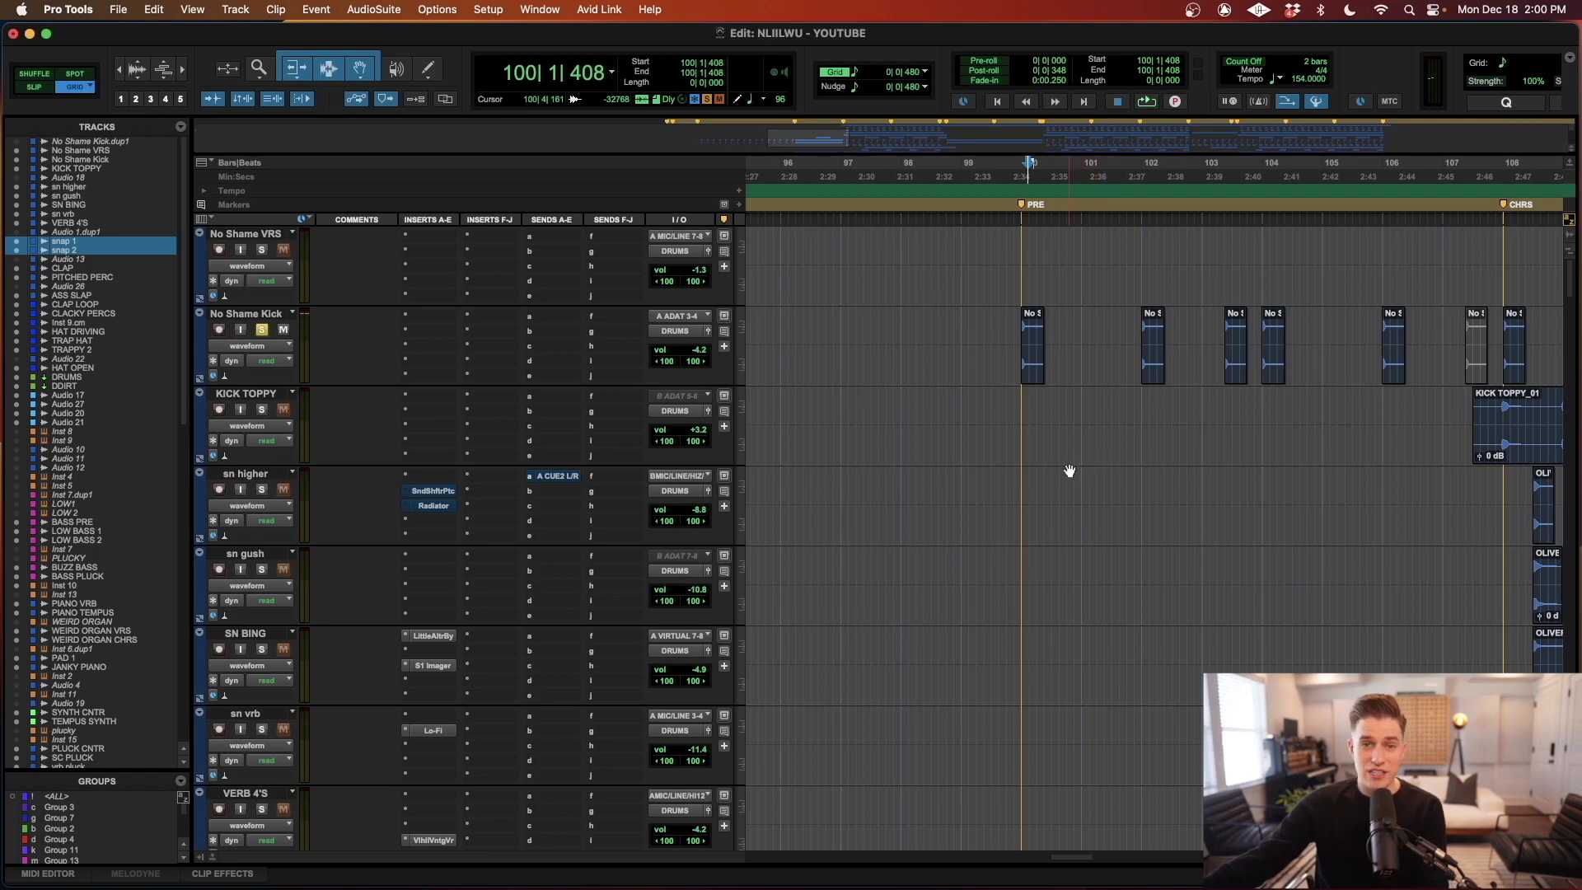
- Play the soloed kick and snap tracks from the PRE marker at bar 100 up to the chorus
click(1021, 490)
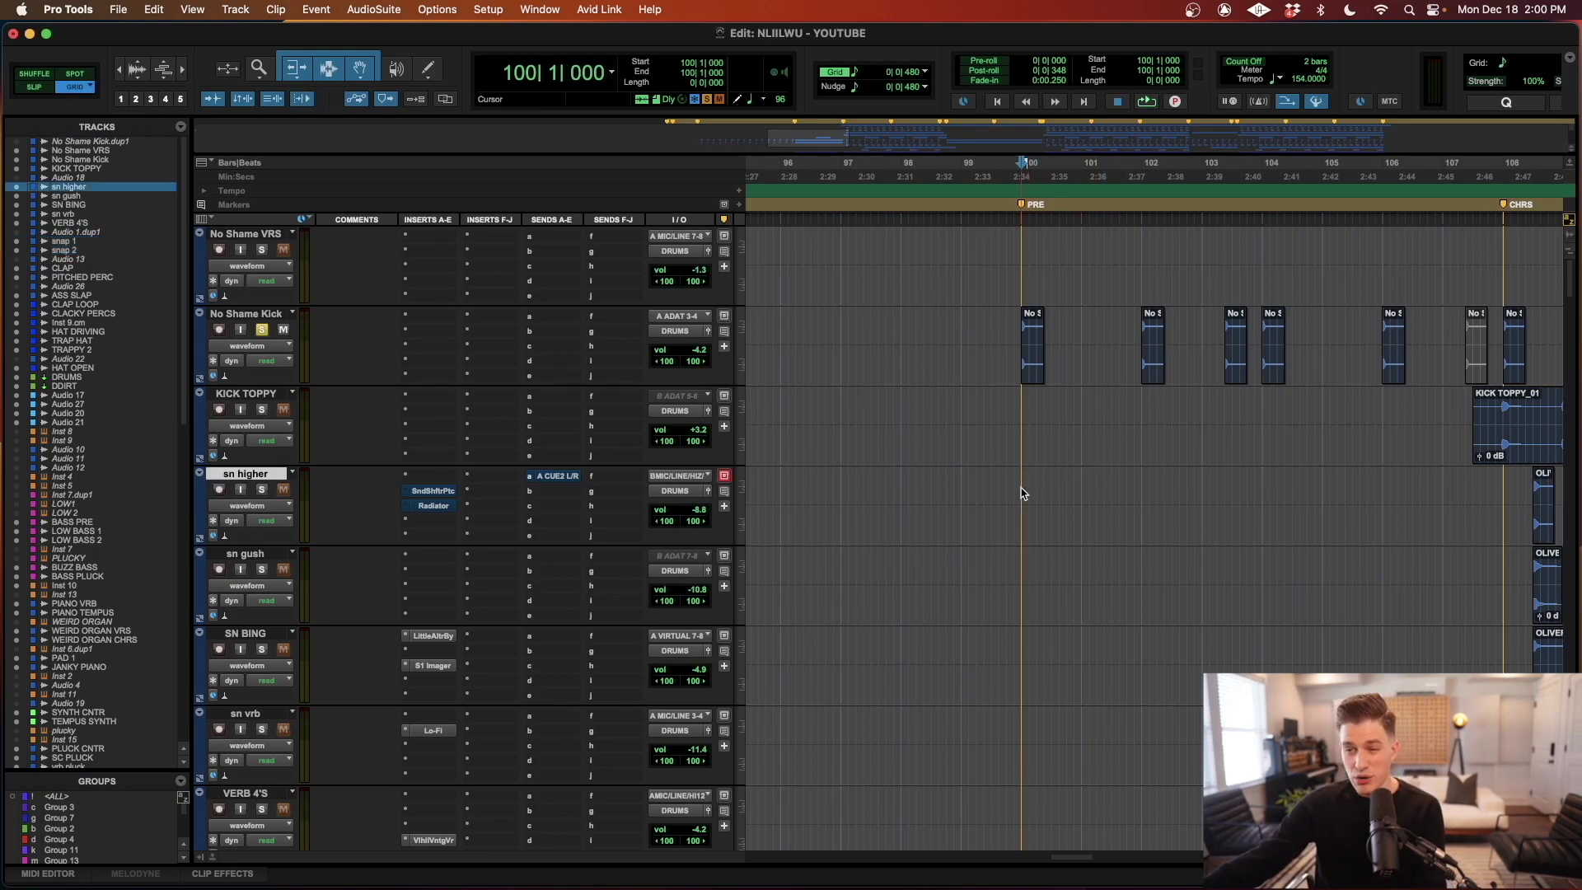
scroll(1022, 490, down, 4)
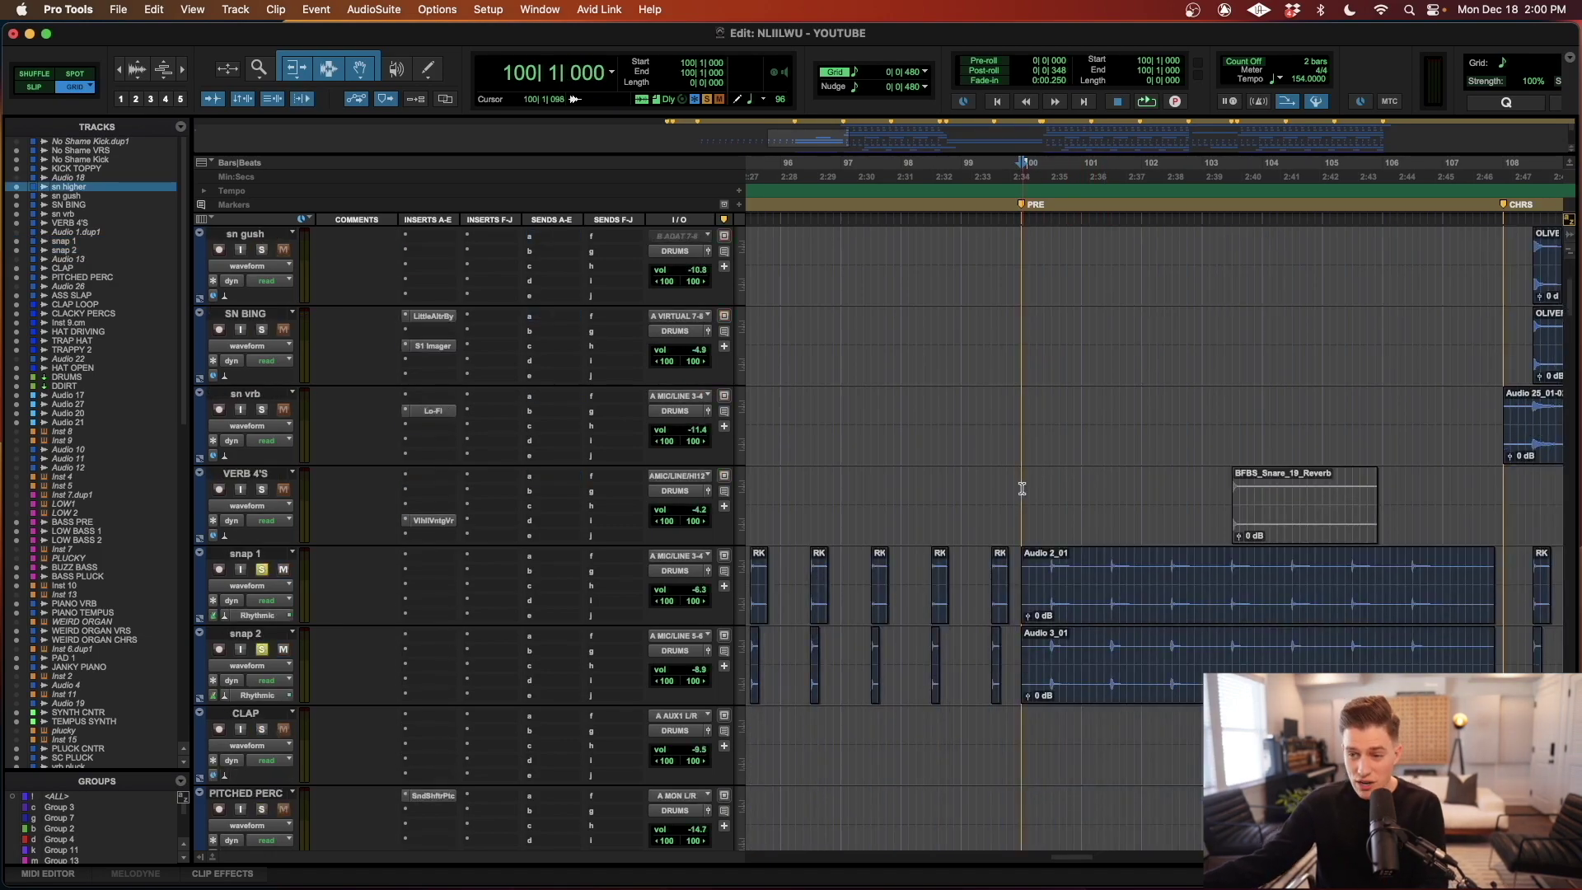
key(space)
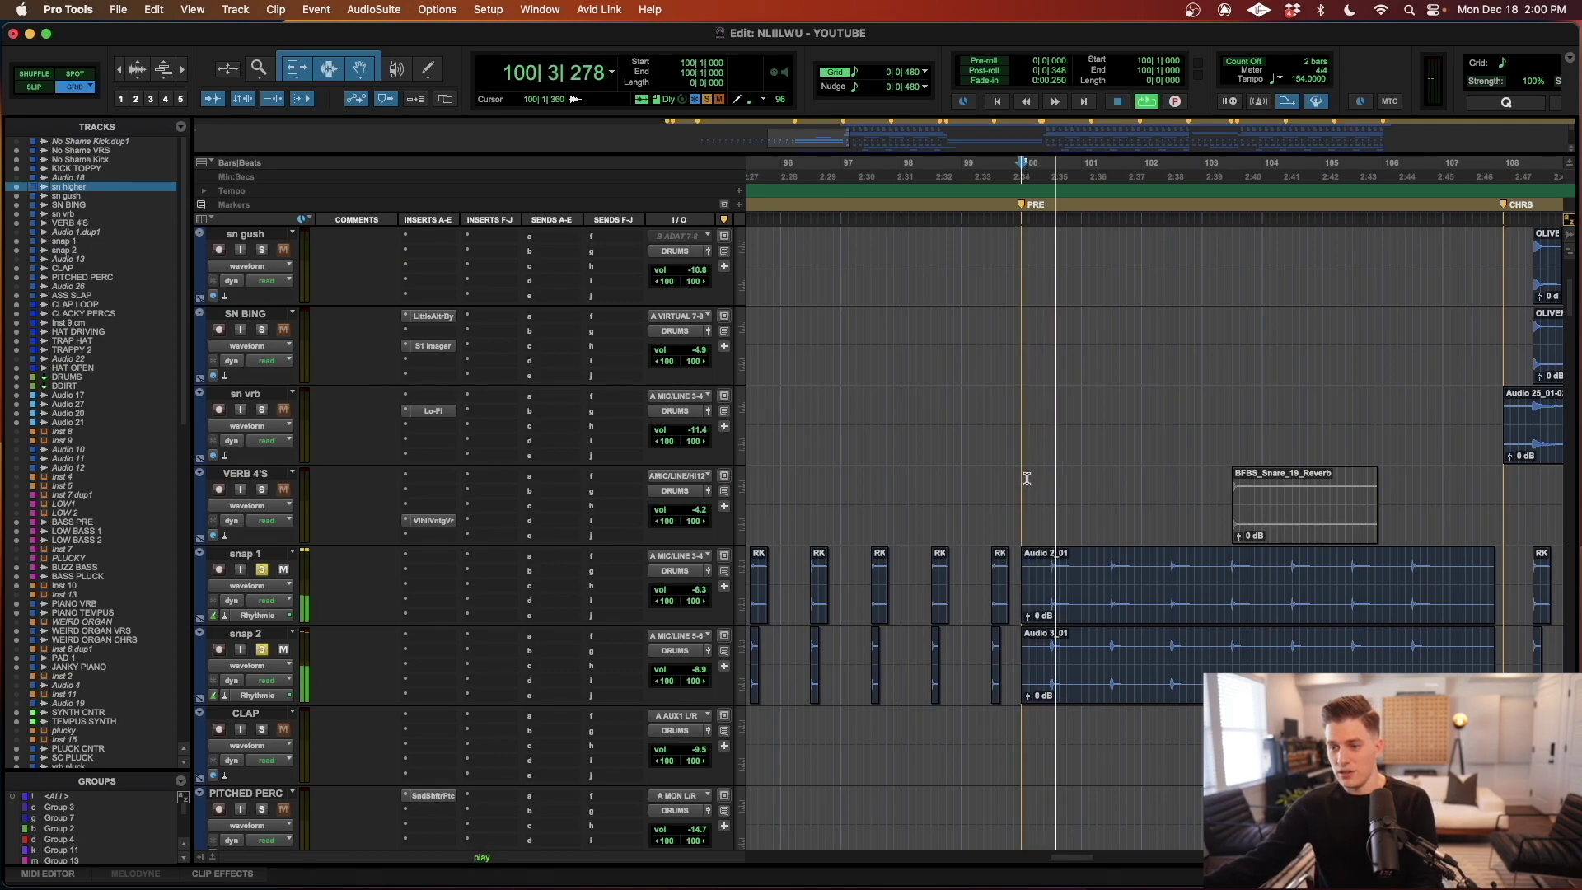
scroll(1026, 482, up, 4)
scroll(1027, 479, right, 3)
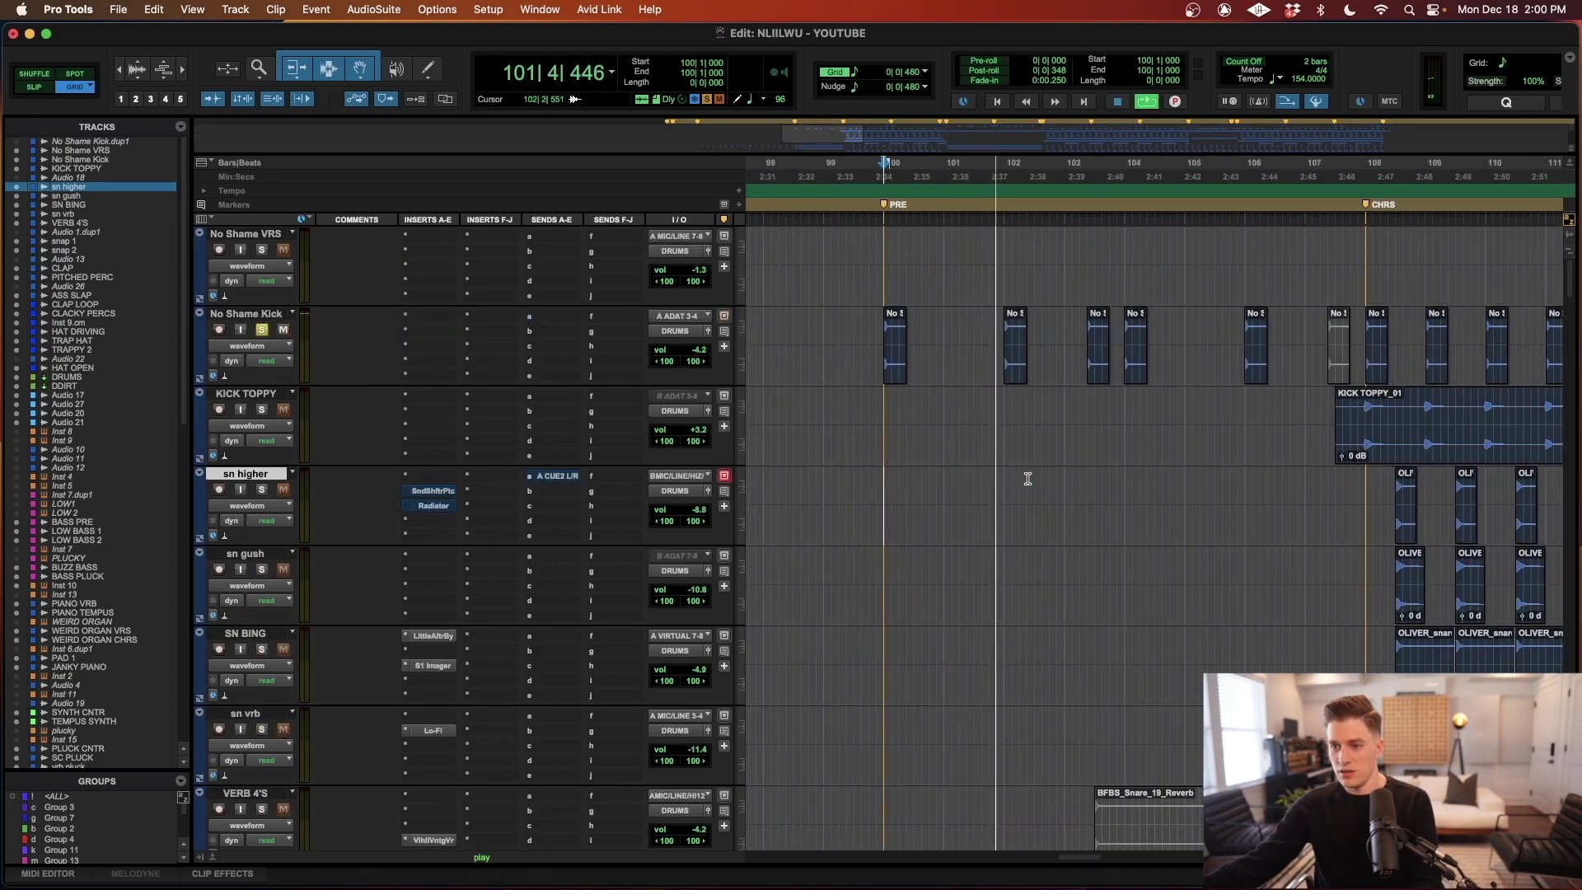
scroll(1027, 478, down, 3)
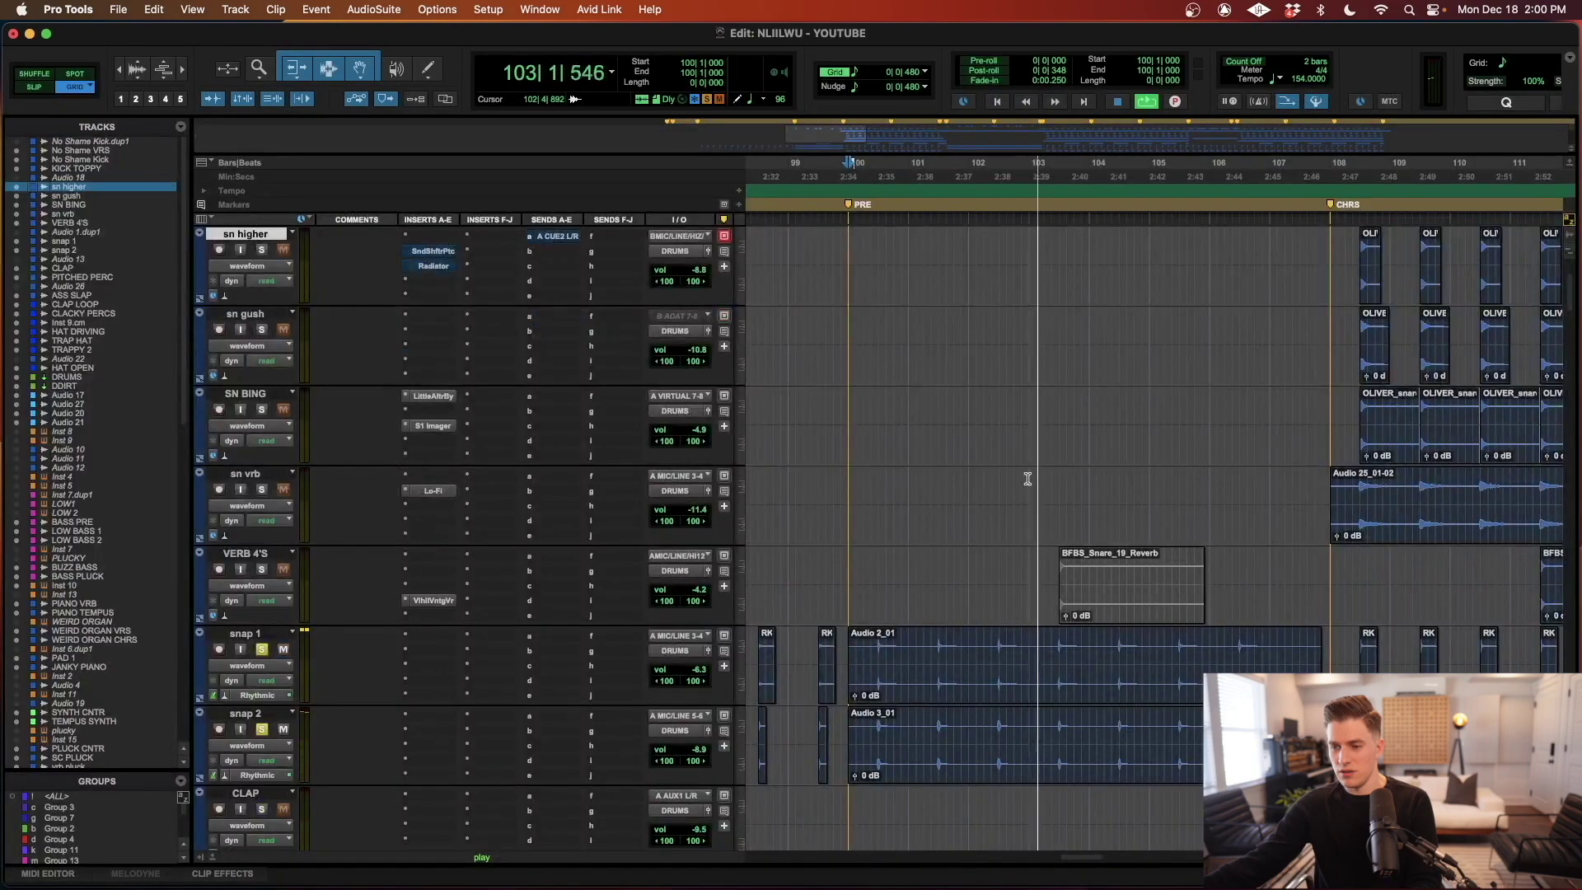
scroll(1027, 479, up, 3)
scroll(1028, 479, right, 1)
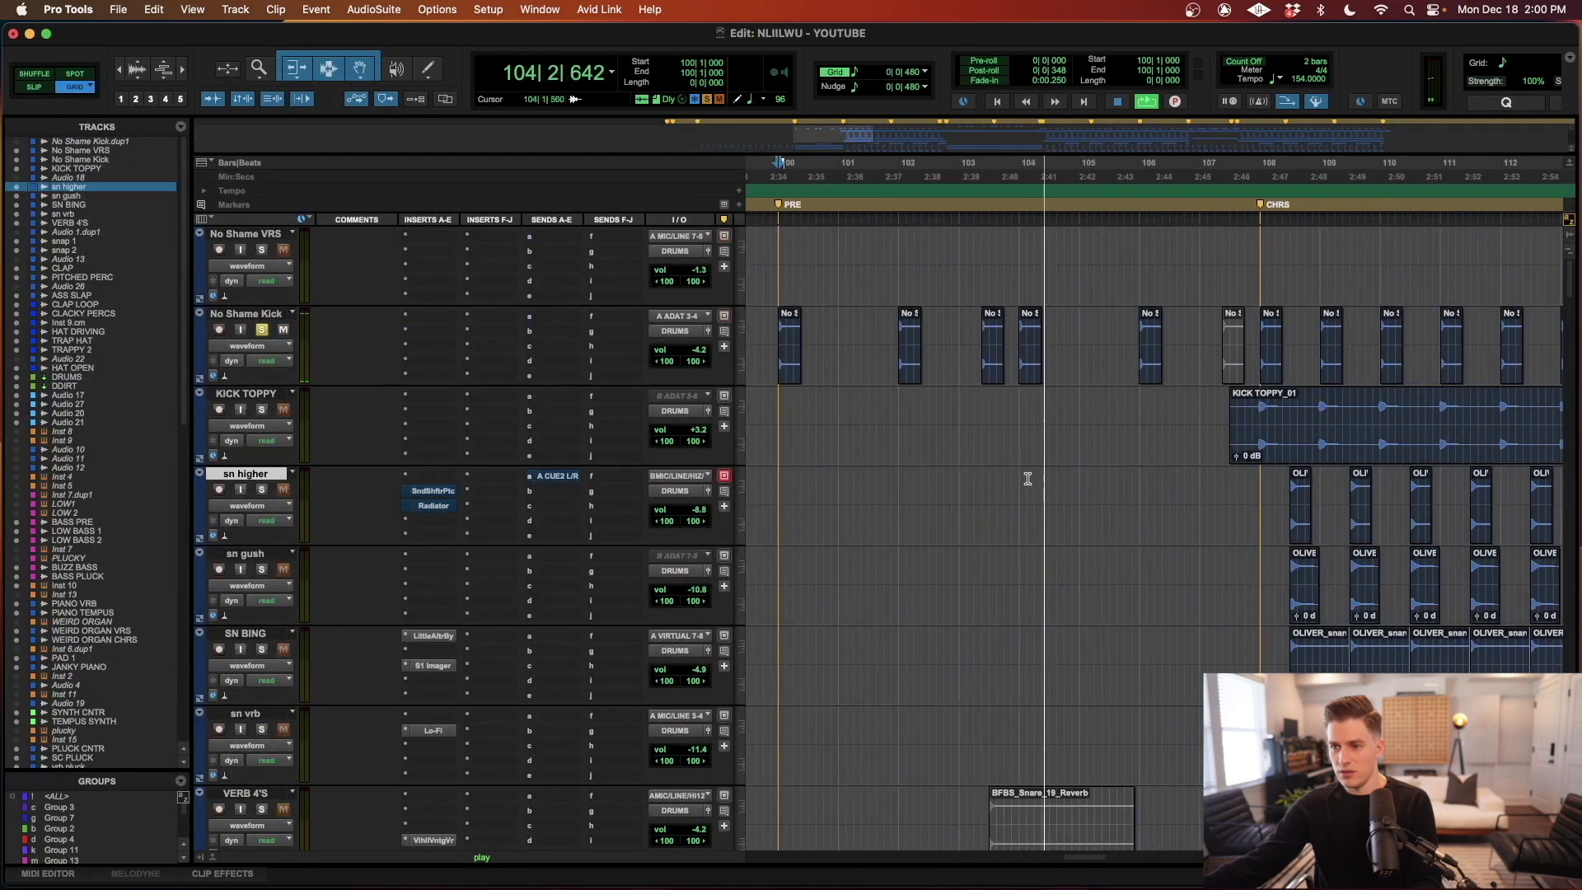
scroll(1027, 479, down, 3)
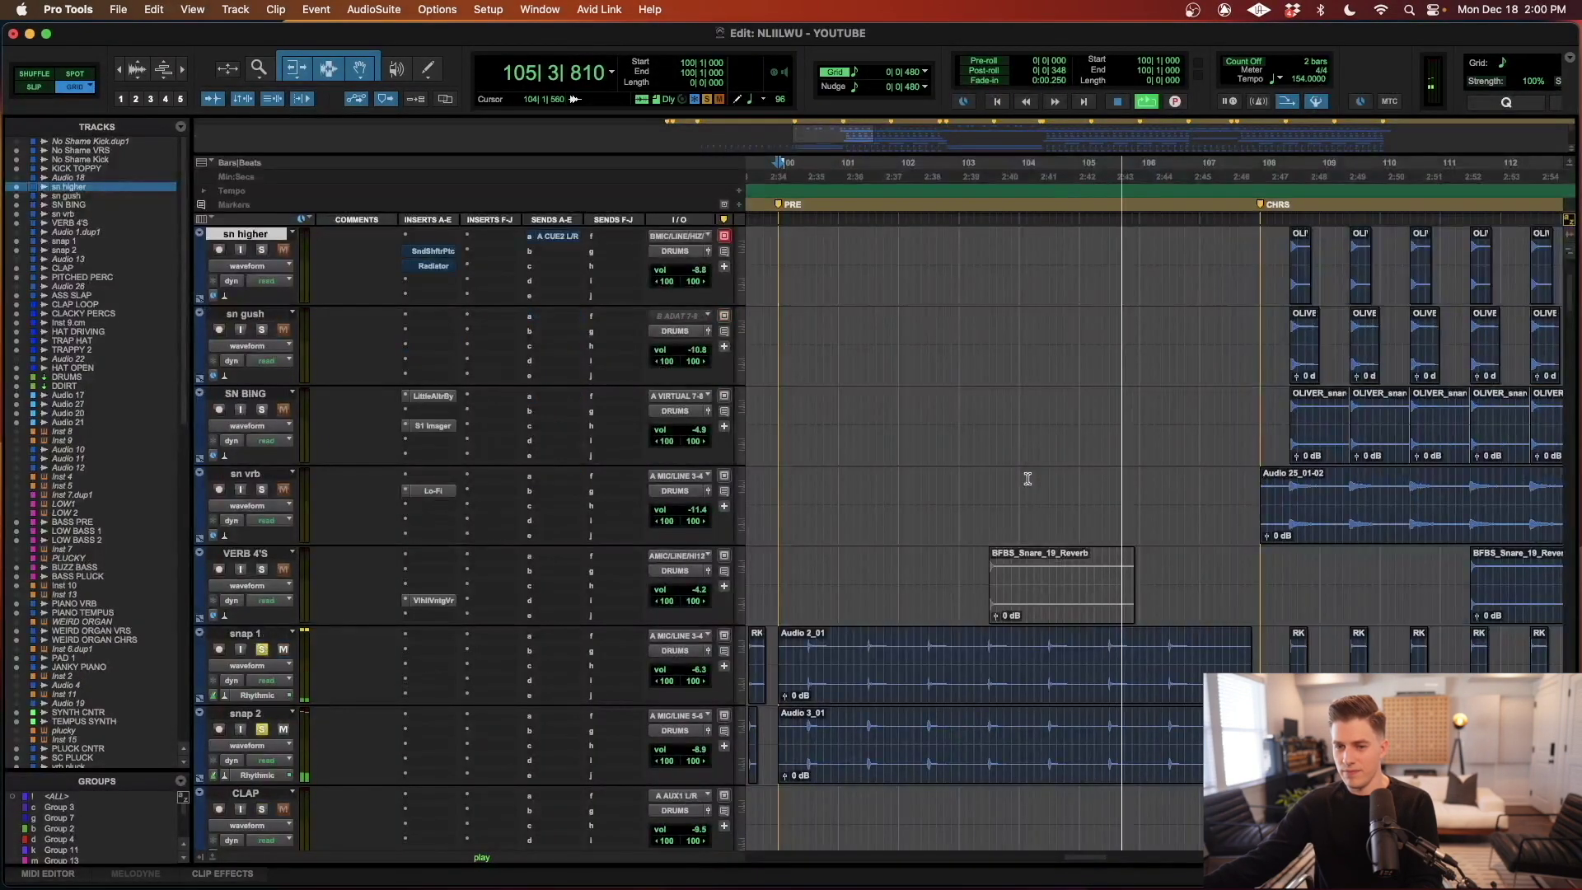
scroll(1028, 479, up, 3)
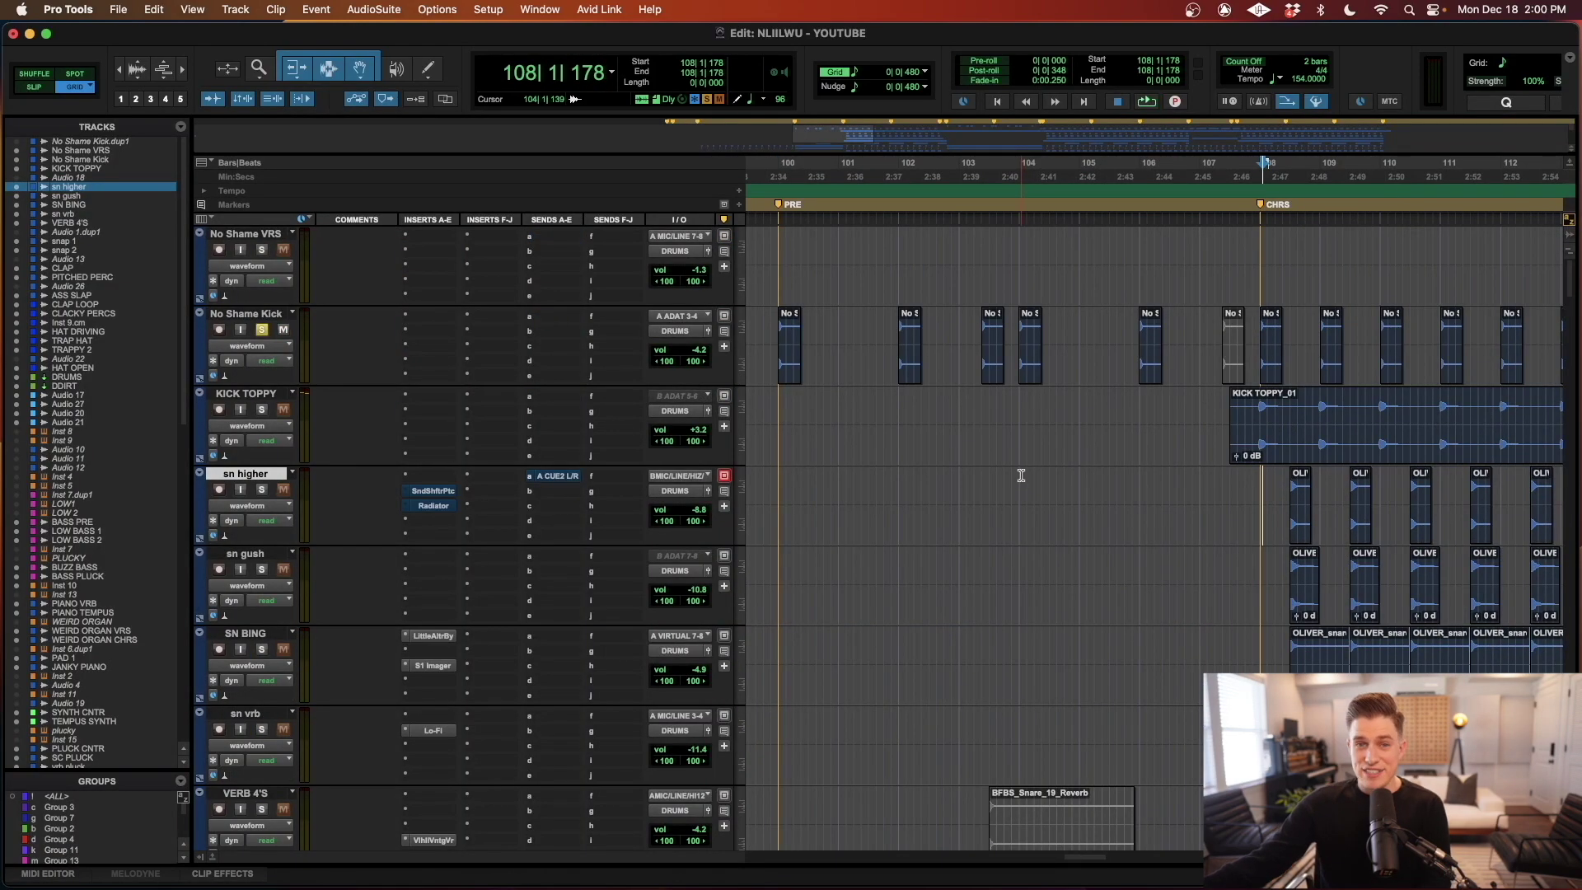
- Select both CLAP LOOP clips in the PRE section and solo the CLAP LOOP track
scroll(1020, 473, down, 7)
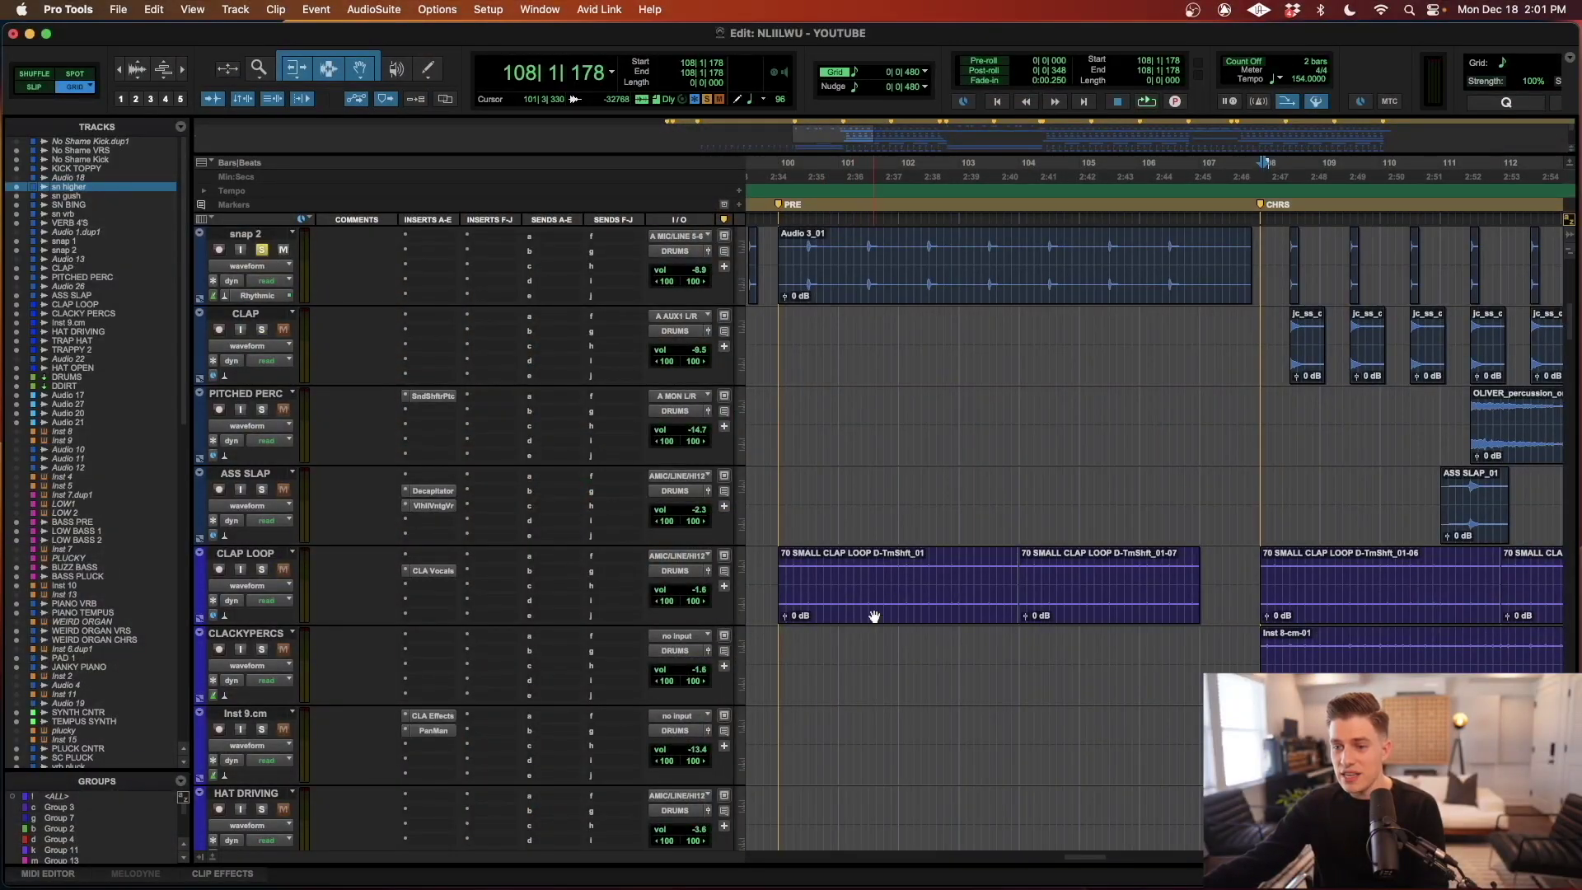
click(874, 617)
shift+click(1063, 610)
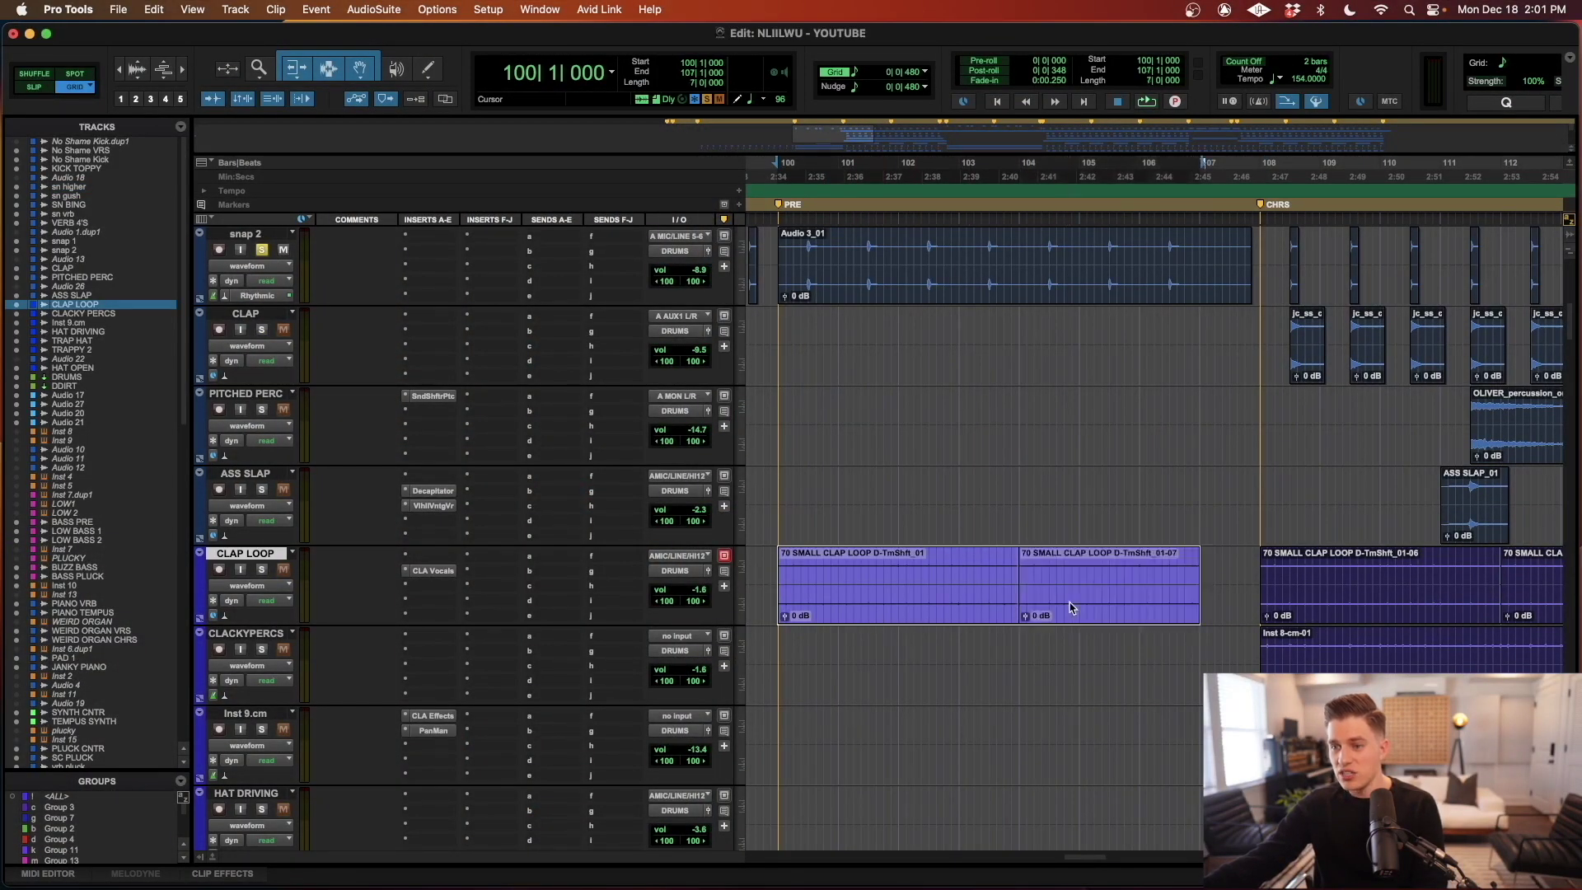
key(r)
scroll(1070, 618, down, 5)
scroll(1069, 618, up, 1)
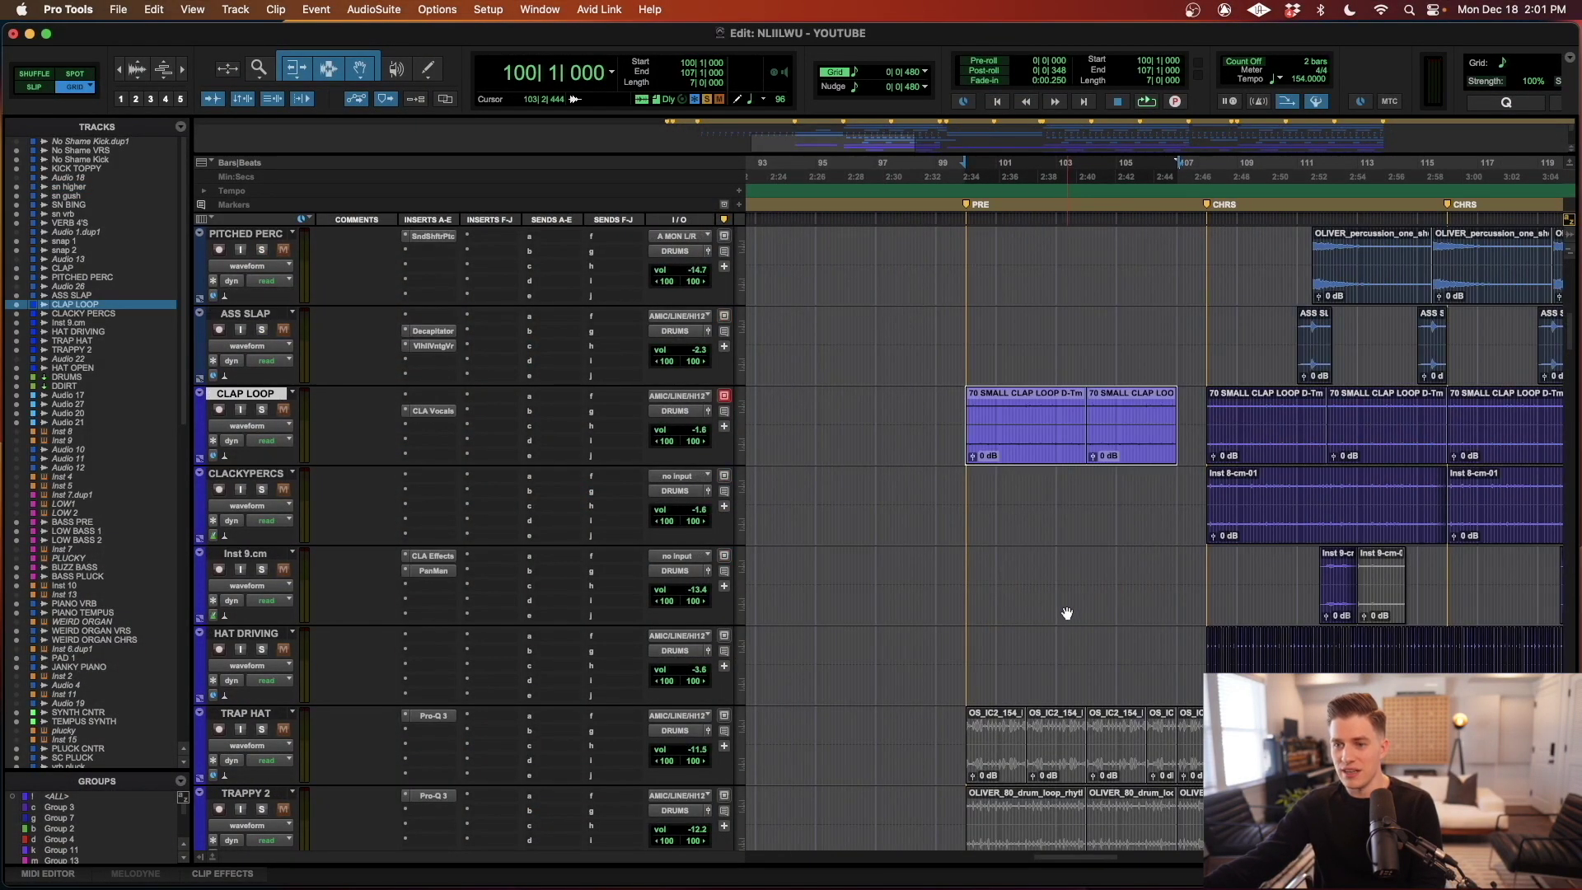
key(shift+s)
- Play the PRE section from bar 100 with the clap loop added to the soloed drum tracks
scroll(977, 421, up, 9)
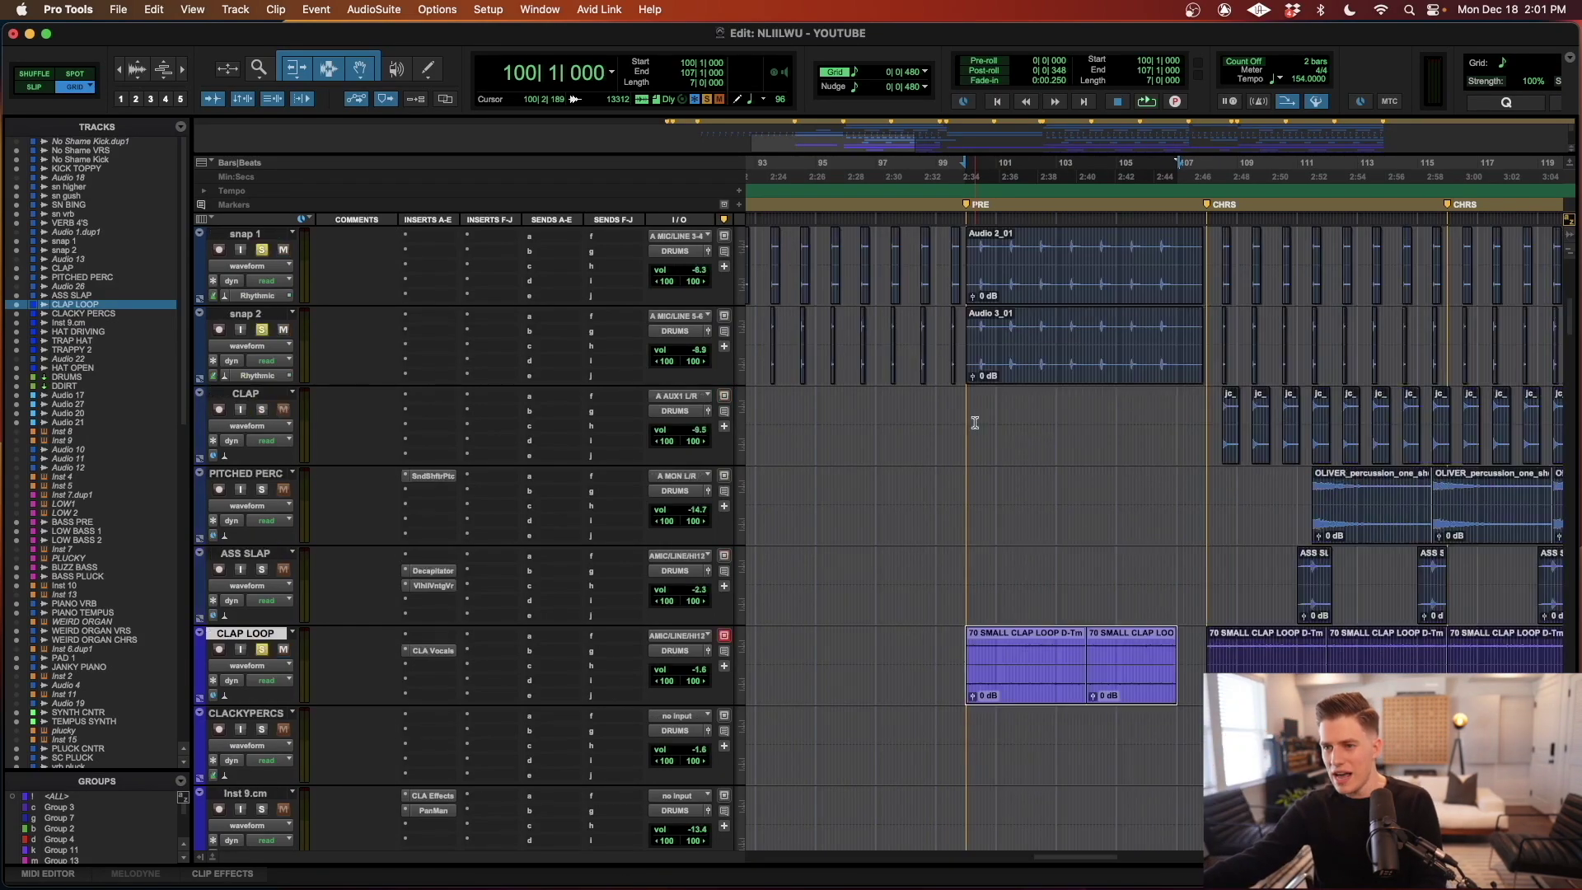
scroll(976, 475, down, 5)
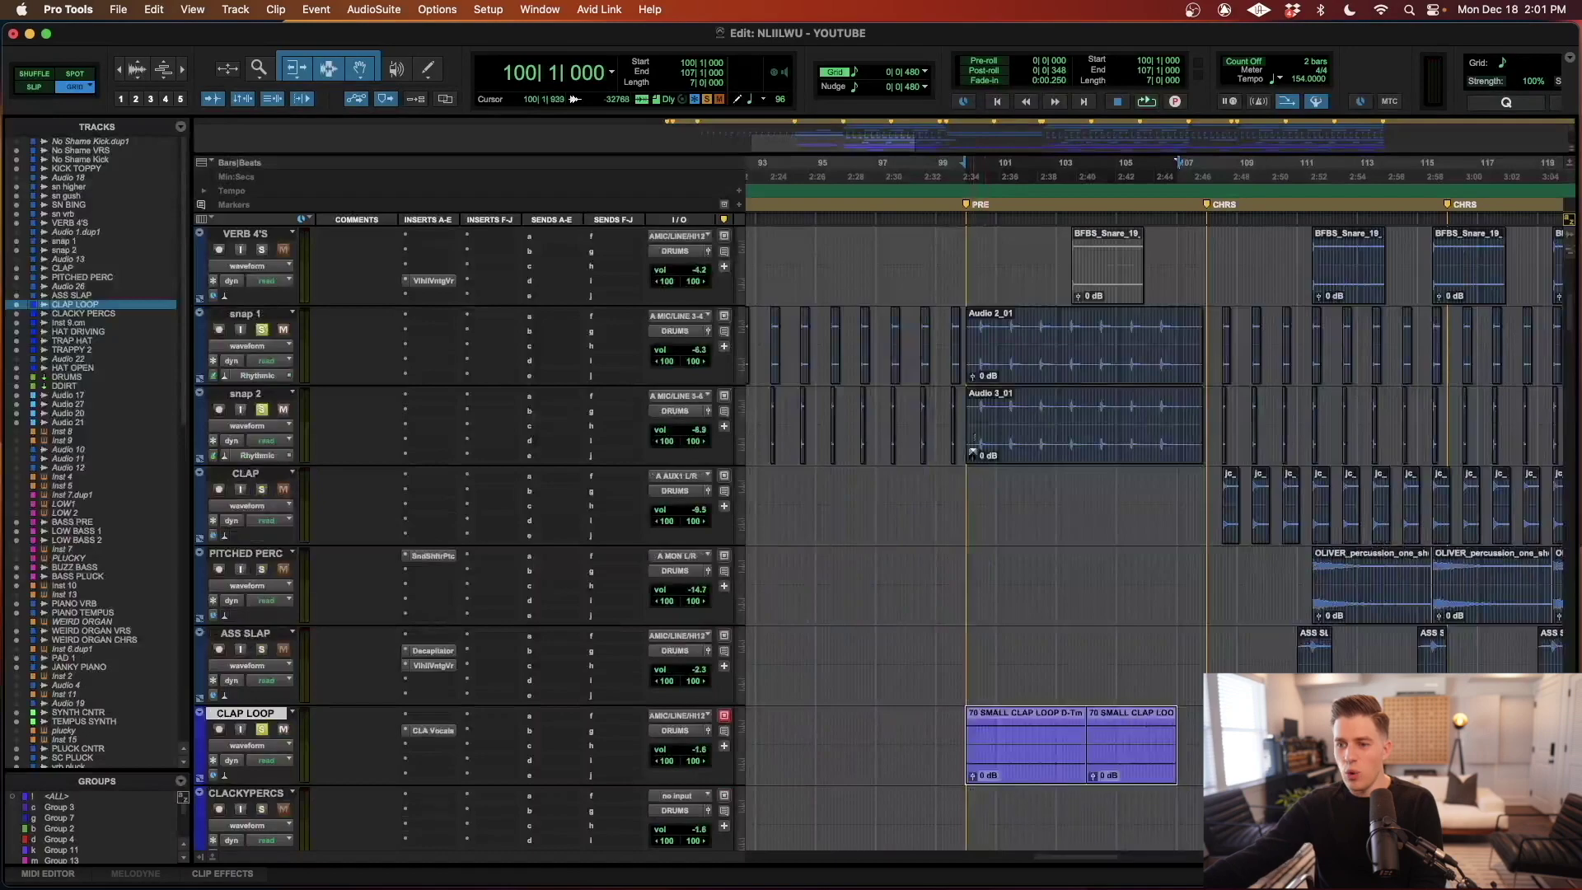
scroll(983, 489, up, 2)
scroll(978, 672, down, 2)
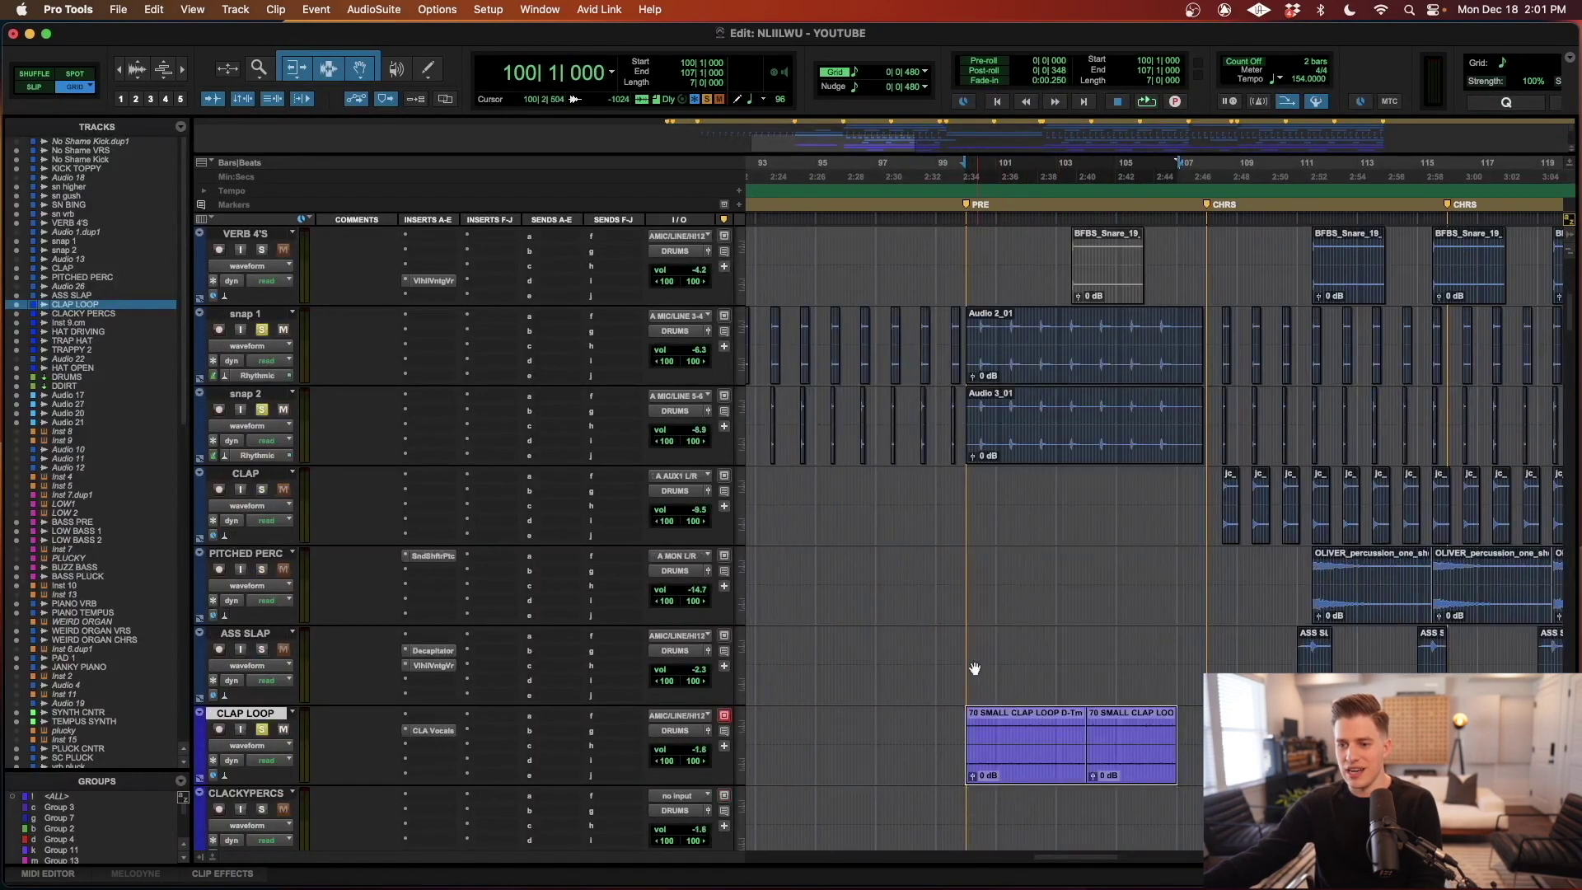
click(967, 637)
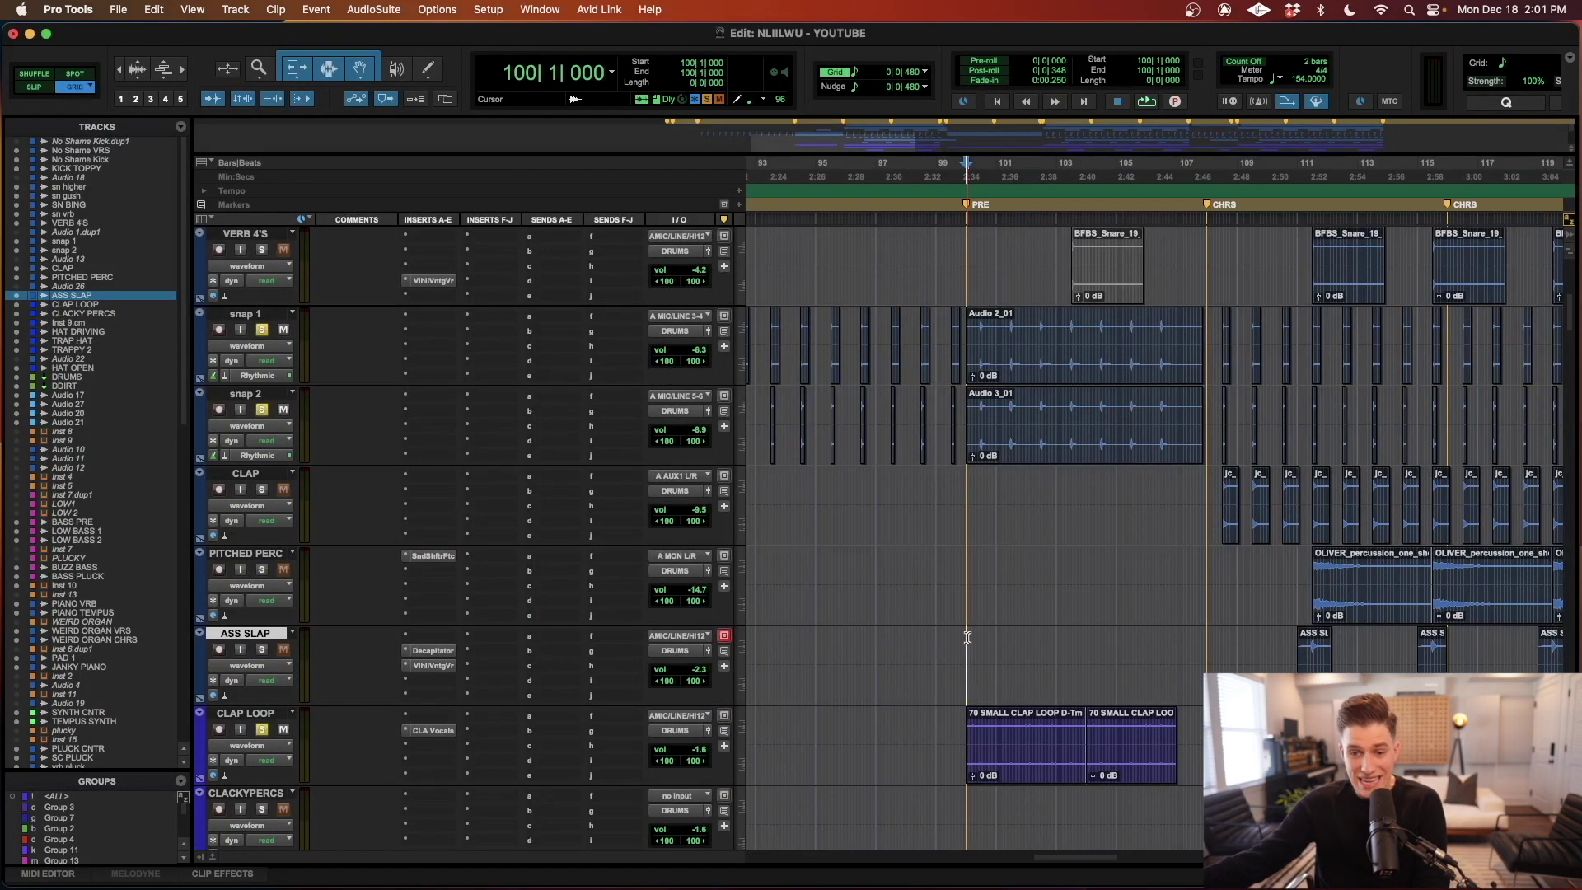
key(space)
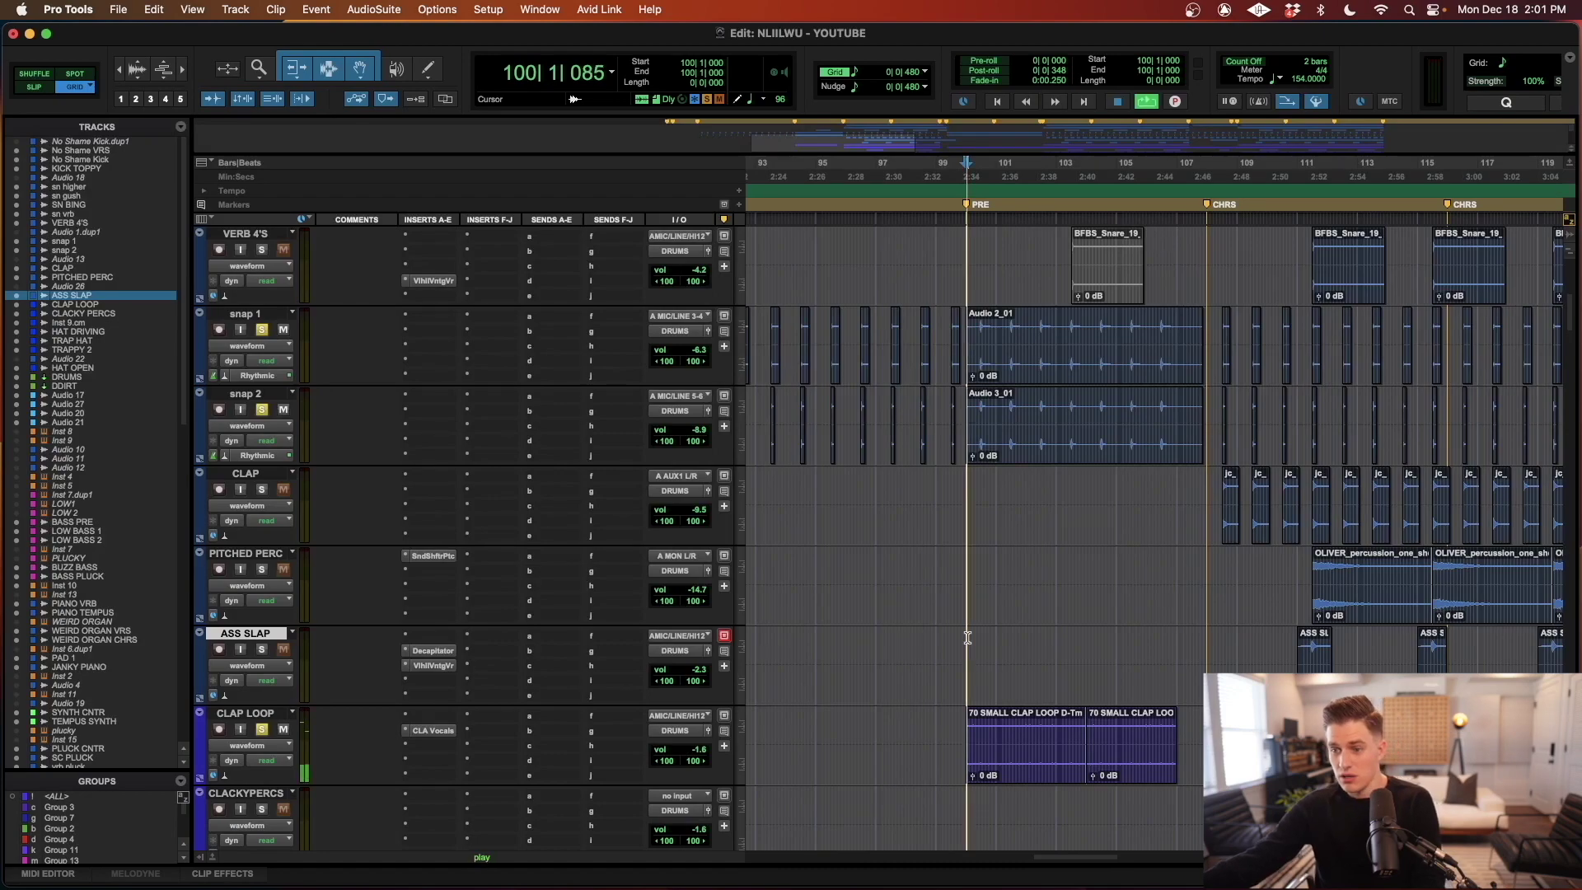
scroll(981, 642, right, 2)
scroll(997, 646, down, 2)
scroll(1008, 651, down, 1)
scroll(1008, 651, right, 1)
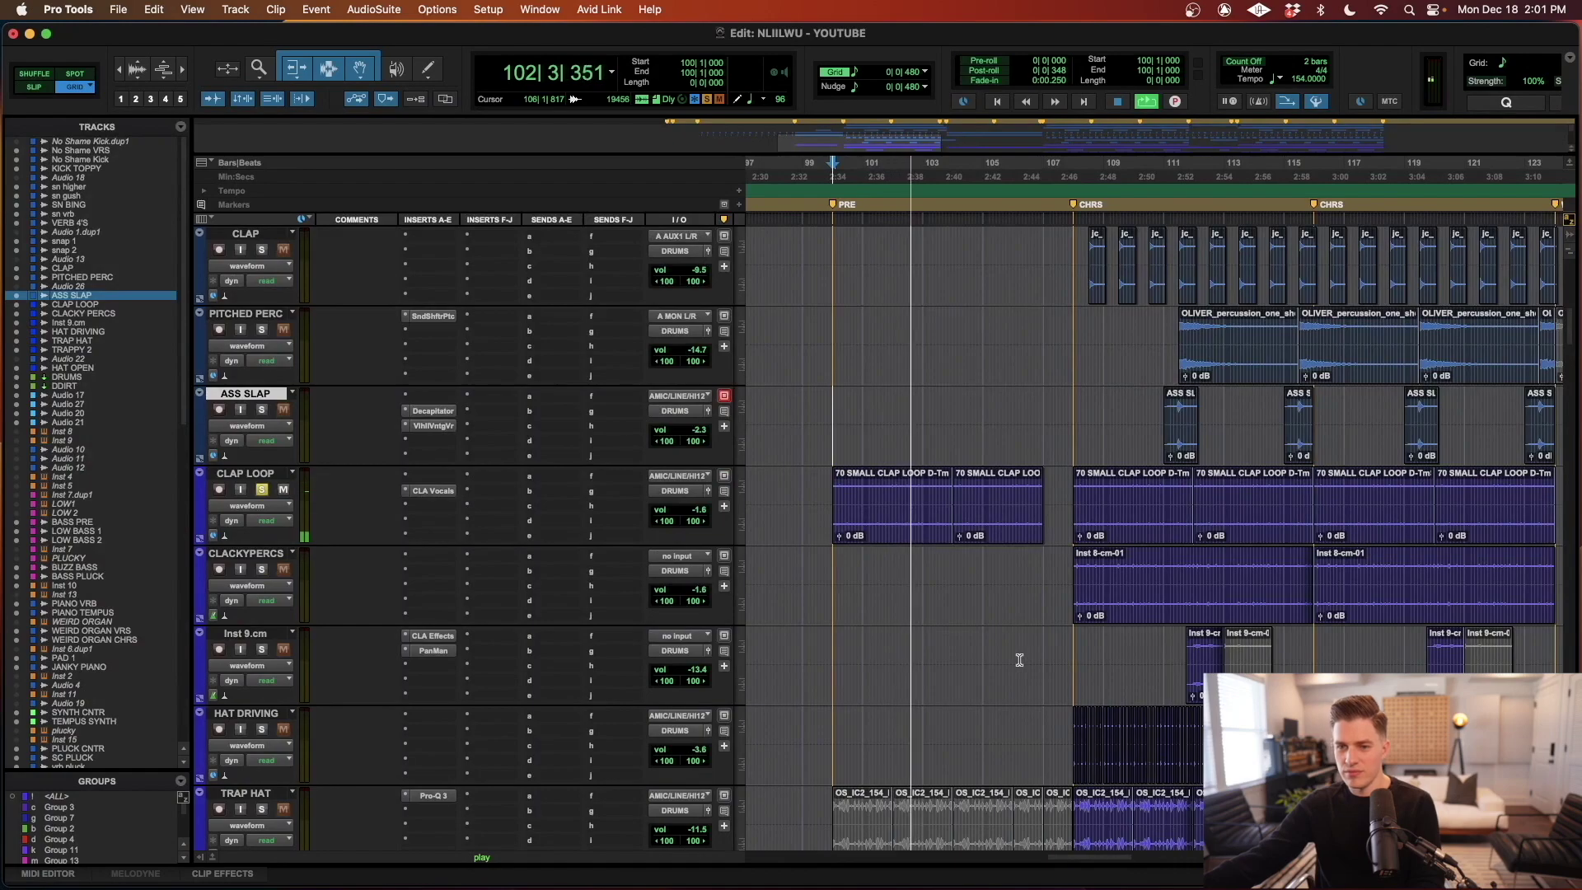
- Open the CLA Vocals insert on the CLAP LOOP track
scroll(1013, 667, up, 1)
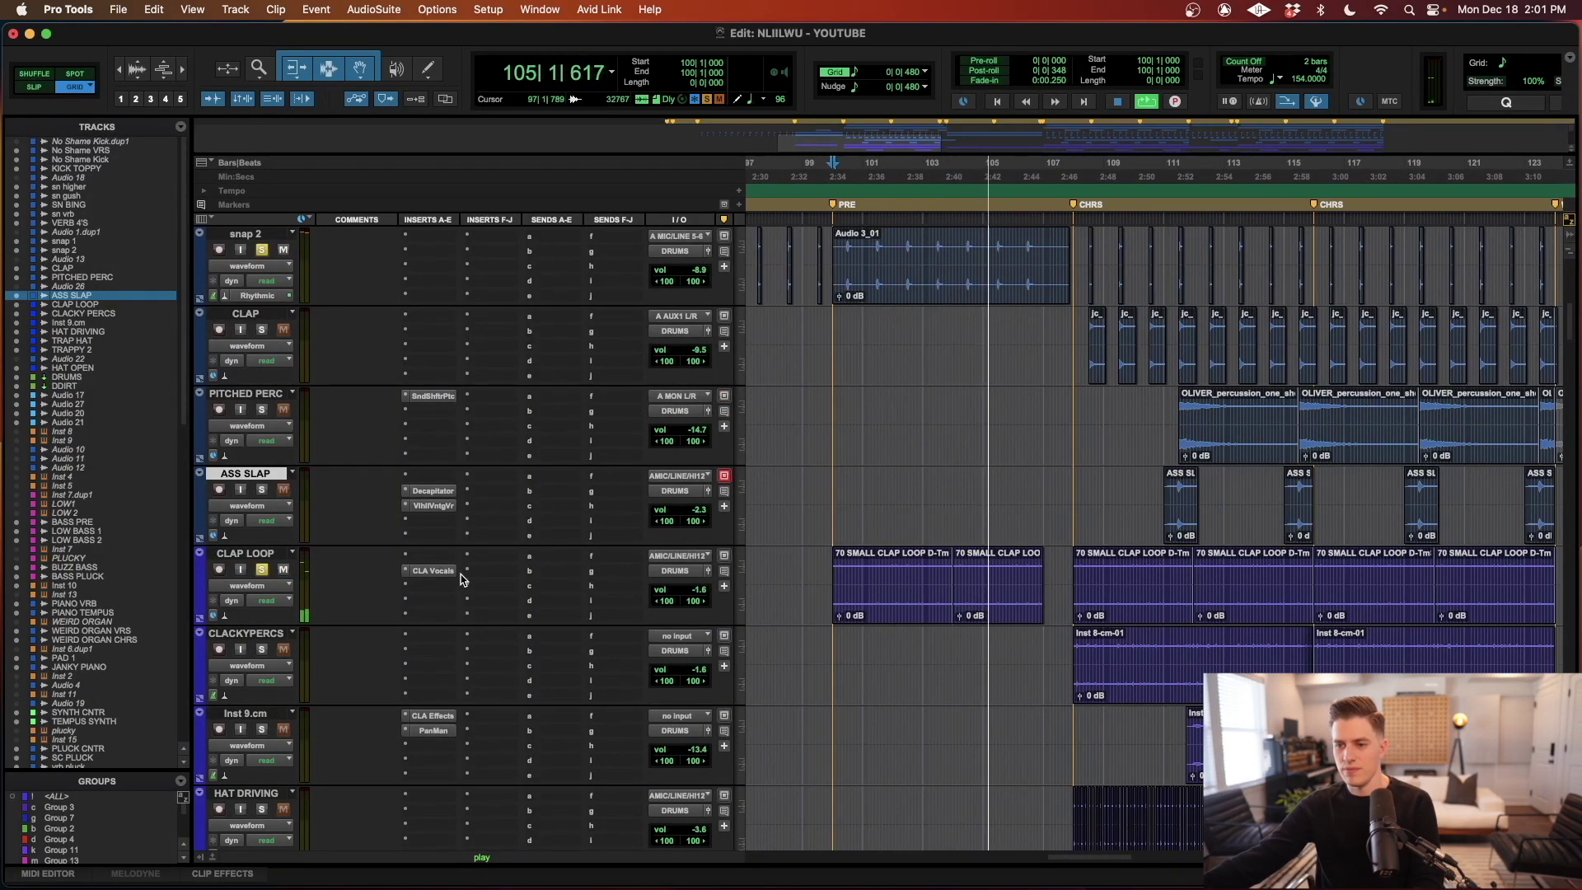
click(440, 571)
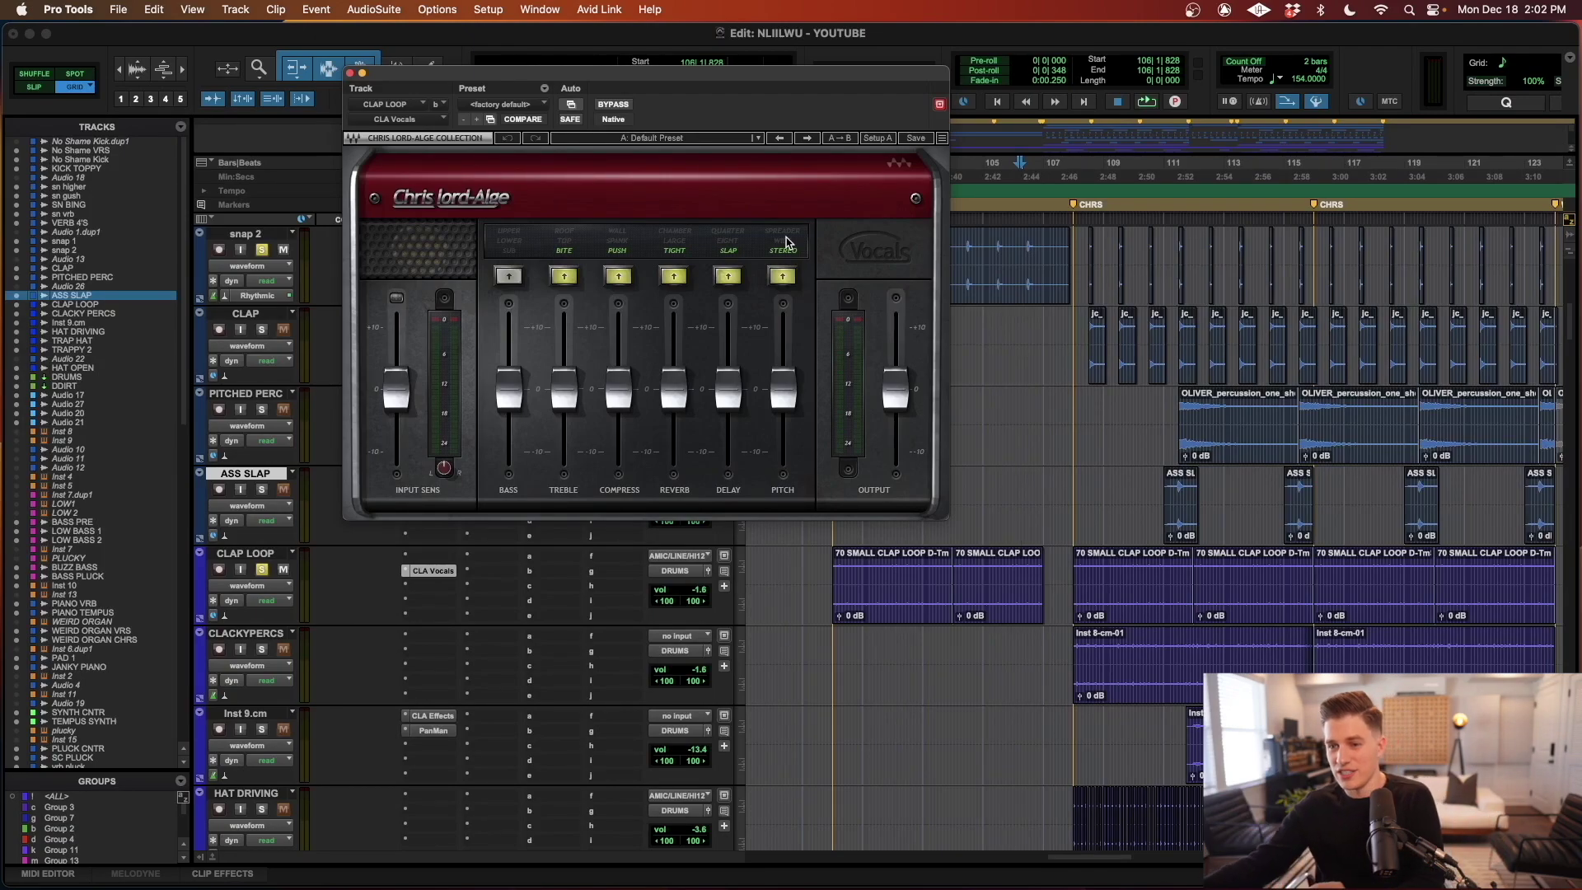
- Close the CLA Vocals window and replay the soloed PRE section from bar 100
click(349, 73)
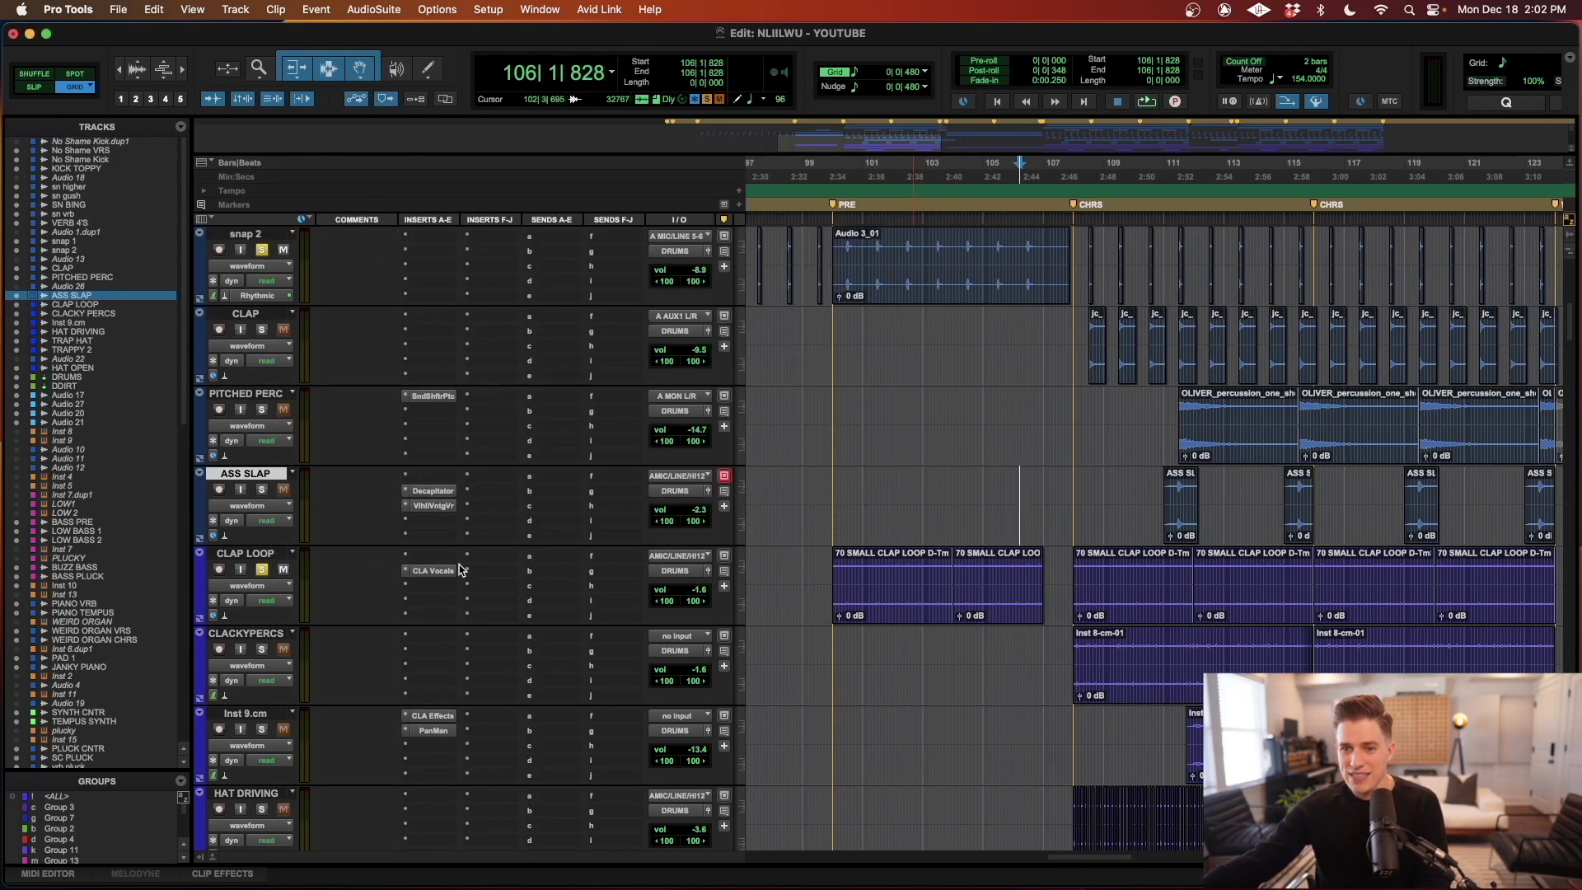
click(833, 652)
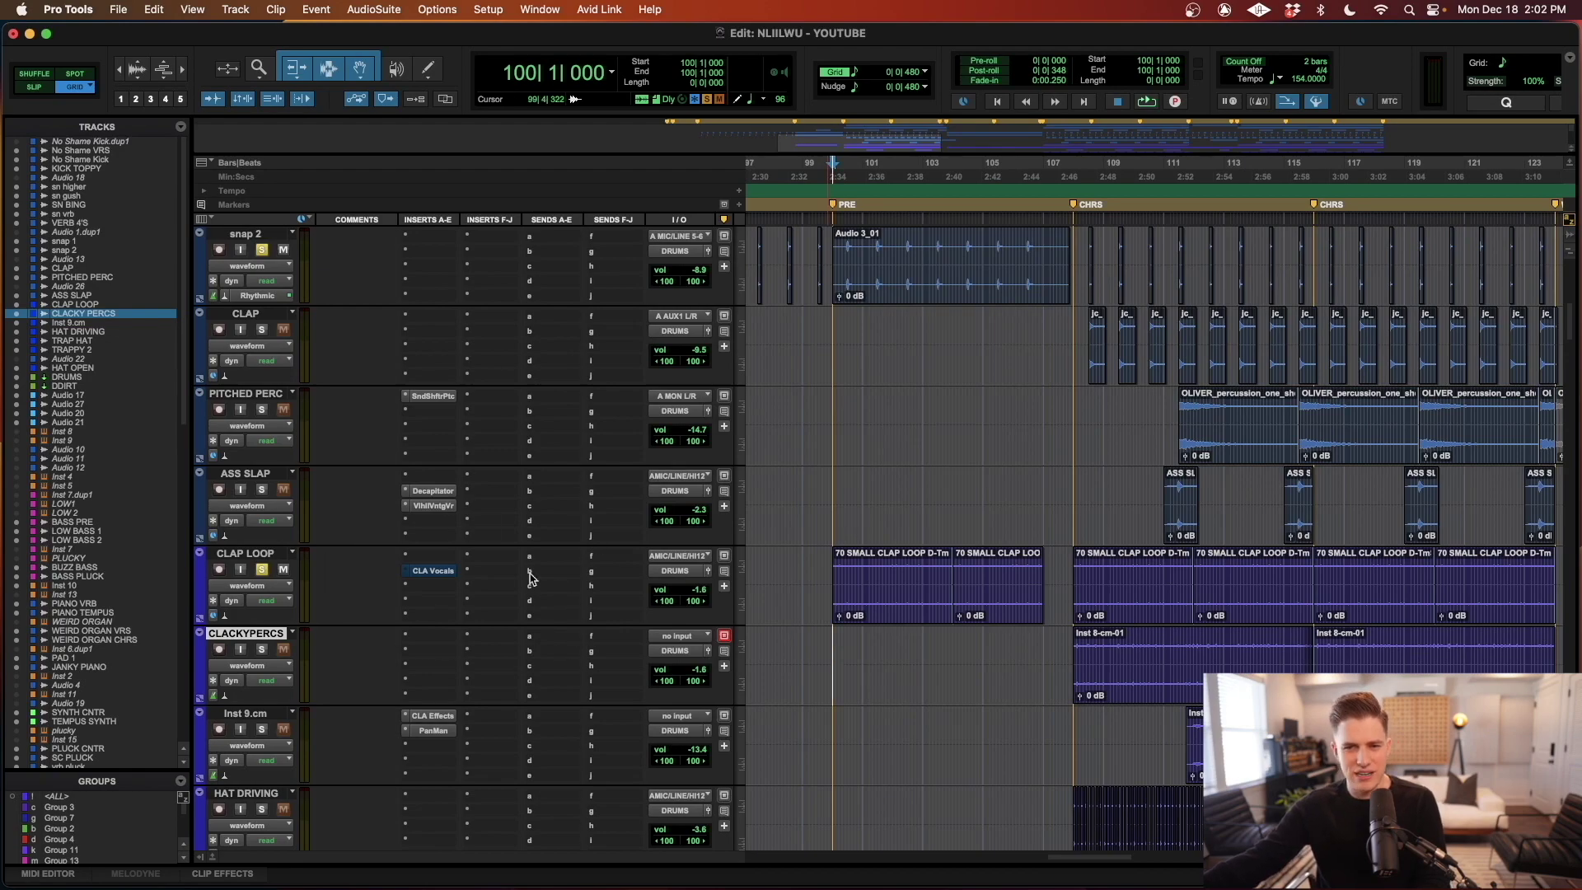
key(space)
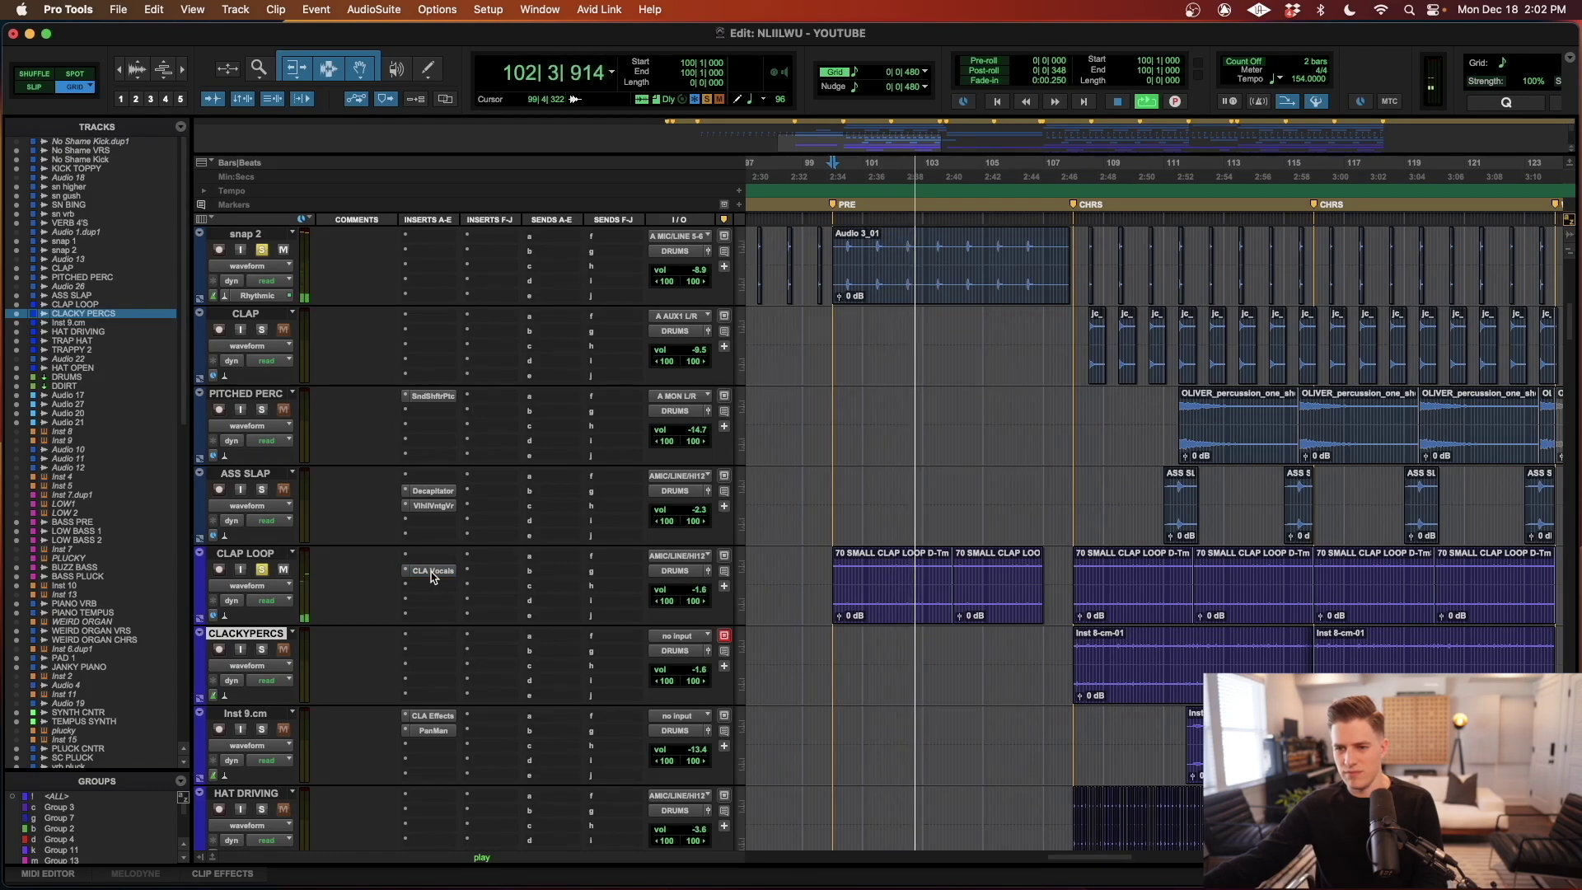
scroll(791, 585, right, 5)
key(space)
- Reopen the CLA Vocals insert on the CLAP LOOP track to check its settings, and close it again
click(435, 571)
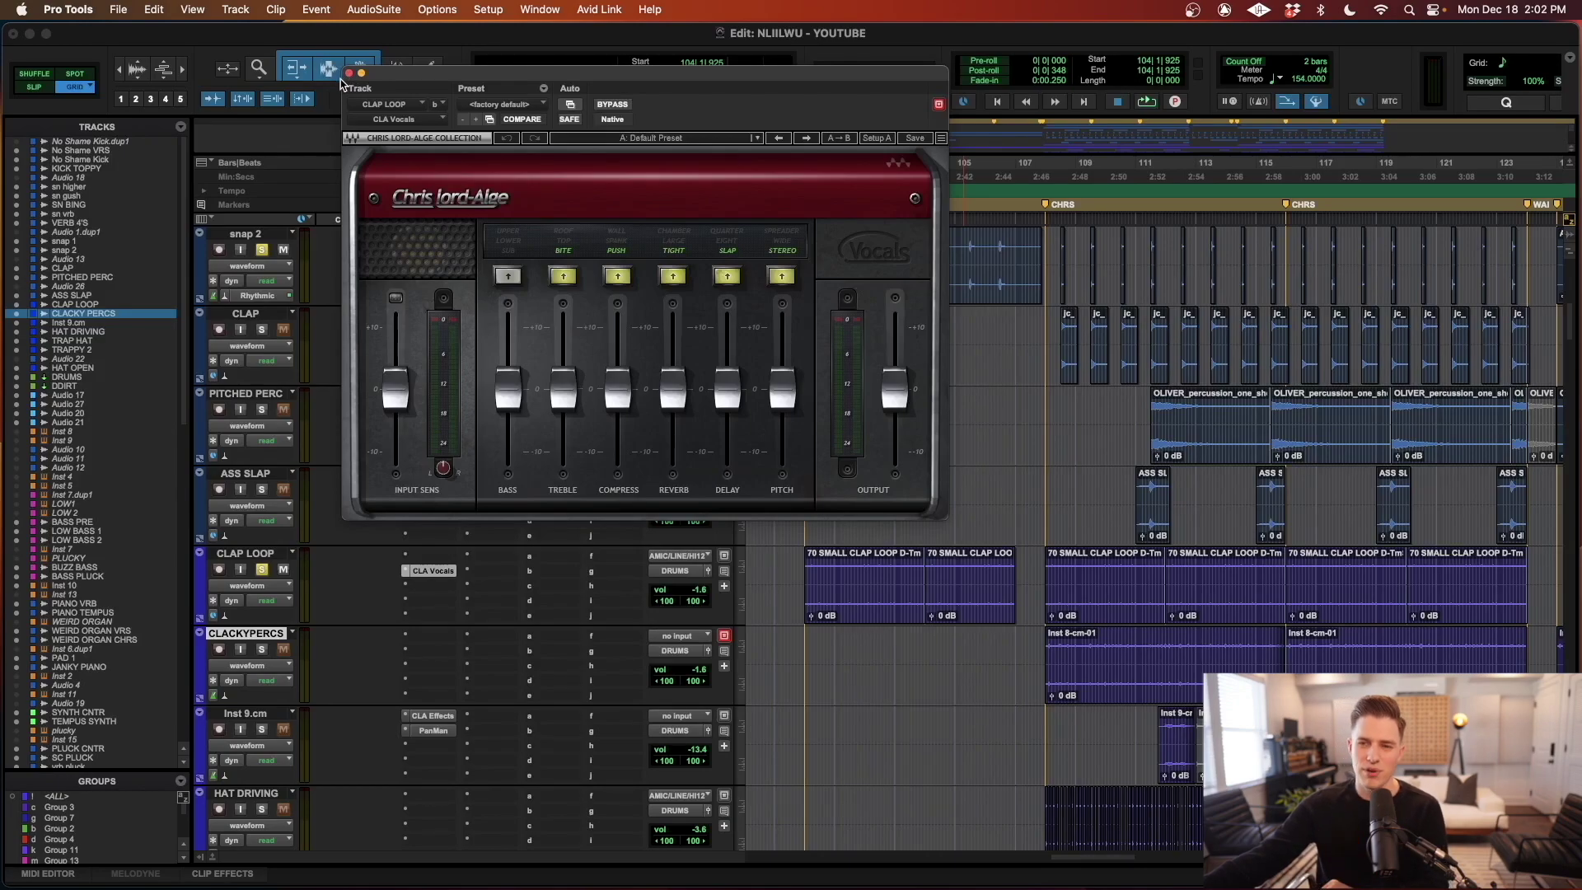
click(340, 81)
click(348, 74)
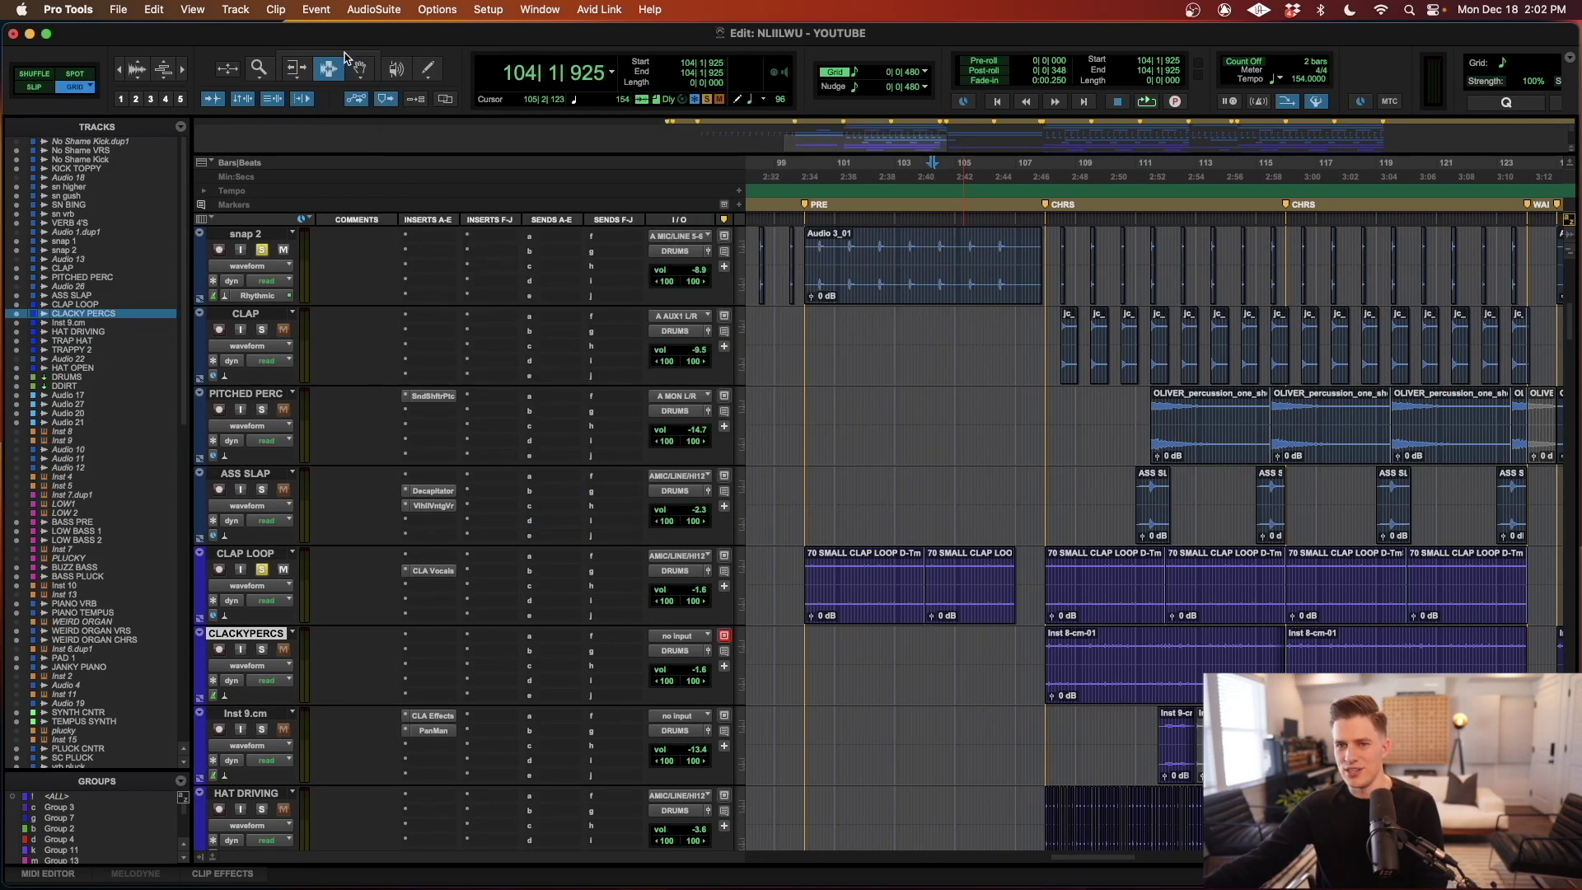
click(346, 55)
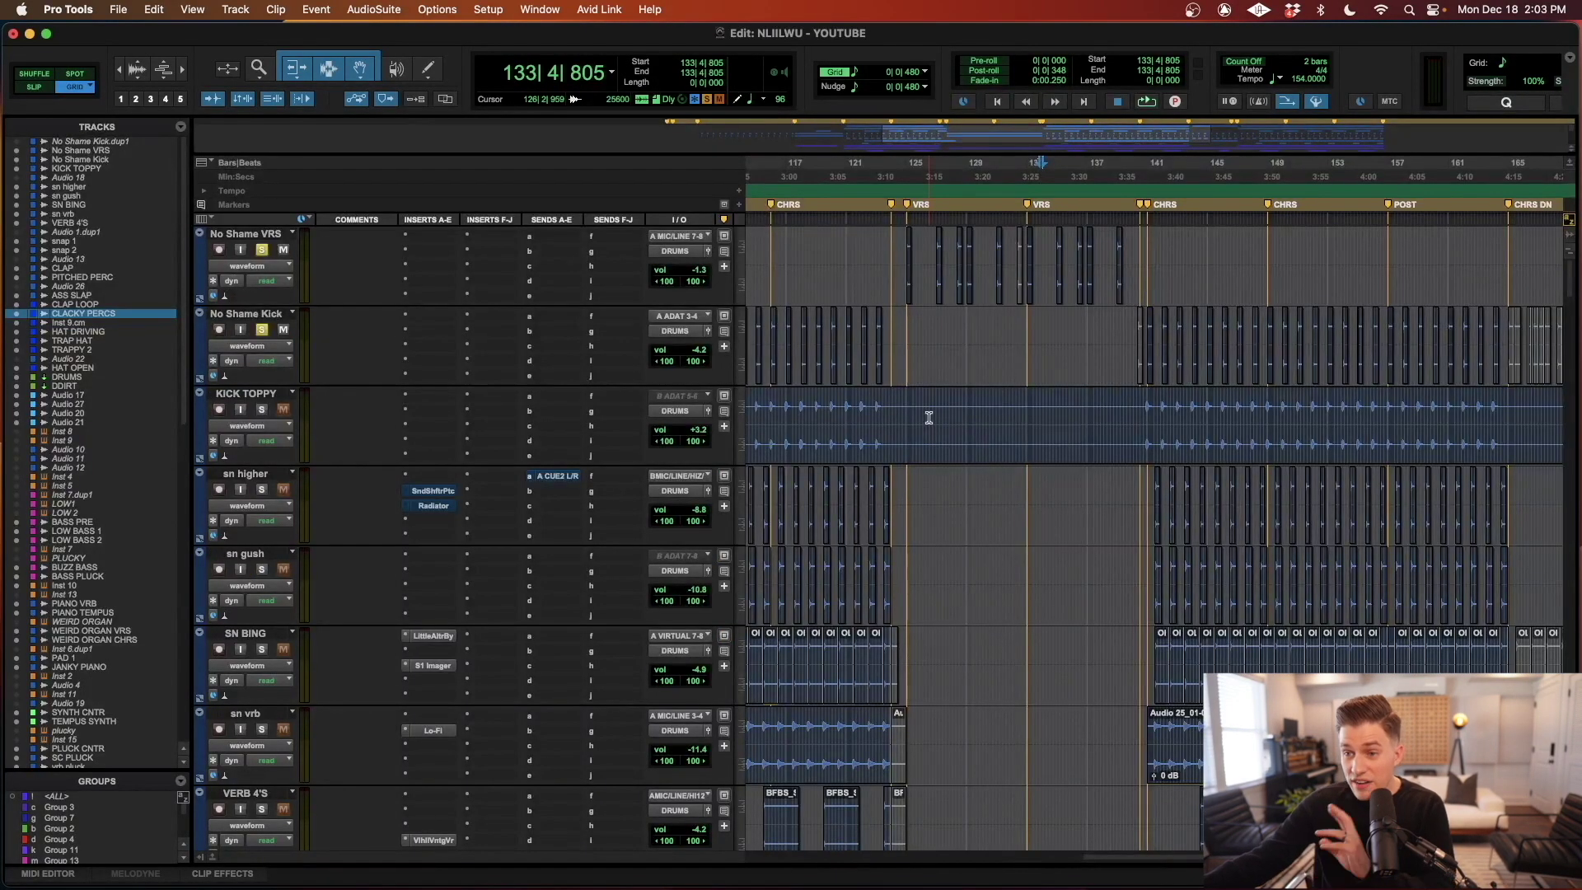
- Select the verse kick clips on the No Shame VRS track across both VRS sections
scroll(930, 417, left, 3)
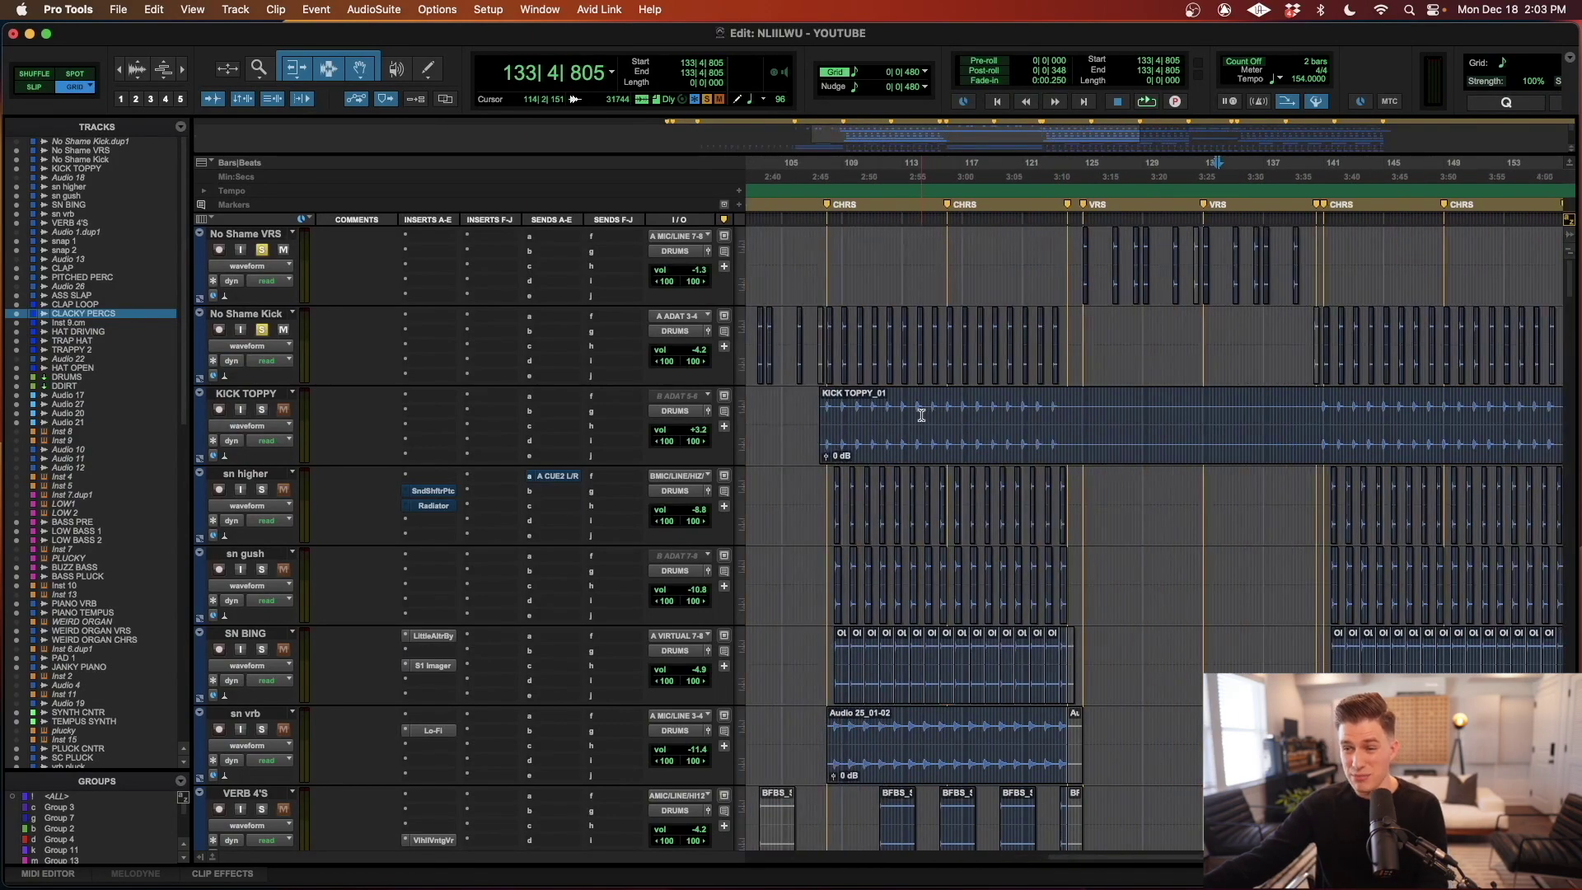
drag(960, 248, 1279, 272)
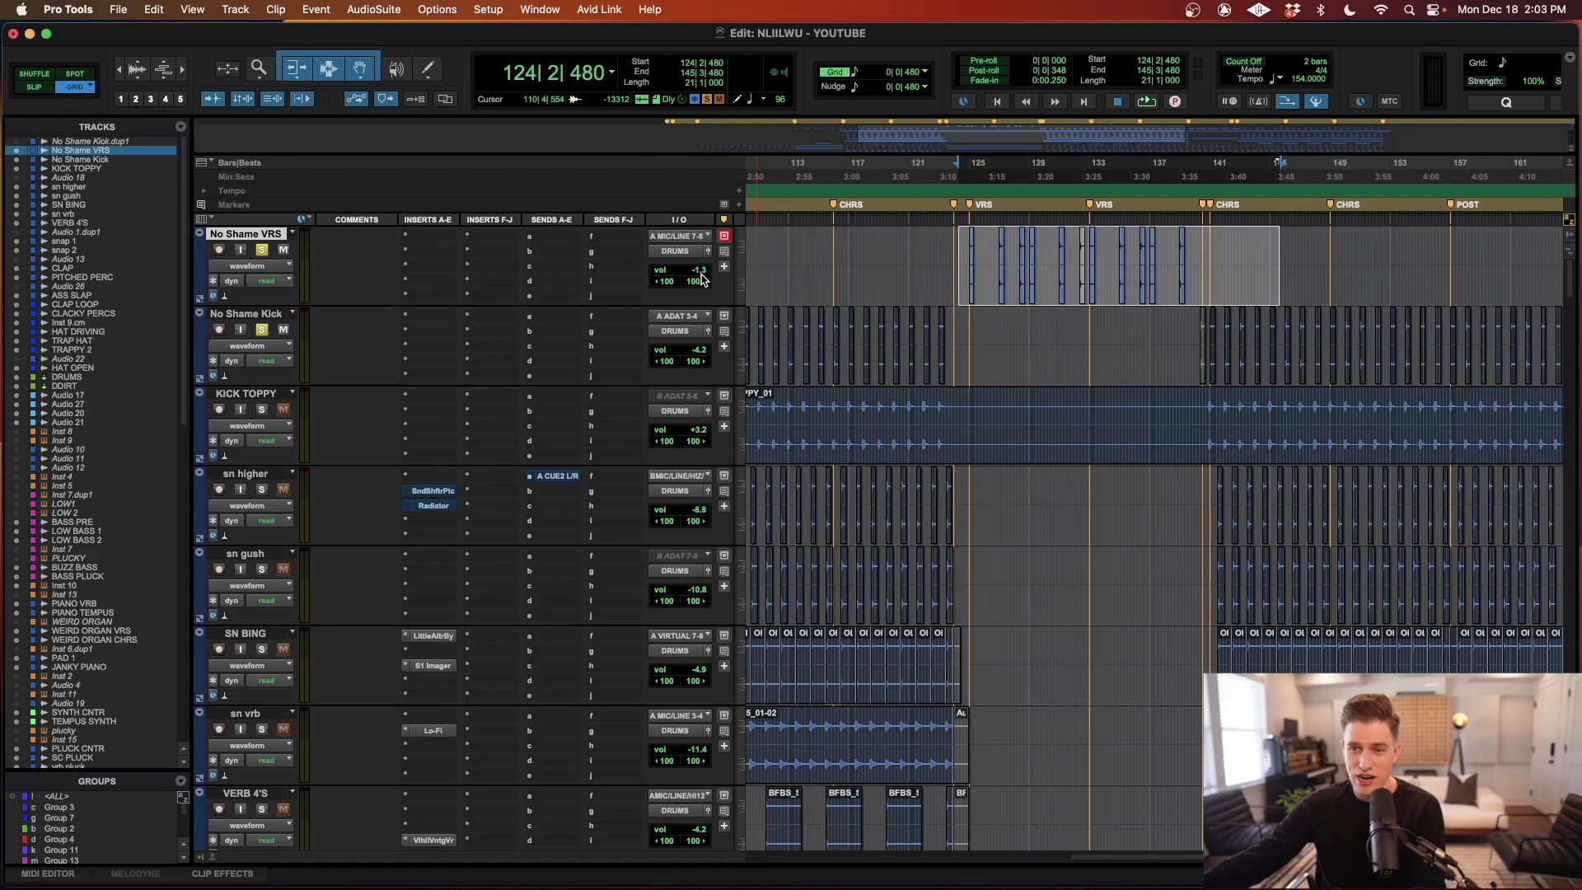
- Examine how the snap, clap, percussion and hat tracks are arranged across the PRE, CHRS and VRS sections
scroll(1126, 577, down, 10)
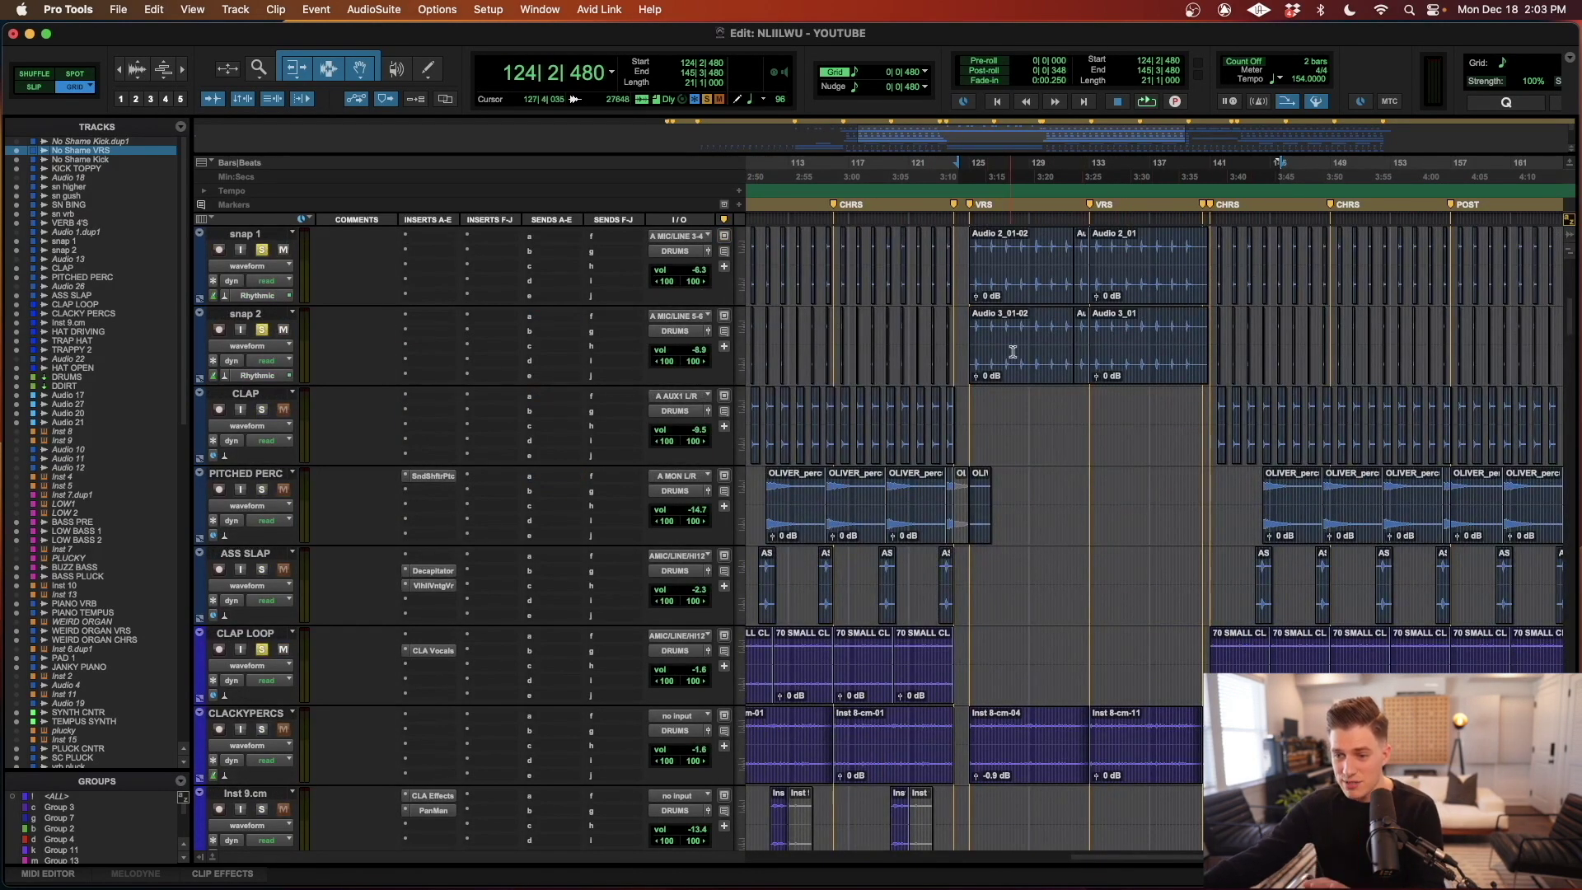
scroll(1011, 337, down, 3)
scroll(924, 583, right, 1)
scroll(1010, 581, down, 3)
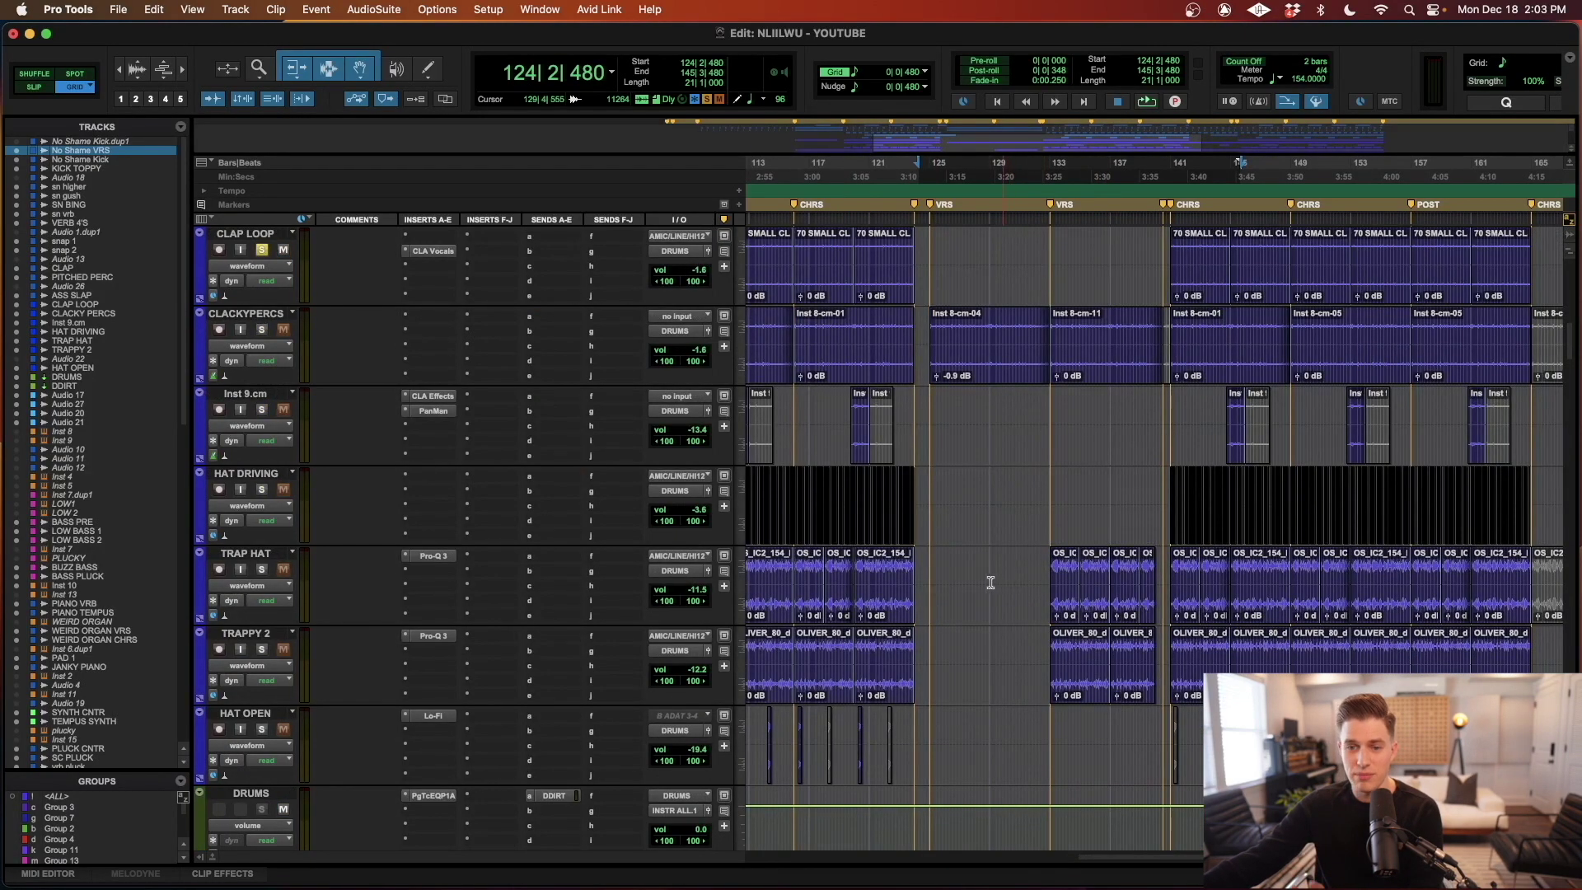
scroll(994, 583, left, 6)
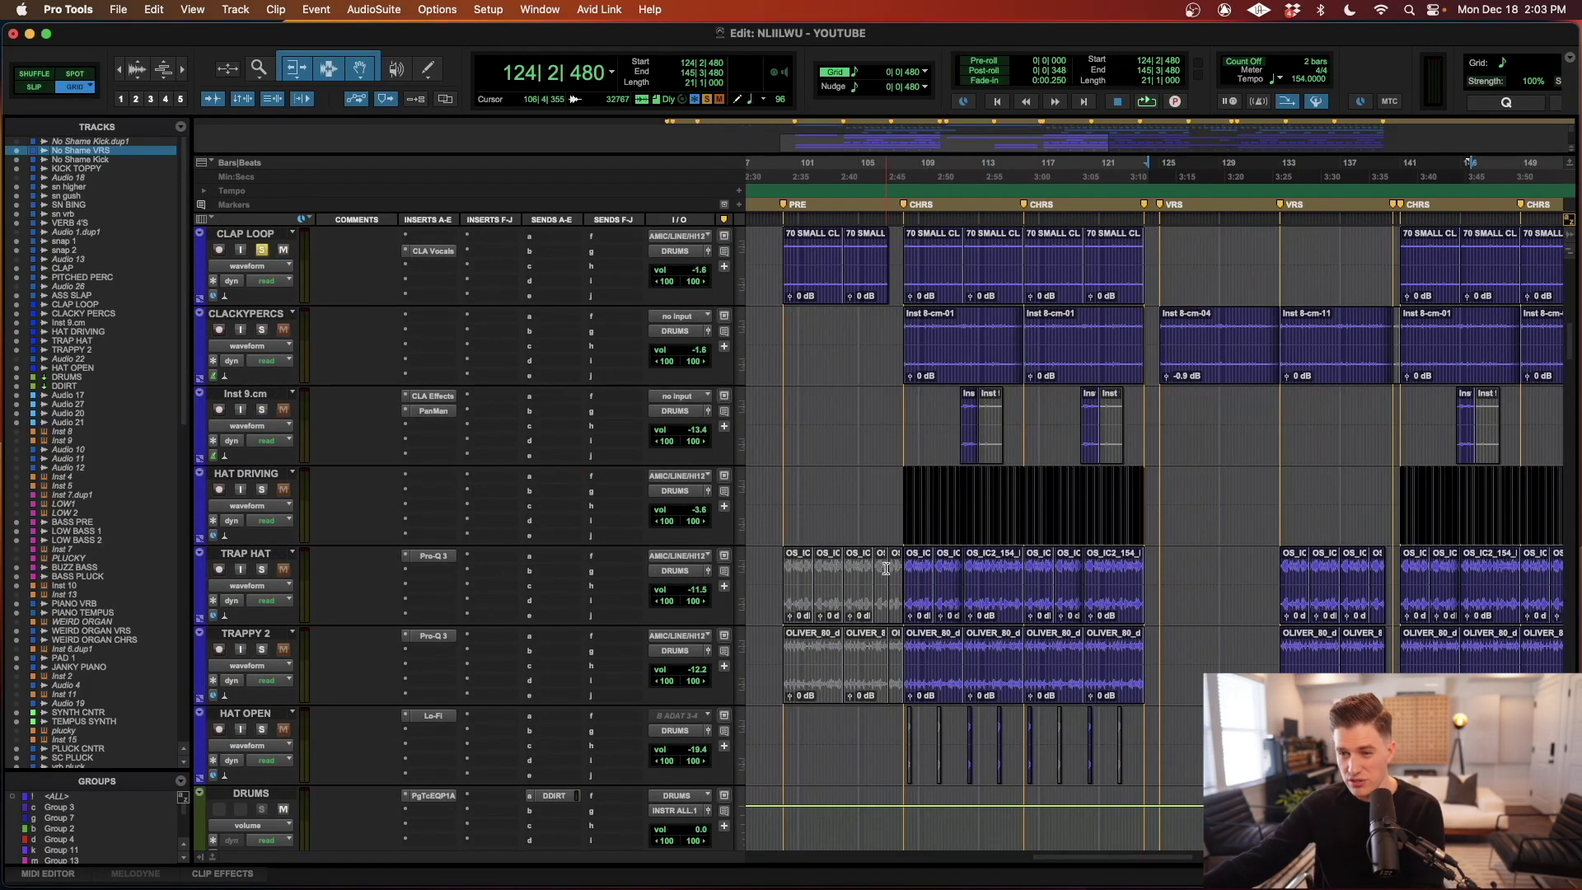
scroll(886, 569, right, 2)
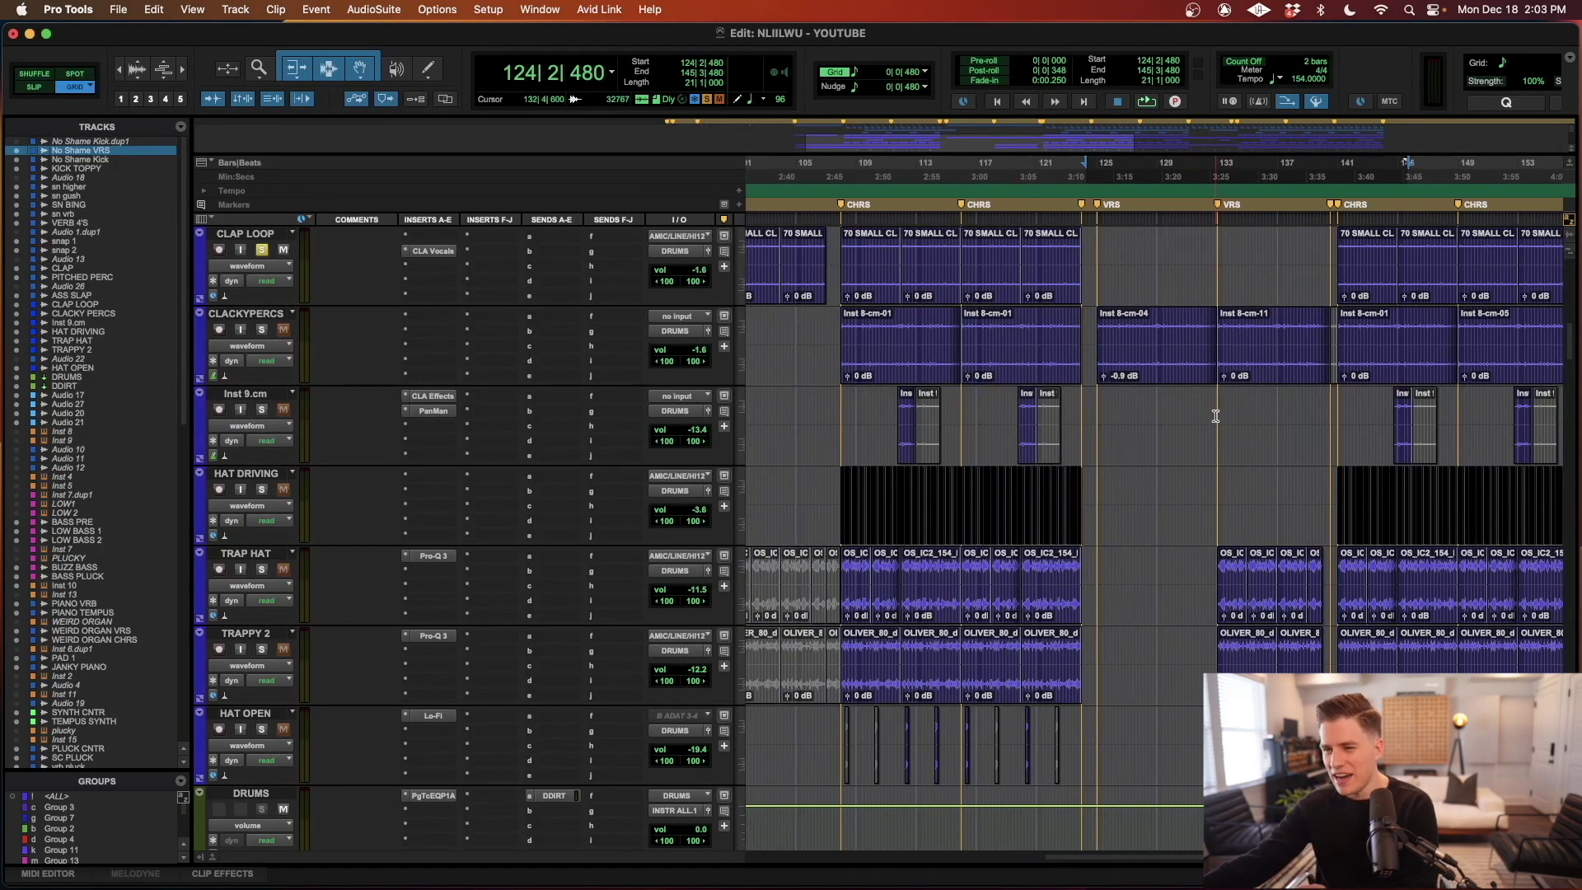
scroll(1201, 444, left, 3)
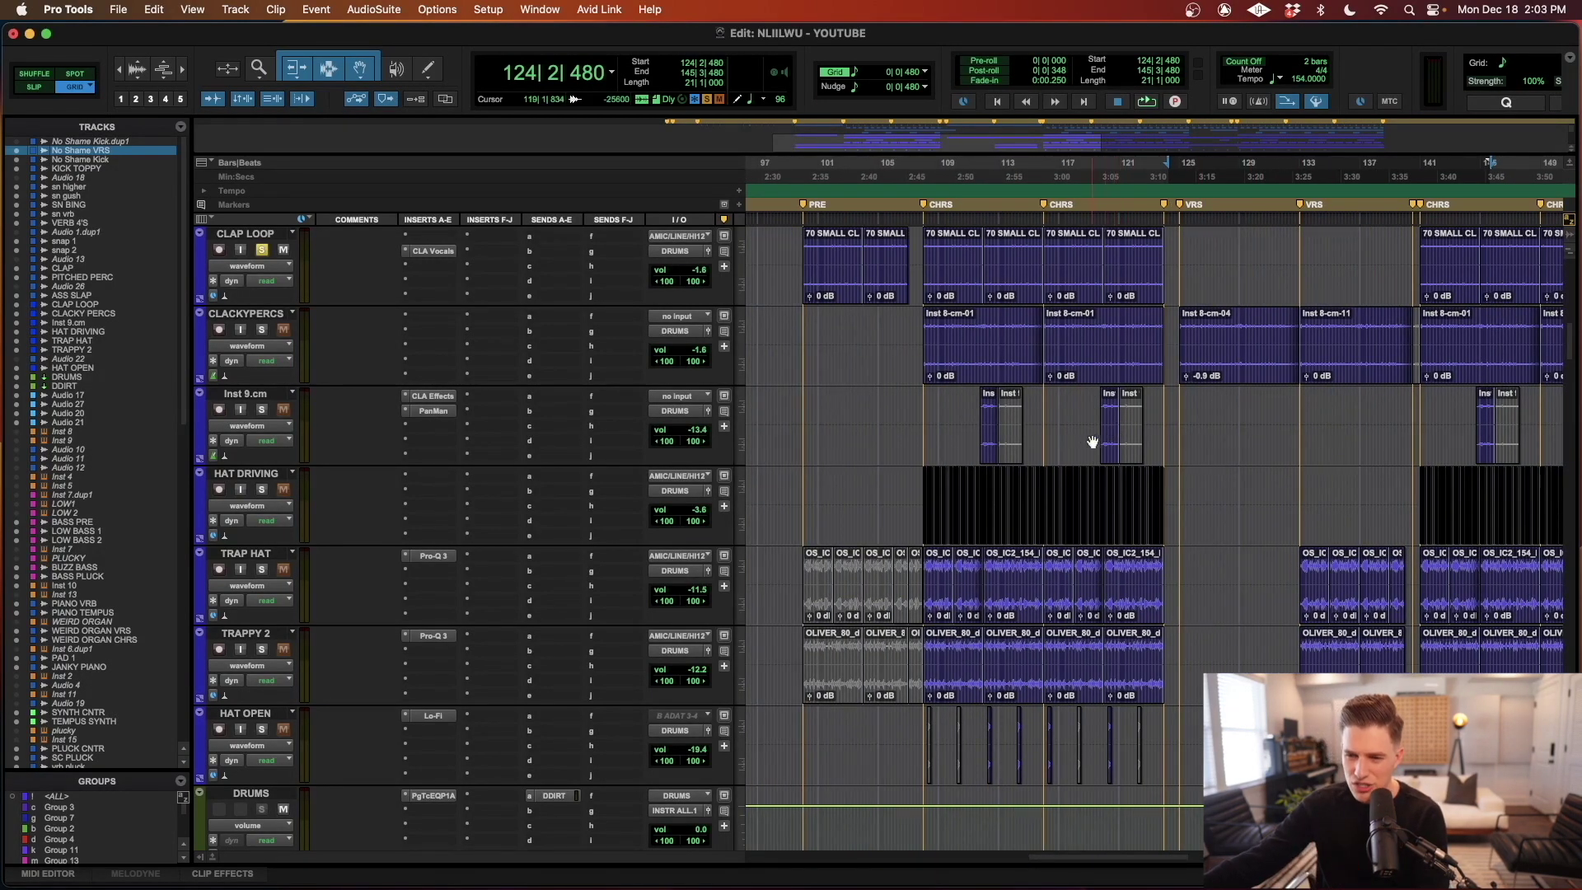
scroll(1095, 442, up, 3)
scroll(1084, 445, down, 1)
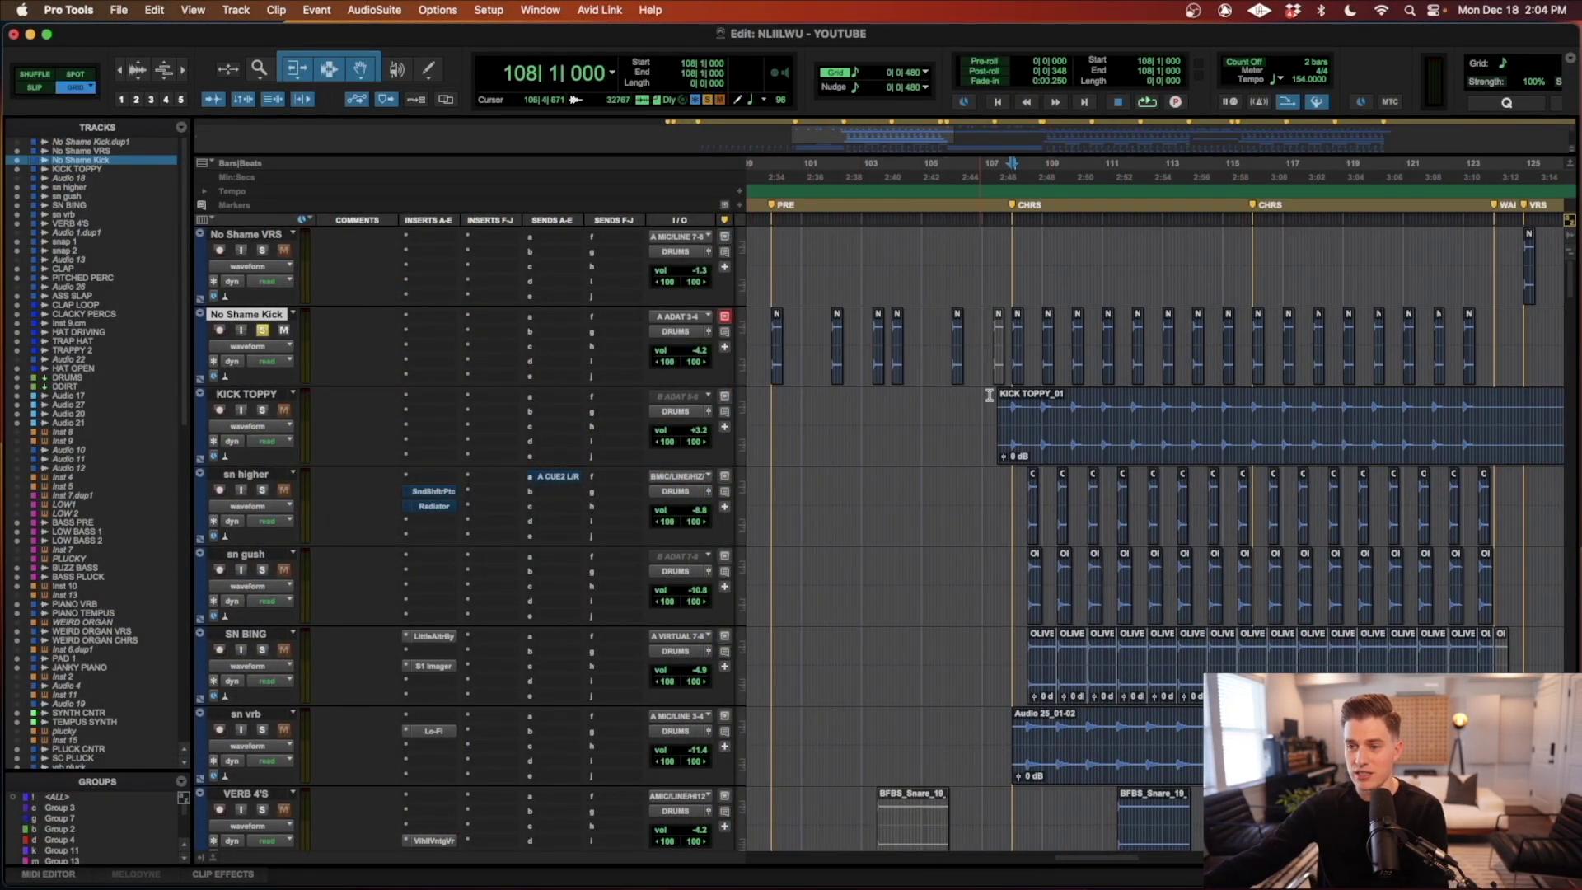
- Play the soloed No Shame Kick track from the CHRS marker at bar 108
click(1032, 332)
key(super+bracketright)
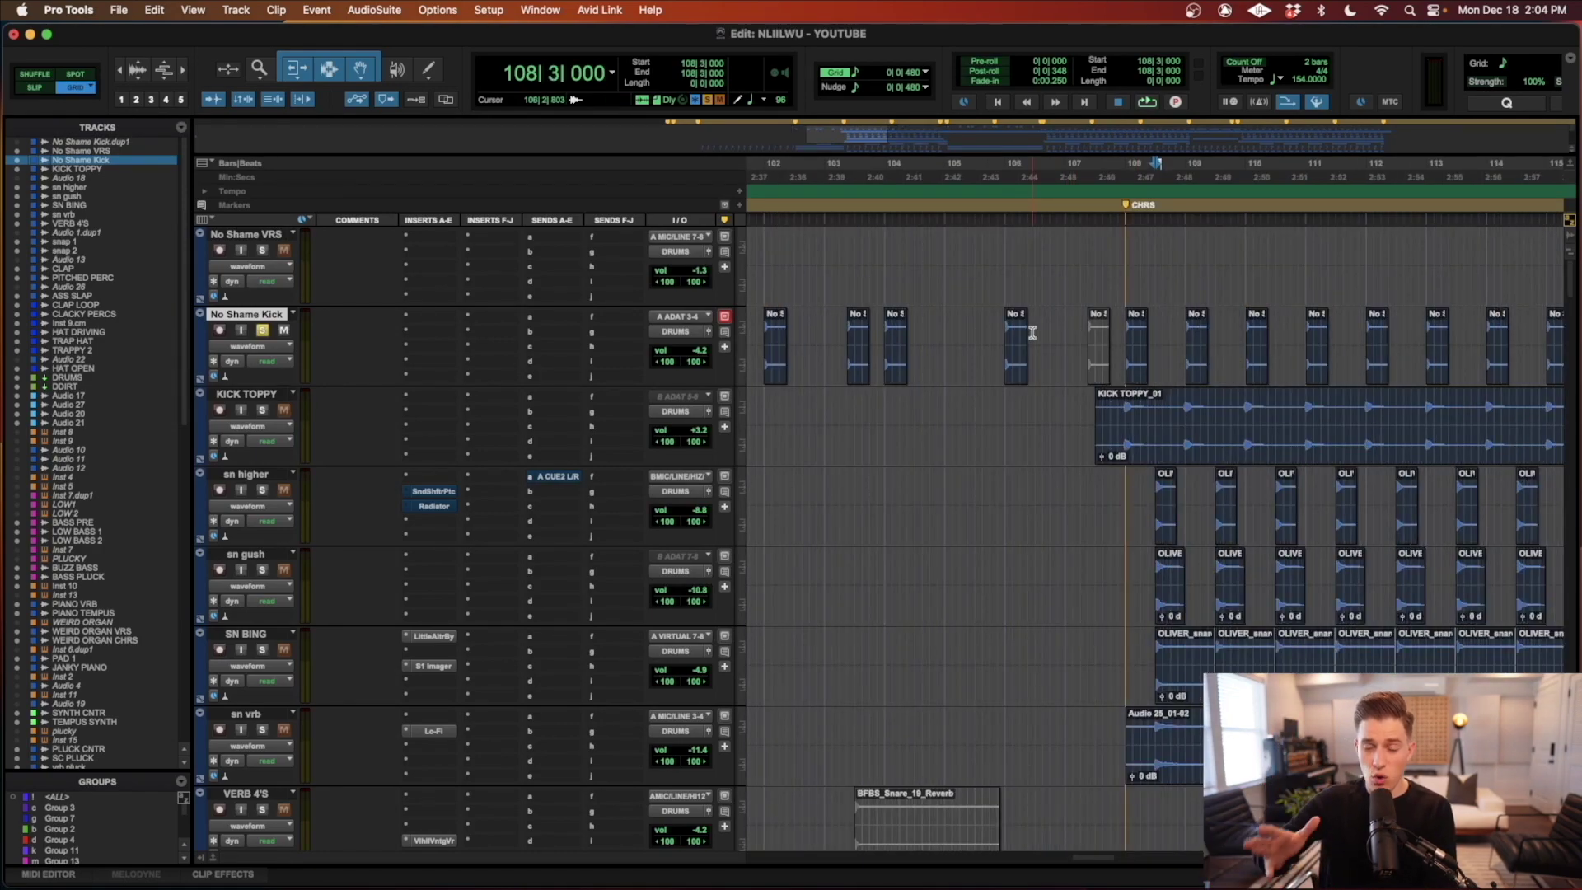
key(super+bracketright)
click(1094, 332)
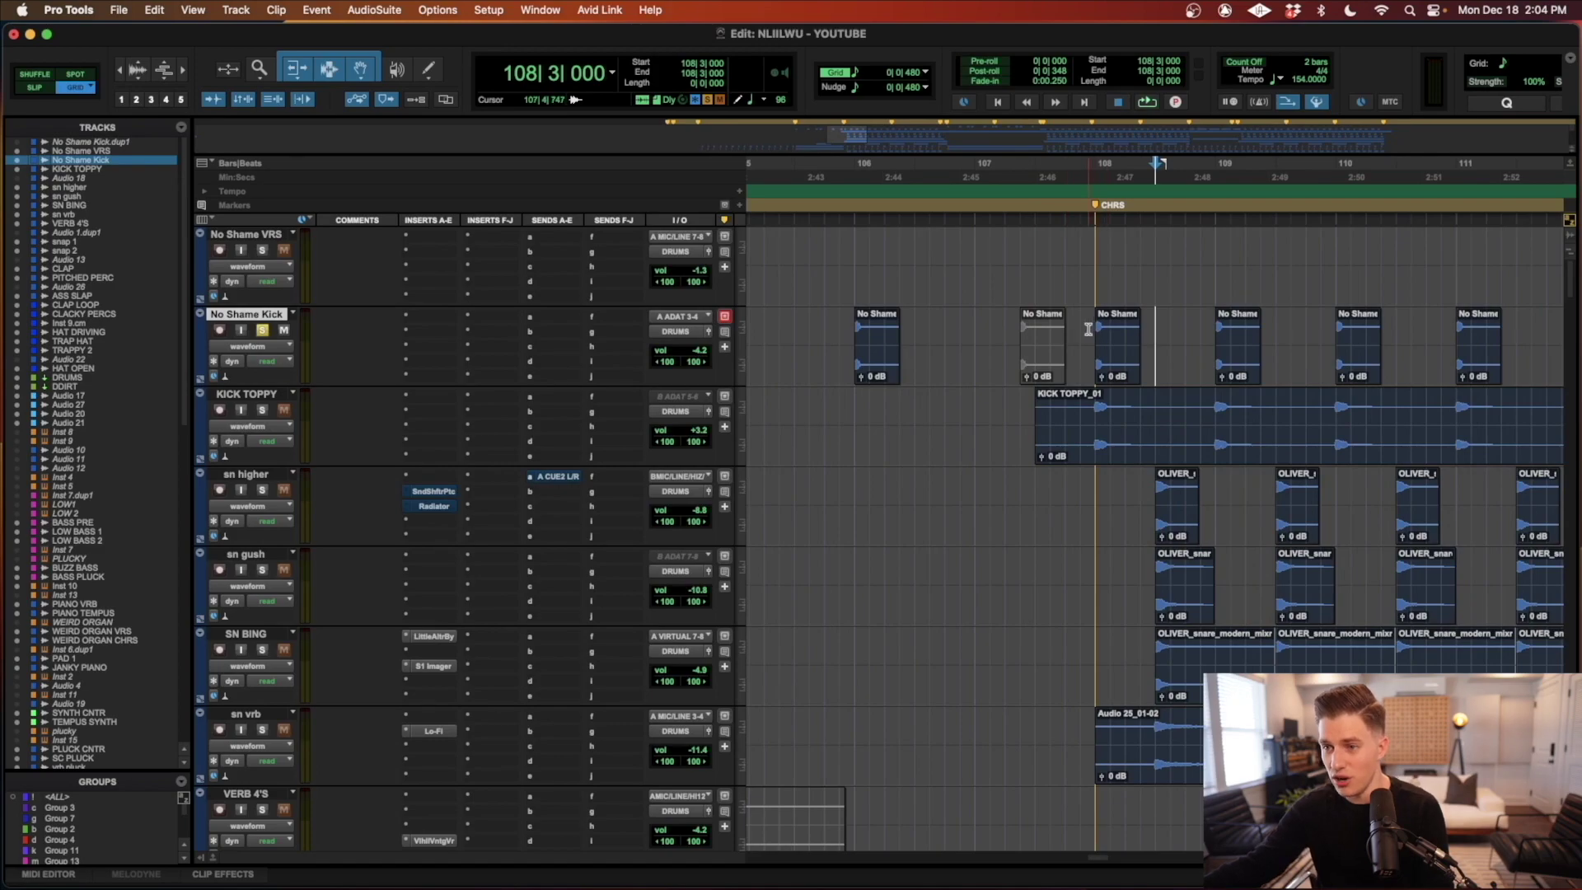
key(super+bracketleft)
scroll(1093, 339, right, 3)
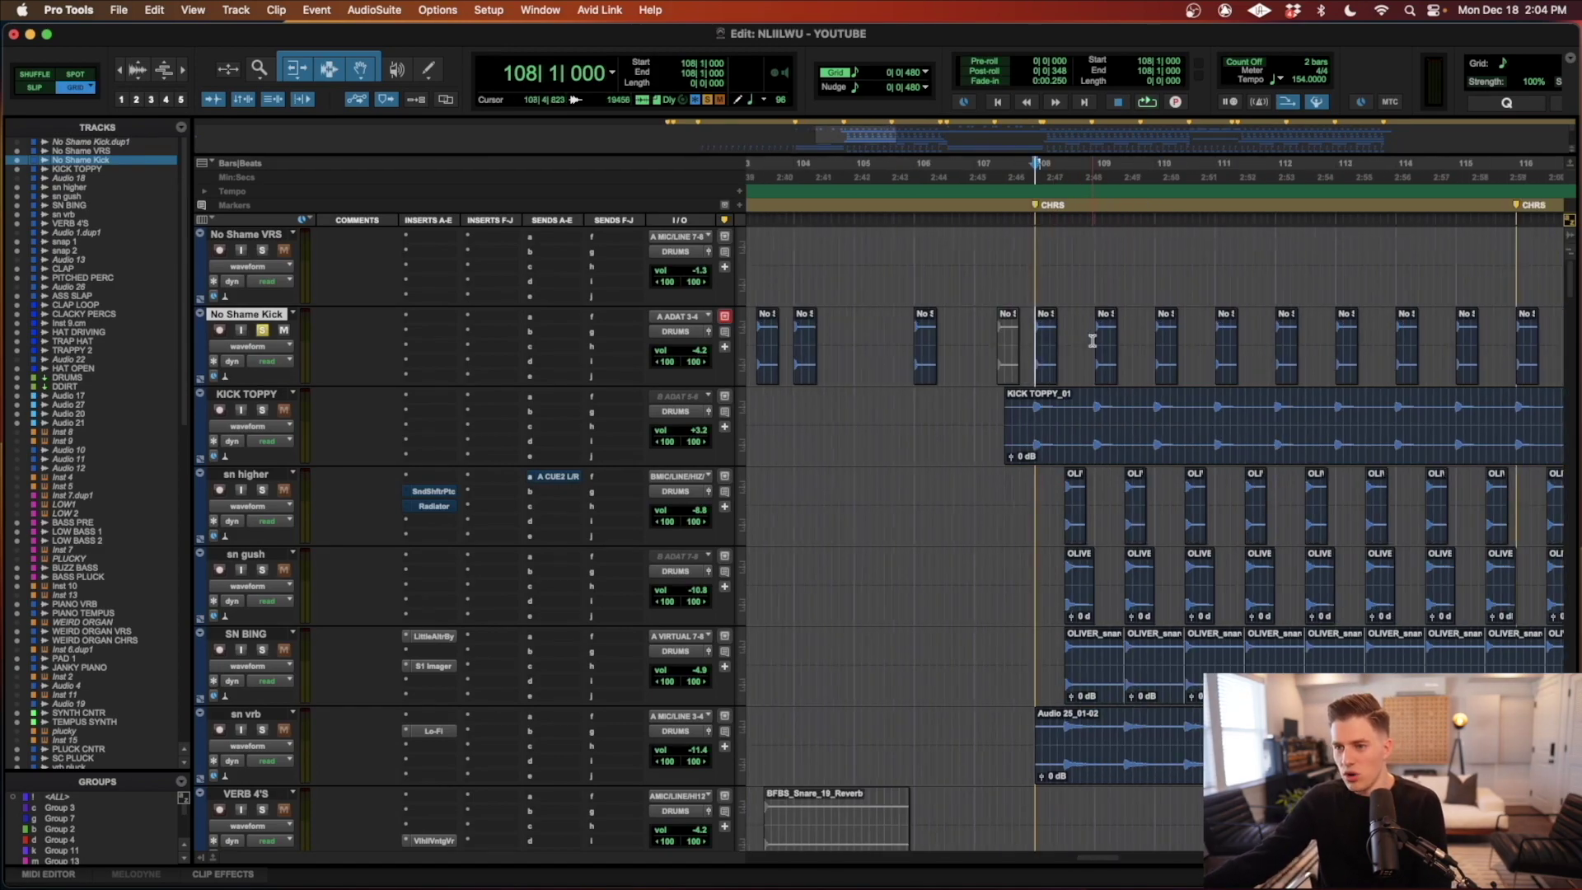
key(space)
scroll(828, 431, right, 1)
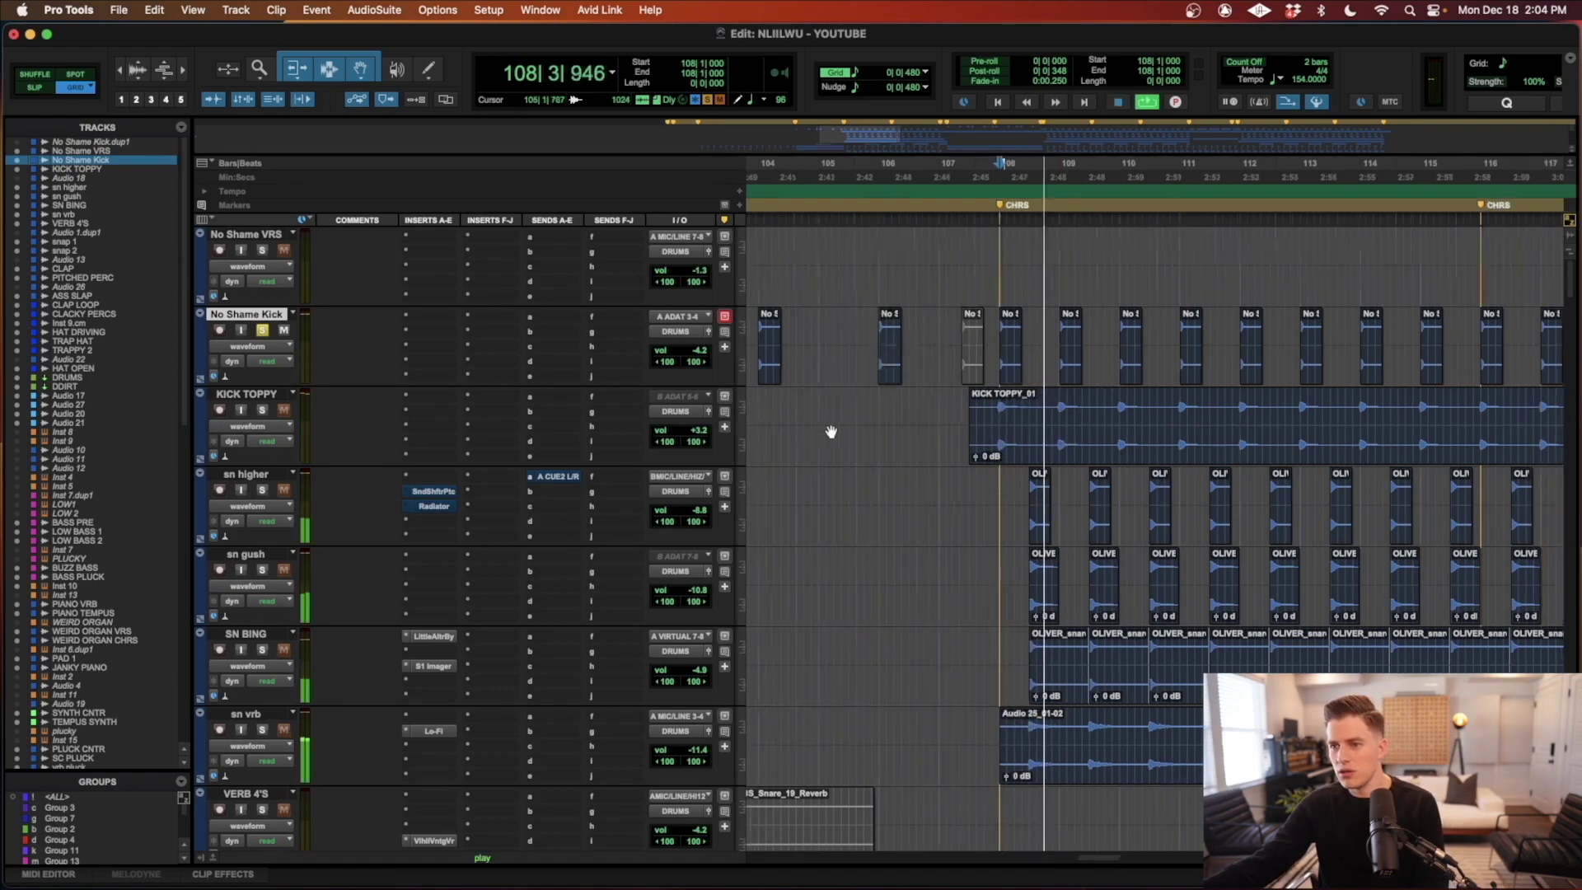
scroll(830, 430, right, 3)
key(space)
- Play the soloed KICK TOPPY track from the start of the chorus at bar 108
click(827, 411)
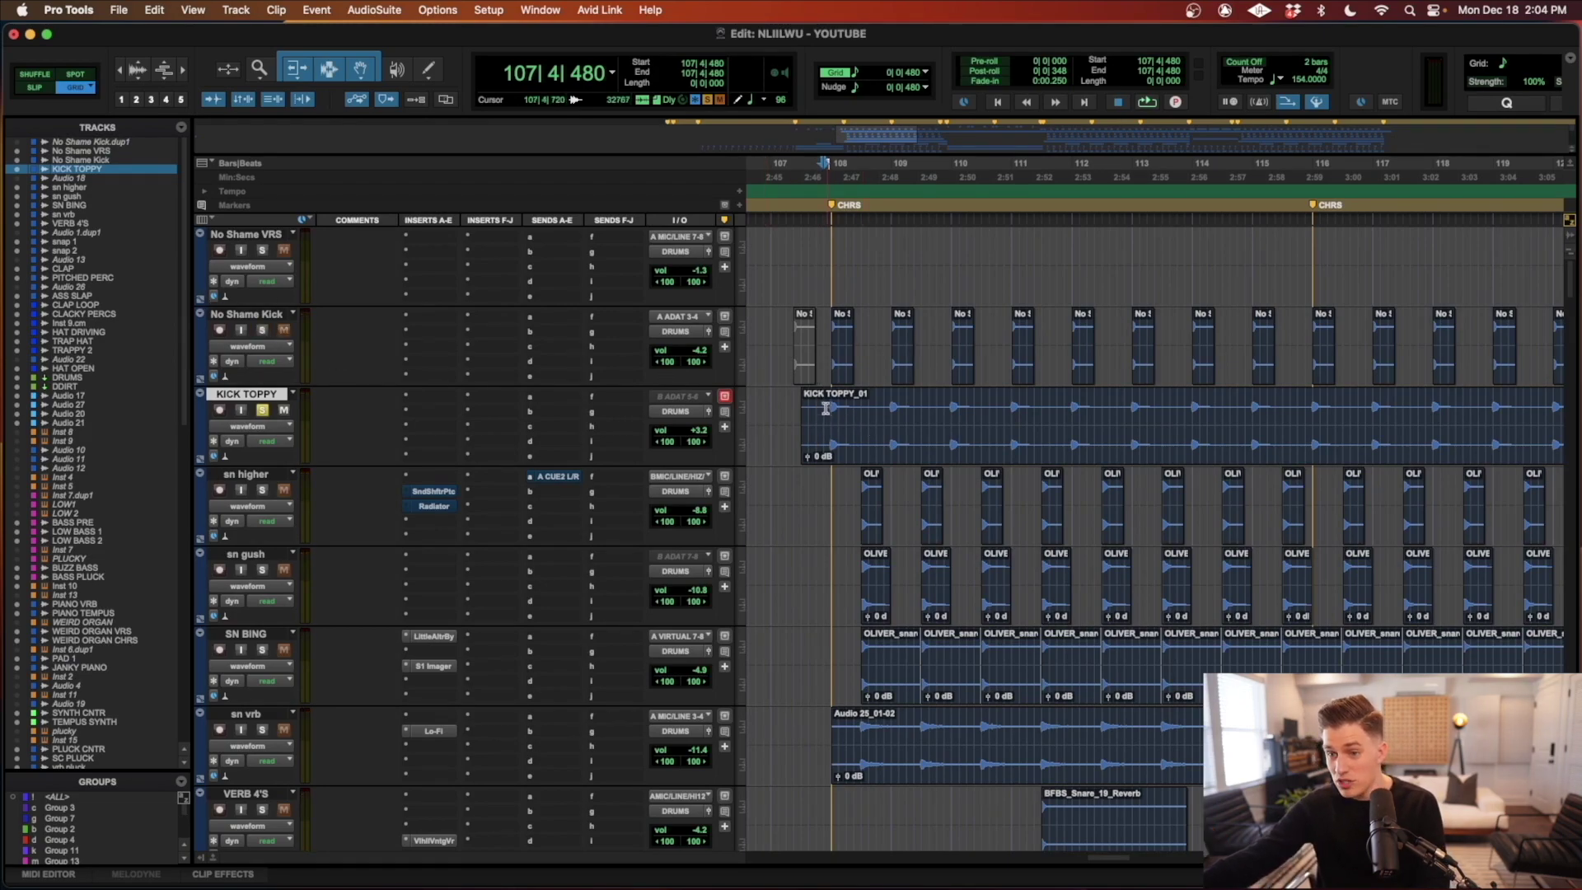
key(super+bracketright)
key(super+bracketright)
click(1186, 406)
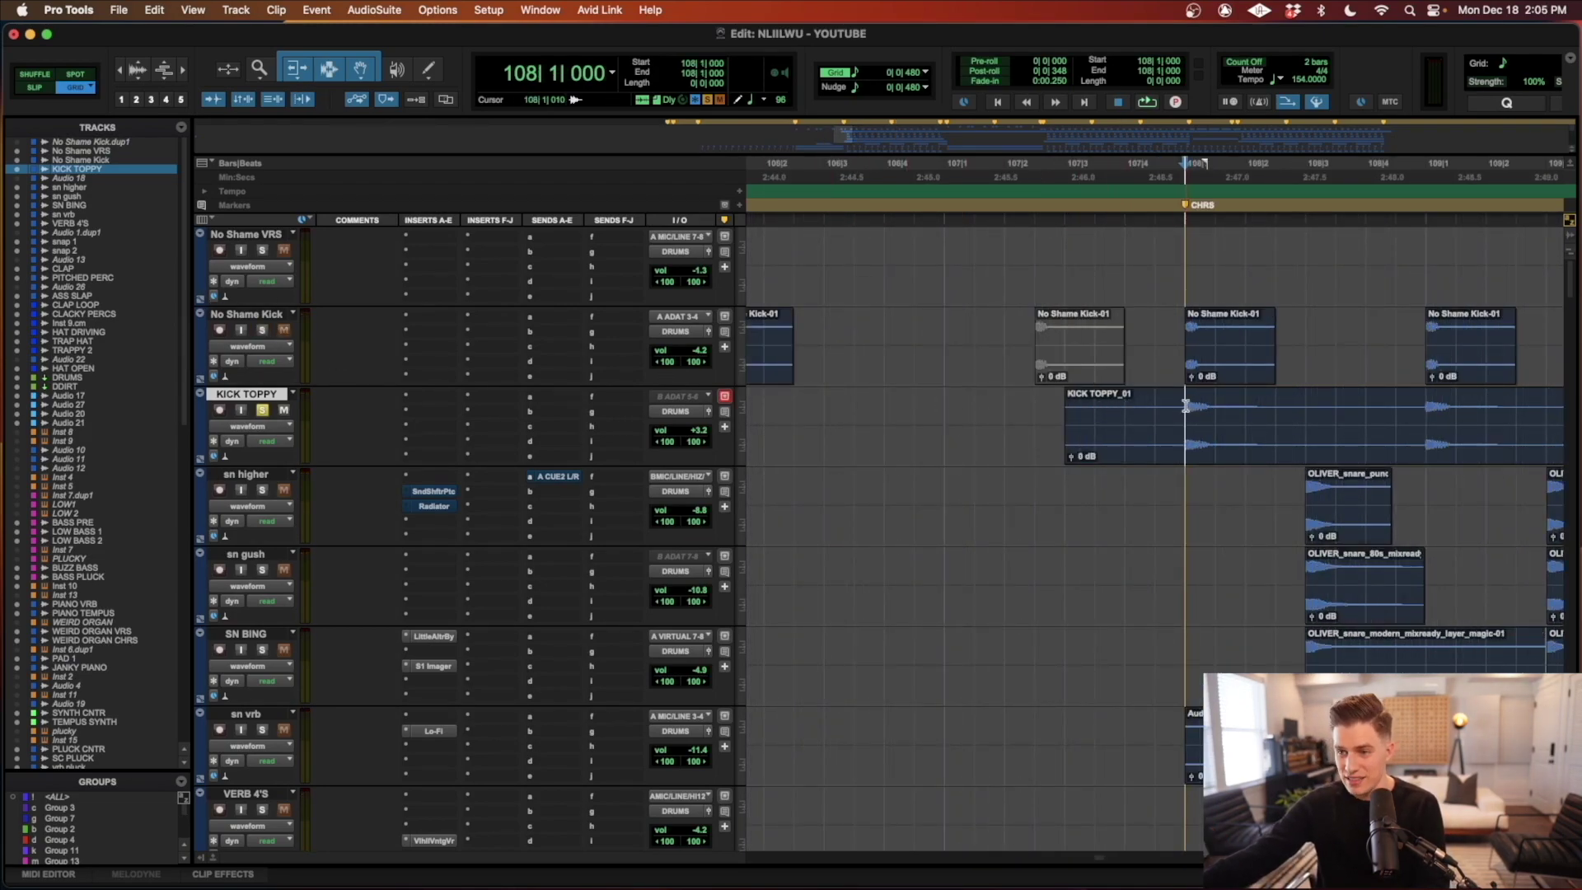
key(space)
key(space)
key(super+bracketleft)
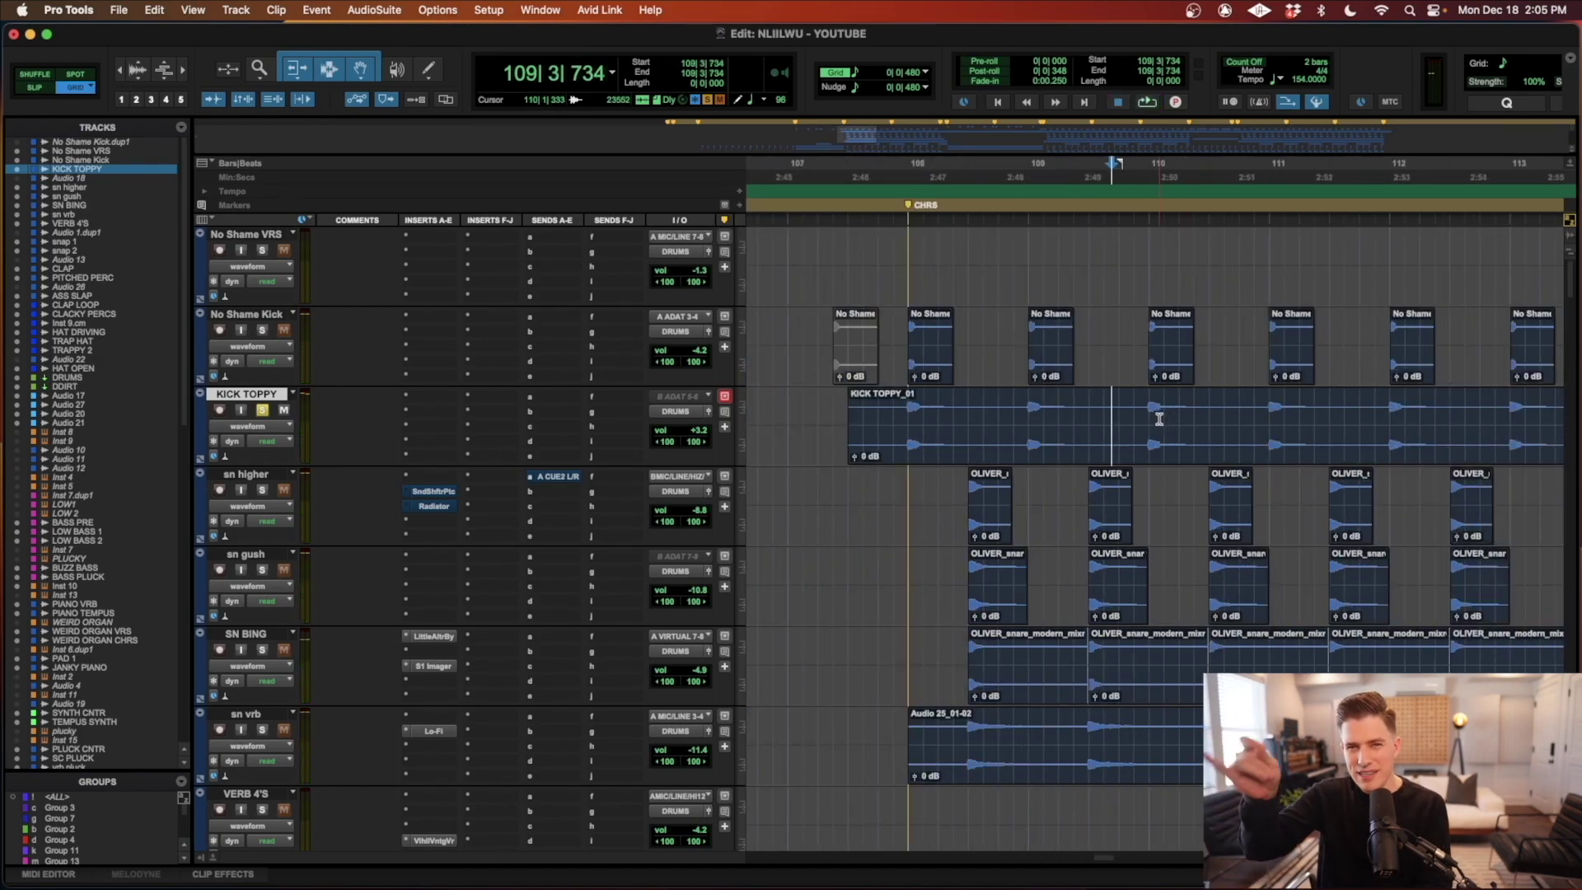
- Play No Shame Kick and KICK TOPPY soloed together from bar 108
scroll(1071, 370, left, 5)
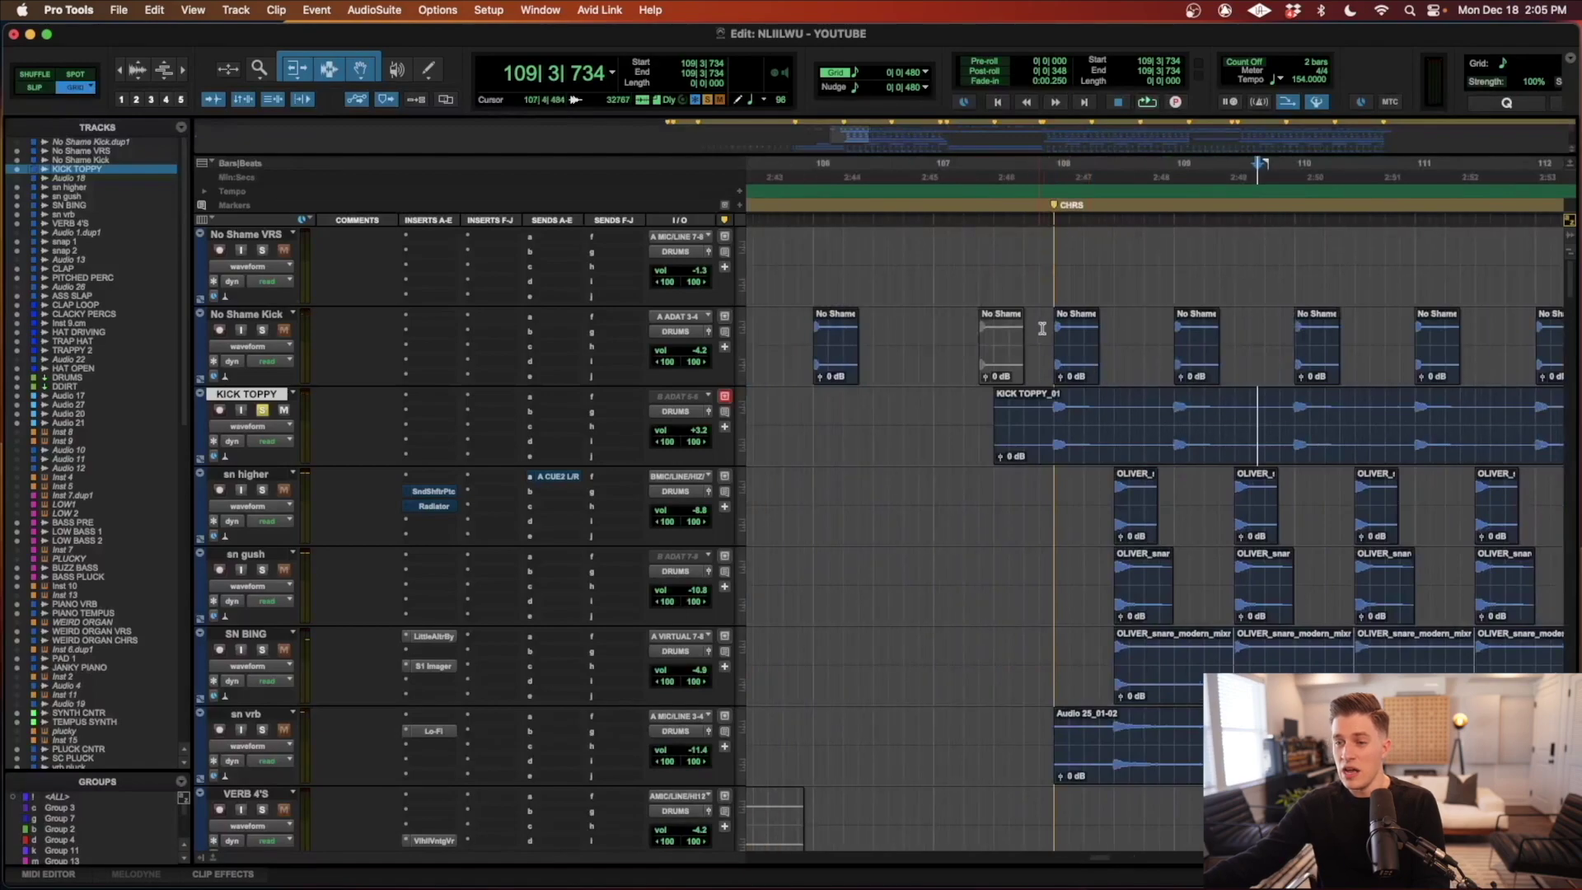
click(1059, 325)
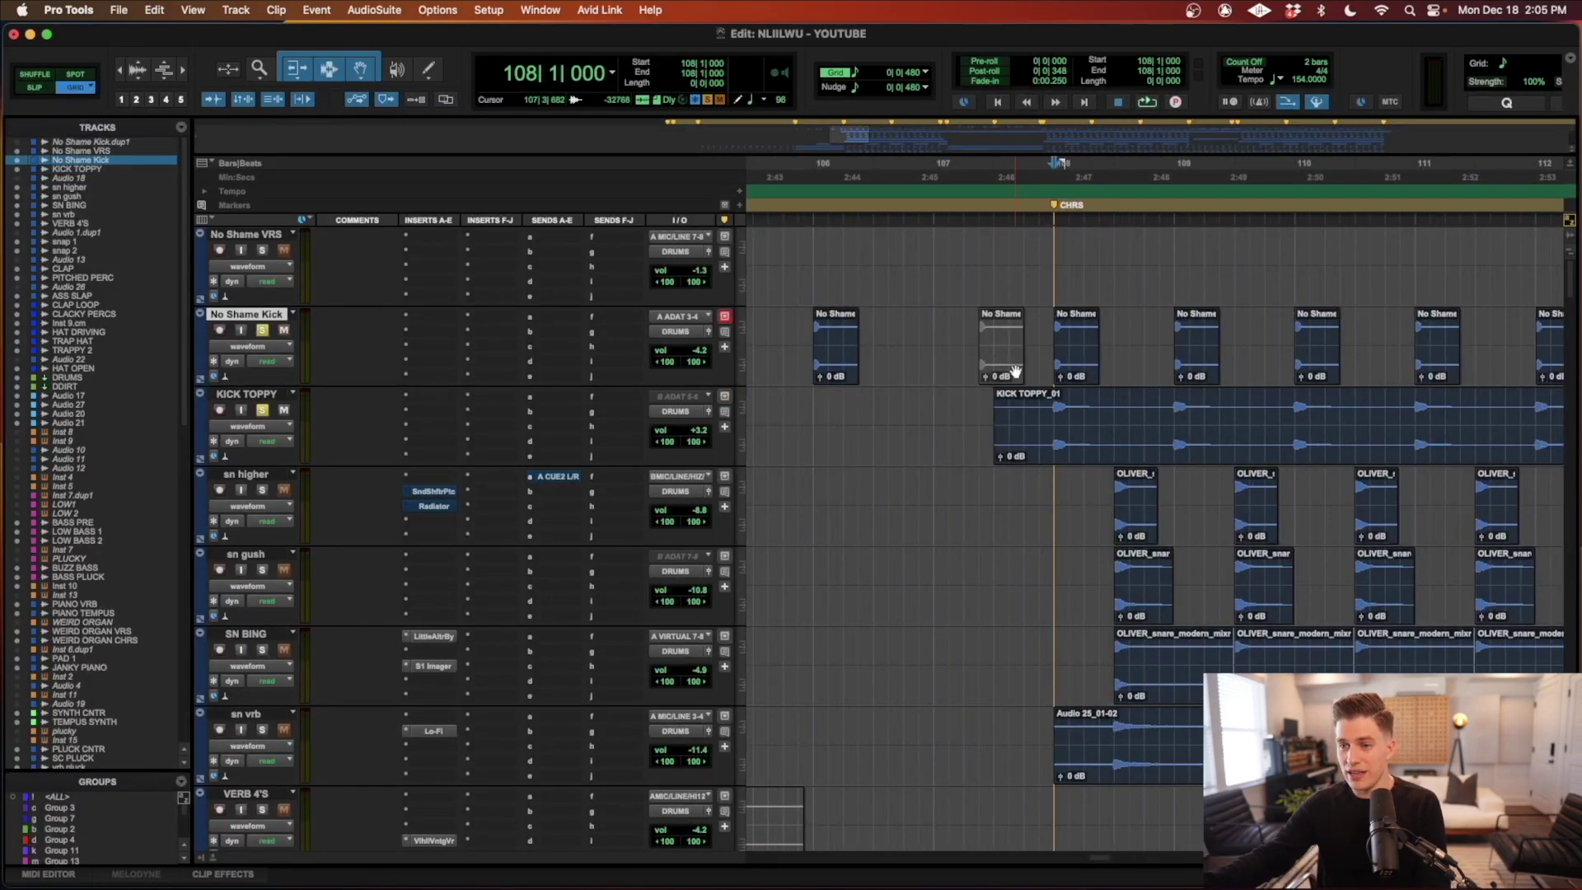
key(space)
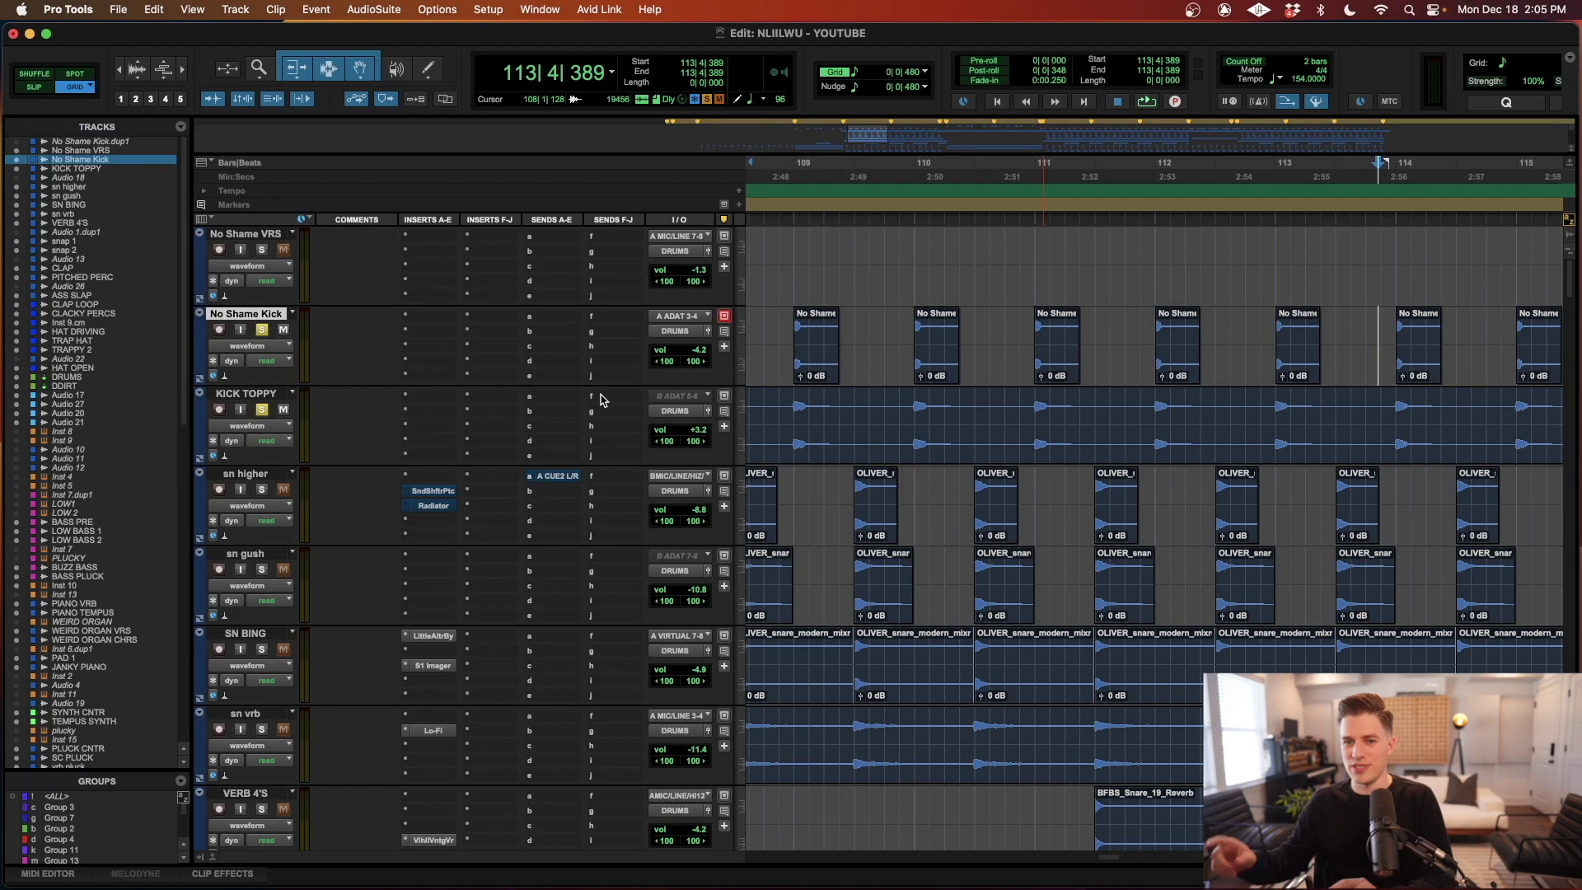
- Place the cursor at bar 108 and add the sn higher, sn gush, SN BING and sn vrb tracks to the solo
key(r)
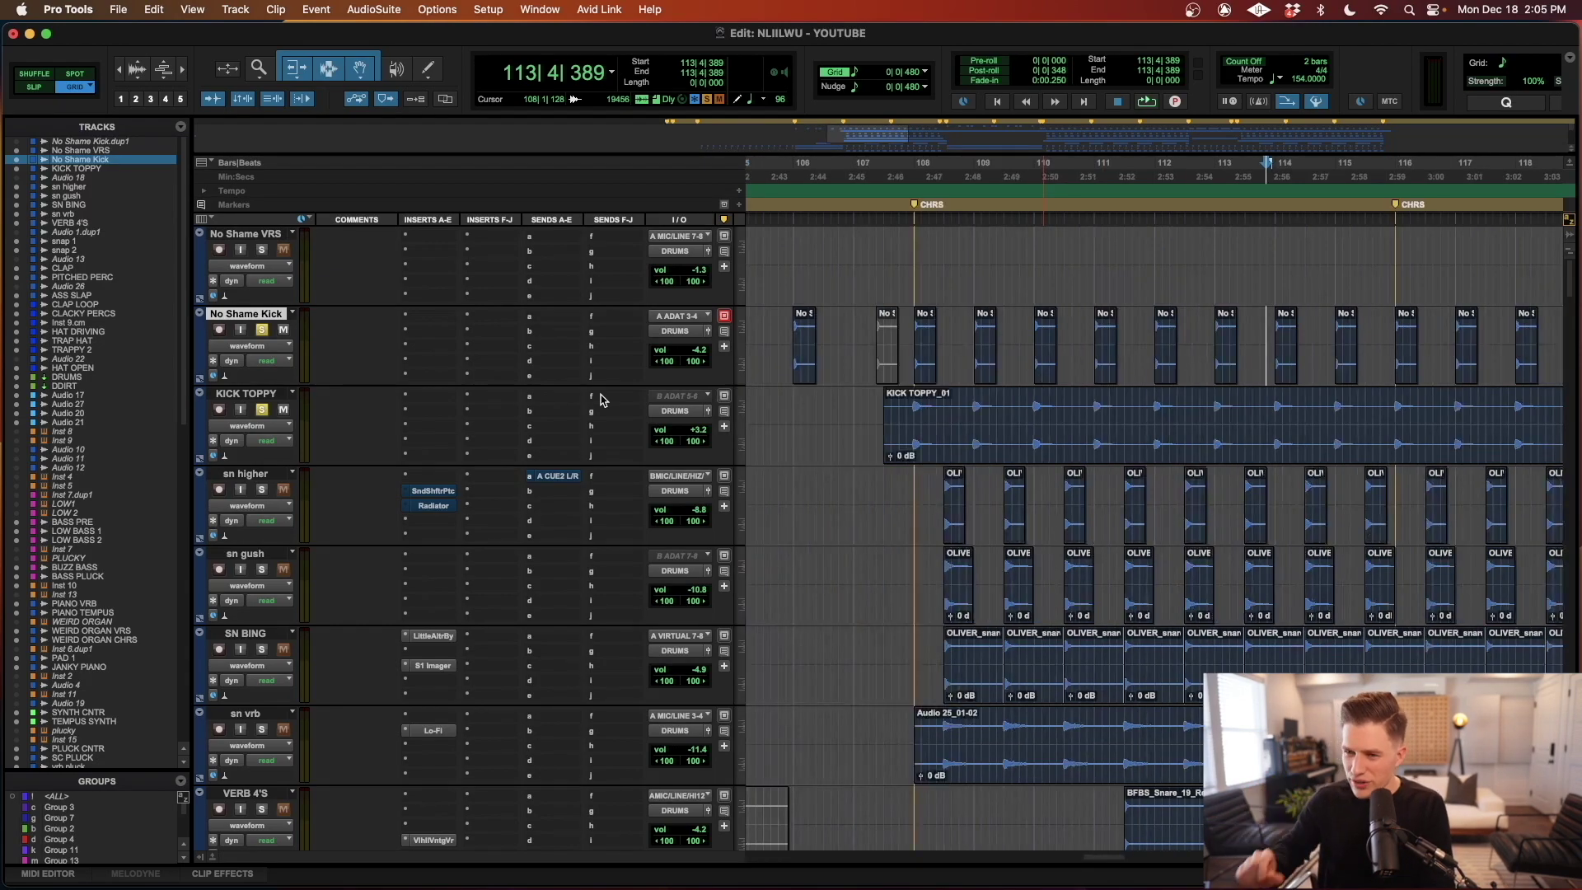
click(916, 490)
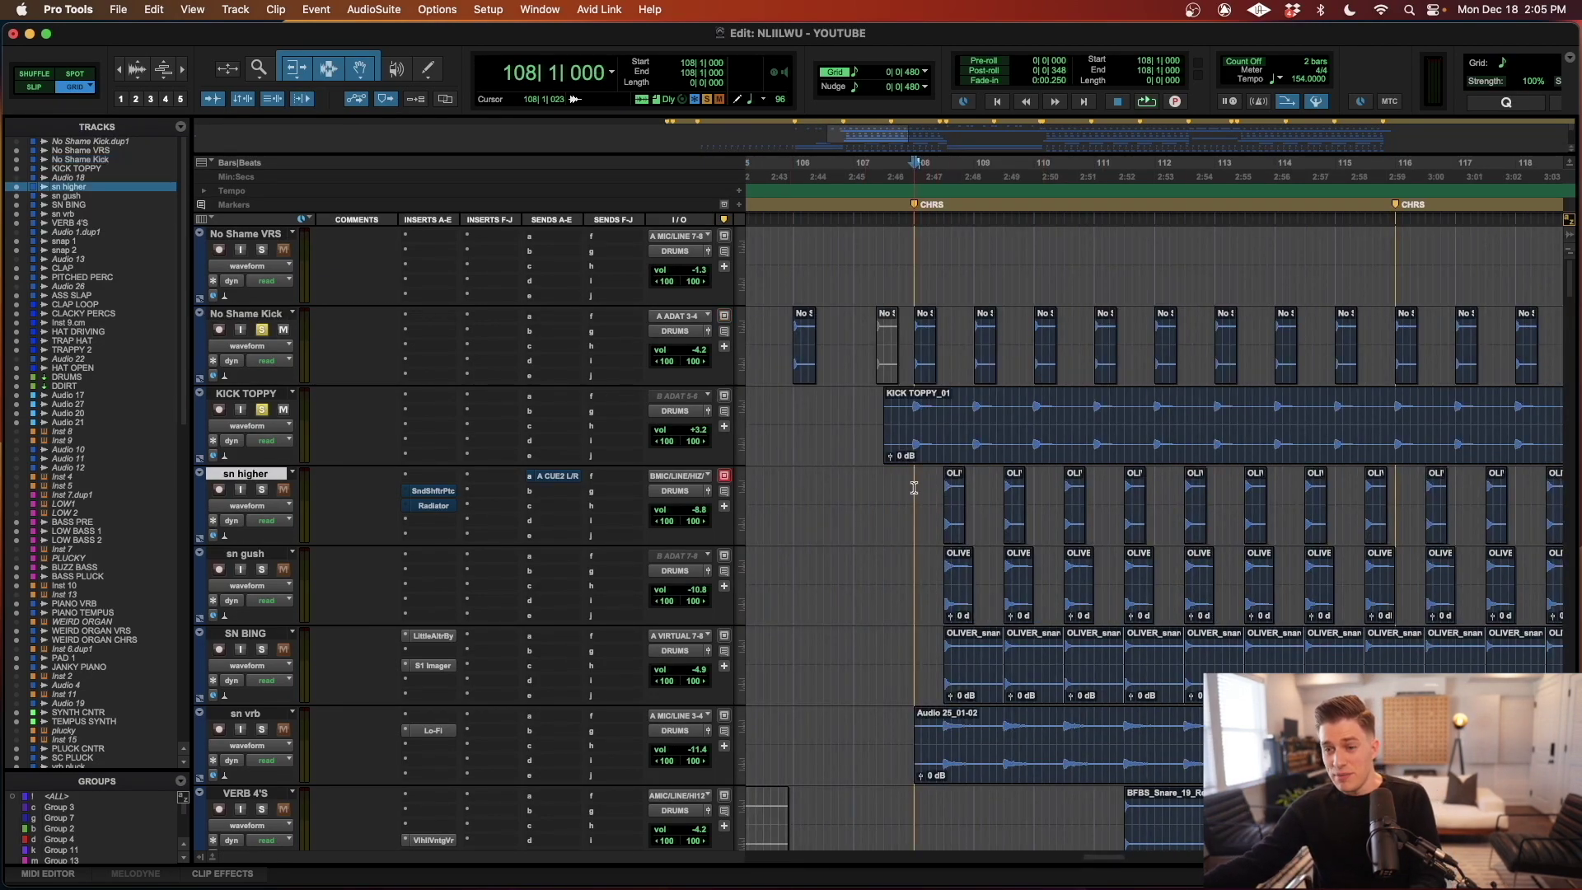
key(t)
click(261, 490)
click(262, 569)
click(261, 649)
click(262, 730)
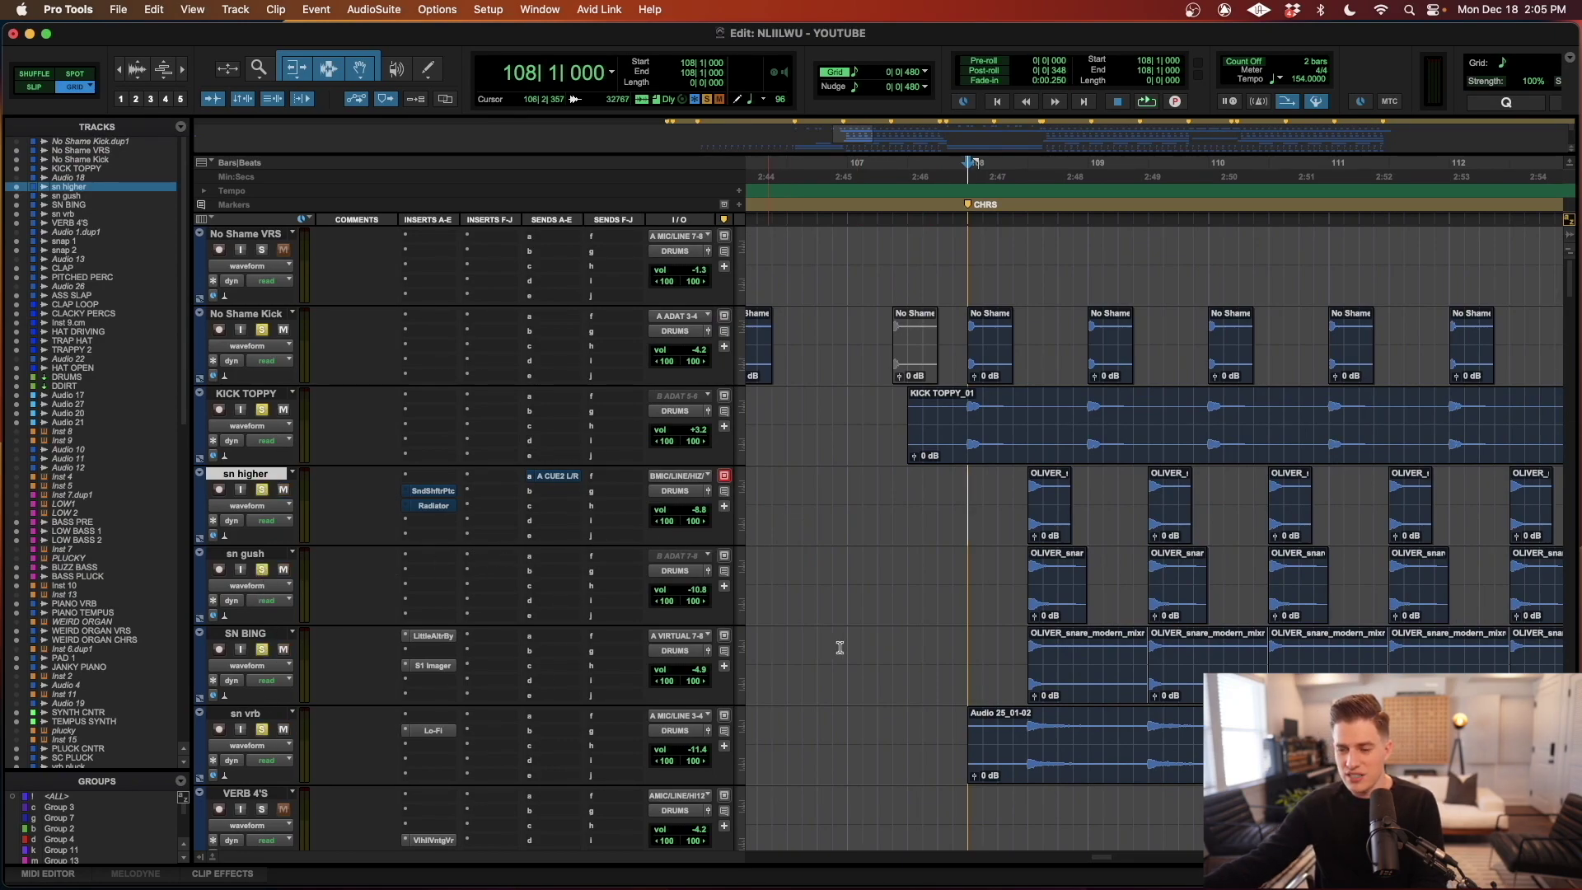
- Play the chorus from bar 108 with the kick and snare layers soloed together
click(968, 633)
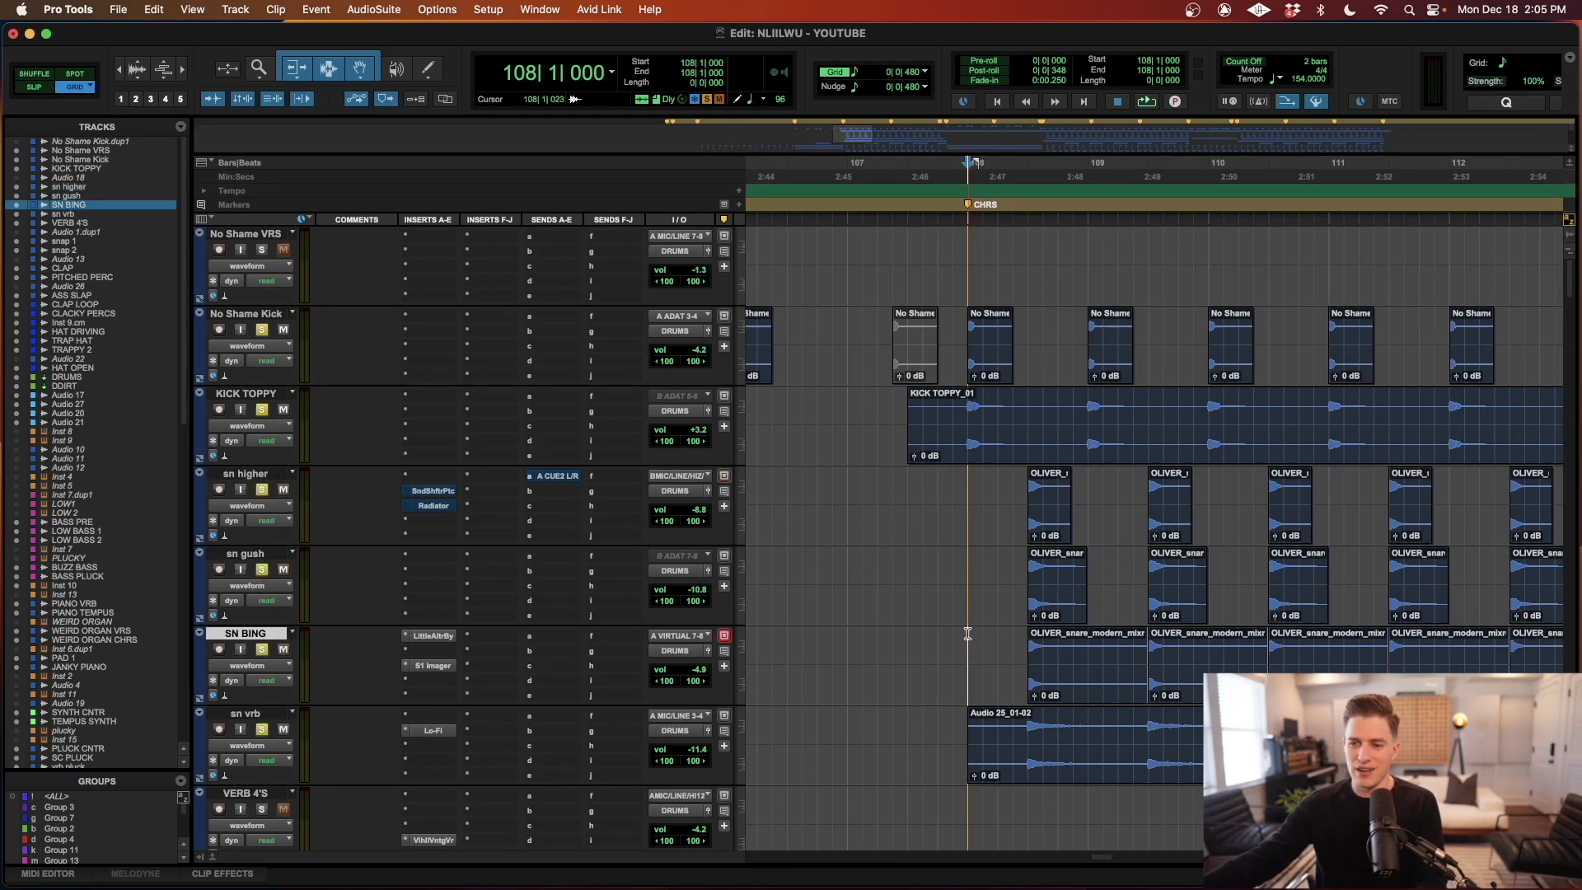
key(space)
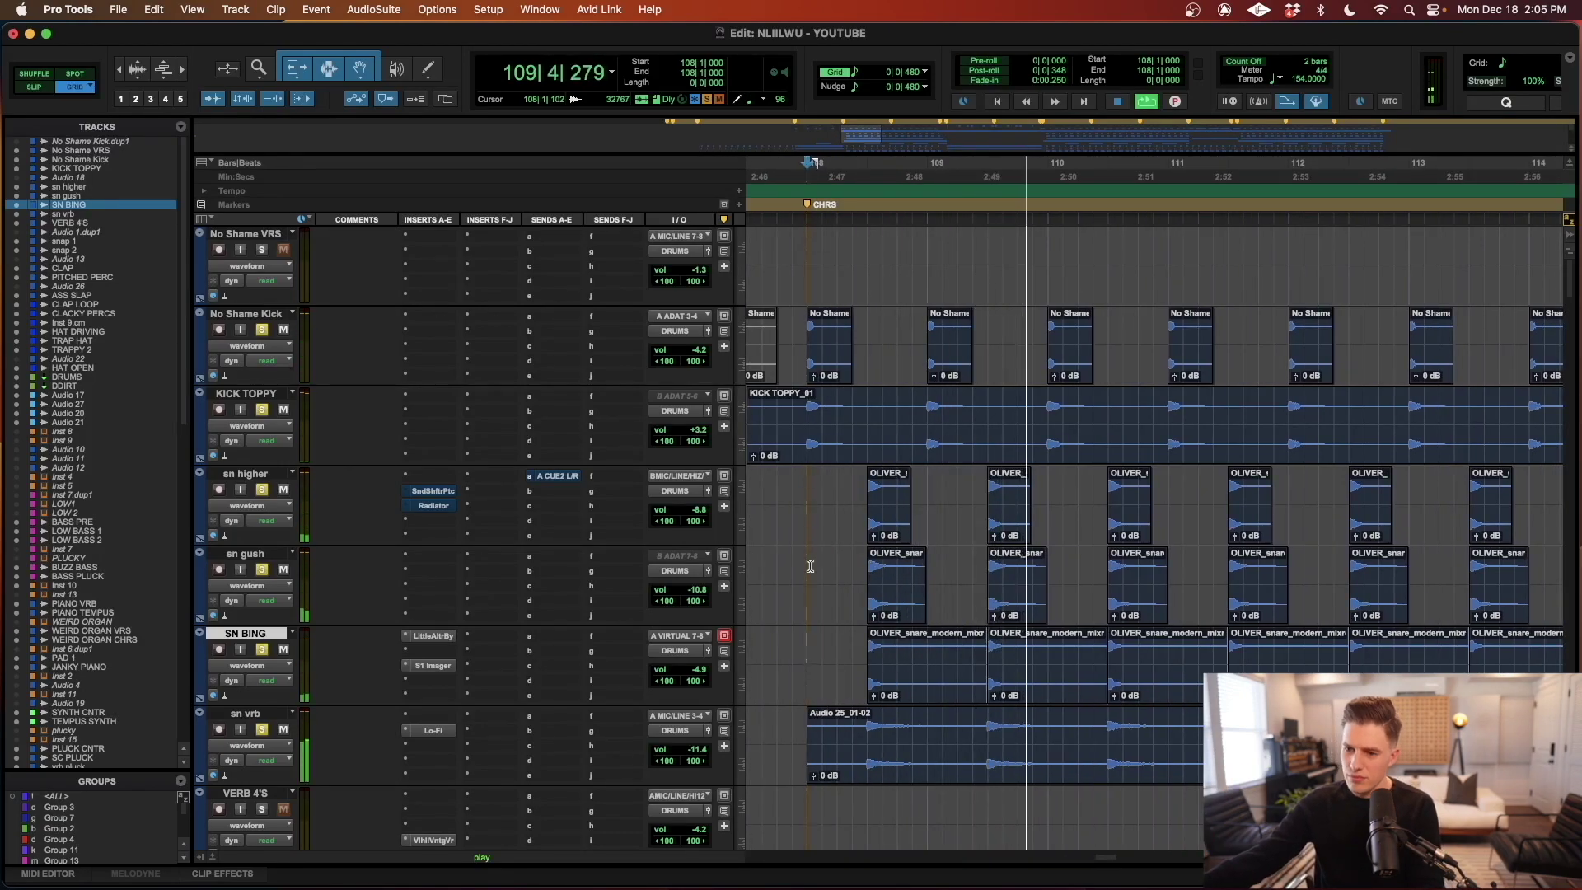
scroll(810, 566, down, 2)
scroll(816, 568, down, 2)
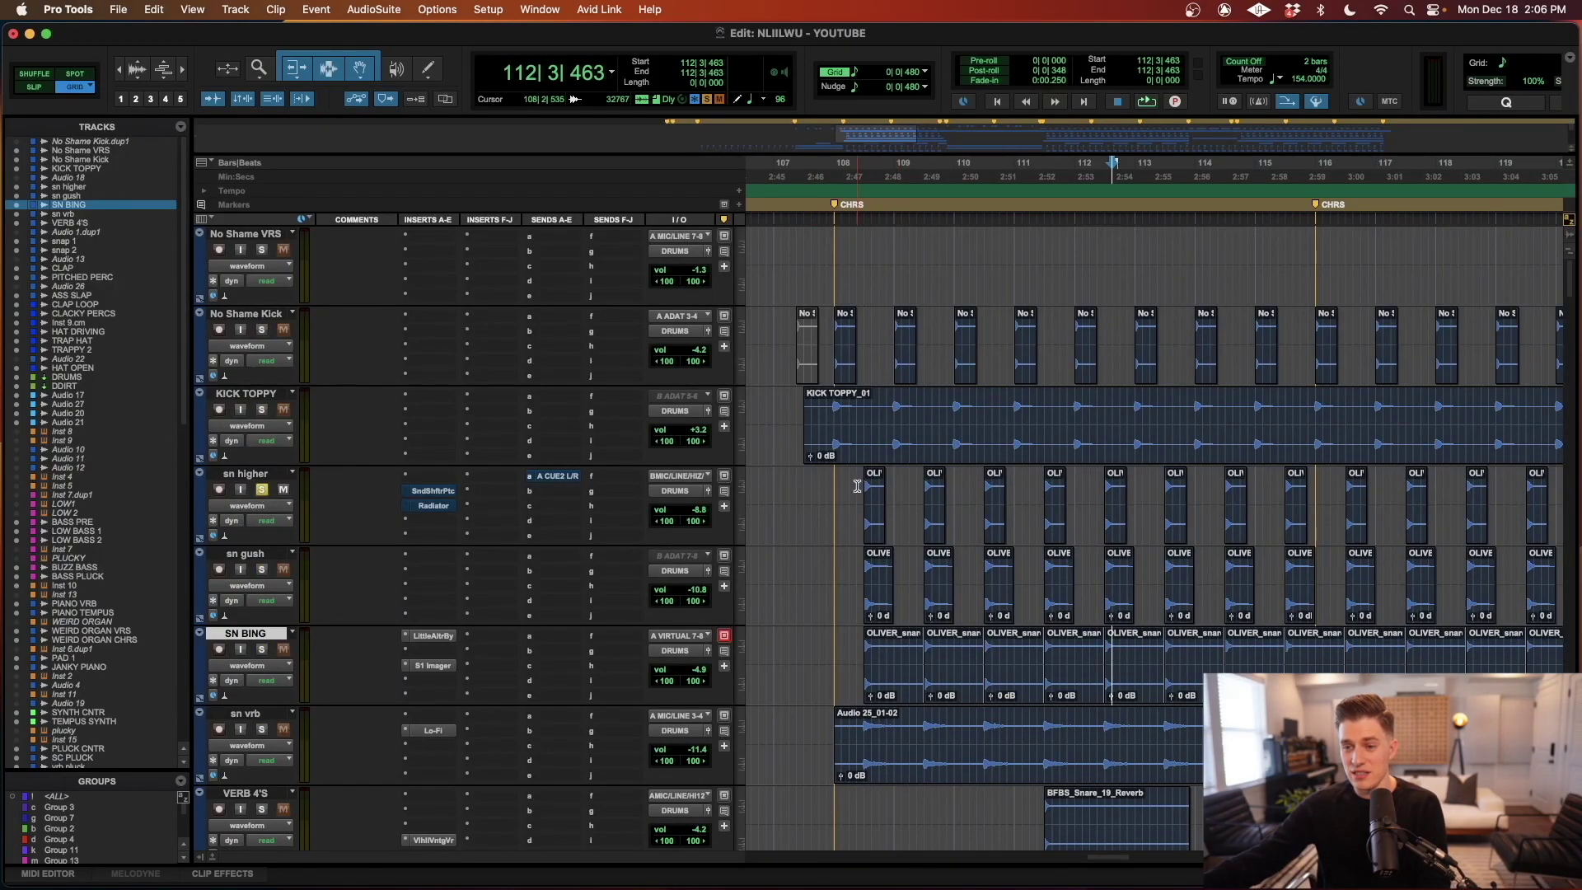
- Select the first chorus snare hit on the soloed sn higher track, from 108|3|000 to 109|2|000
click(952, 480)
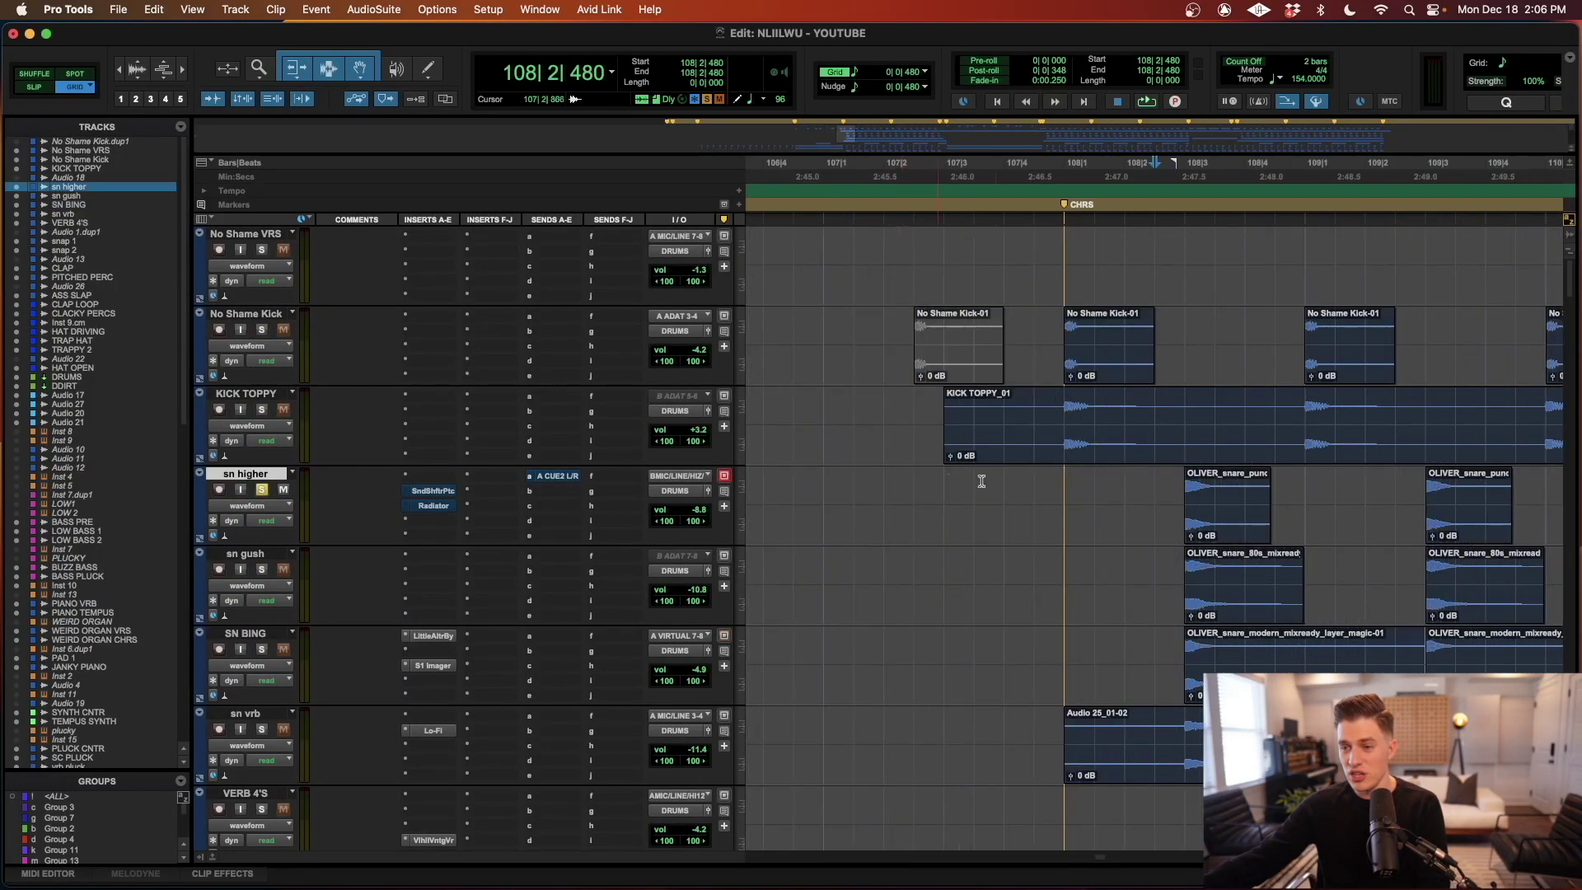
scroll(1212, 489, right, 1)
click(1151, 492)
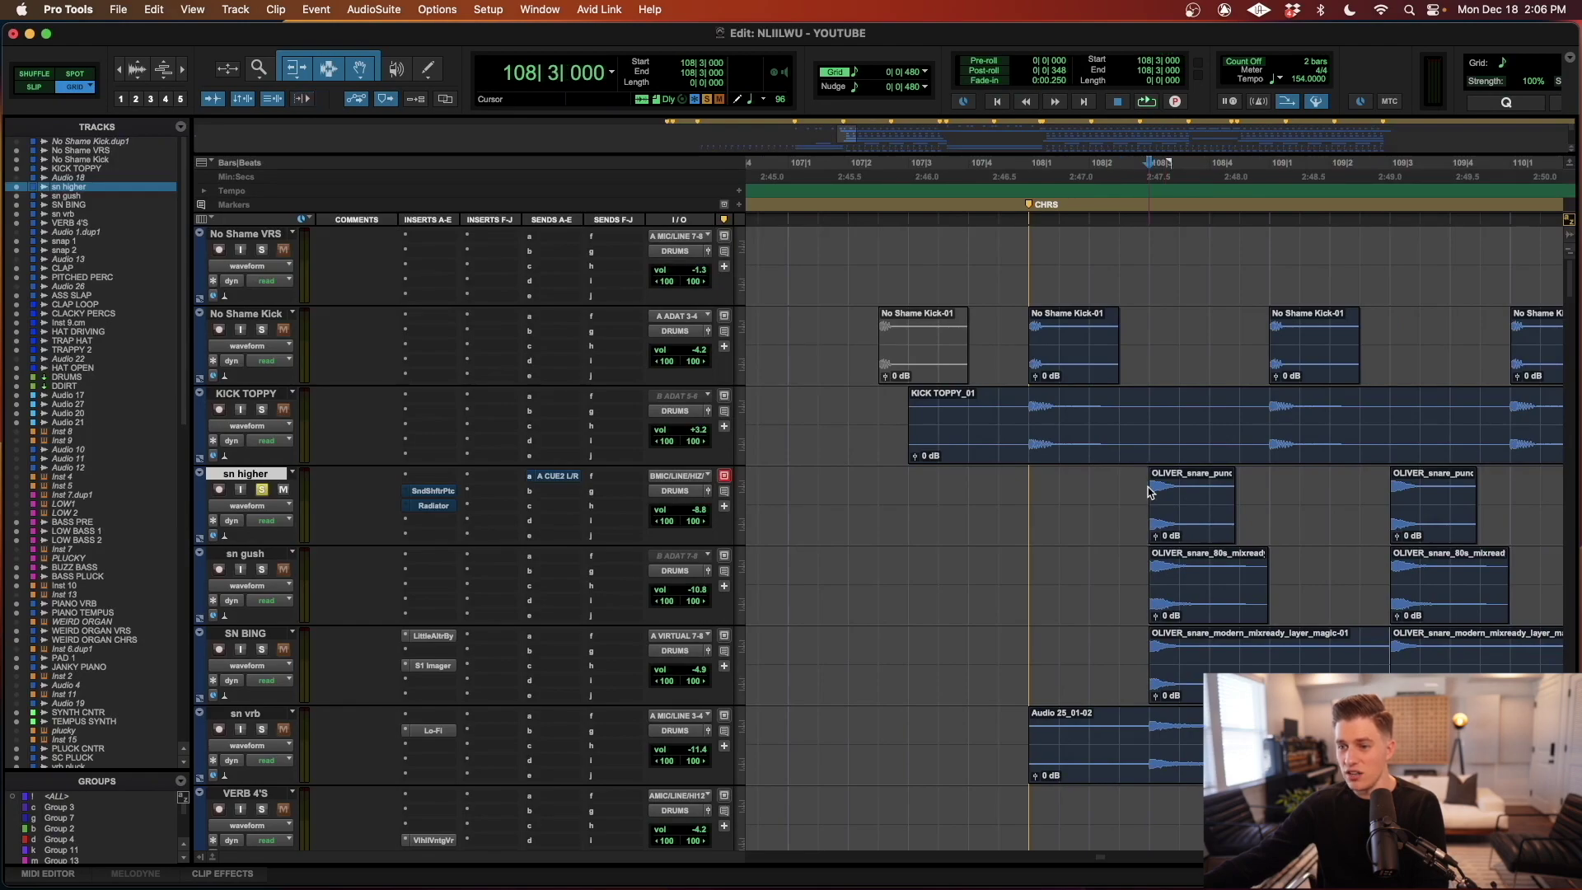
drag(1151, 492, 1327, 487)
key(r)
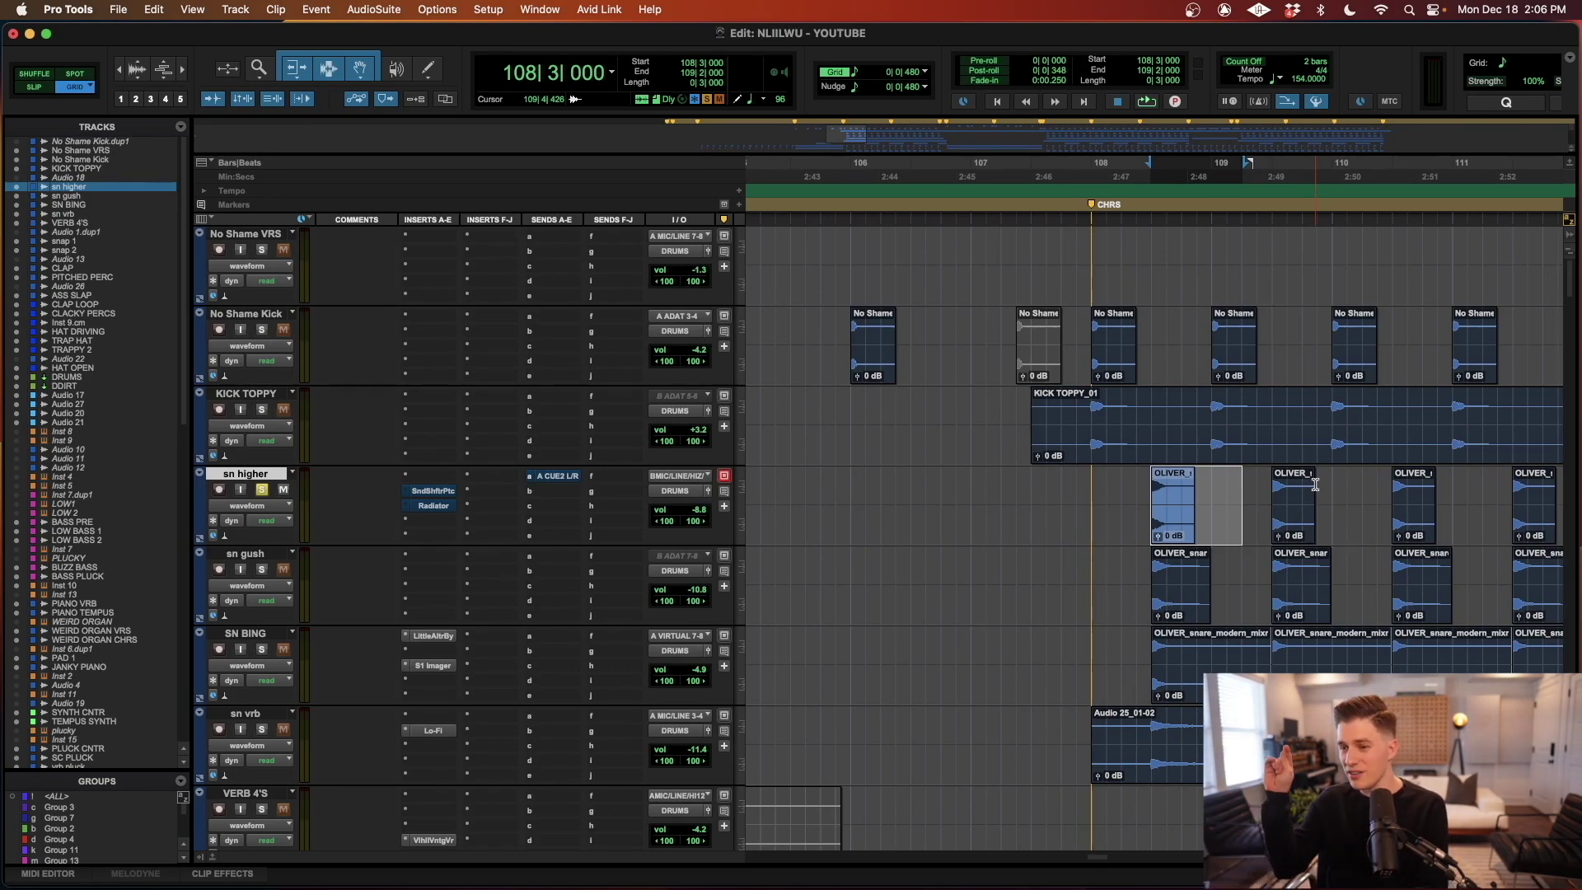
- Select the first OLIVER_snare_modern_mixready_layer_magic-01 clip of the chorus on the SN BING track
key(t)
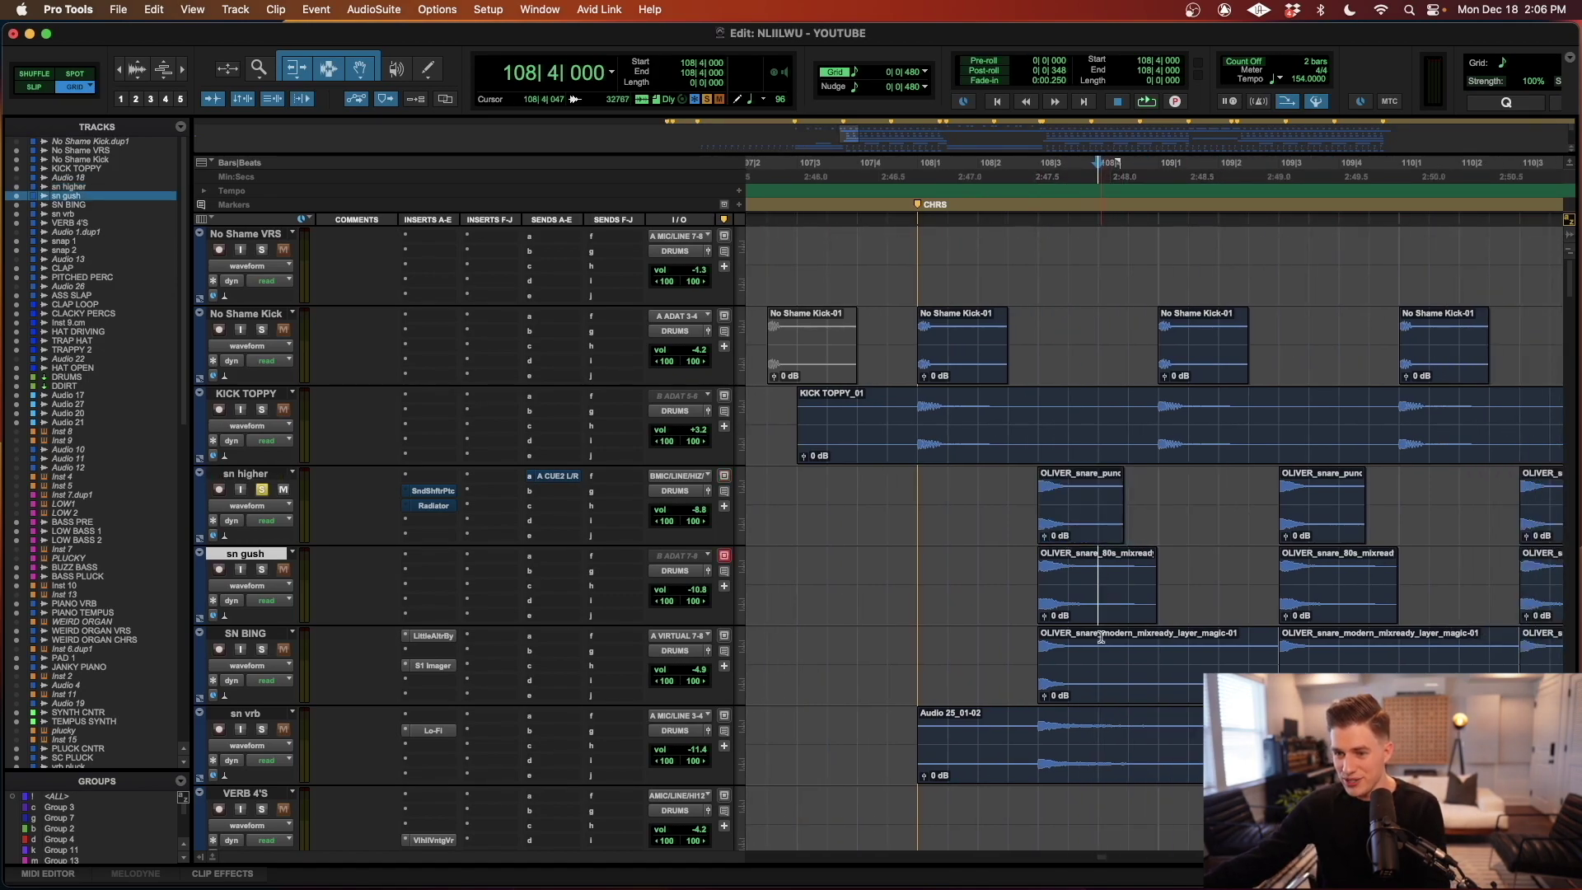
click(1092, 686)
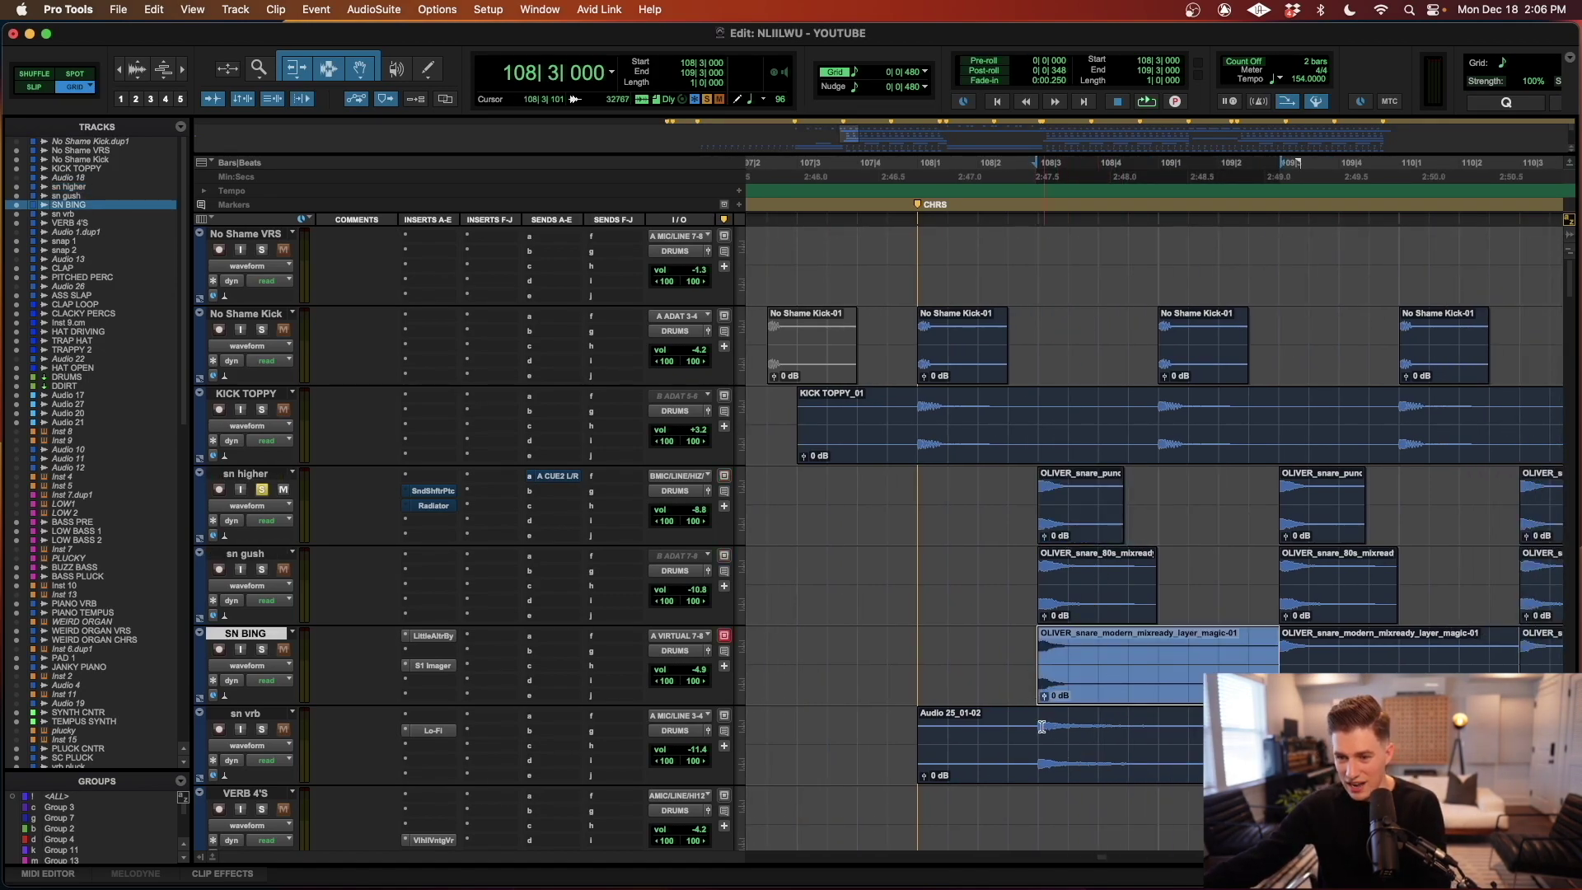
- Extend the first chorus snare selection on SN BING to include the sn gush and sn higher clips
shift+click(1118, 603)
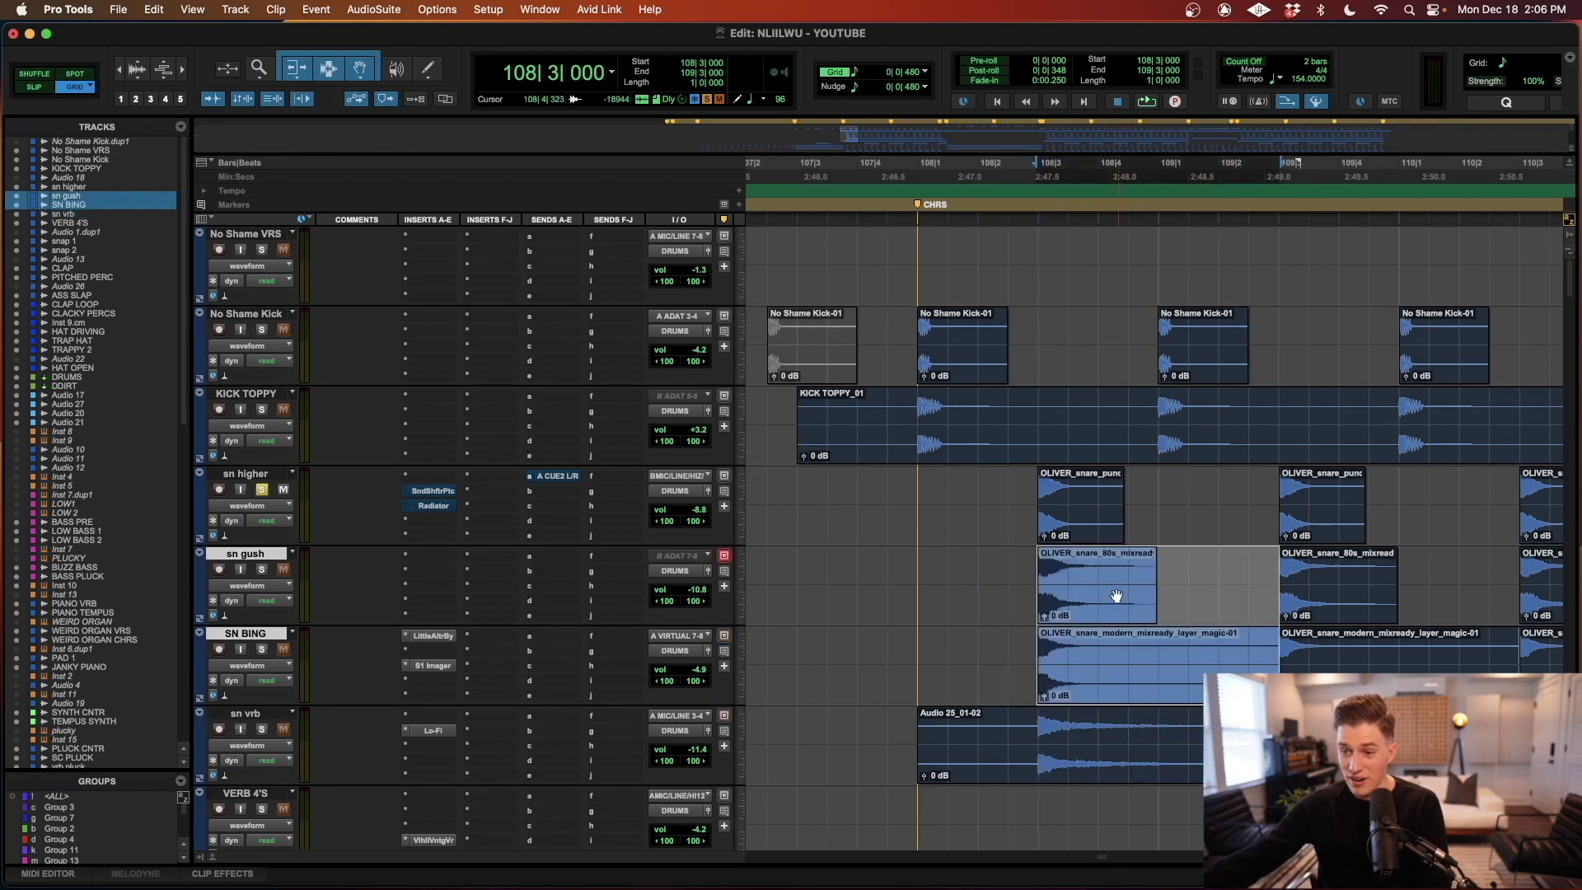
shift+click(1103, 543)
key(super+bracketleft)
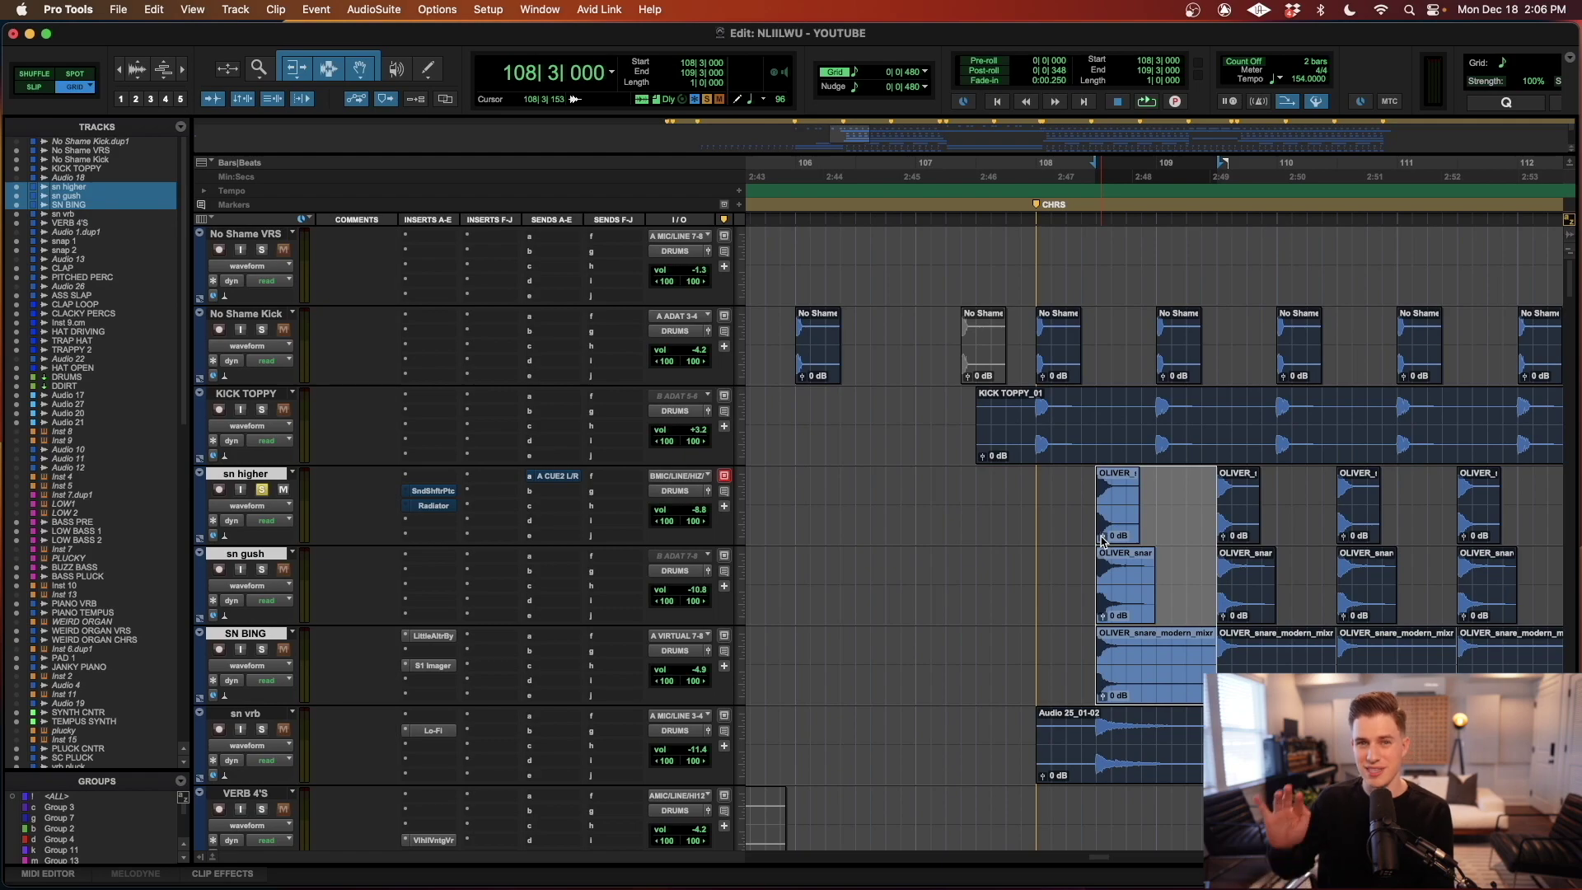
- Examine the first chorus snare clip on sn higher up close, and place the cursor at 108|3|000 on that track
click(1102, 539)
key(super+bracketright)
key(super+bracketright)
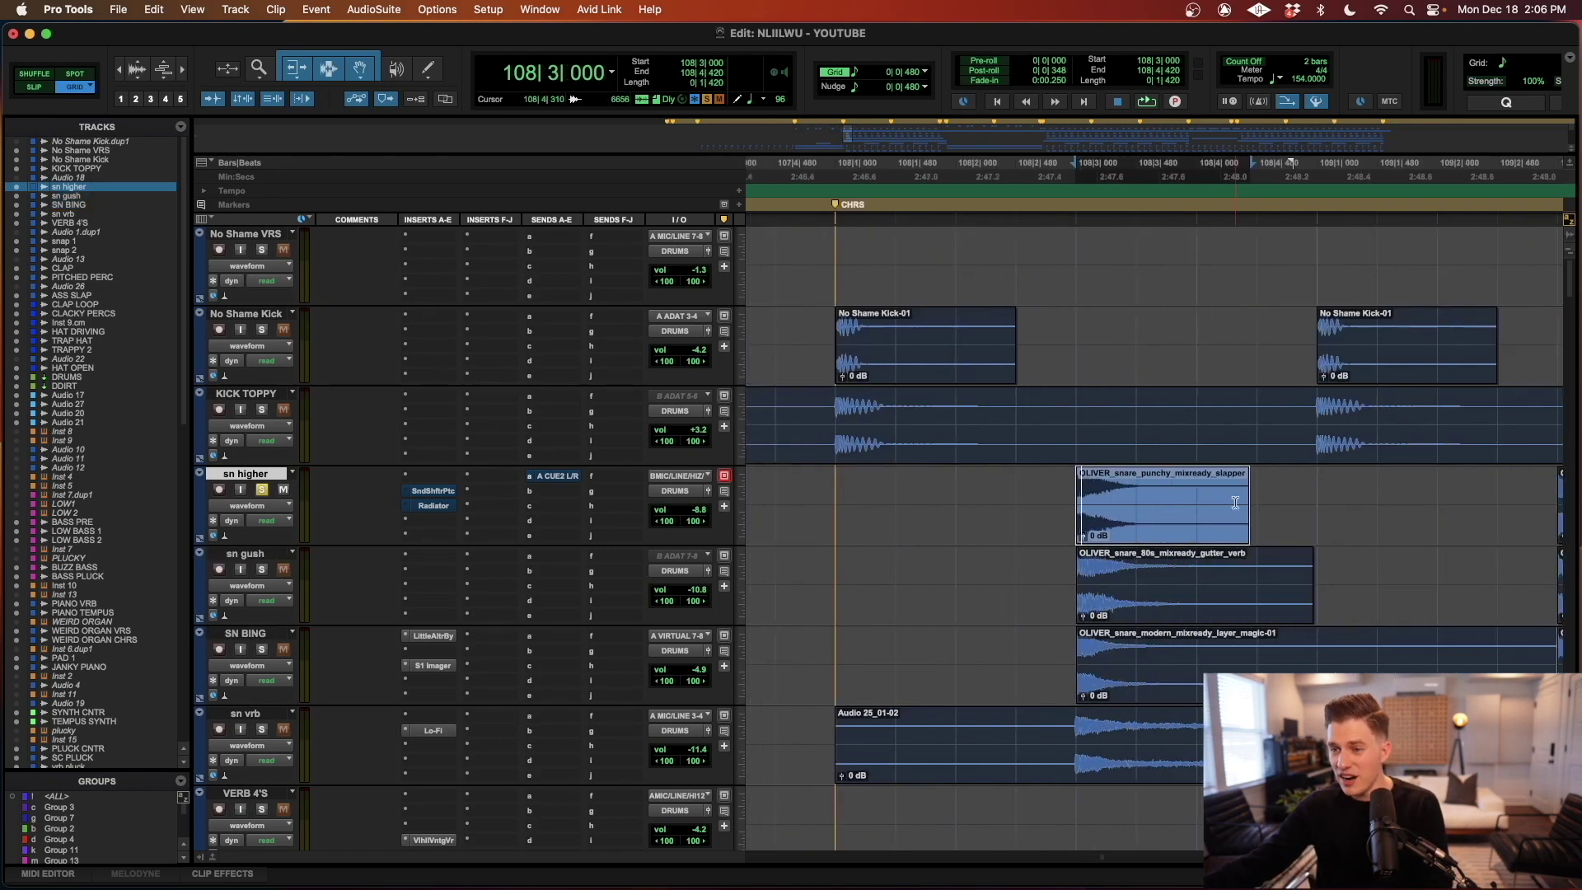
key(super+bracketleft)
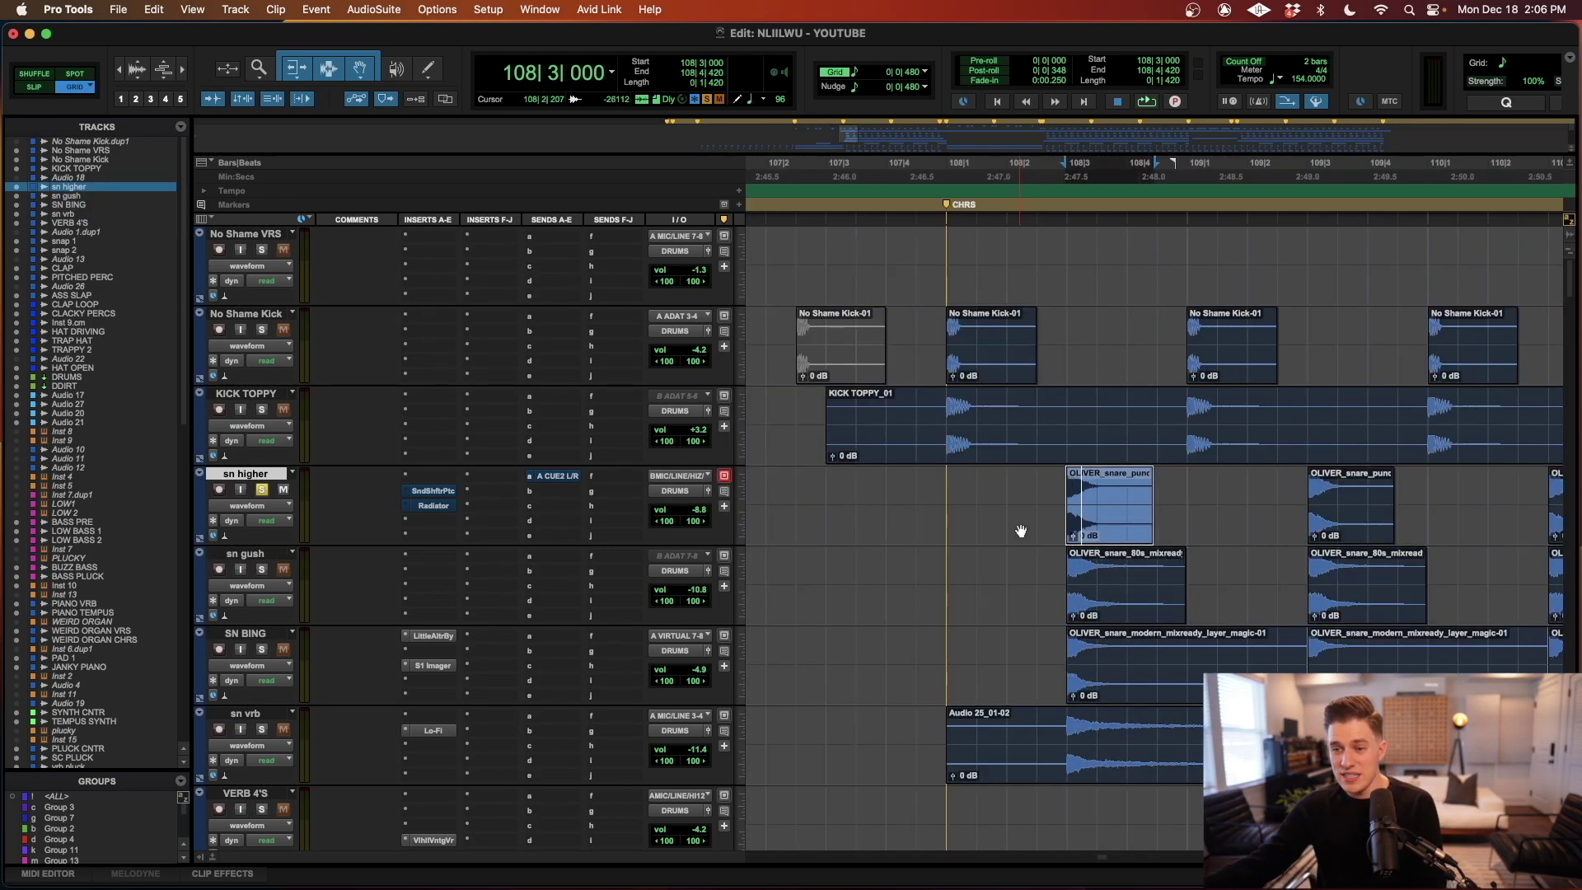
click(1057, 492)
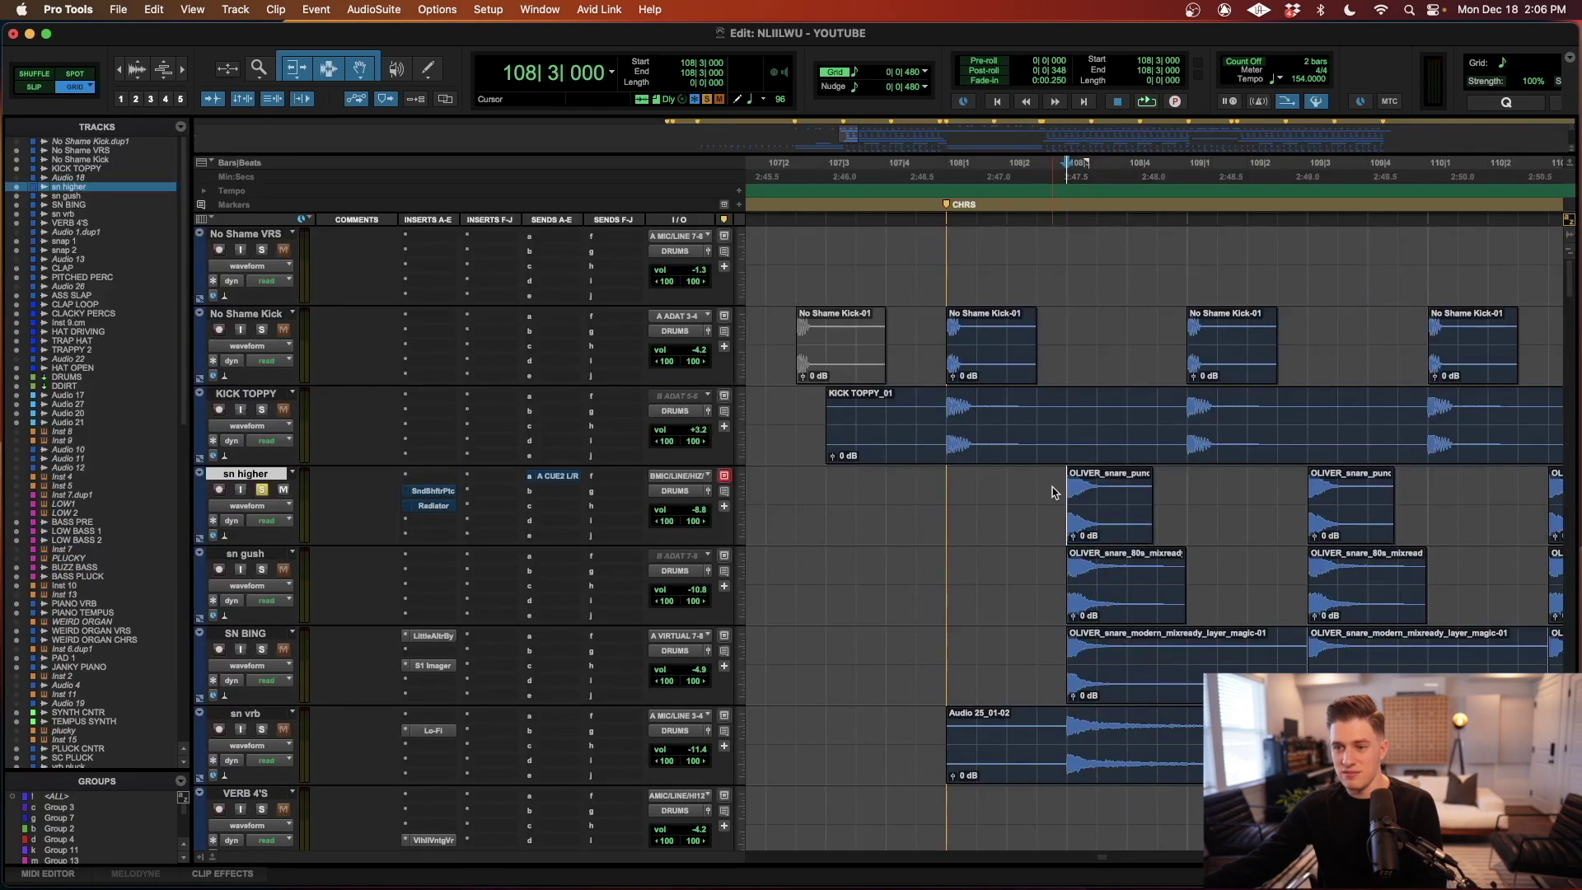
- Audition the first chorus snare hits of sn gush and SN BING, soloing each track in turn
click(1114, 614)
scroll(1114, 614, left, 3)
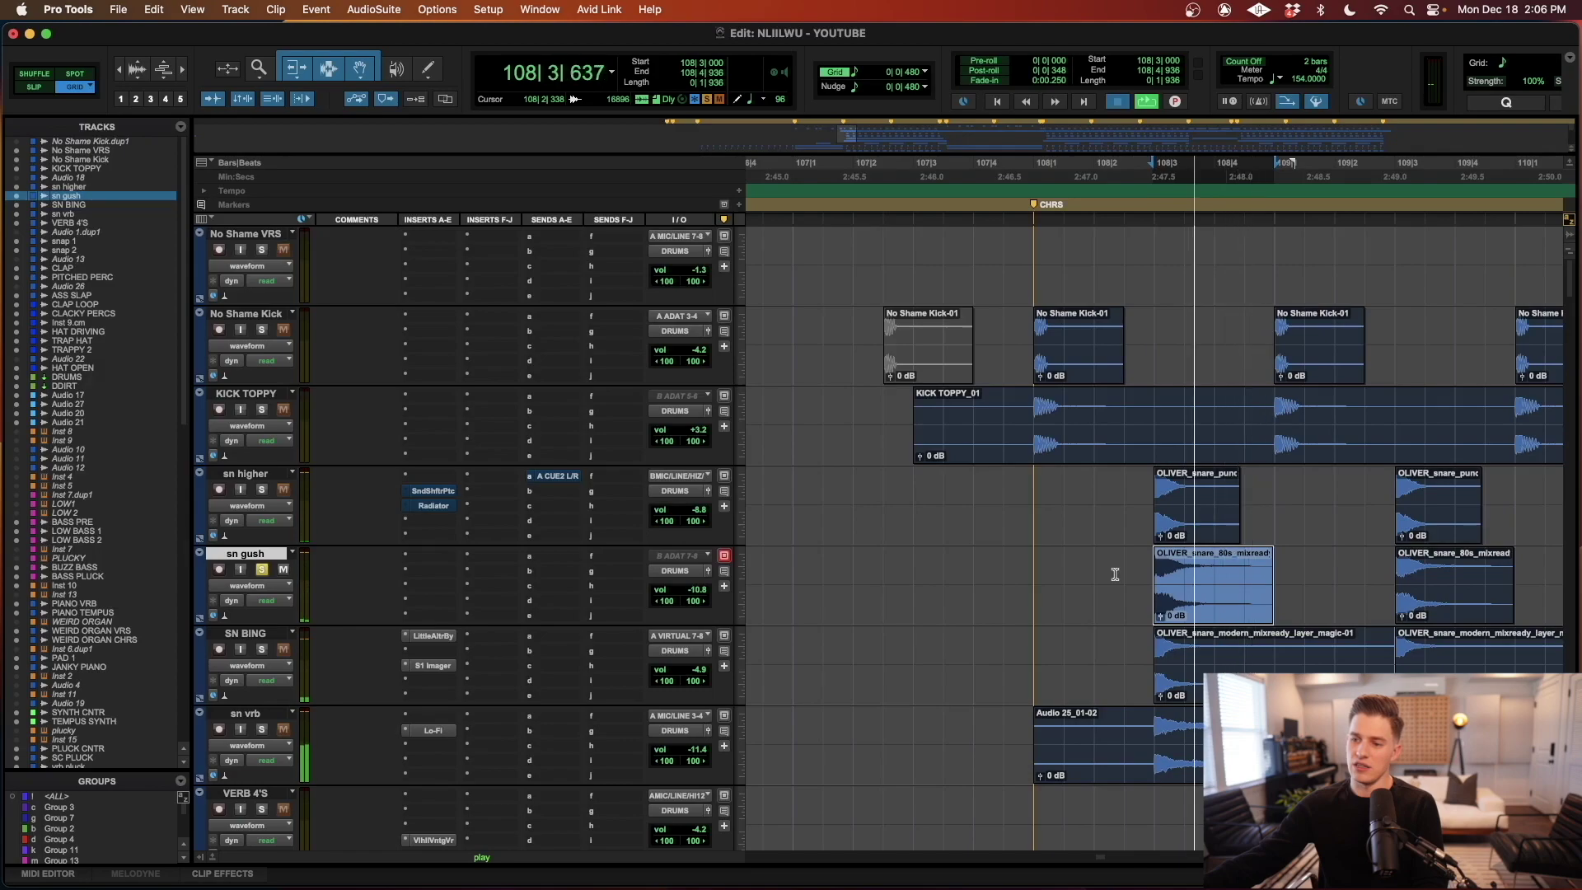
click(1123, 660)
scroll(1071, 651, right, 6)
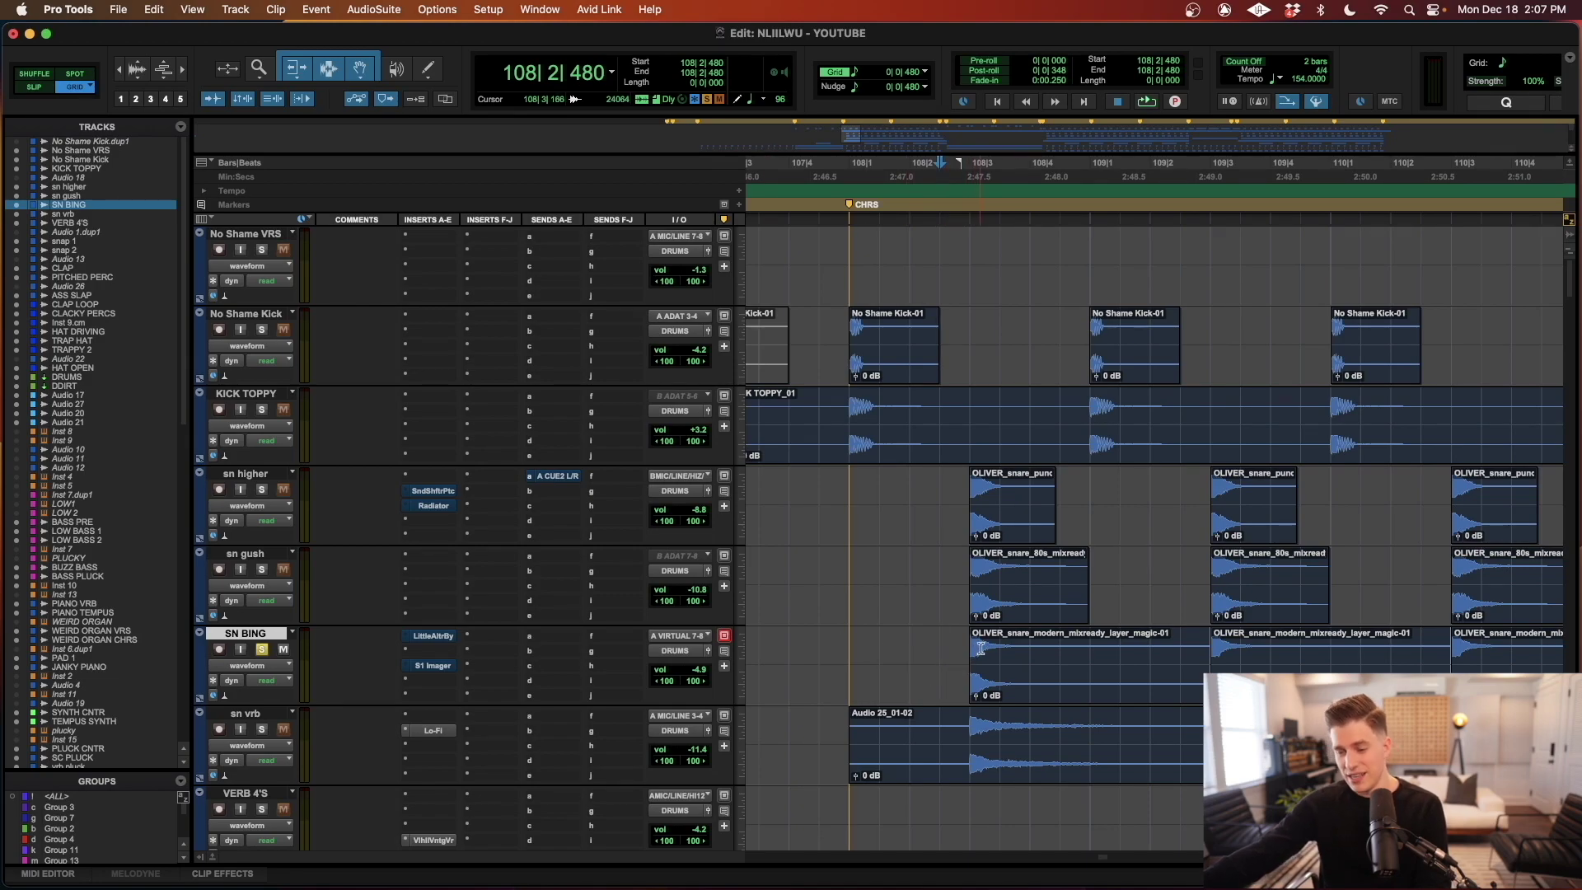
key(space)
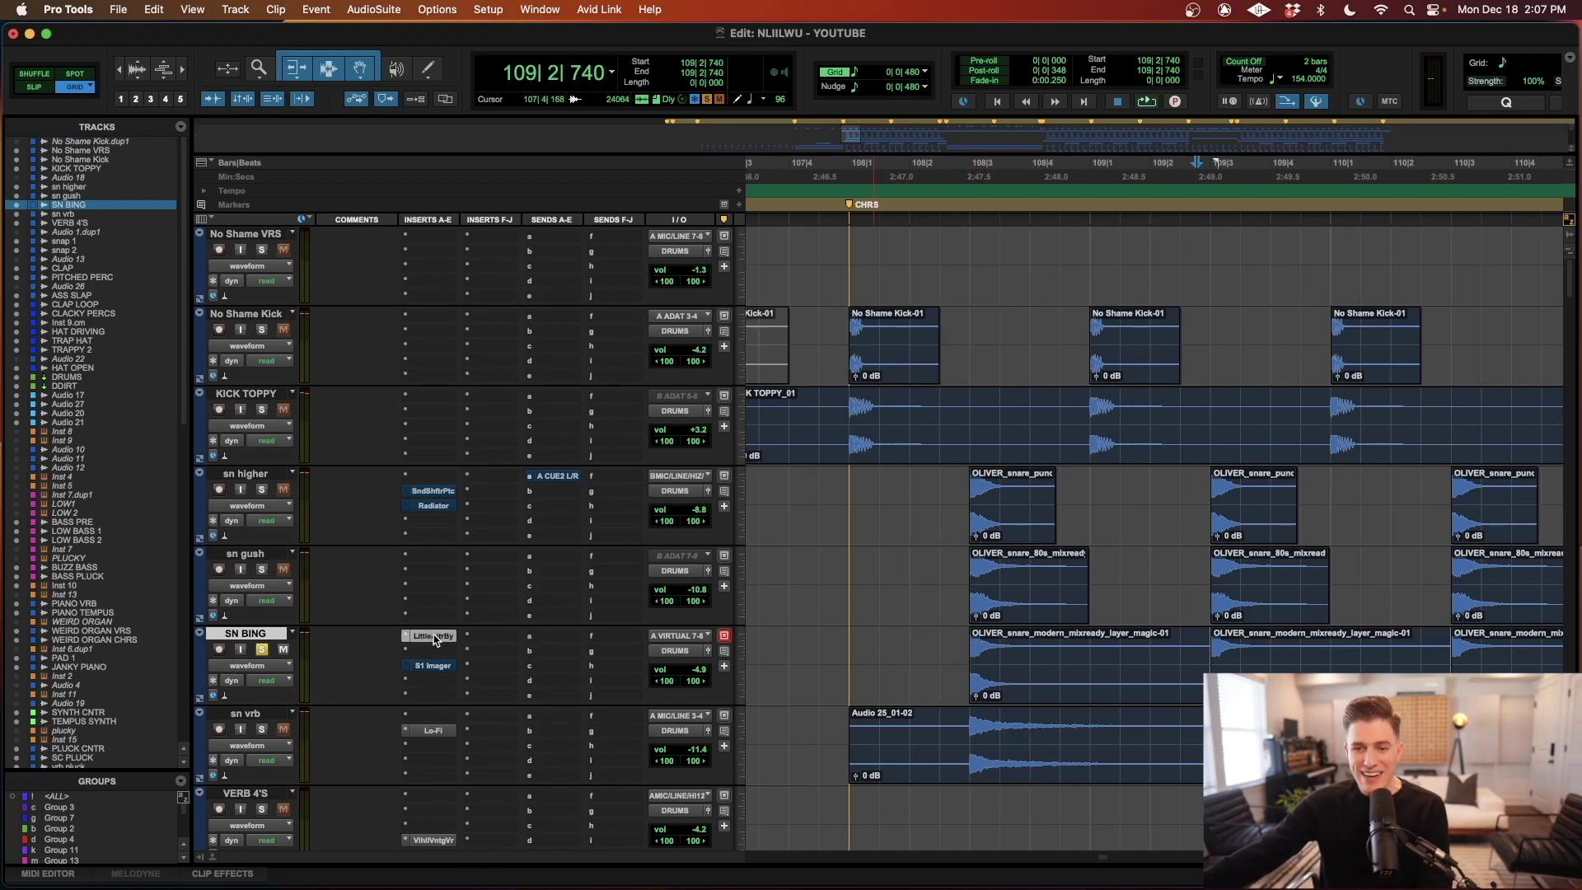
- Inspect the Little AlterBoy and S1 Imager plugins on SN BING, and play the soloed track from 108|2|480
click(432, 636)
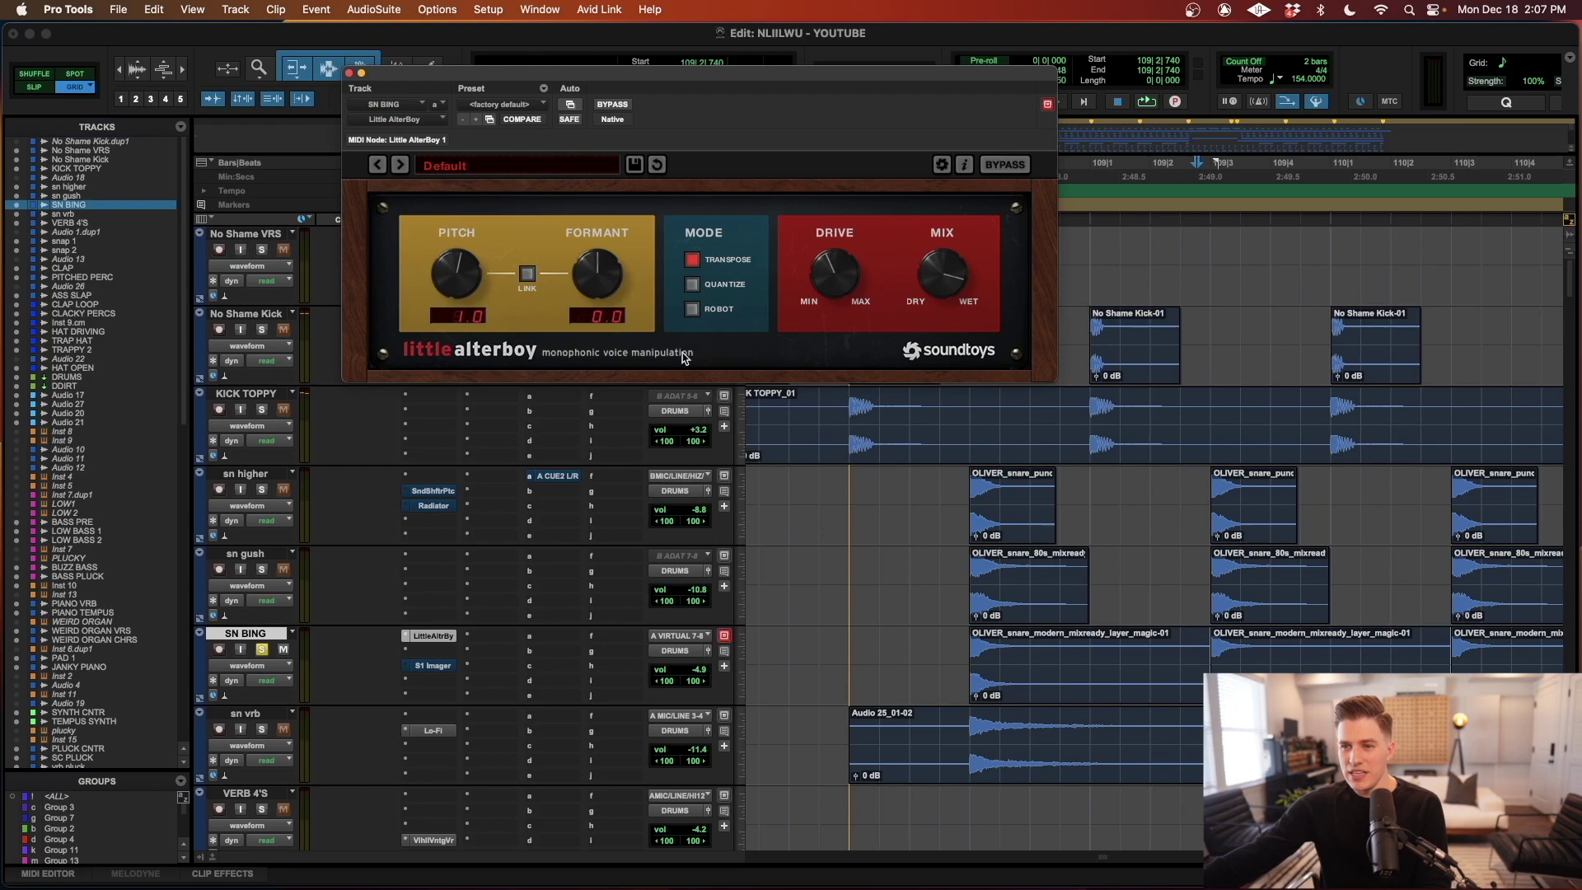
click(434, 666)
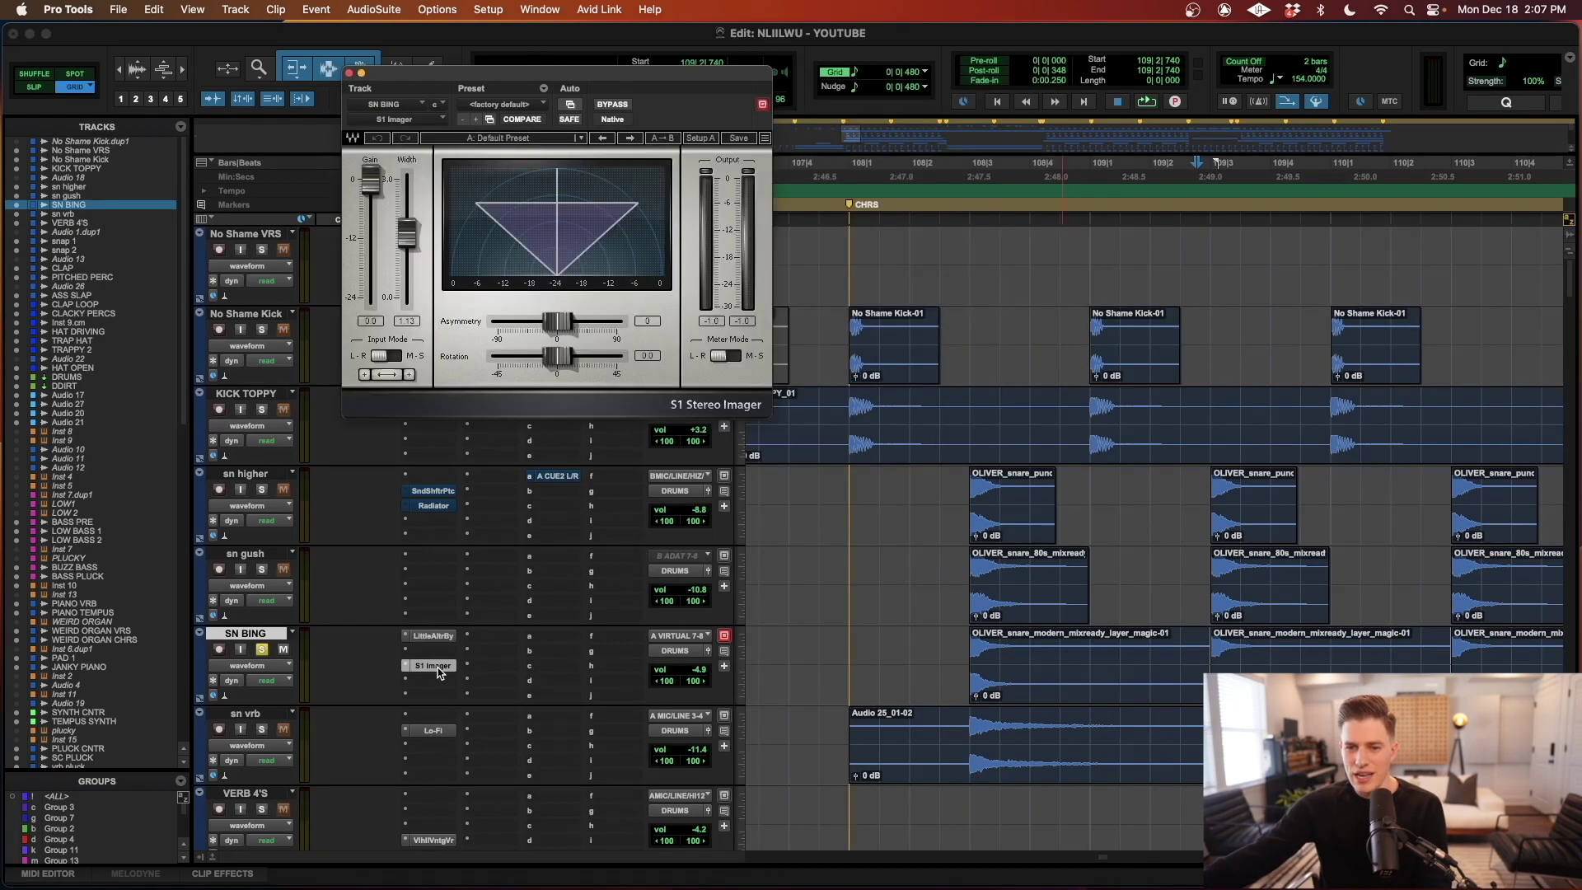
click(945, 653)
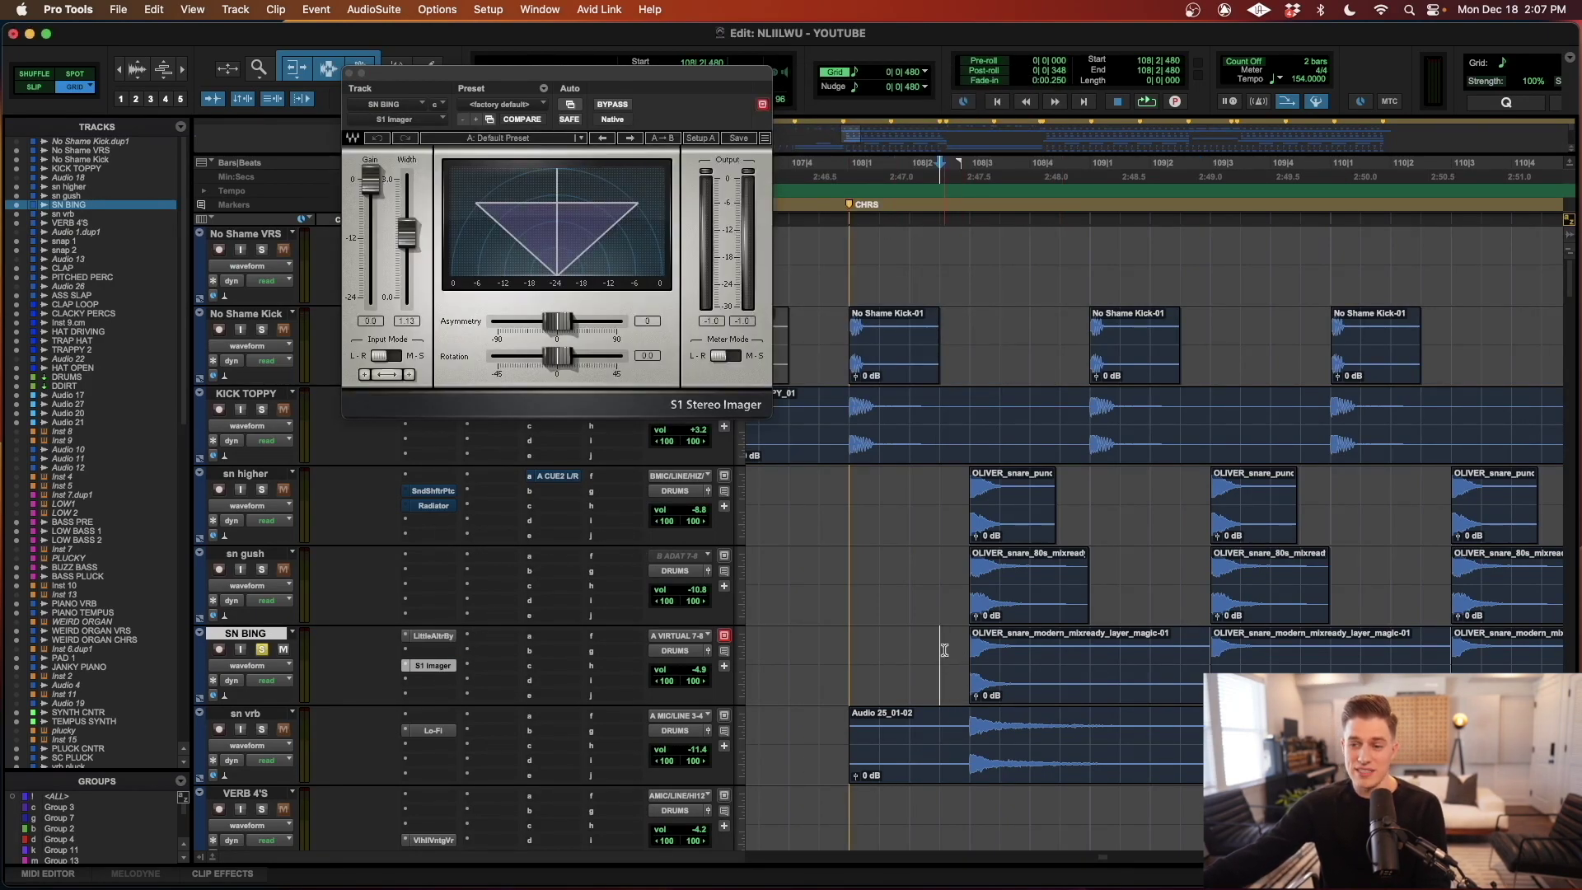
key(space)
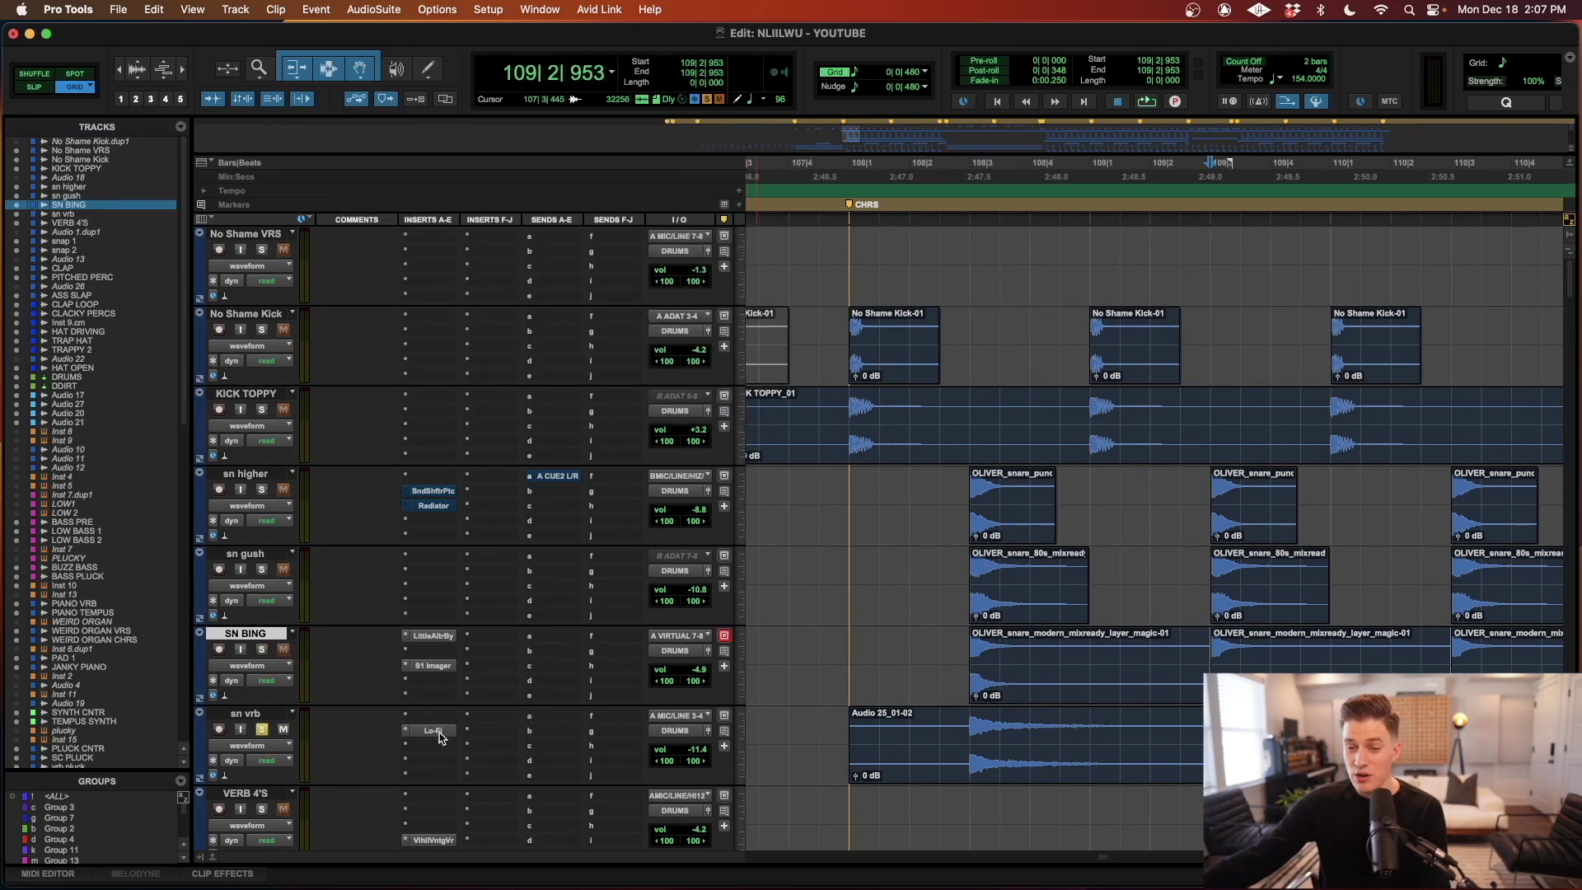
- Inspect the Lo-Fi plugin on sn vrb, and play that track soloed from 108|2|480
click(434, 731)
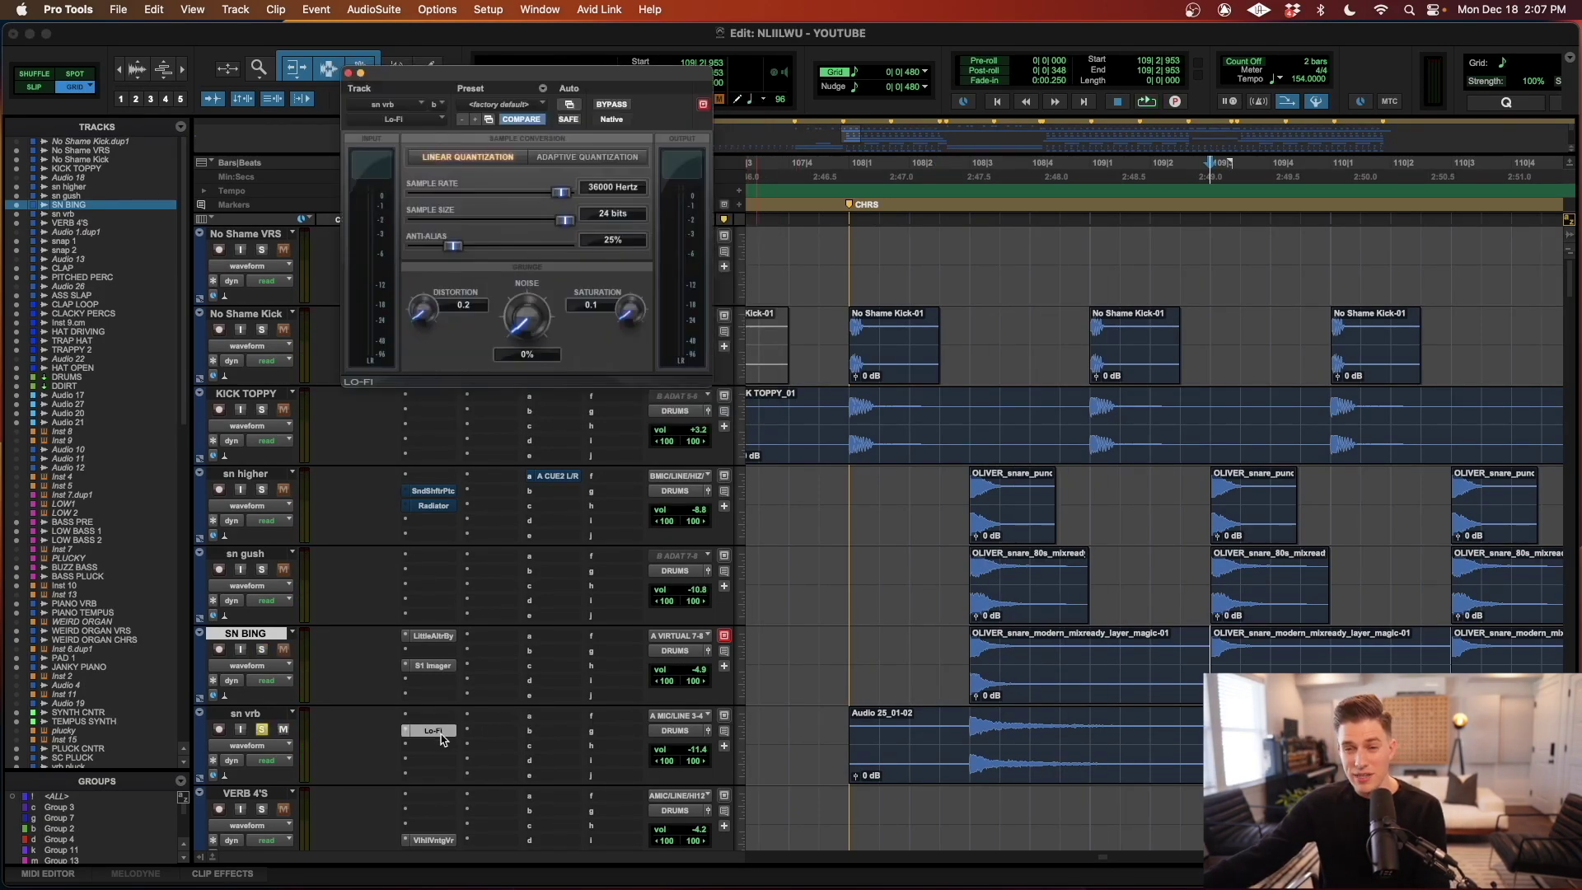
click(349, 73)
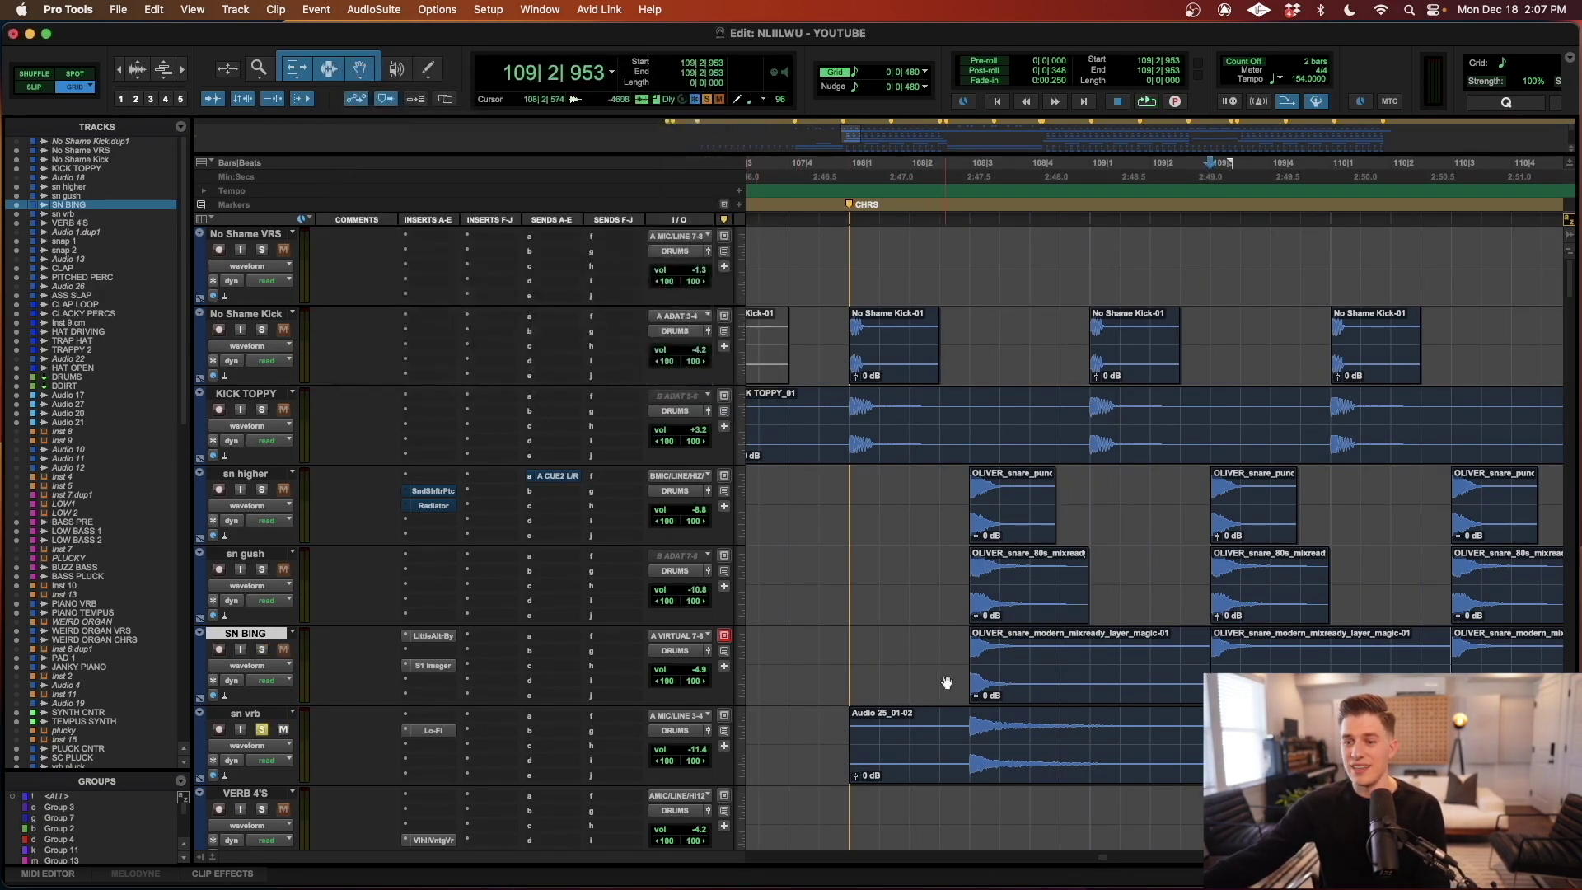
click(949, 727)
key(space)
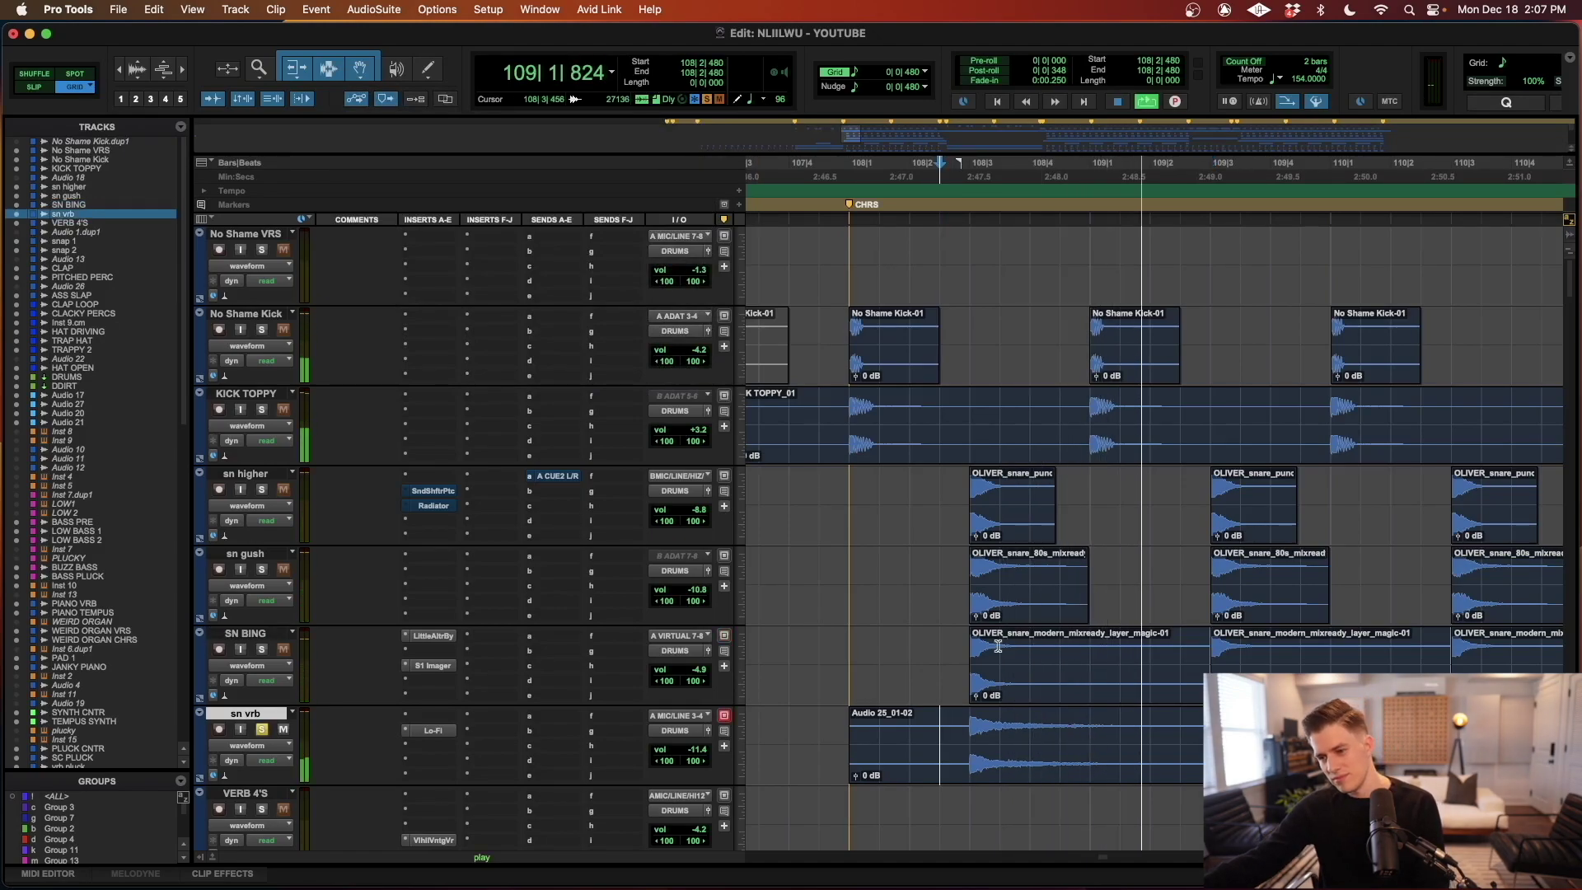
- Play the chorus from bar 108 with No Shame Kick, KICK TOPPY and the four snare layers soloed together
click(852, 490)
key(space)
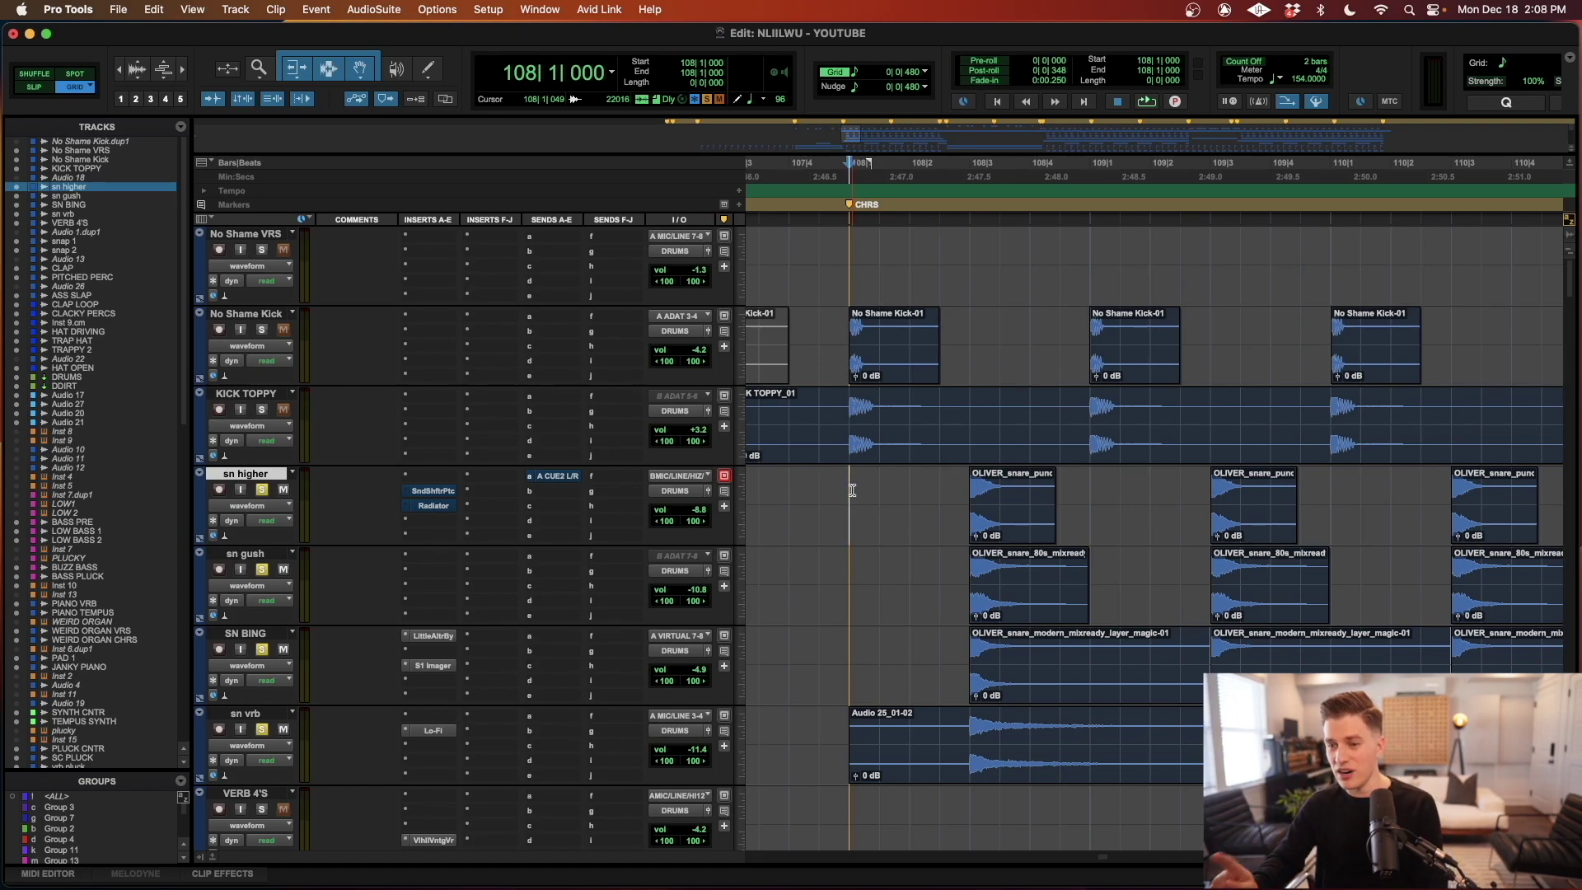
key(space)
key(super+bracketleft)
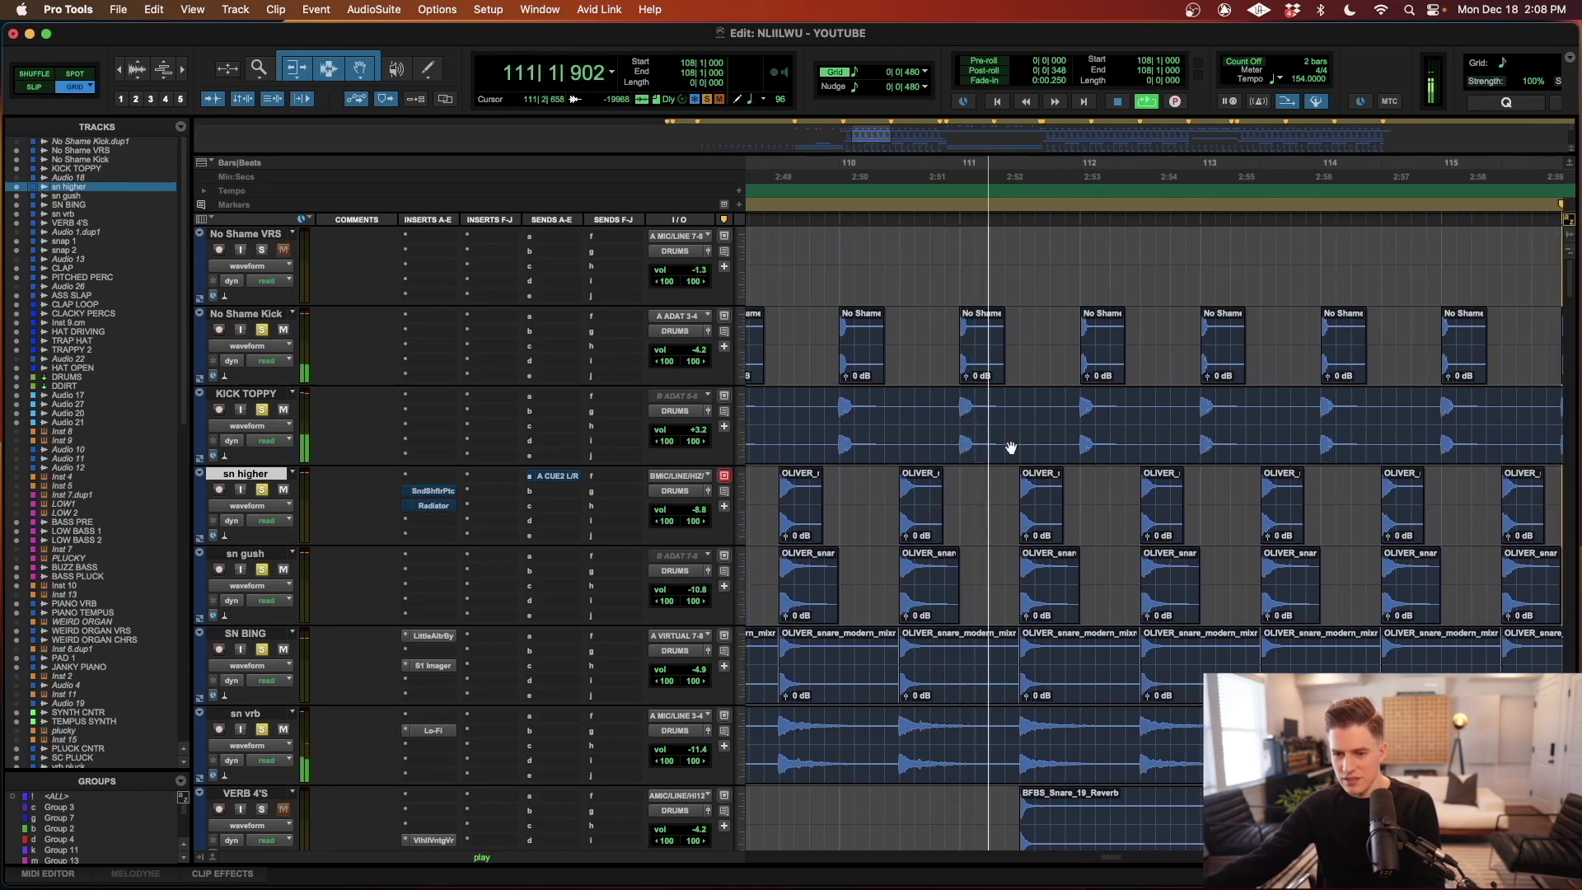
scroll(1014, 449, down, 4)
key(super+bracketleft)
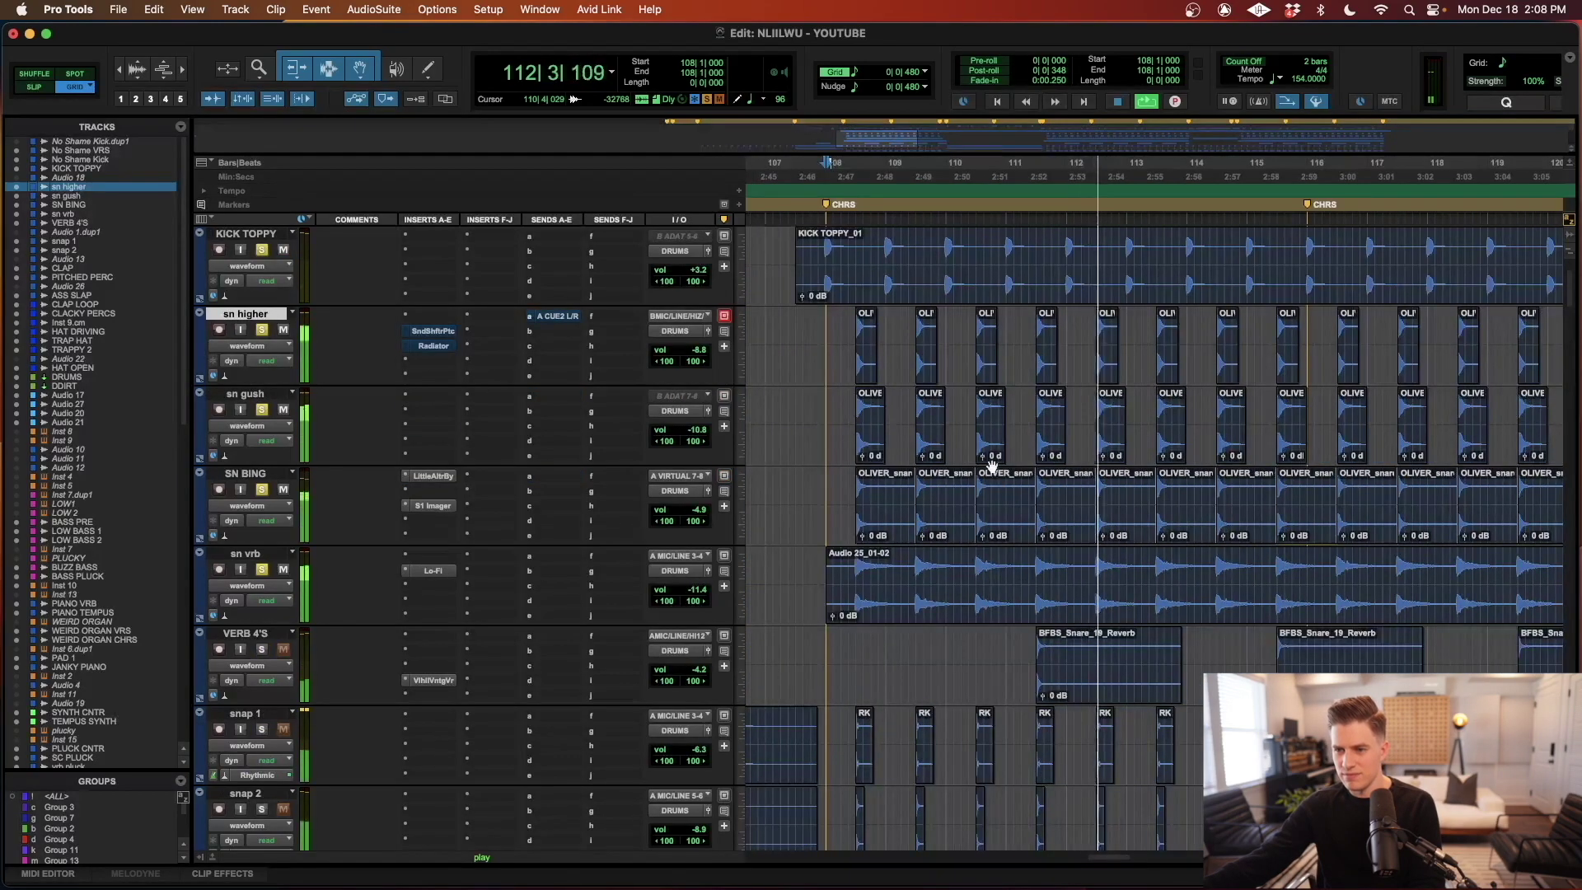
scroll(997, 462, up, 4)
scroll(991, 468, down, 4)
scroll(998, 462, down, 2)
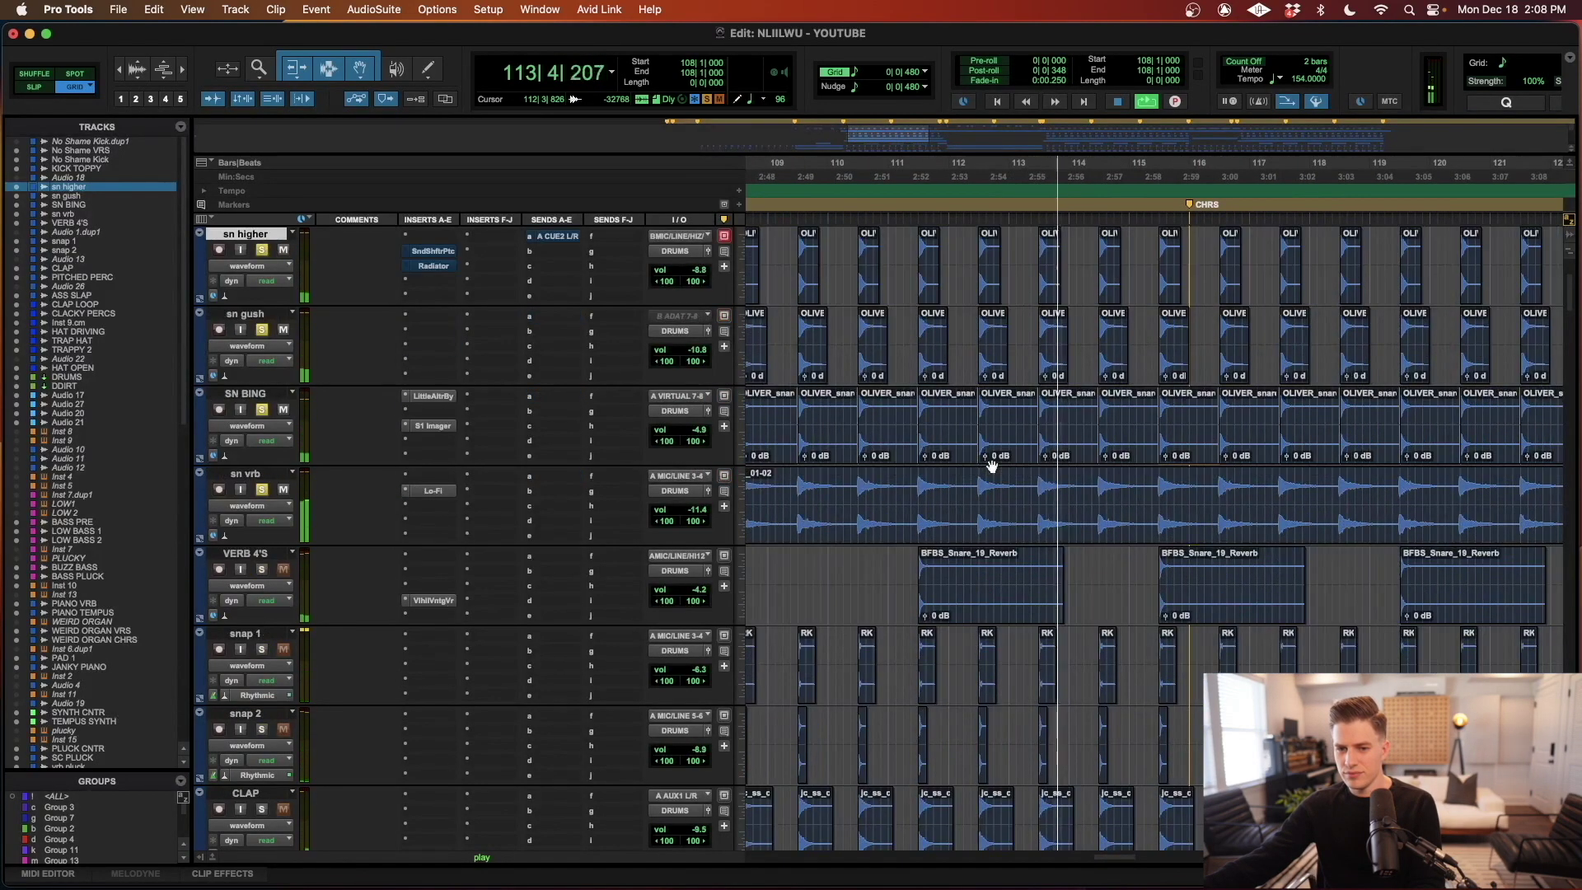
key(space)
- Add snap 1 and snap 2 to the solo and place the cursor across both tracks at bar 108
key(super+bracketleft)
key(super+bracketleft)
click(952, 697)
shift+click(999, 750)
scroll(1000, 725, left, 2)
click(1124, 663)
key(super+bracketright)
key(super+bracketright)
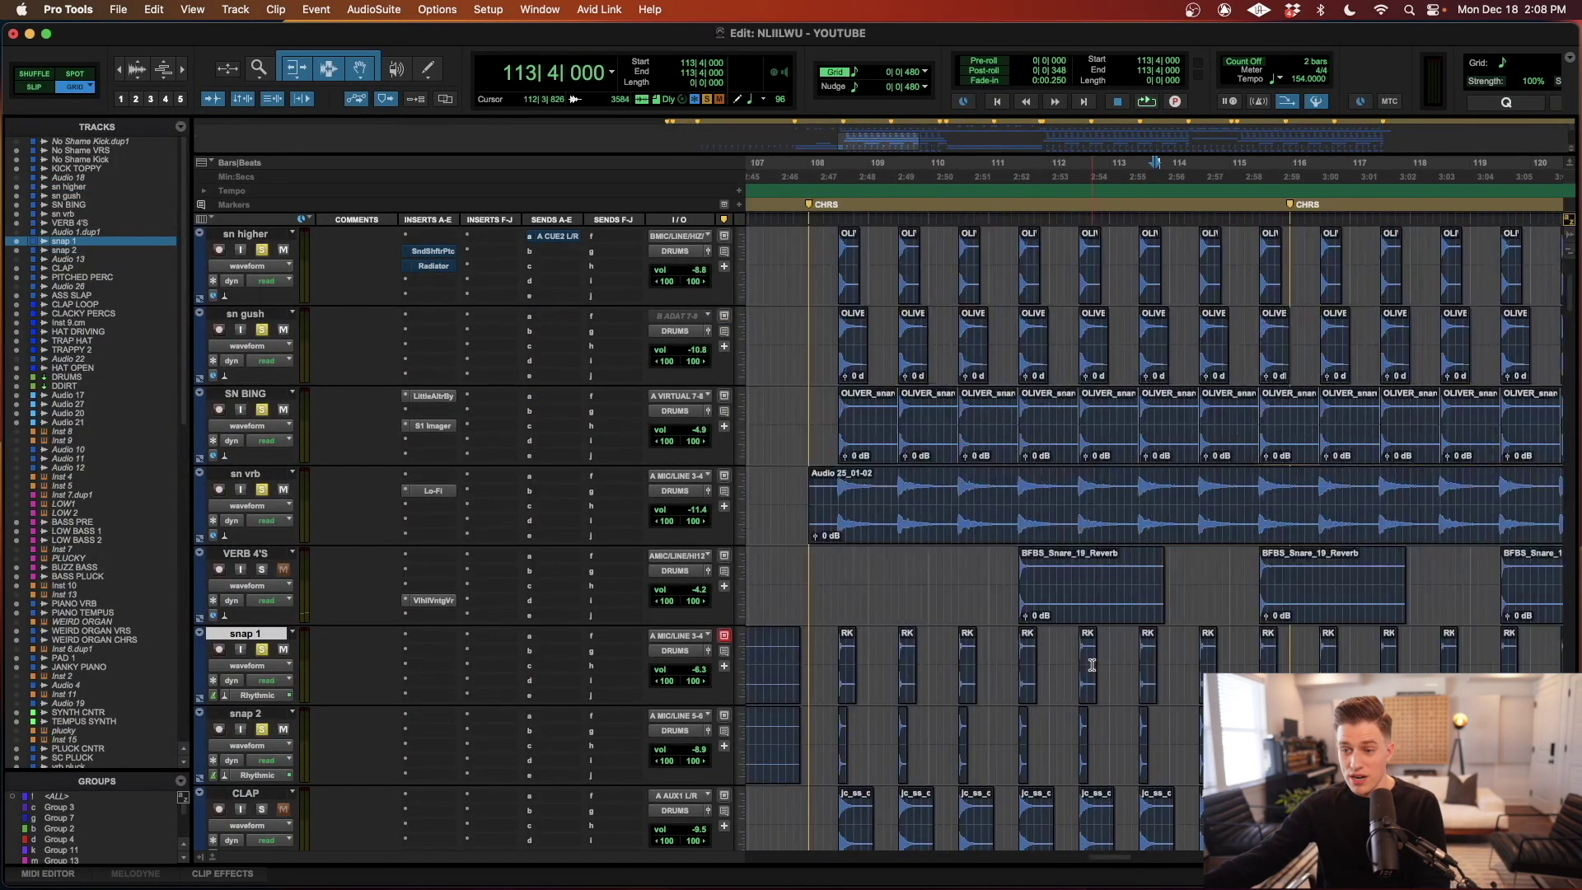
click(896, 663)
shift+click(896, 723)
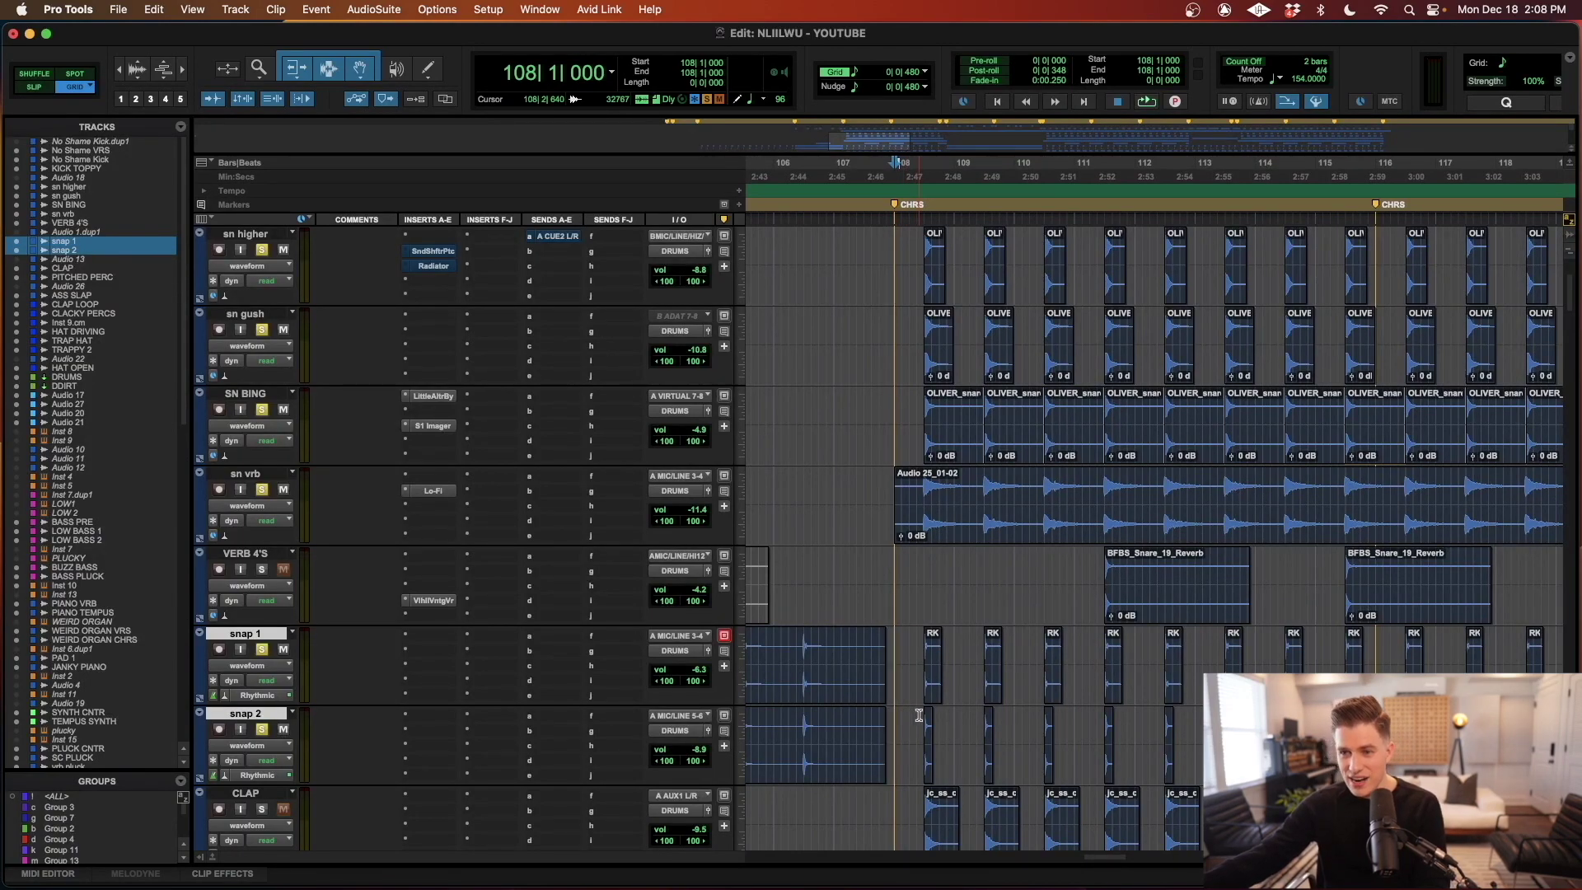
- Play the chorus from bar 108 with the two snap layers added to the soloed drums
key(space)
scroll(914, 715, down, 4)
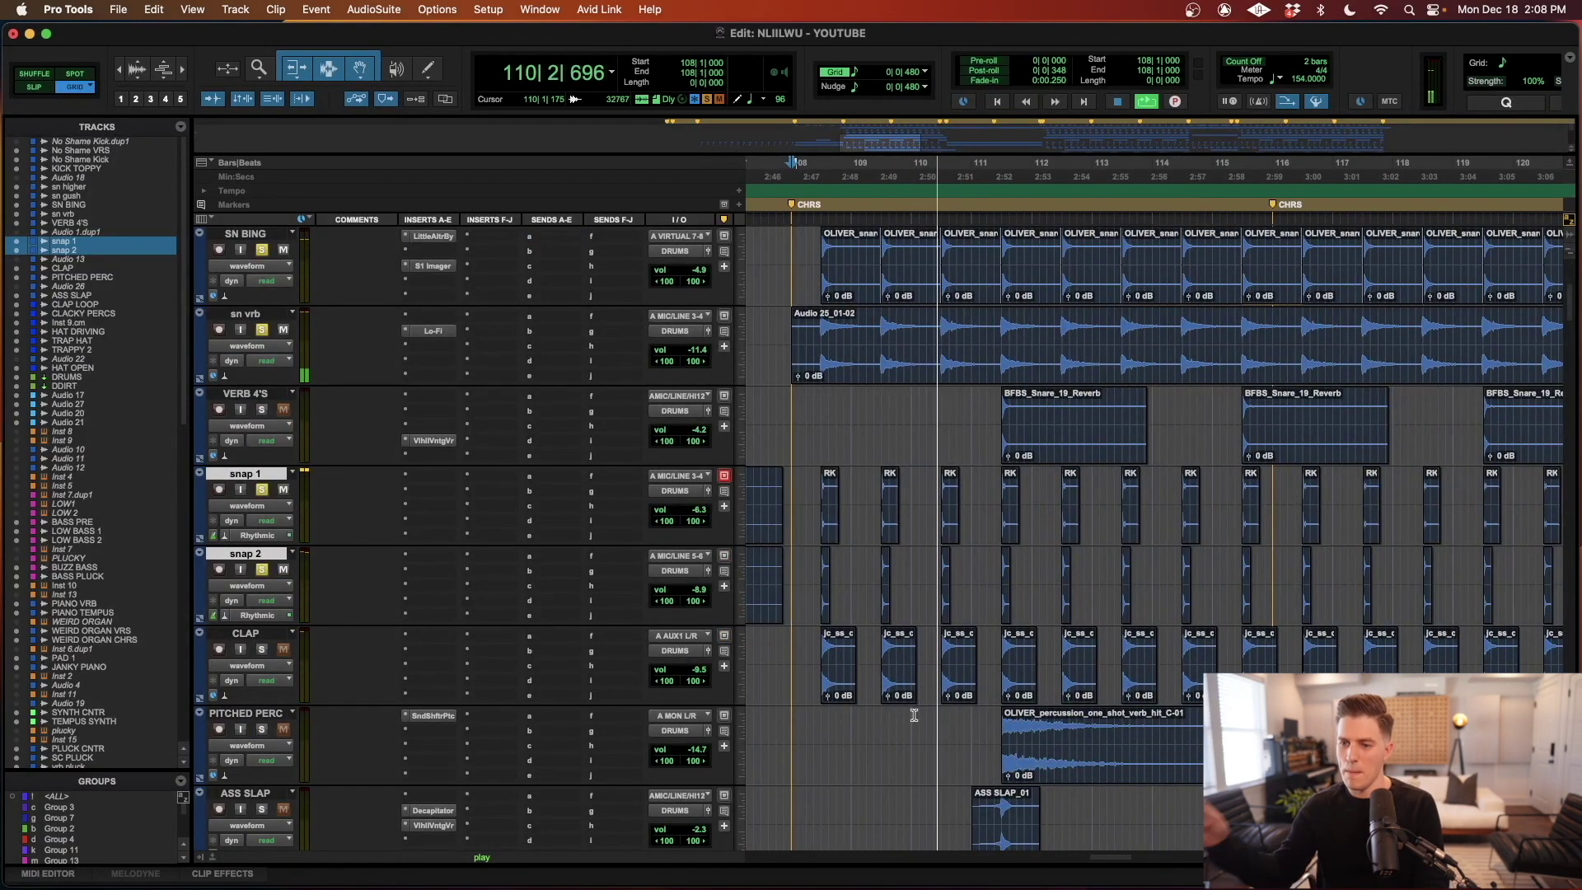
key(space)
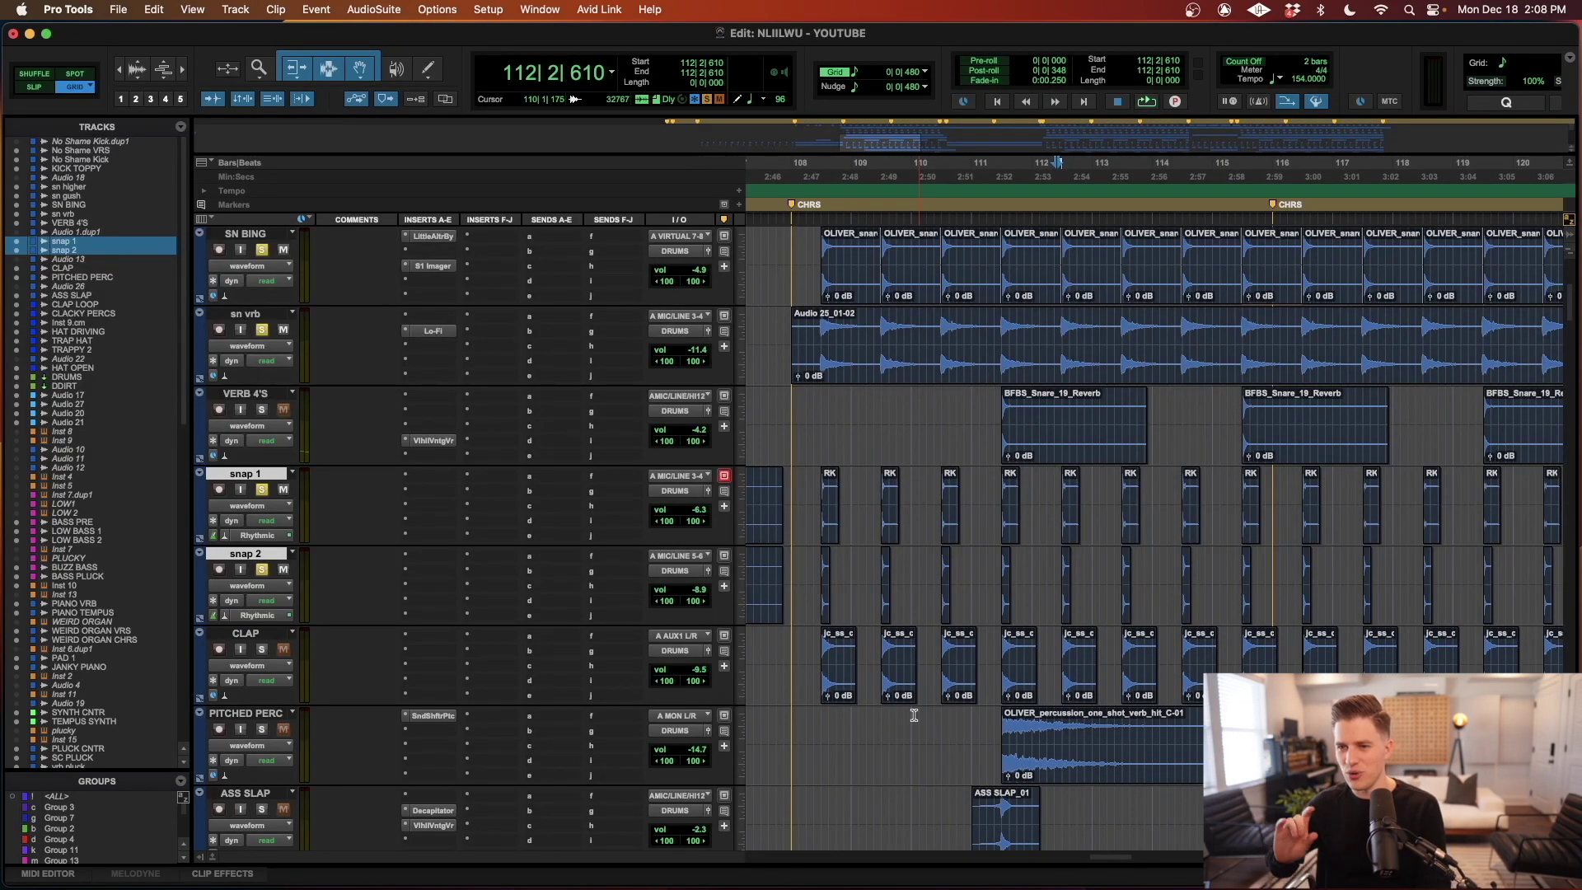
- Add the CLAP track to the solo and select its first chorus clip, jc_ss_church_clap_1, at 108|3|000
click(803, 645)
key(r)
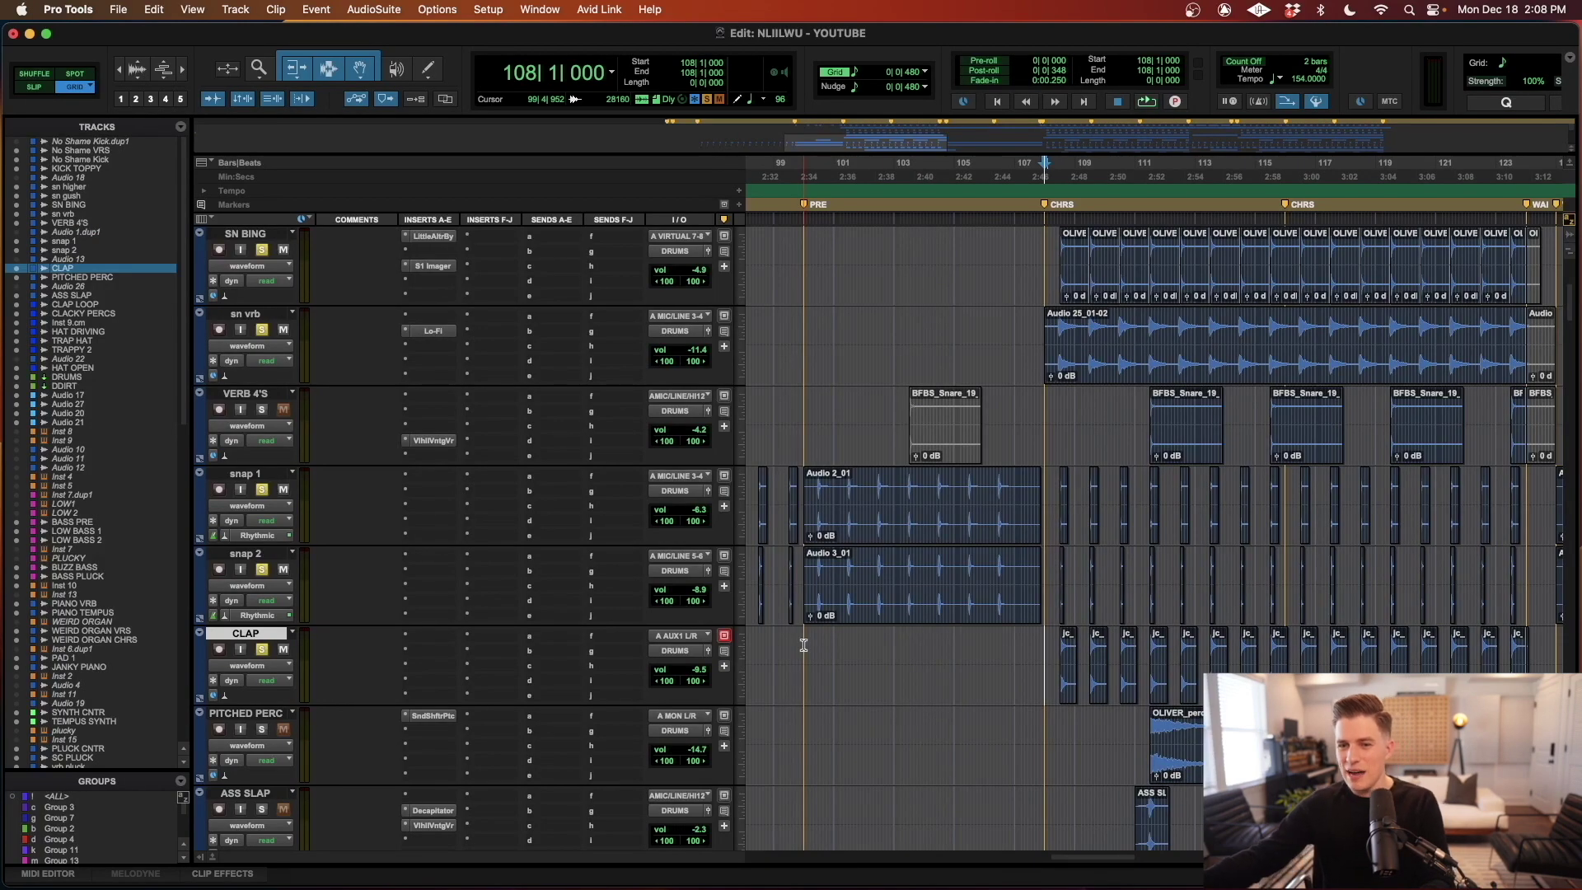
key(t)
key(t)
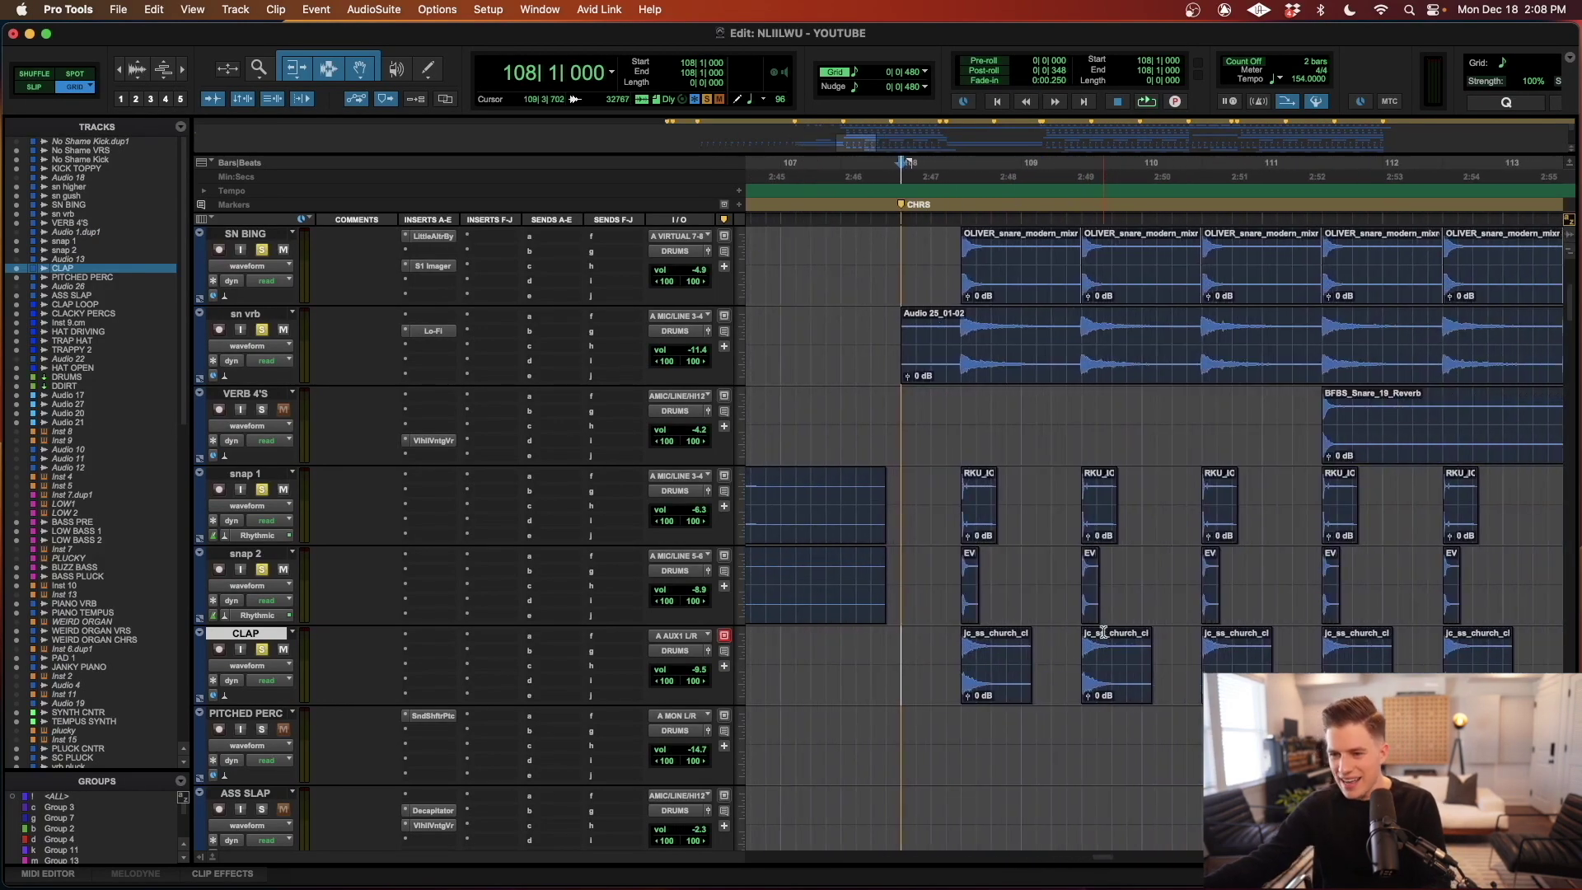
click(993, 672)
key(t)
key(t)
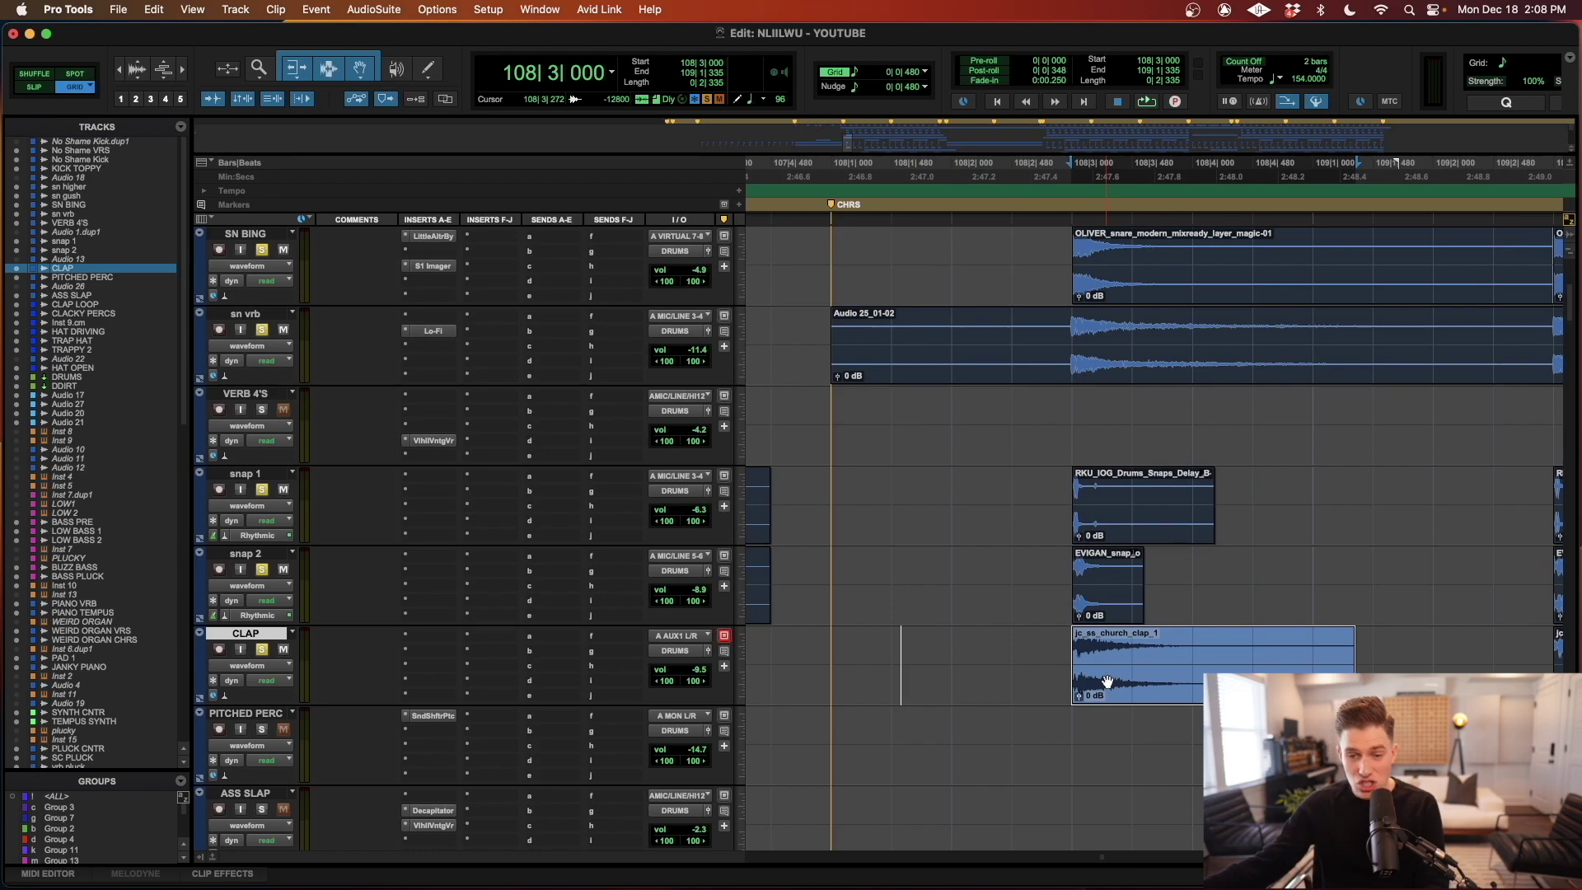
- Play the chorus from bar 108 with the CLAP layer added to the soloed kicks, snares and snaps
key(r)
key(r)
key(r)
click(1072, 649)
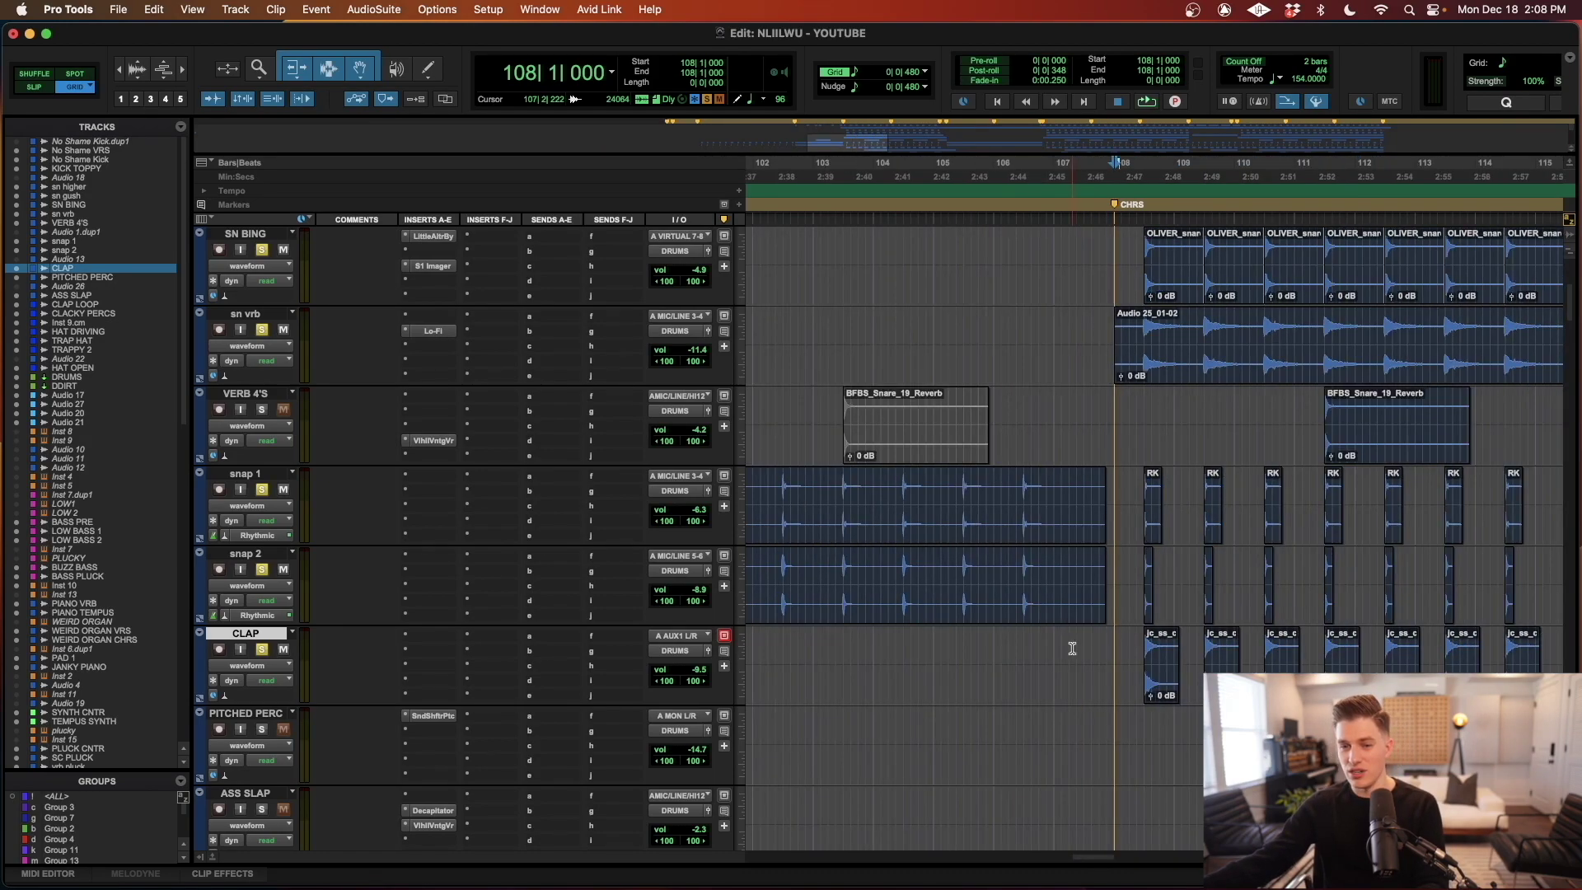
scroll(1072, 649, right, 2)
key(space)
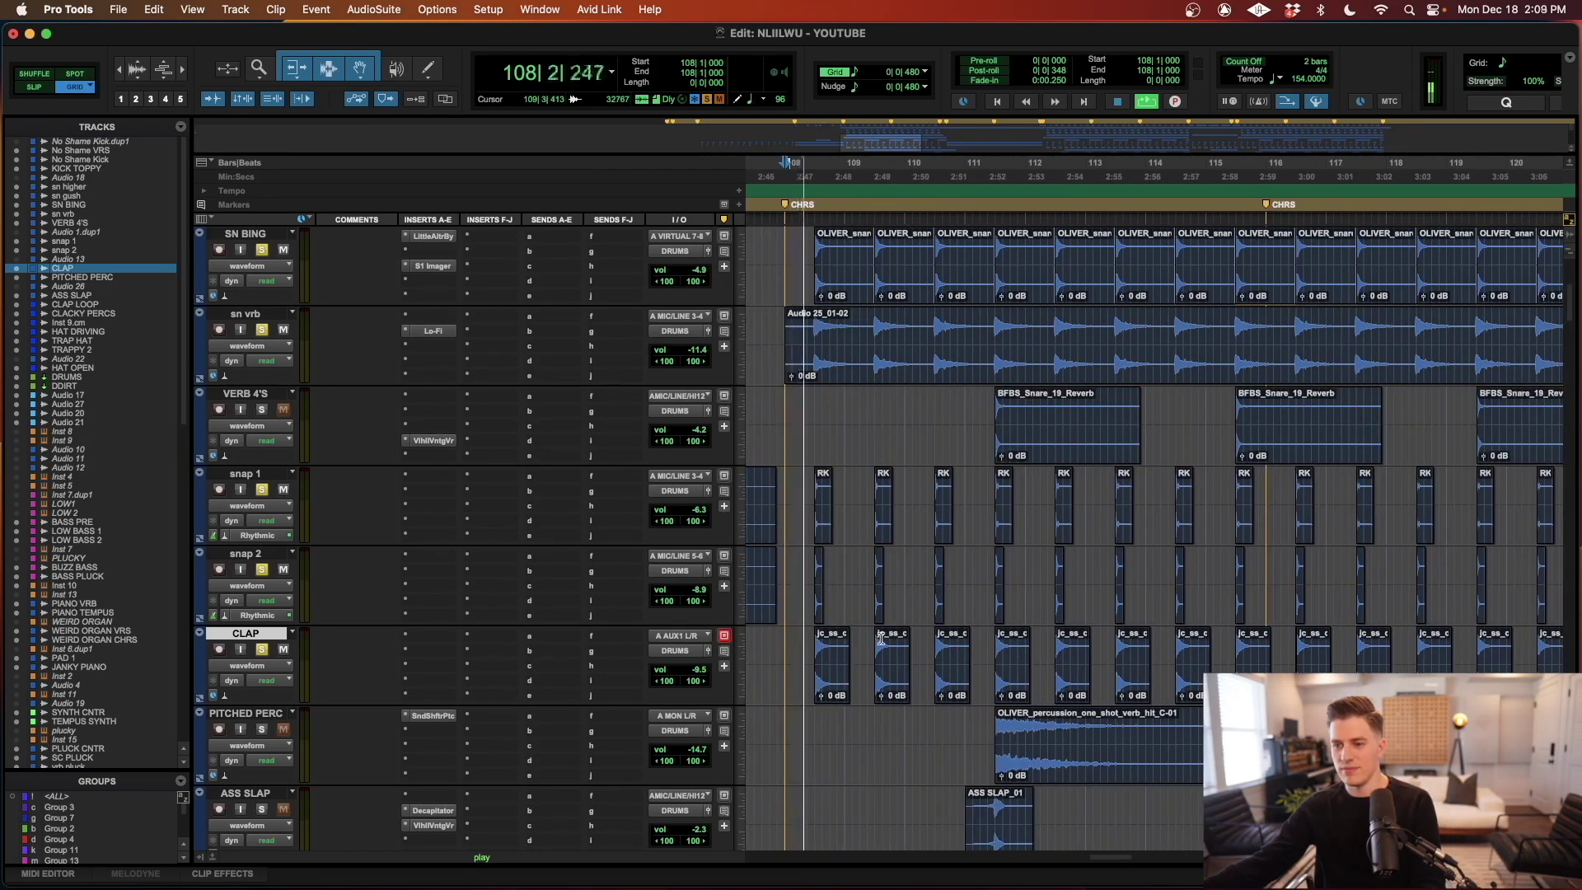
scroll(881, 638, down, 1)
scroll(881, 639, up, 1)
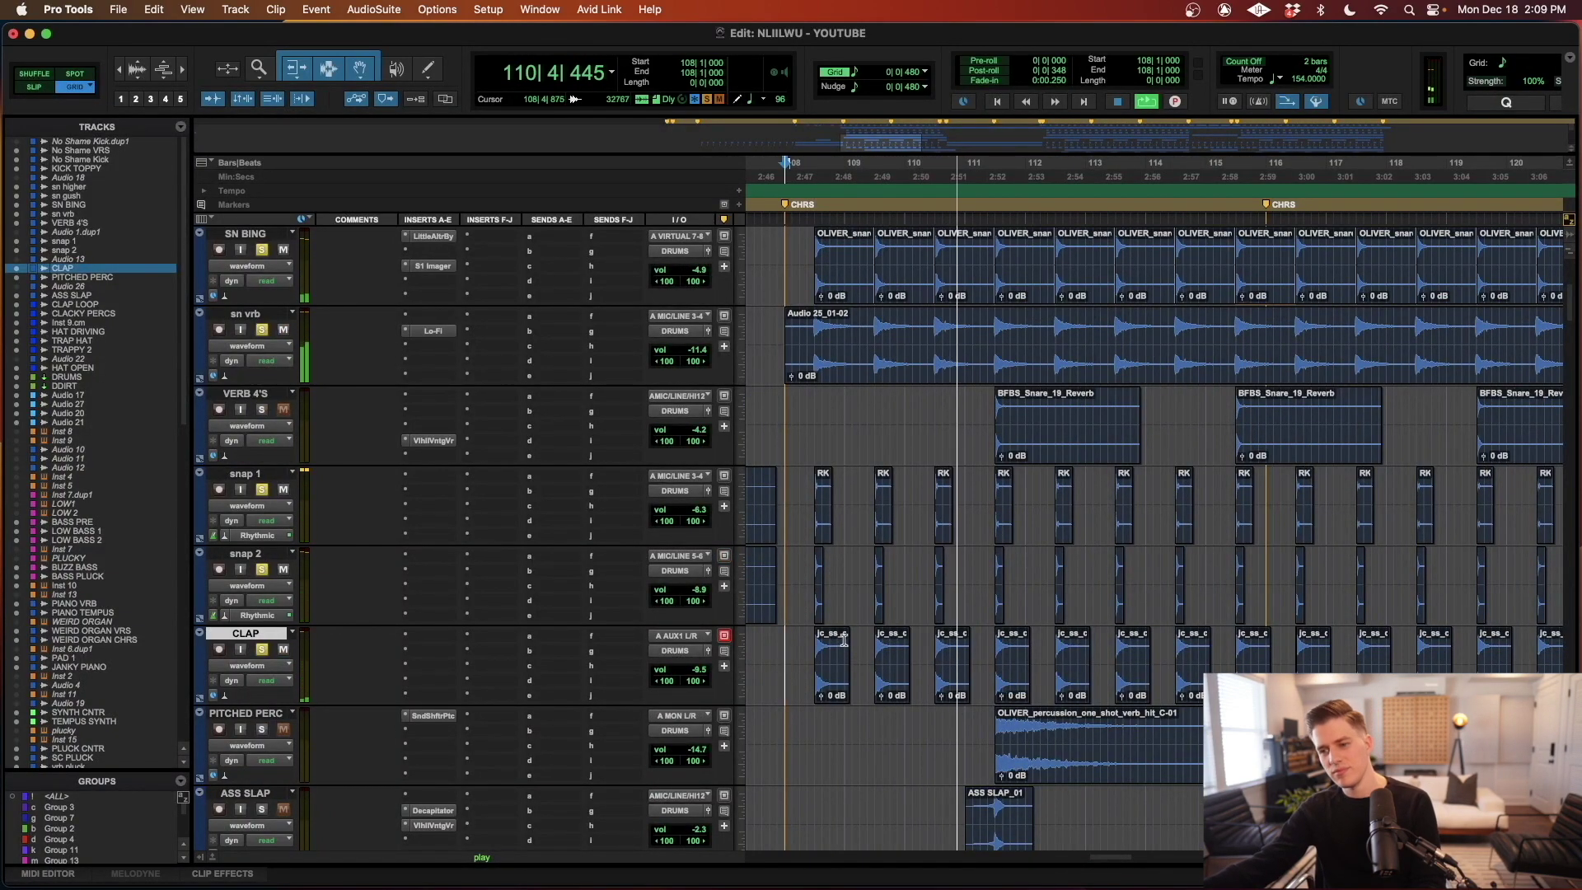
scroll(978, 622, up, 3)
key(space)
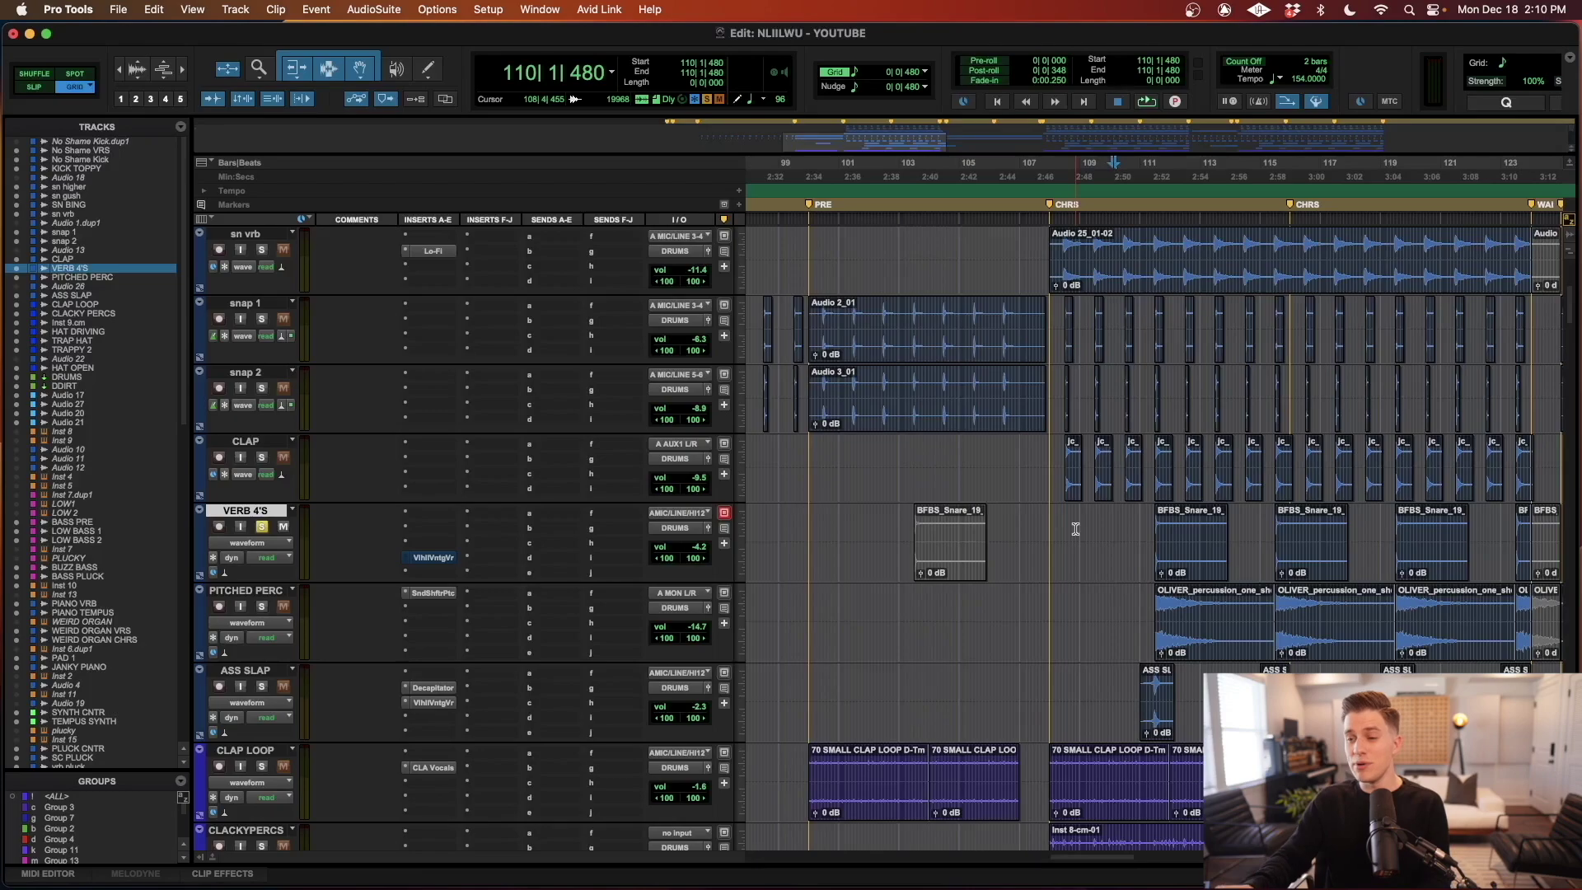
- Select the first chorus hits across the VERB 4'S, PITCHED PERC and ASS SLAP tracks, from 111|1|000 to 115|3|000
scroll(1217, 498, down, 2)
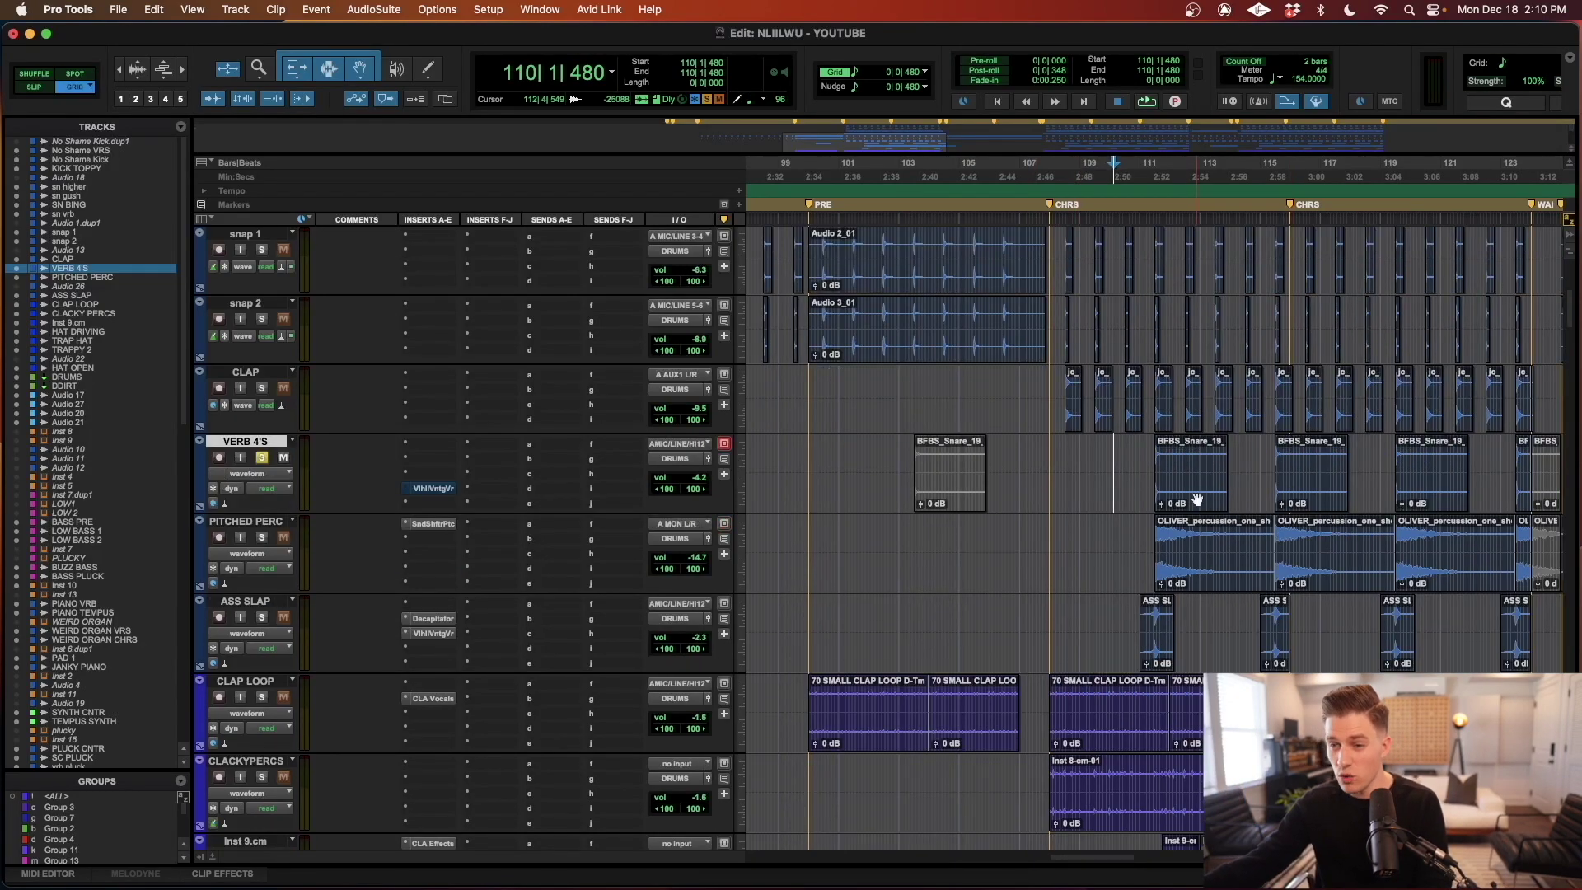
click(1196, 501)
scroll(1164, 535, up, 2)
shift+click(1242, 585)
shift+click(1165, 653)
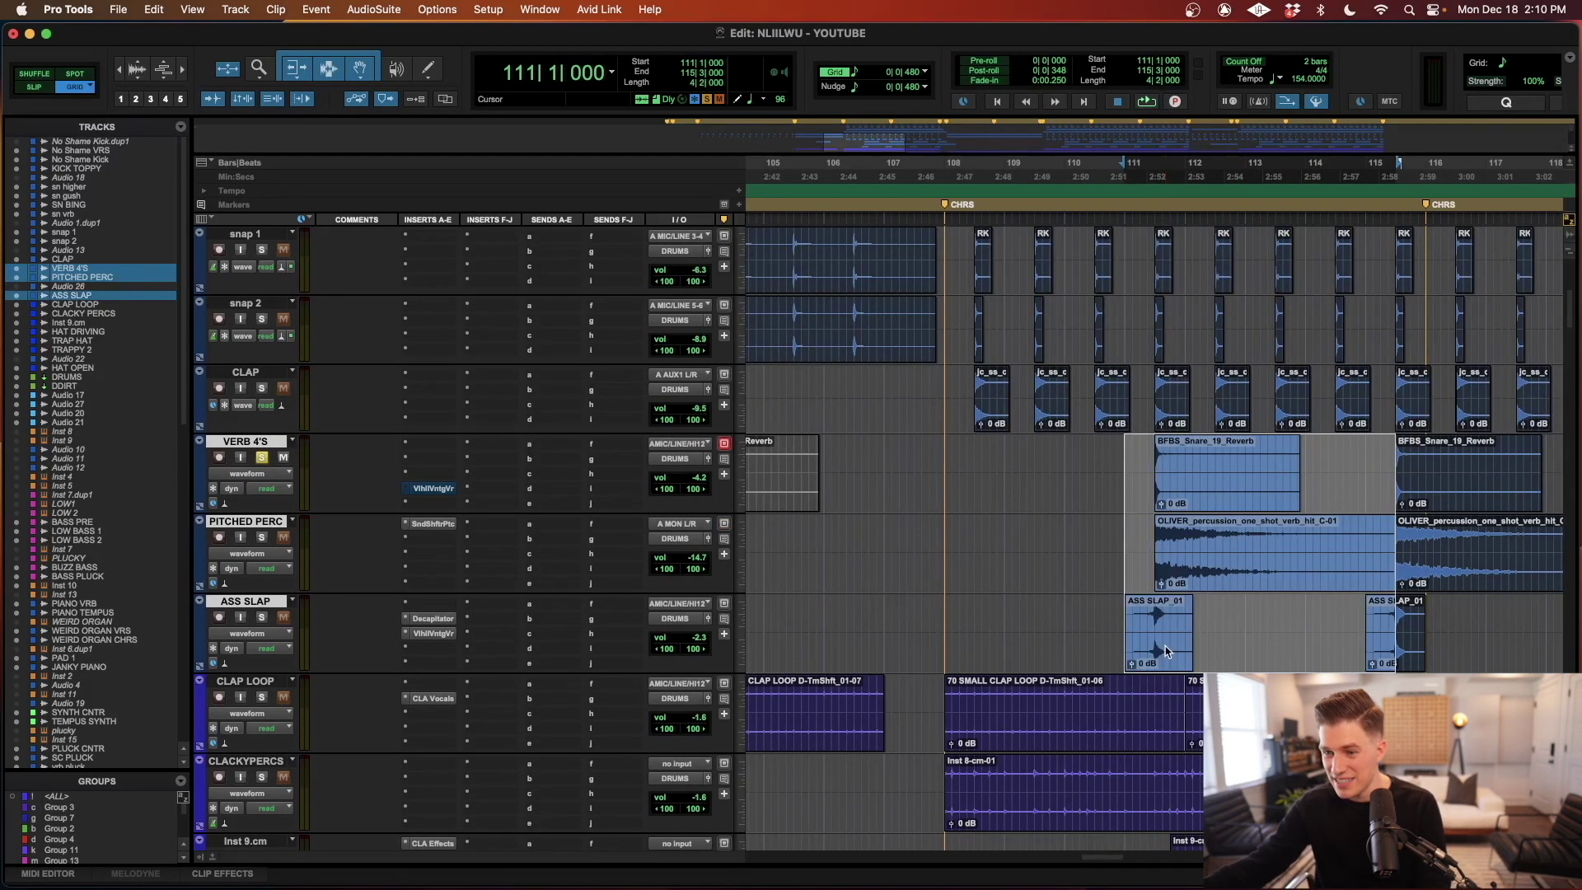
- Select the first chorus BFBS_Snare_19_Reverb clip on the soloed VERB 4'S track
scroll(1165, 651, right, 3)
click(1045, 471)
scroll(1045, 474, up, 1)
scroll(1059, 503, right, 2)
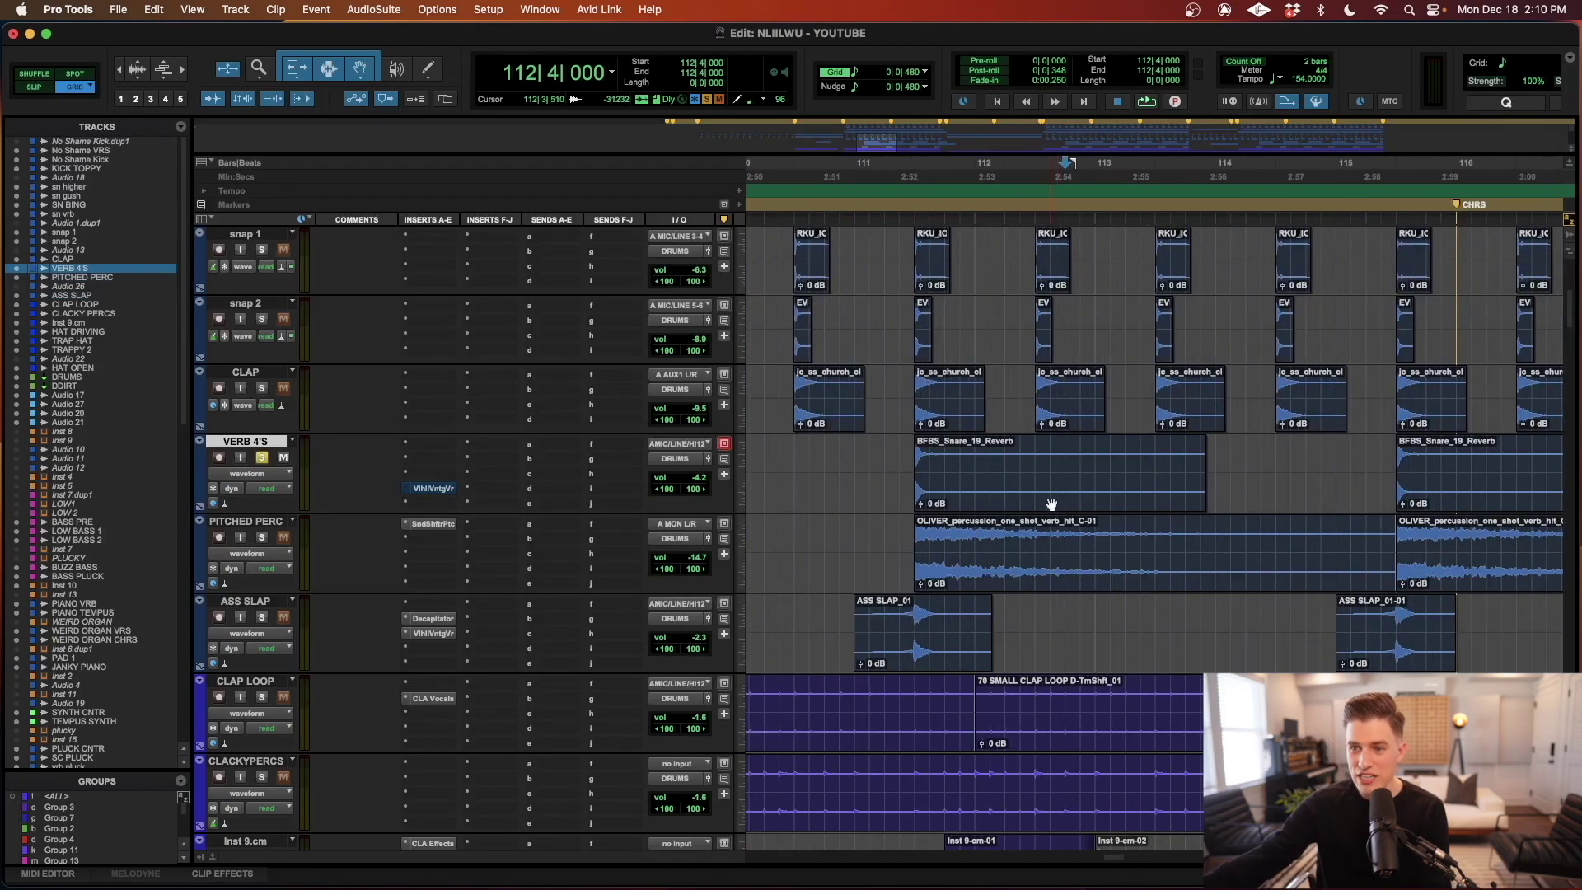
click(1047, 504)
scroll(1010, 449, down, 1)
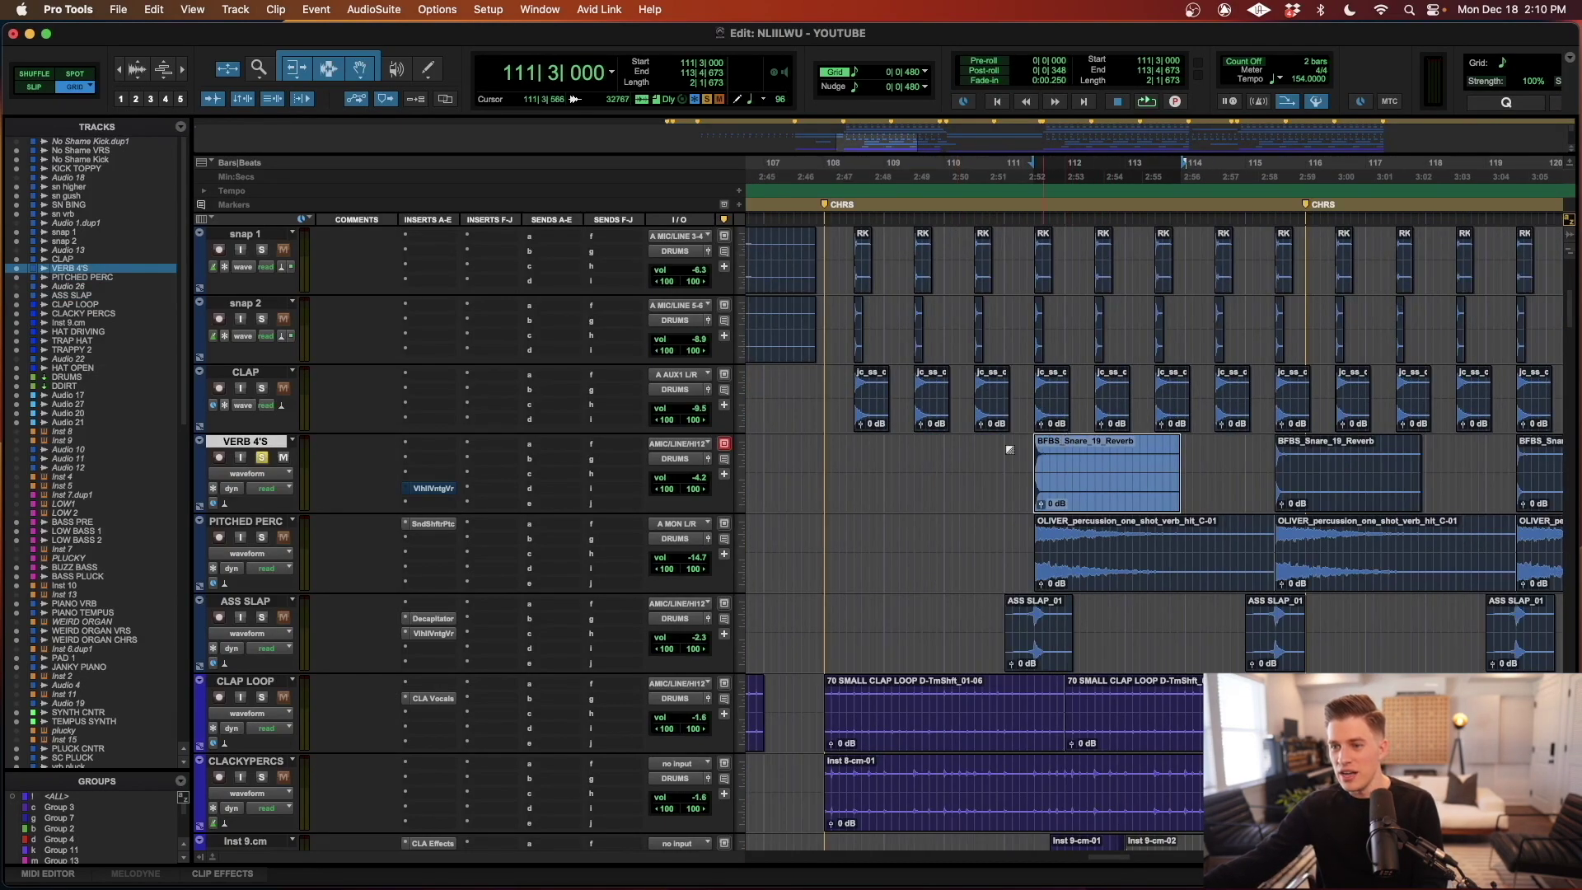
- Step through the grouped snap and clap hits of the chorus one at a time, up to the hit at 115|3|000
click(876, 425)
click(942, 404)
click(996, 412)
click(1059, 416)
scroll(1061, 415, right, 1)
click(1073, 410)
click(1128, 410)
click(1195, 411)
click(1254, 411)
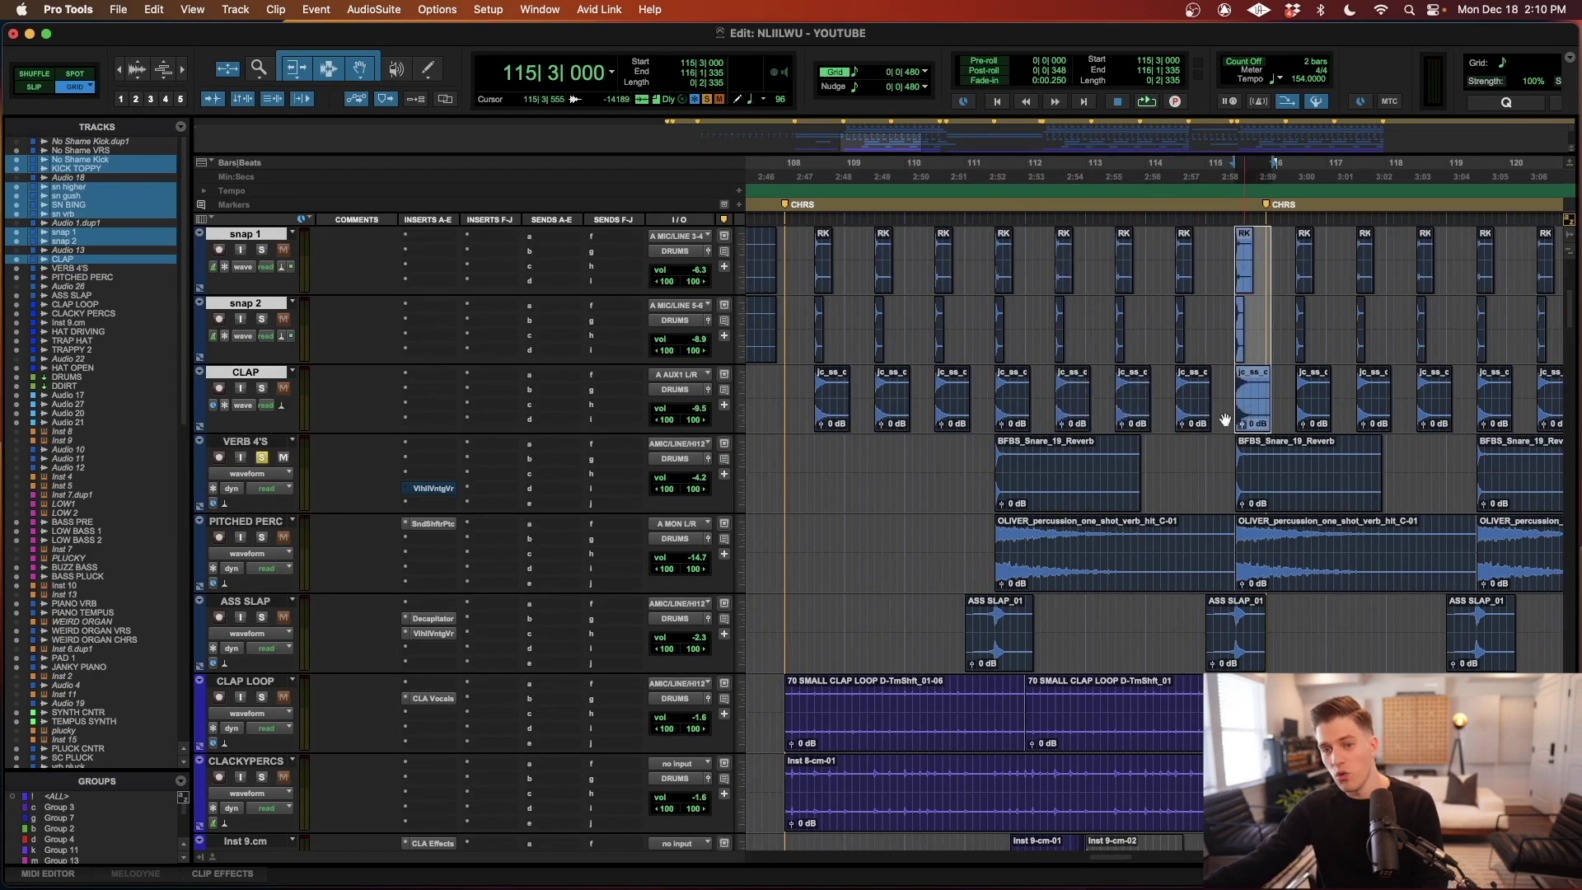
- Play the chorus from bar 108 with VERB 4'S, PITCHED PERC and ASS SLAP added to the soloed kicks, snares, snaps and clap
click(974, 468)
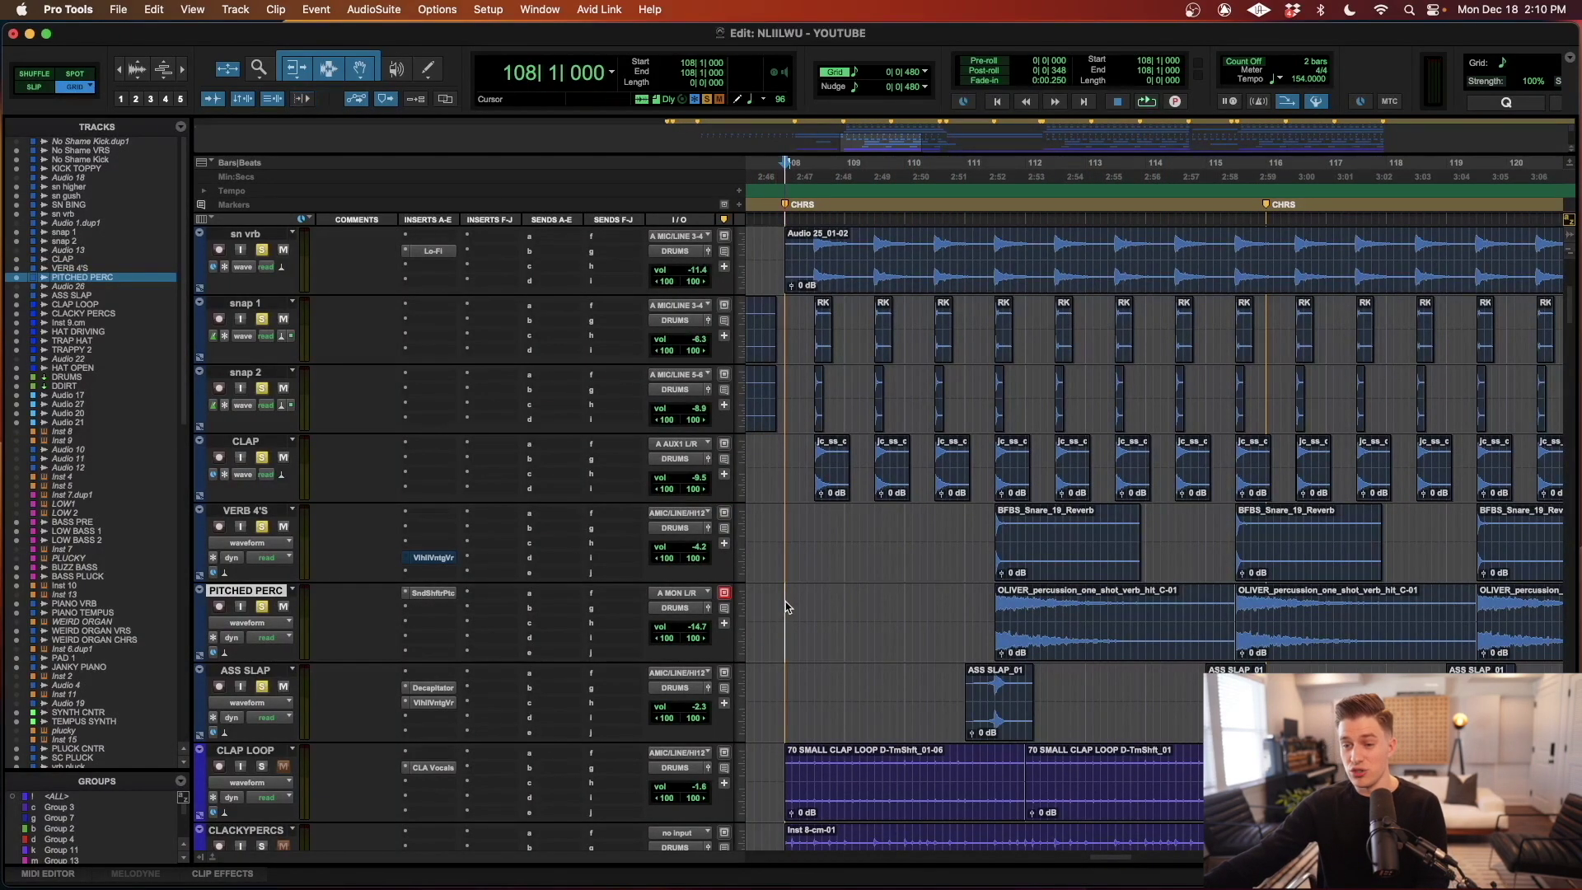
key(space)
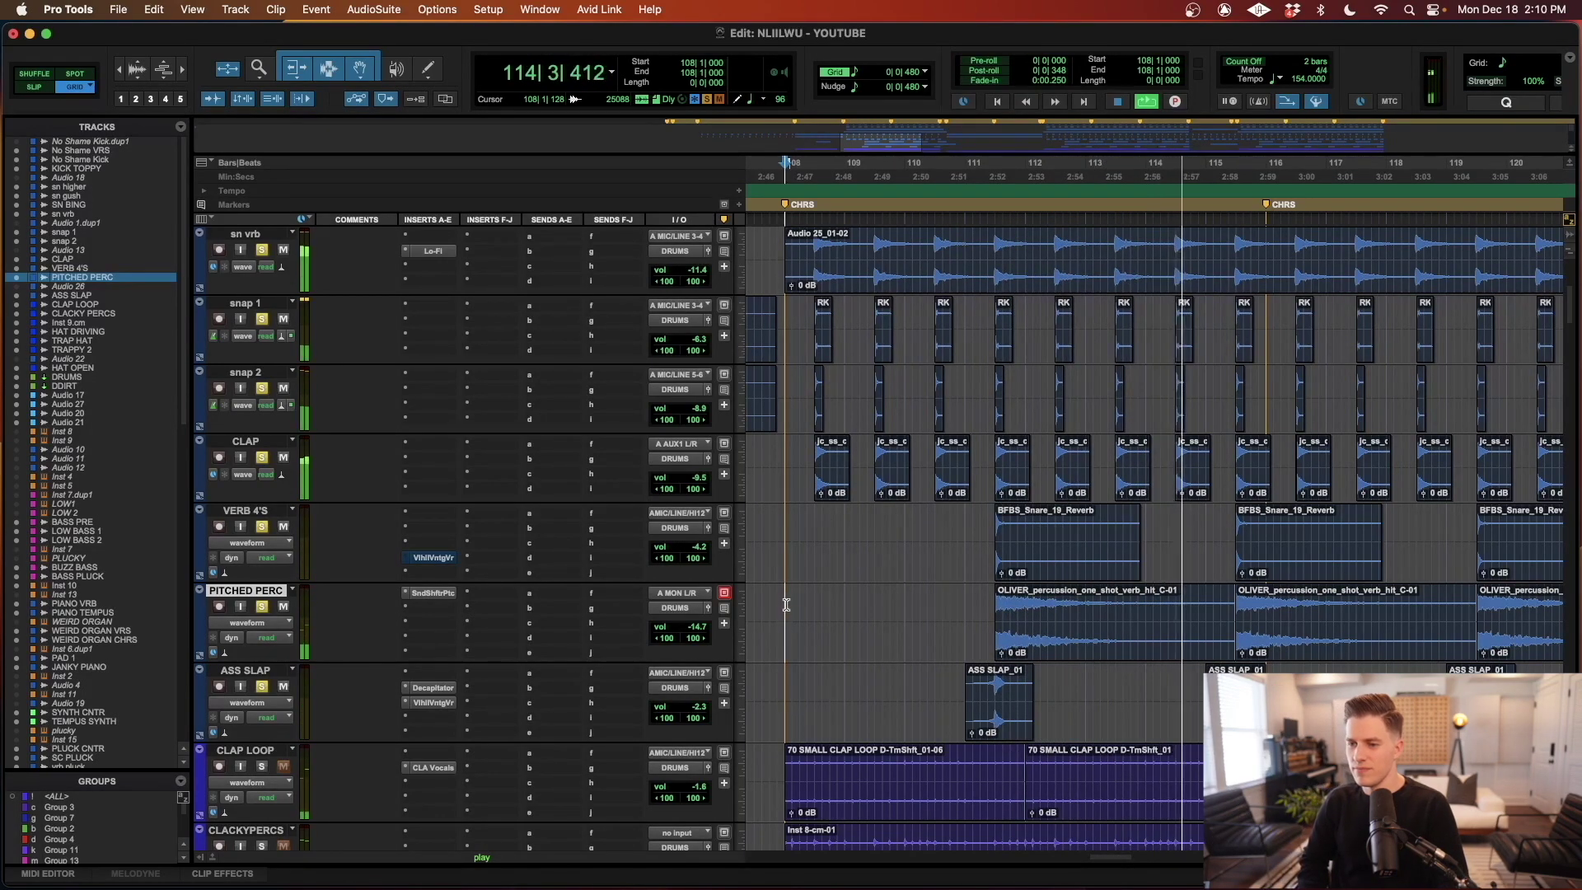
key(super+bracketleft)
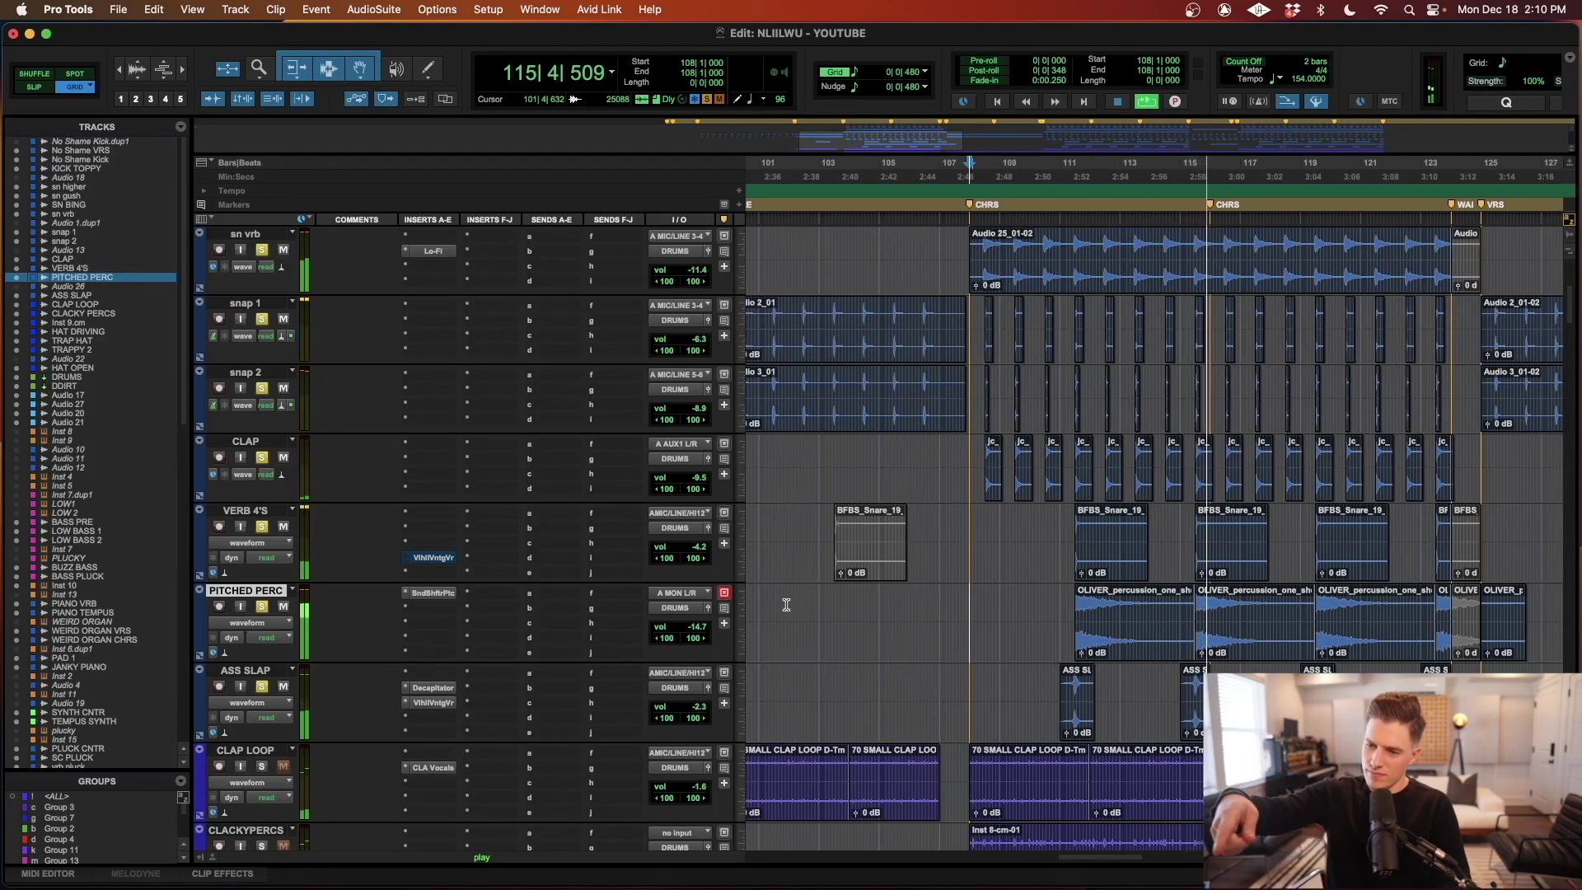
key(space)
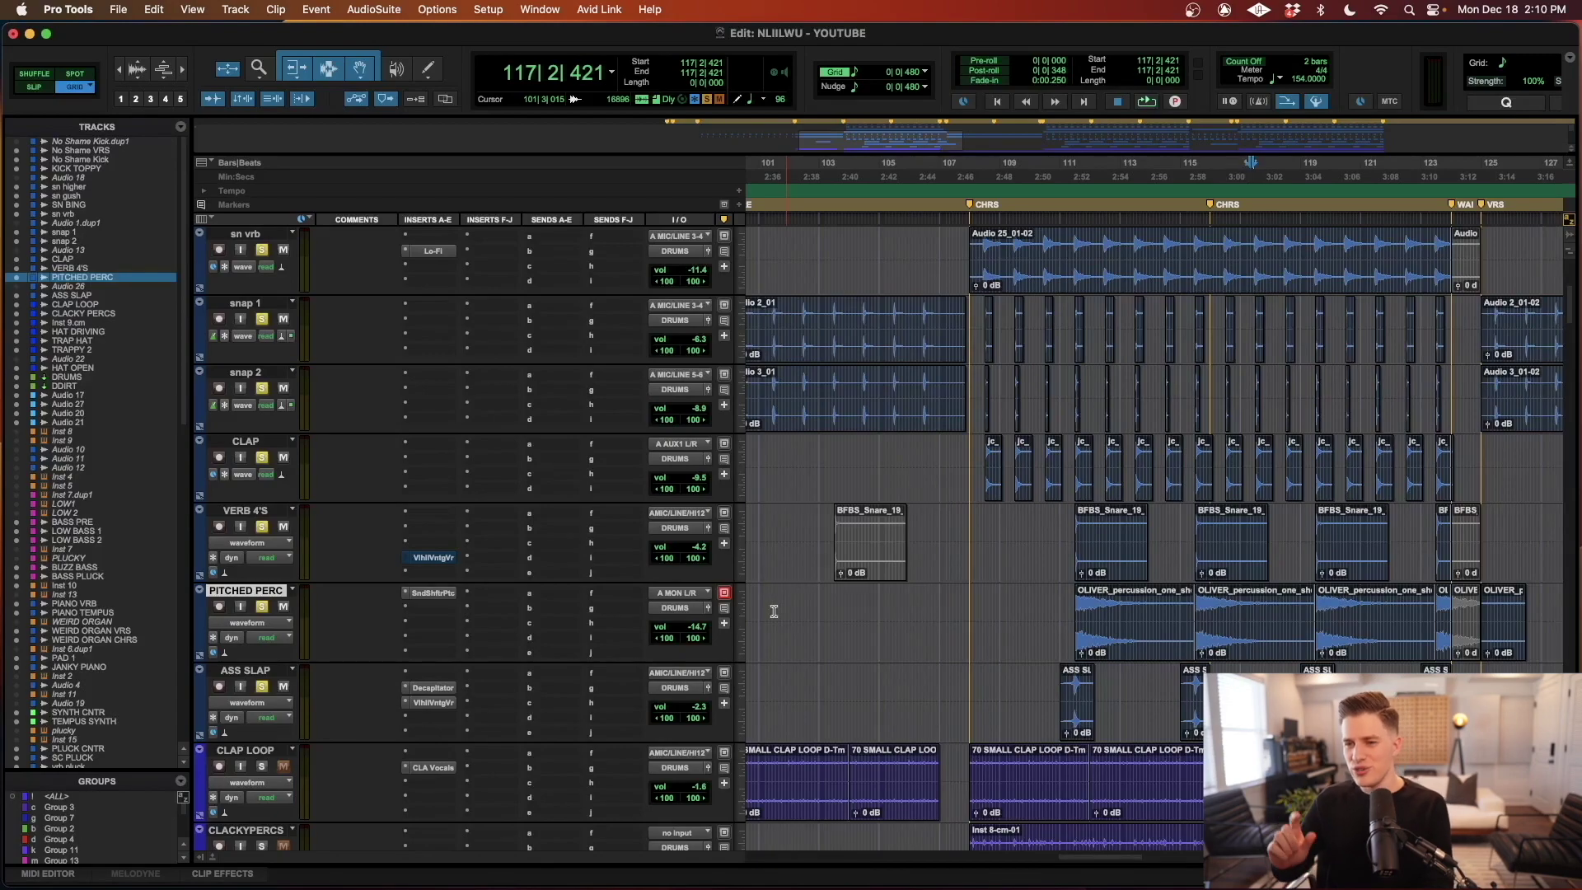
- Solo only the VERB 4'S track and play its first chorus BFBS_Snare_19_Reverb clip from 111|3|000
click(1093, 529)
key(super+bracketright)
key(super+bracketright)
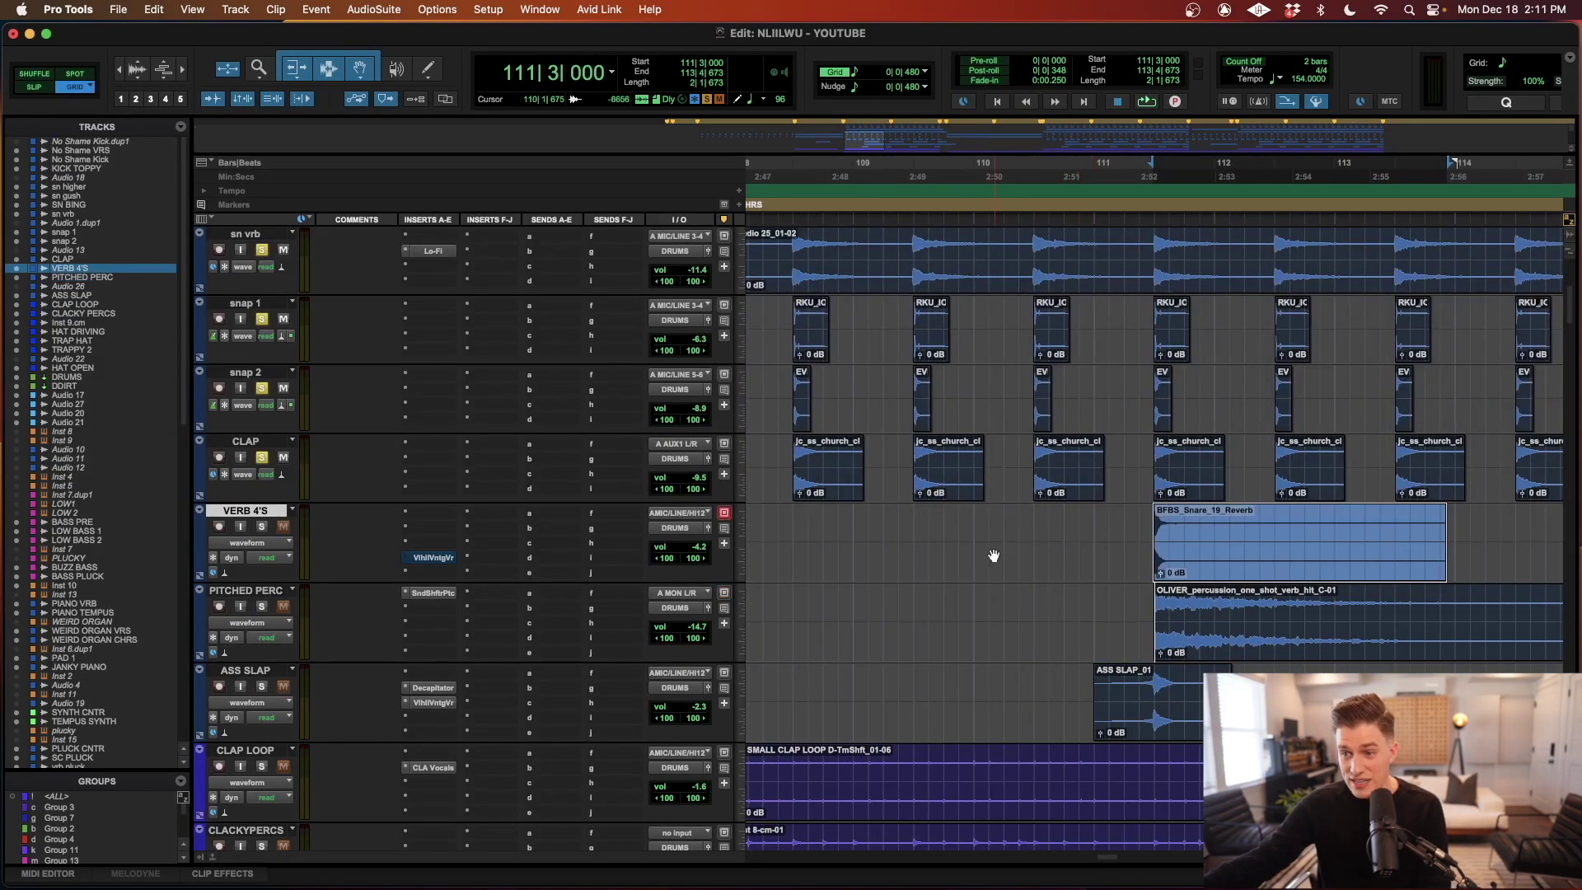
key(shift+s)
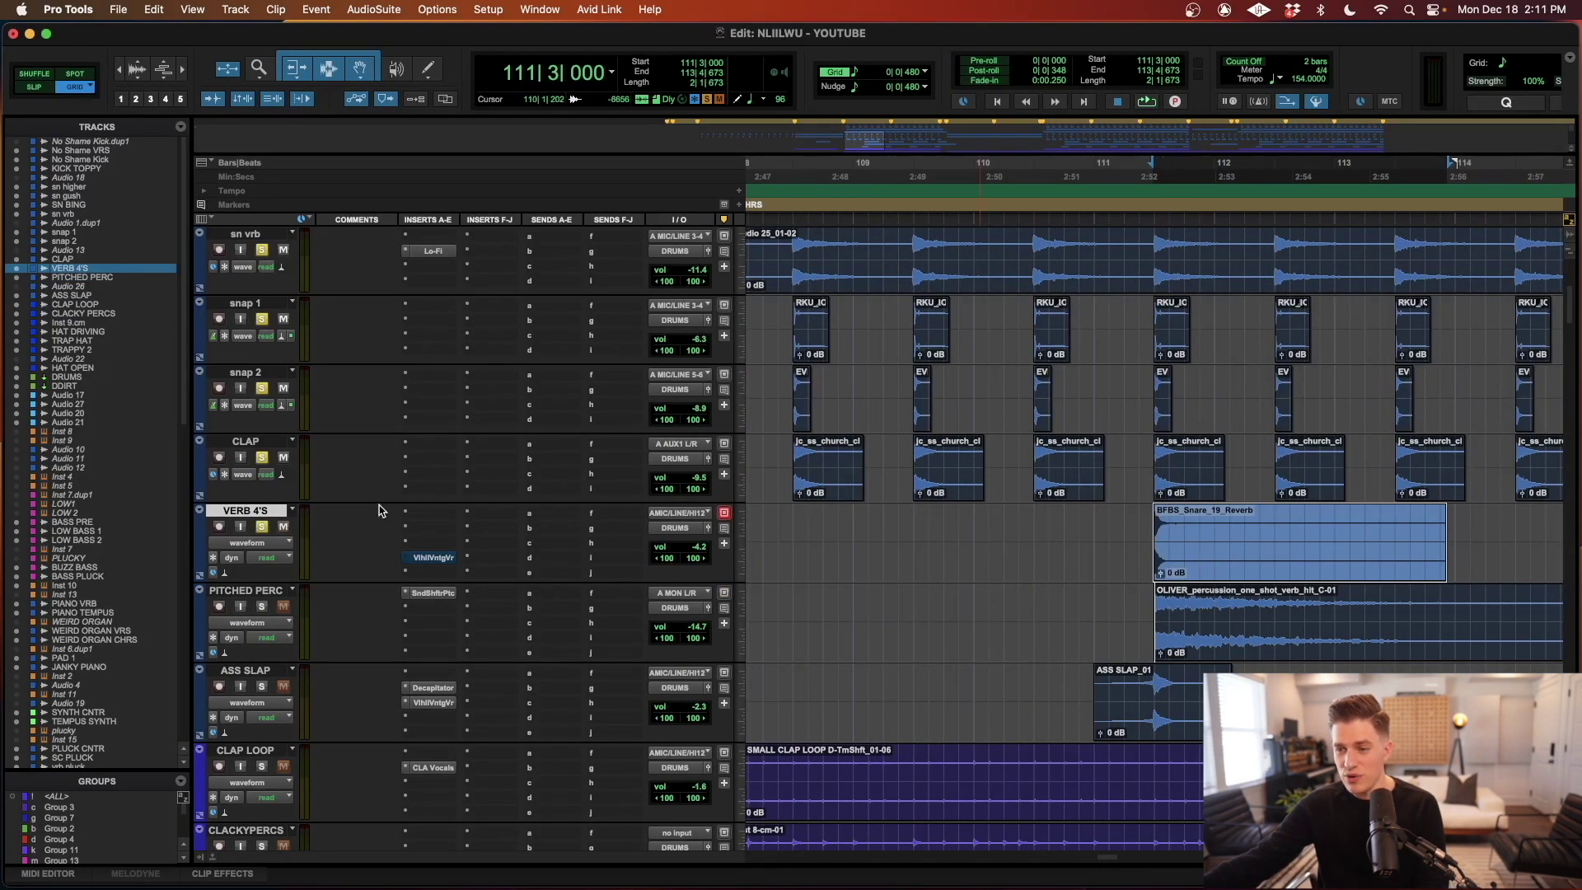
click(264, 459)
scroll(1231, 572, right, 3)
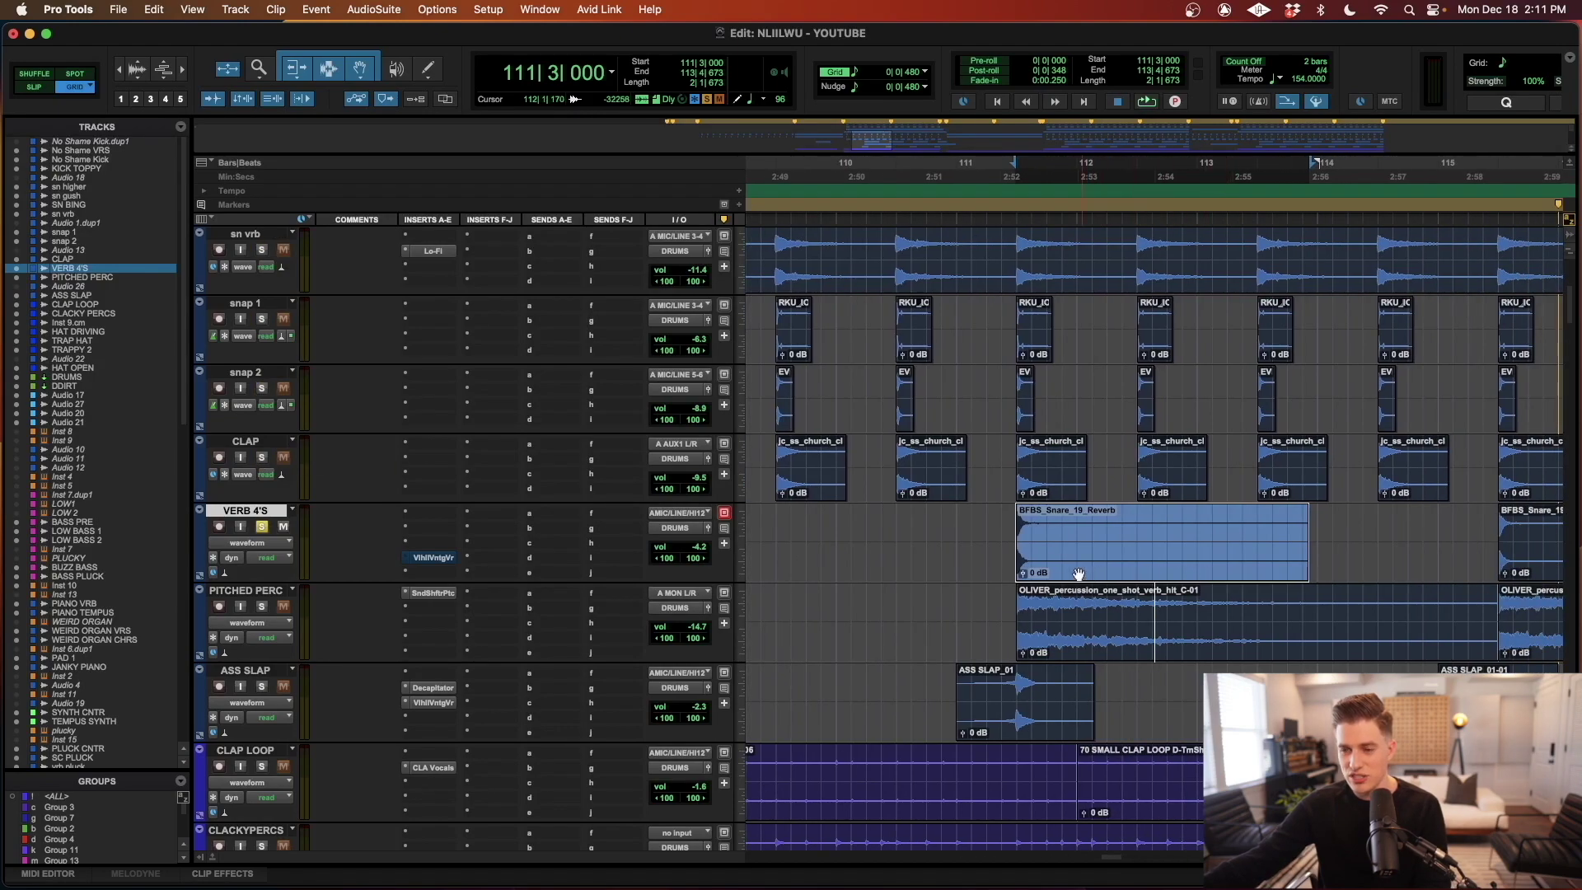
key(space)
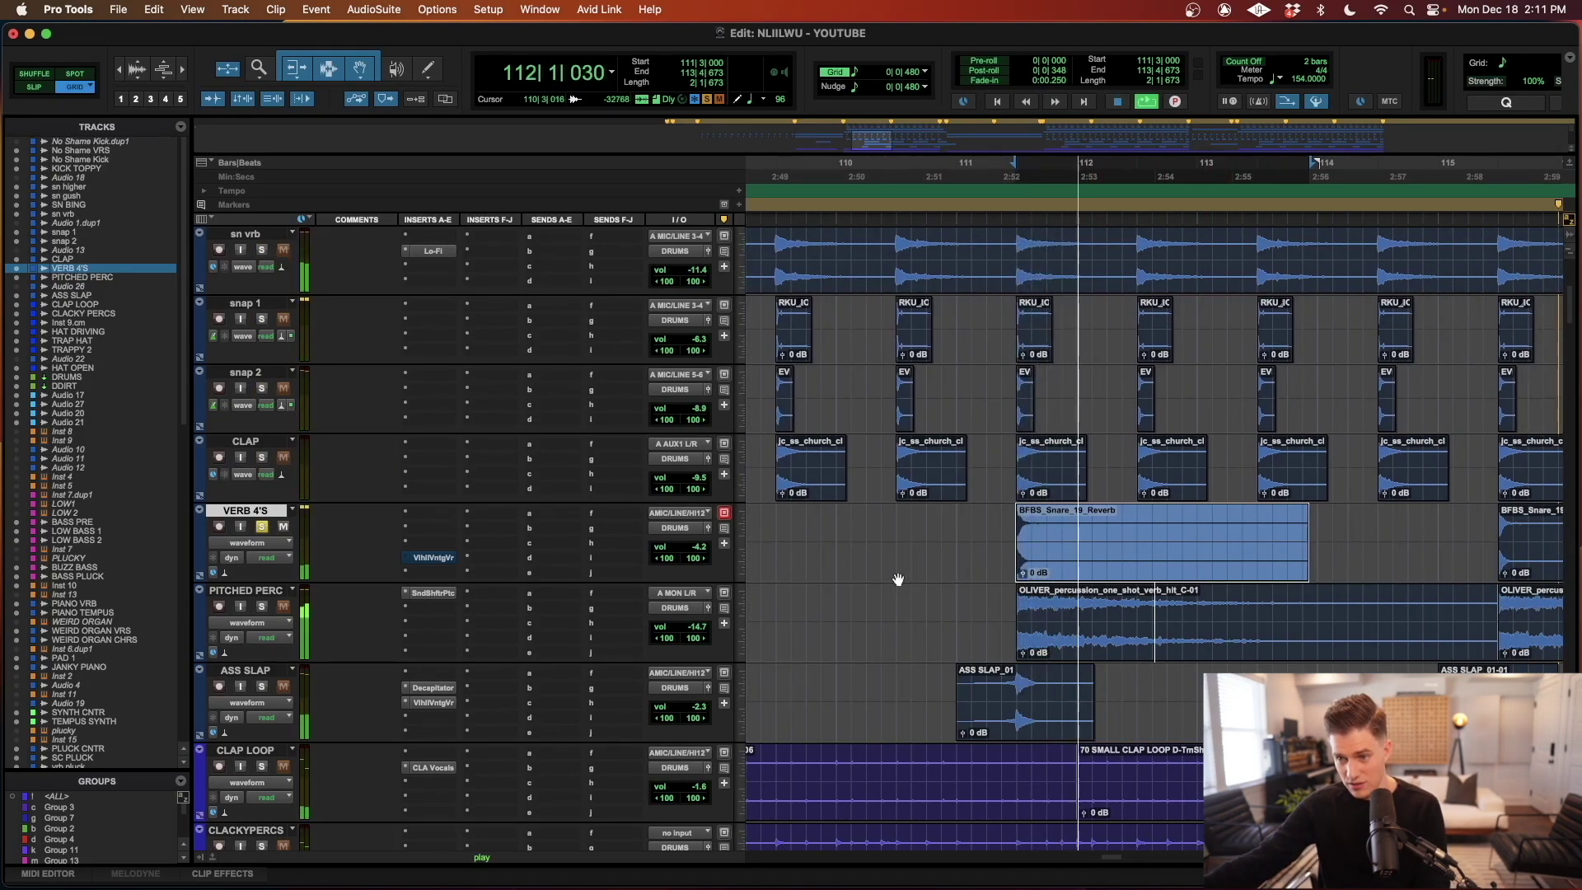
key(space)
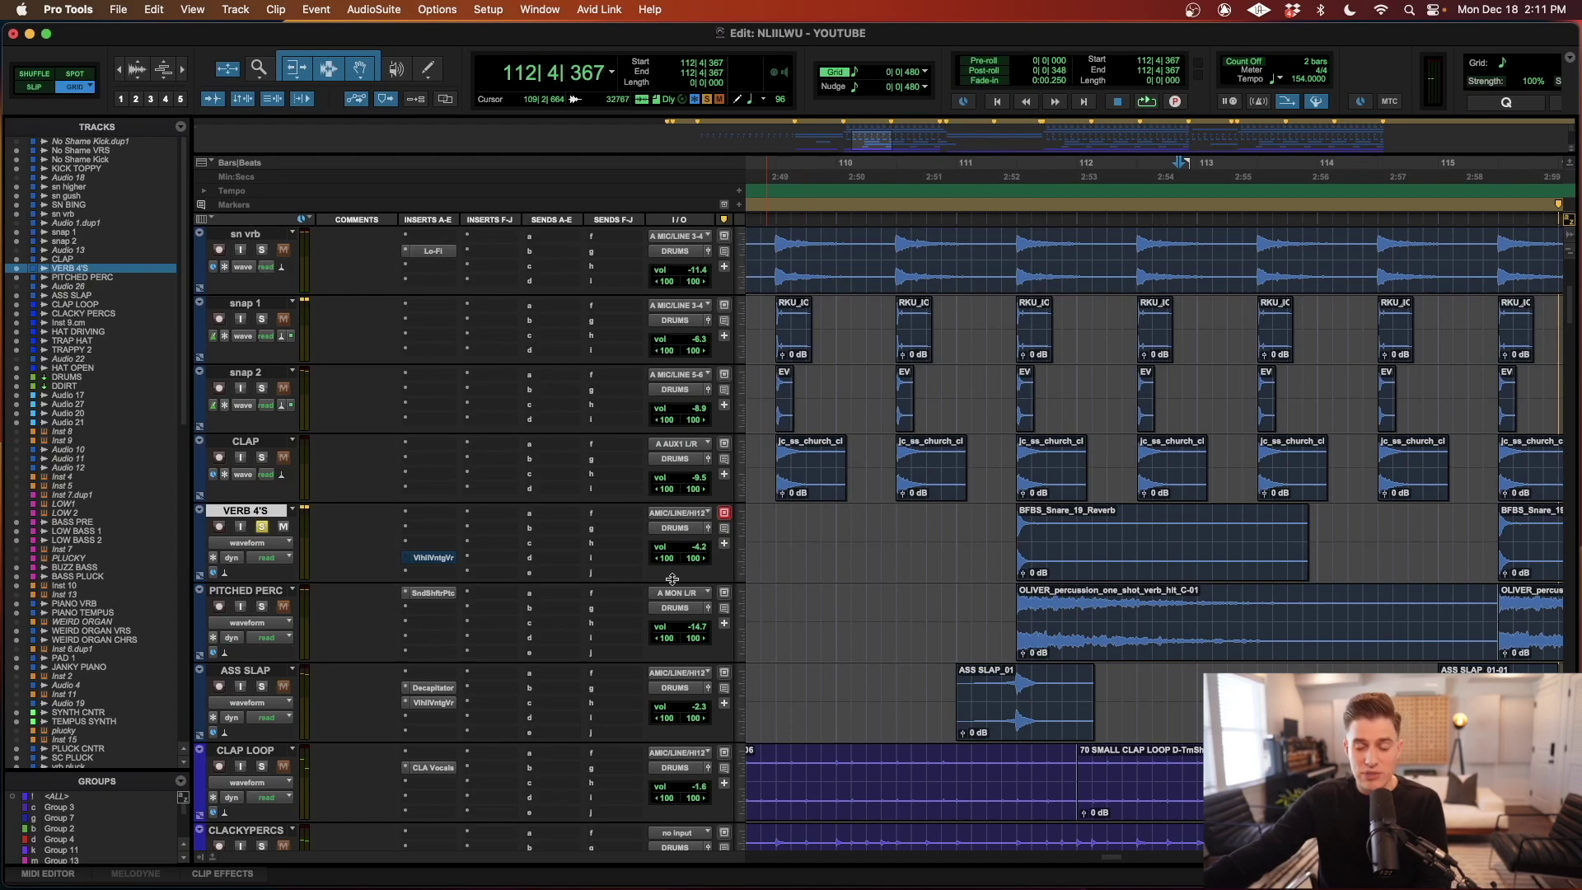
- Inspect the ValhallaVintageVerb settings on the VERB 4'S track and close the plugin window
click(434, 558)
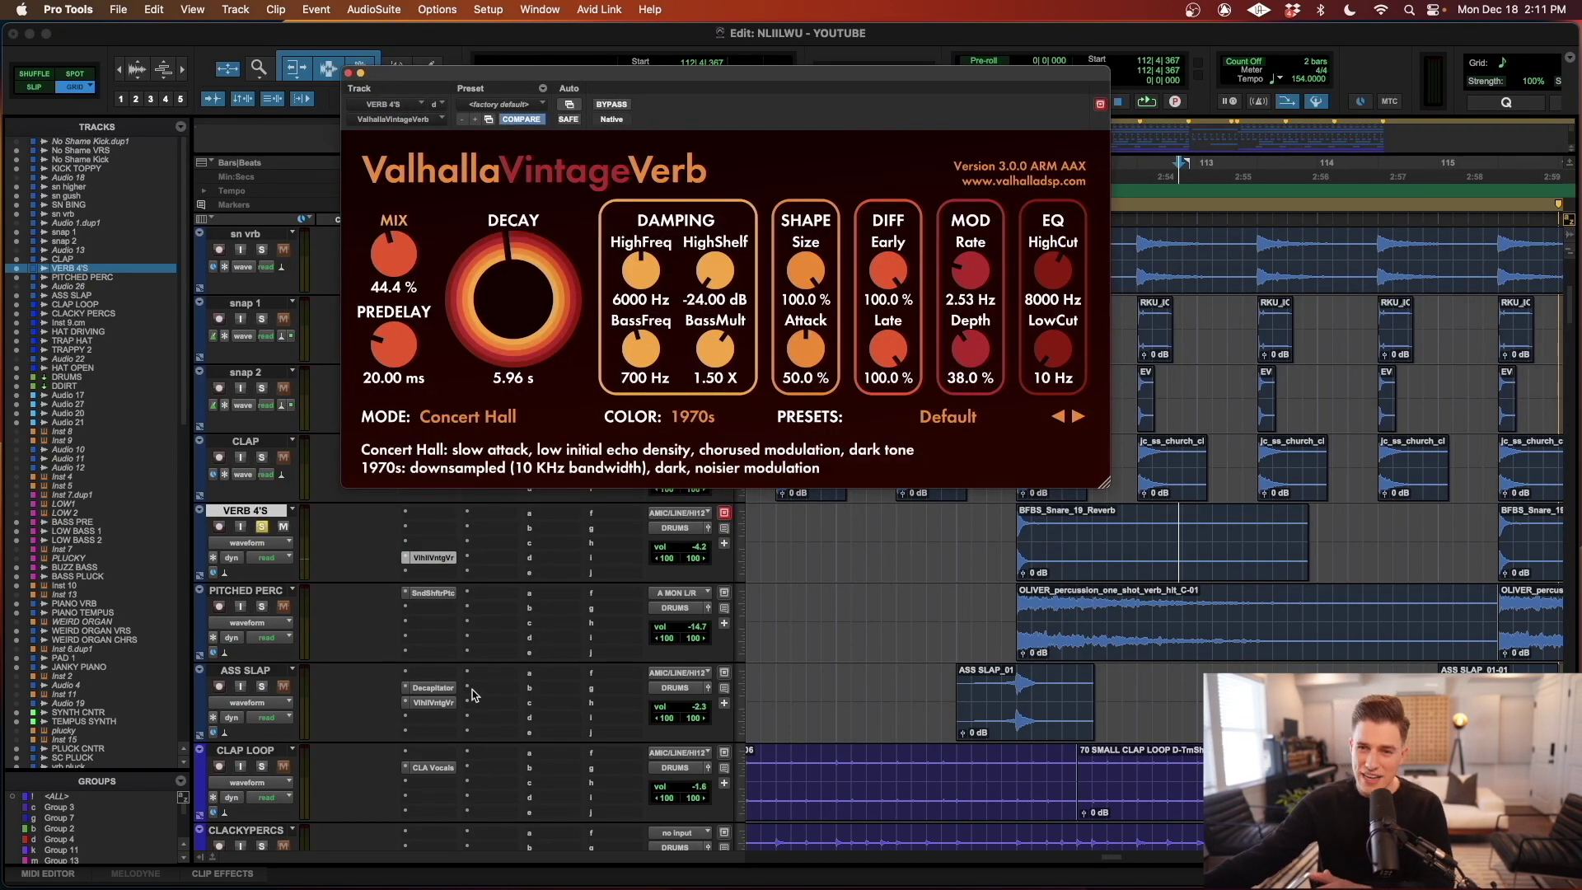
click(350, 74)
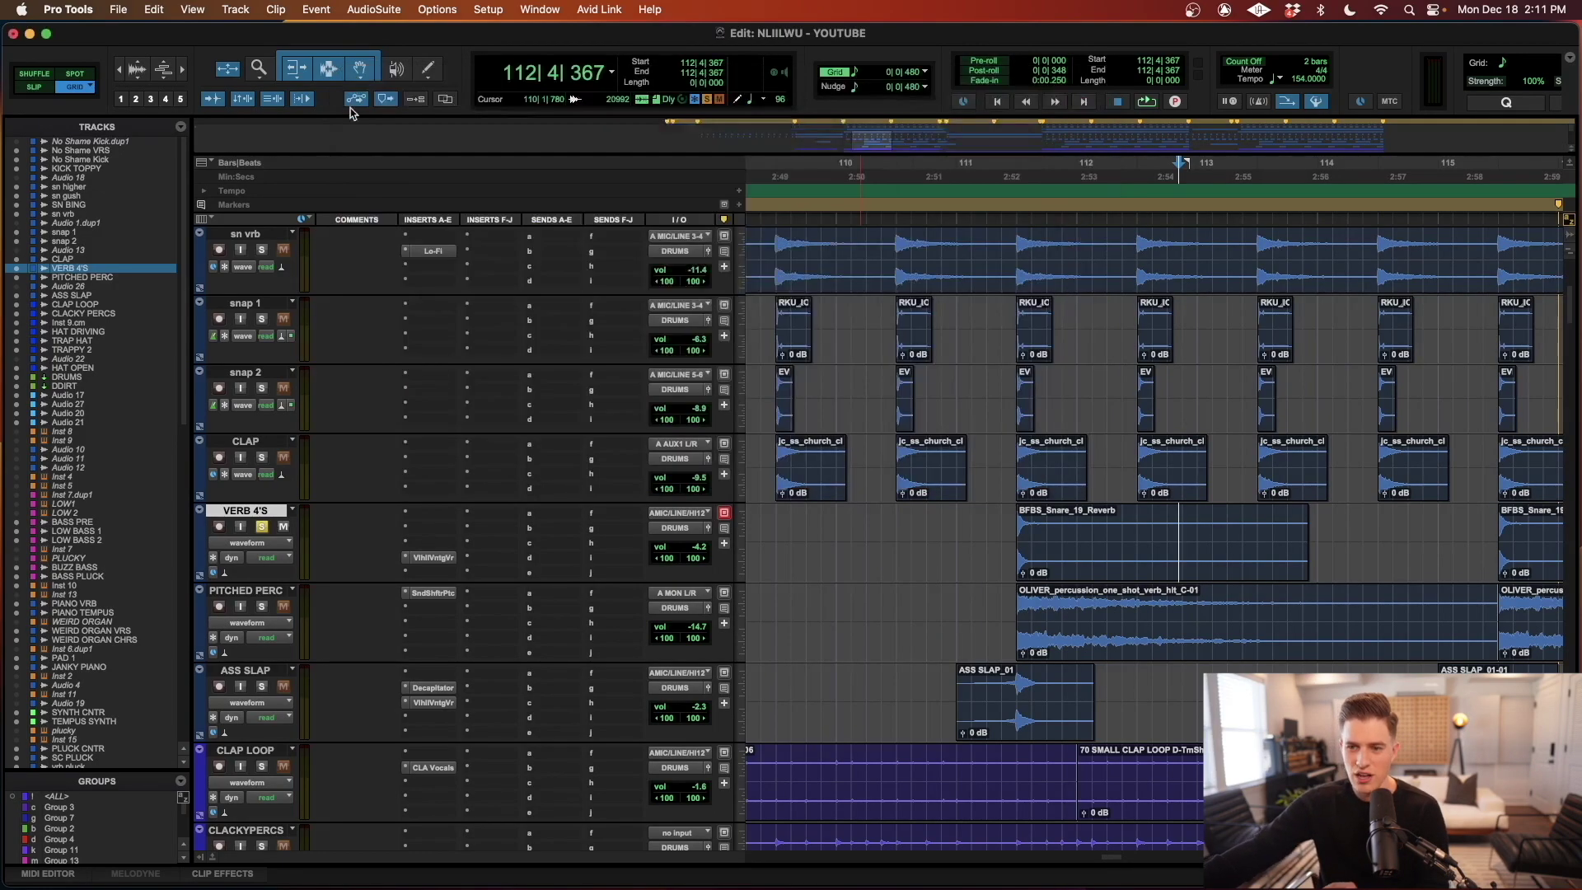
click(451, 558)
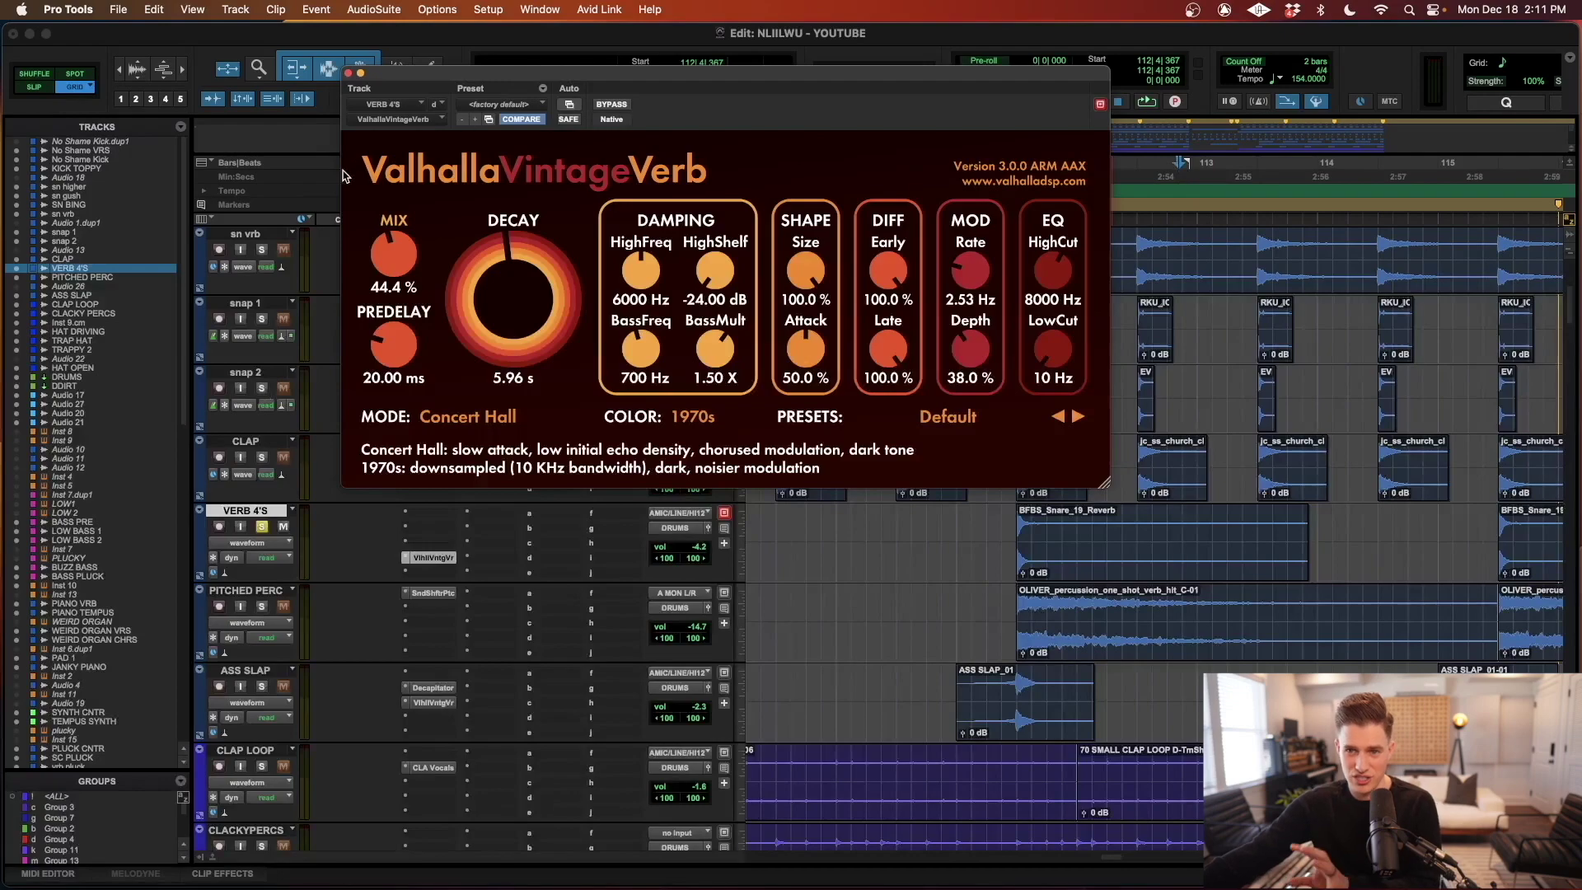
click(348, 74)
- Play the soloed VERB 4'S track from 111|1|000 through its first chorus reverb snare hit
click(960, 518)
click(1092, 572)
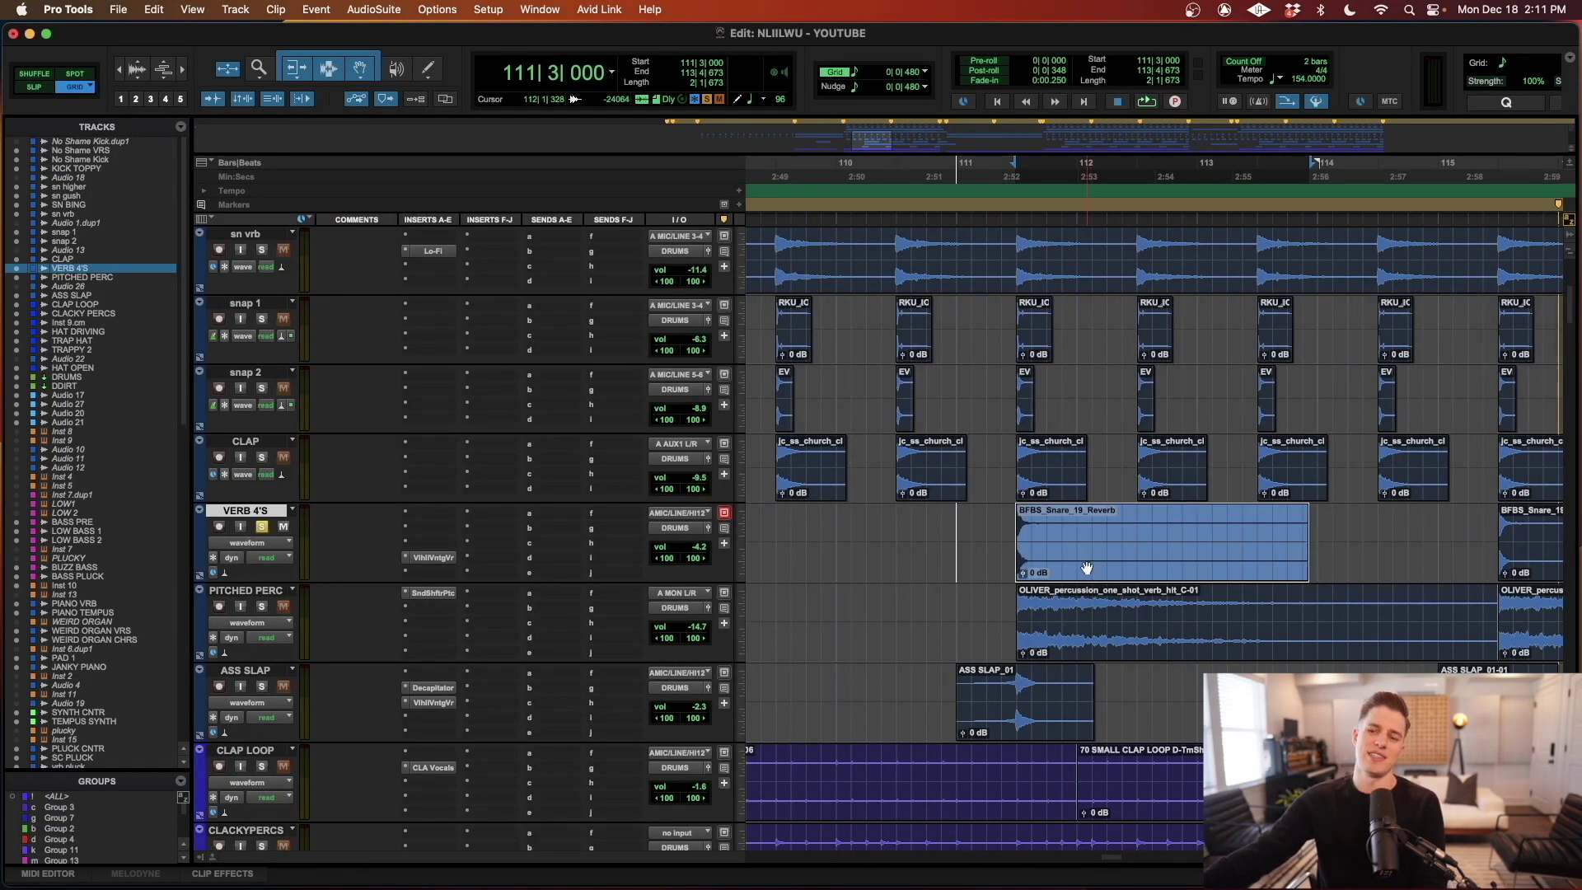
key(space)
click(953, 536)
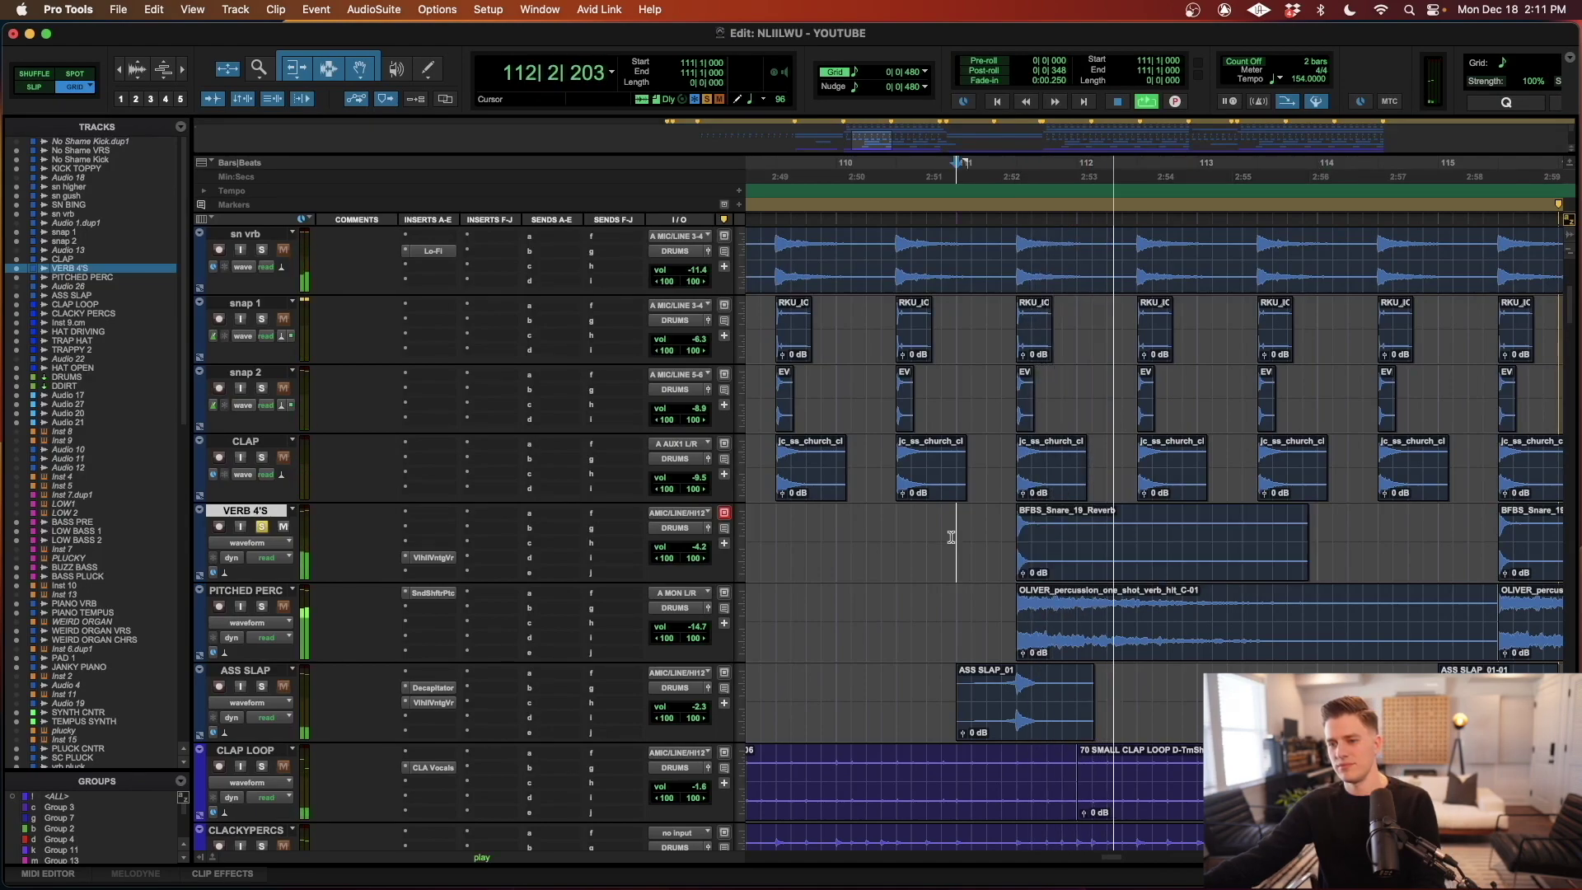
key(space)
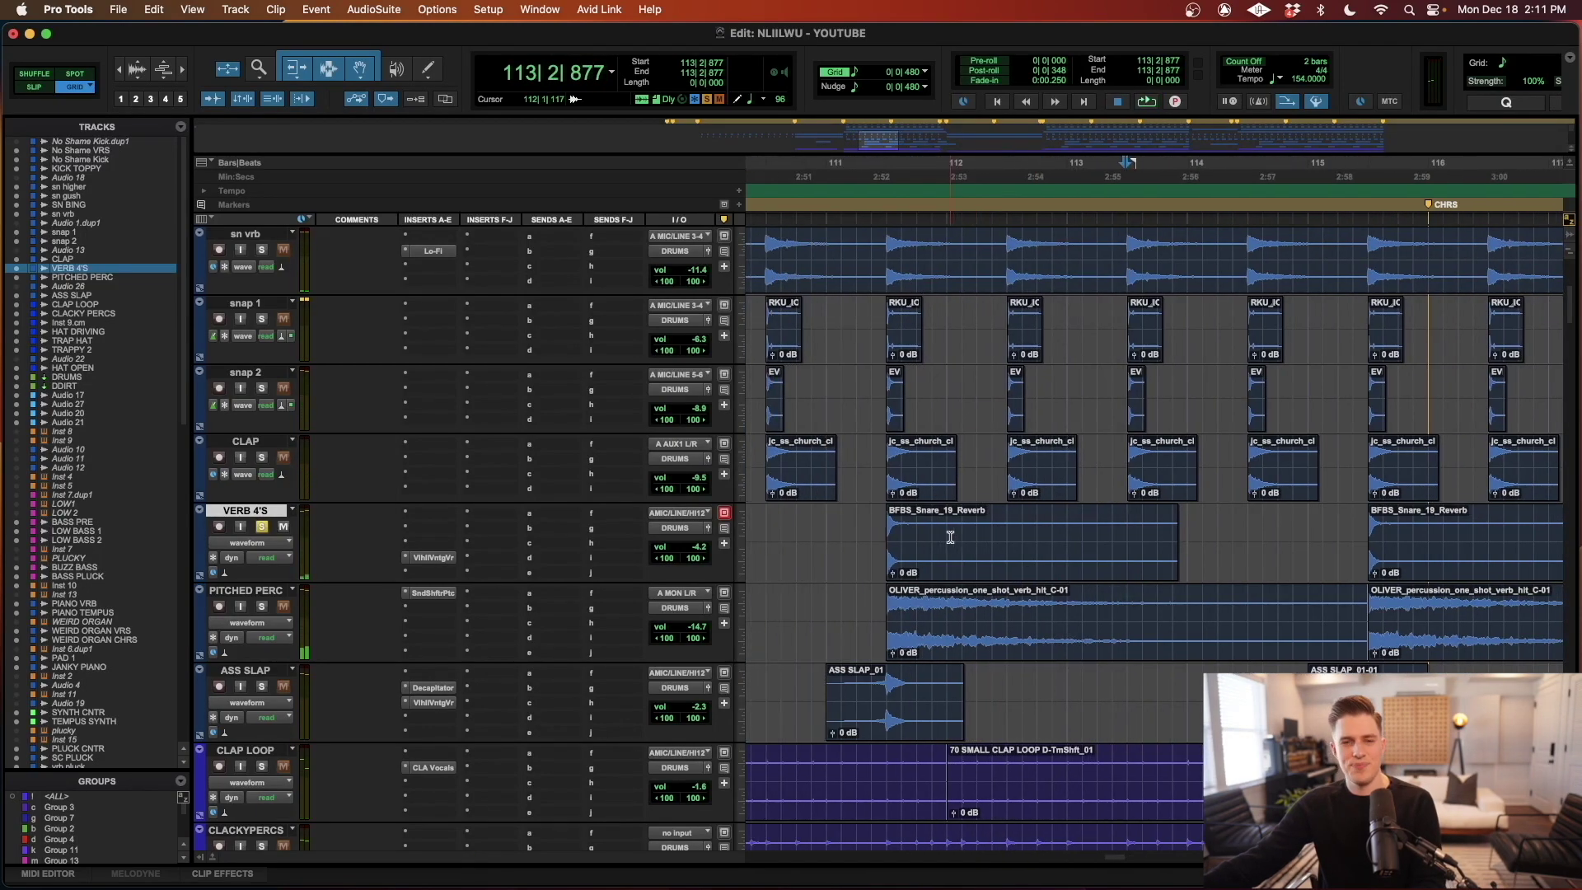
- Solo the ASS SLAP track alongside VERB 4'S and place the edit cursor near its first chorus clip
click(937, 689)
key(r)
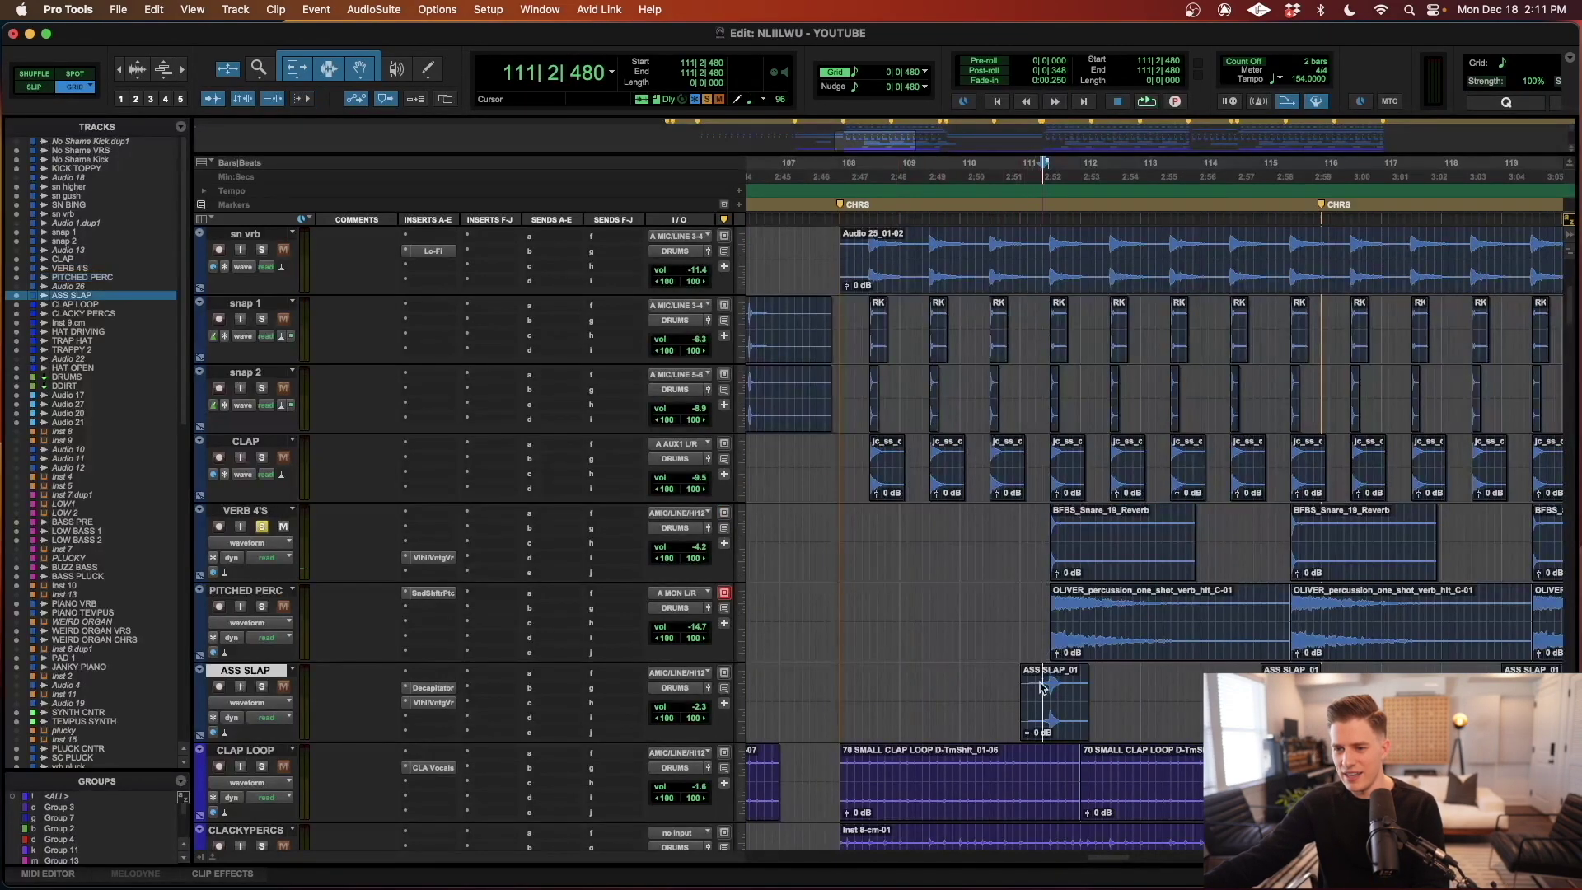
key(t)
key(t)
click(1042, 684)
key(shift+s)
key(r)
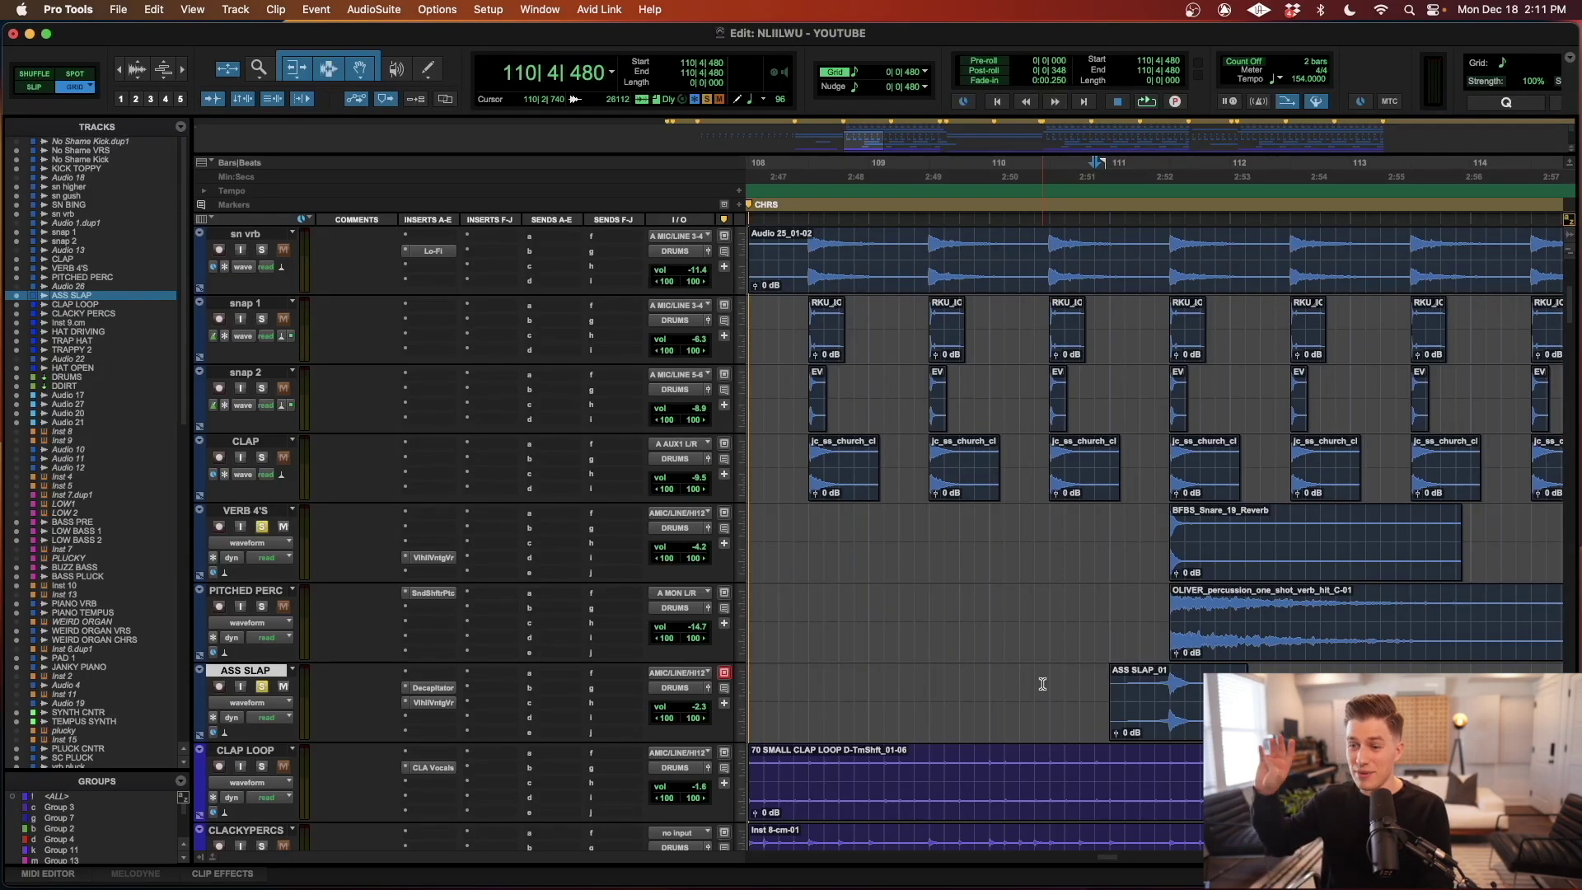
- Split the first chorus ASS SLAP_01 clip at 111|2|895 and enlarge the displayed waveform height
key(super+bracketleft)
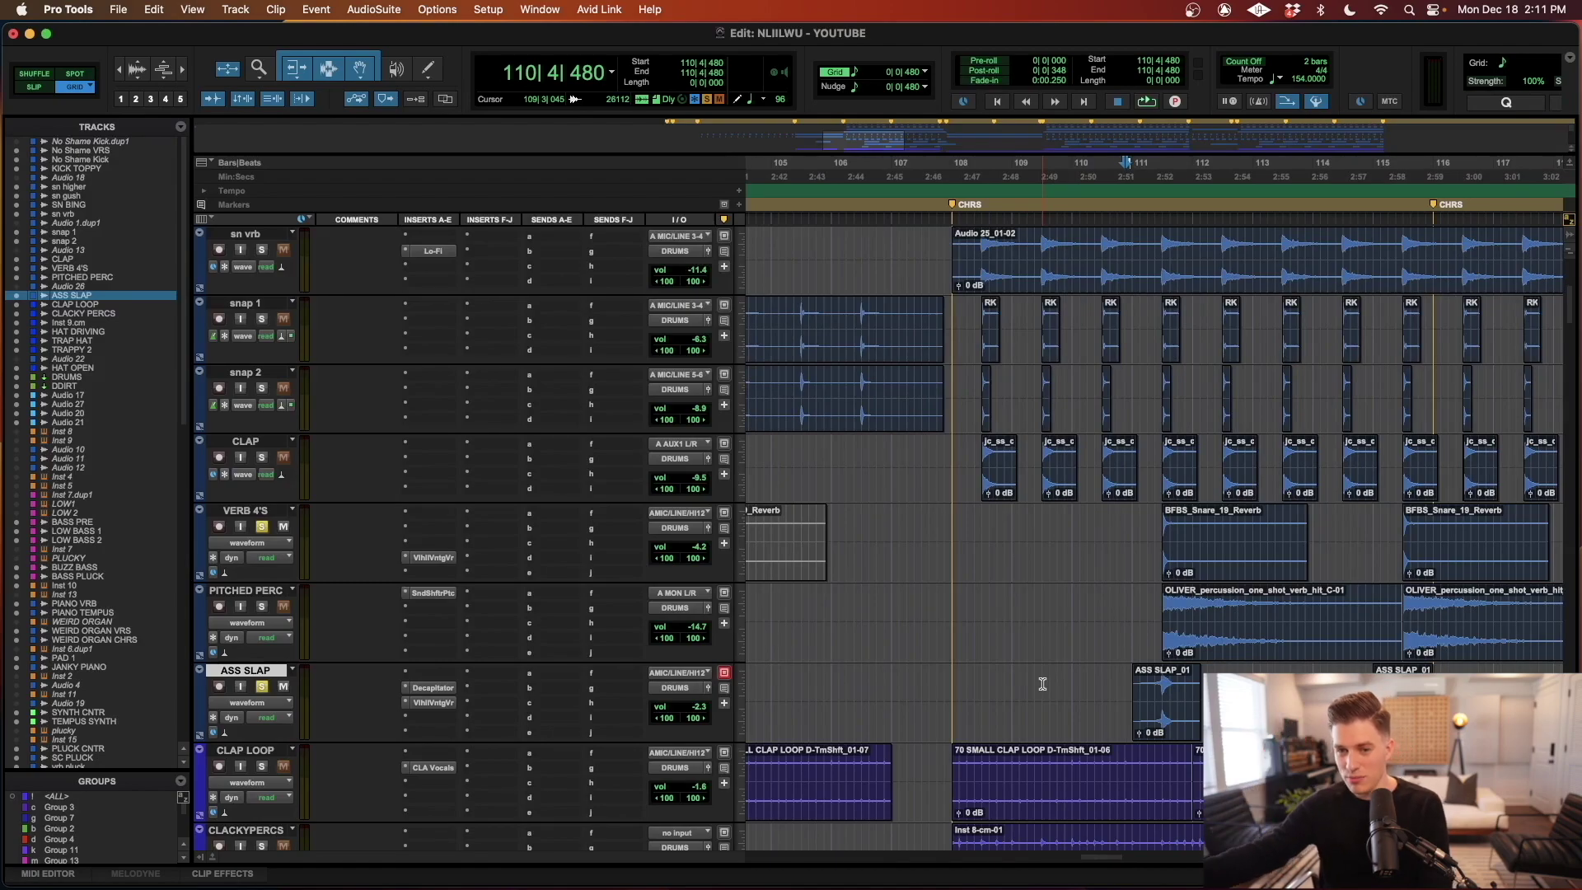
key(super+bracketright)
key(super+bracketright)
click(1302, 701)
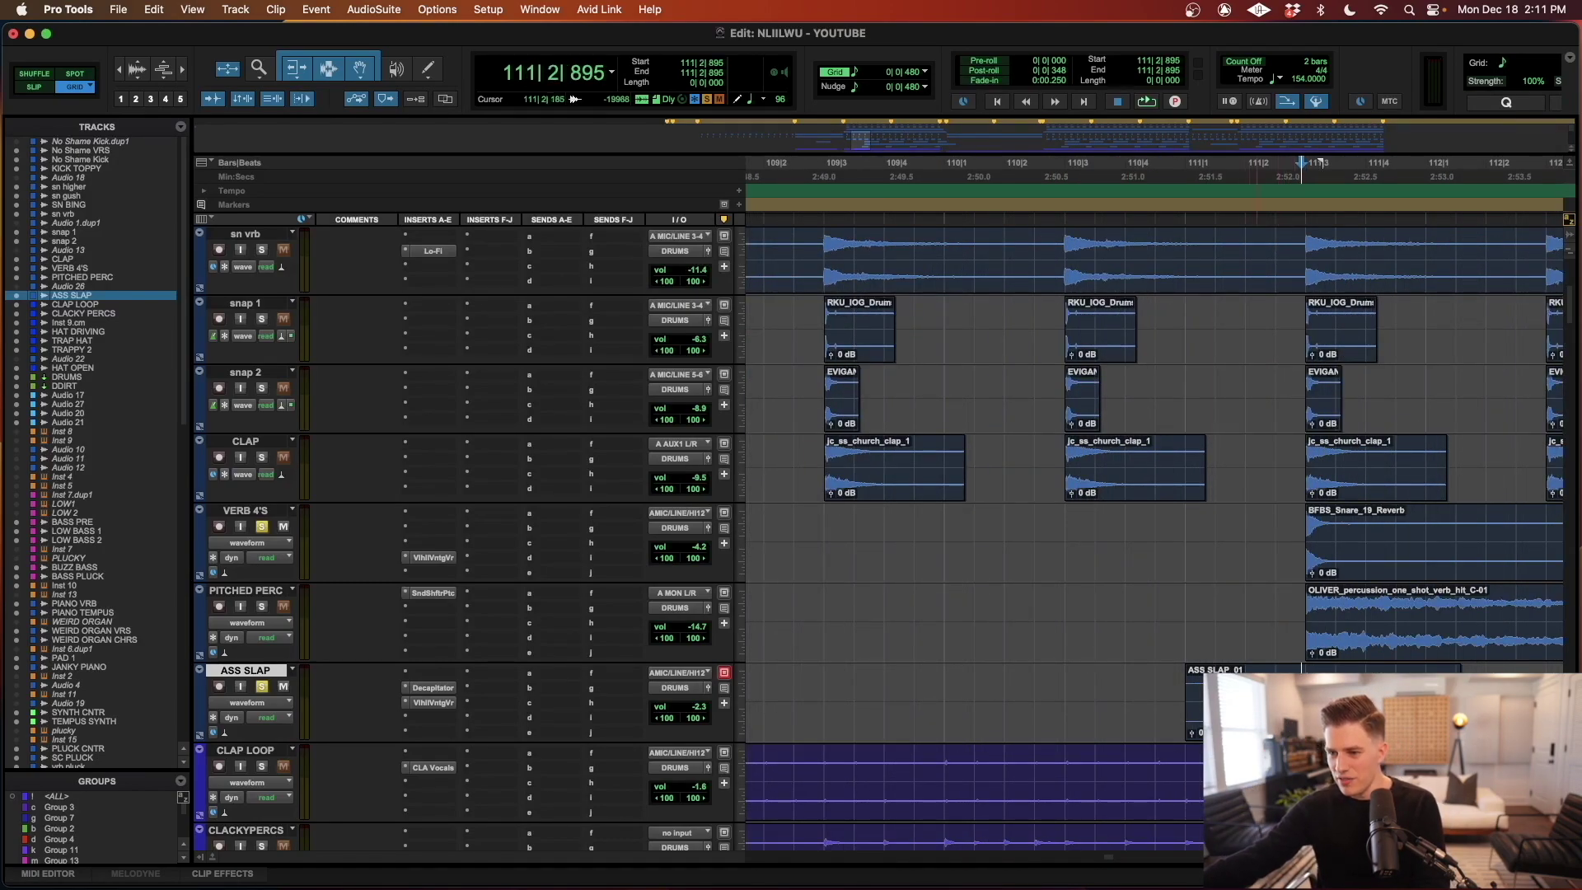
key(super+alt+bracketright)
key(super+alt+bracketright)
key(super+alt+bracketleft)
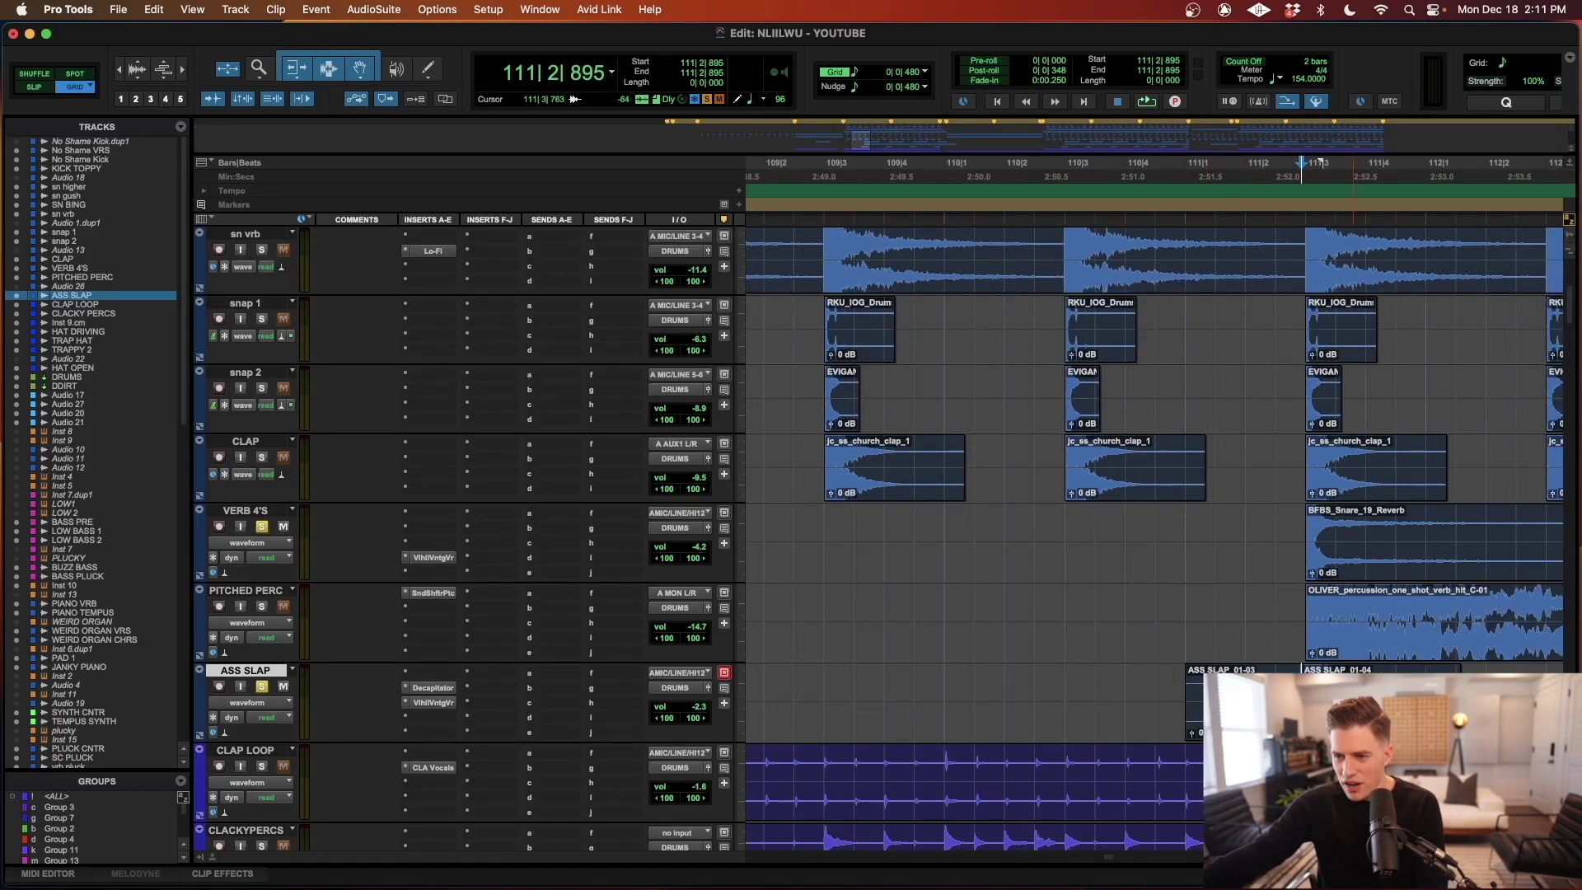
- Select the second part of the split ASS SLAP clip, starting at 111|2|895, and examine its waveform against the grid
key(super+bracketleft)
shift+click(1315, 163)
key(super+bracketright)
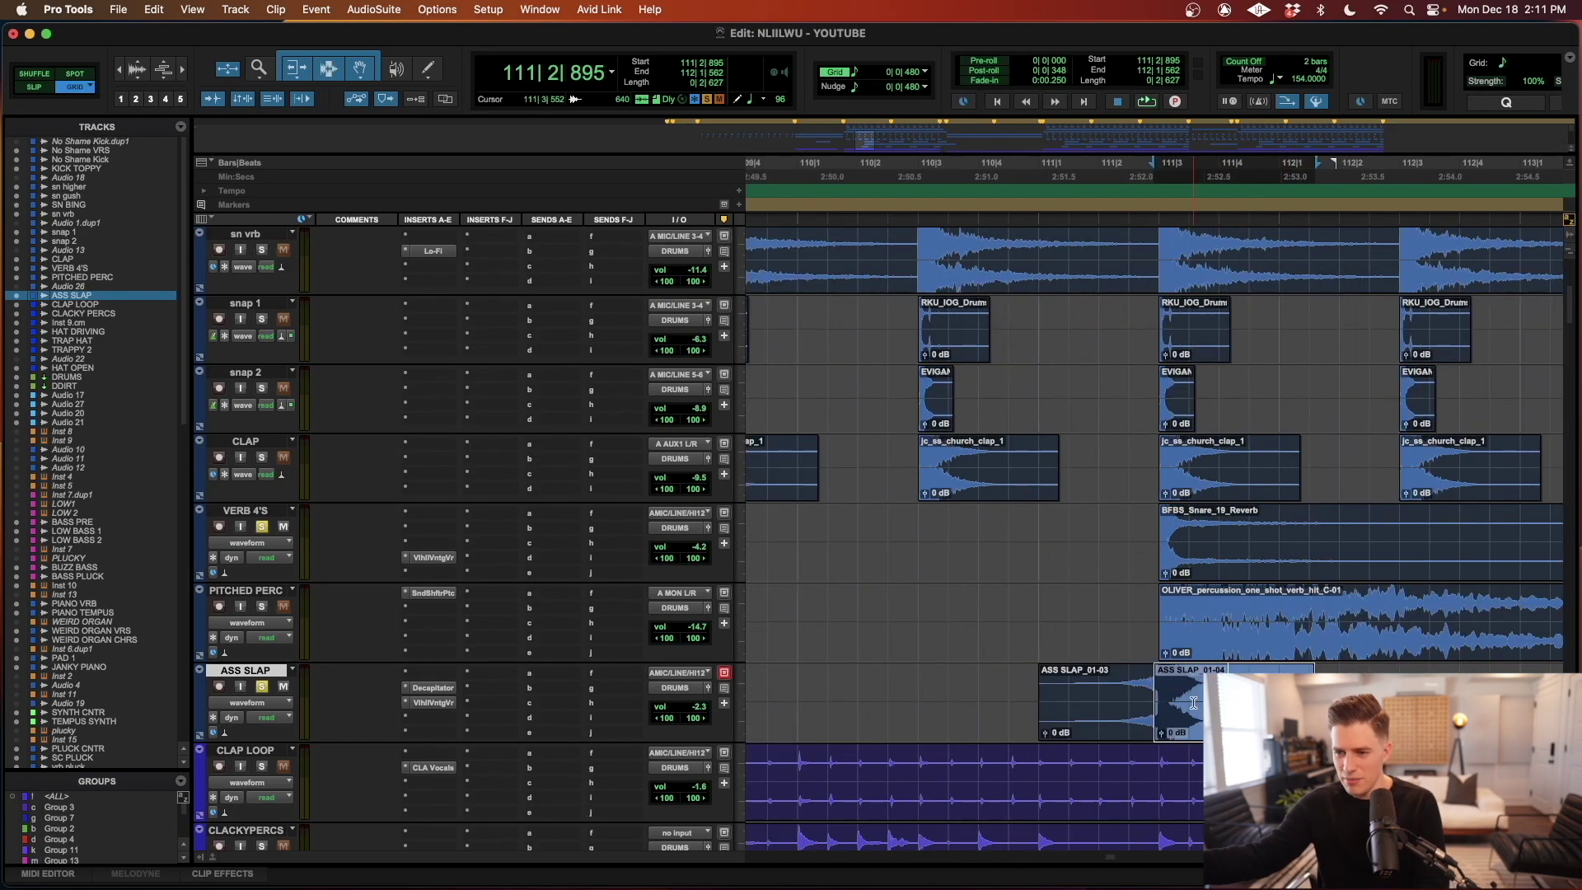
key(super+bracketleft)
- Play the soloed ASS SLAP and VERB 4'S tracks from 111|1|000 through the split slap hit
click(1082, 684)
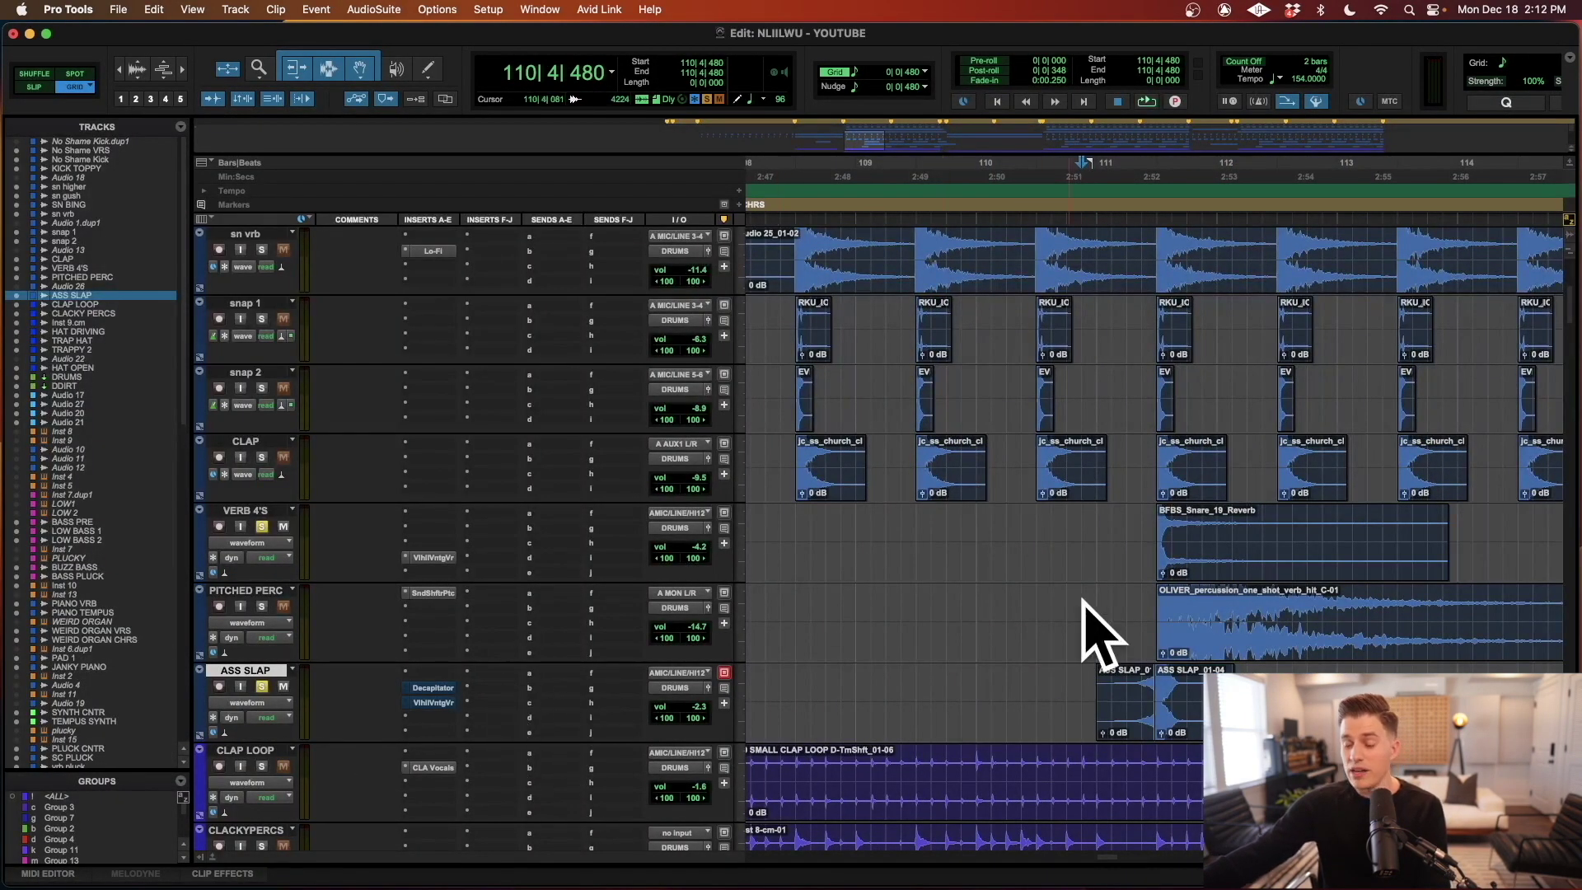
click(1093, 696)
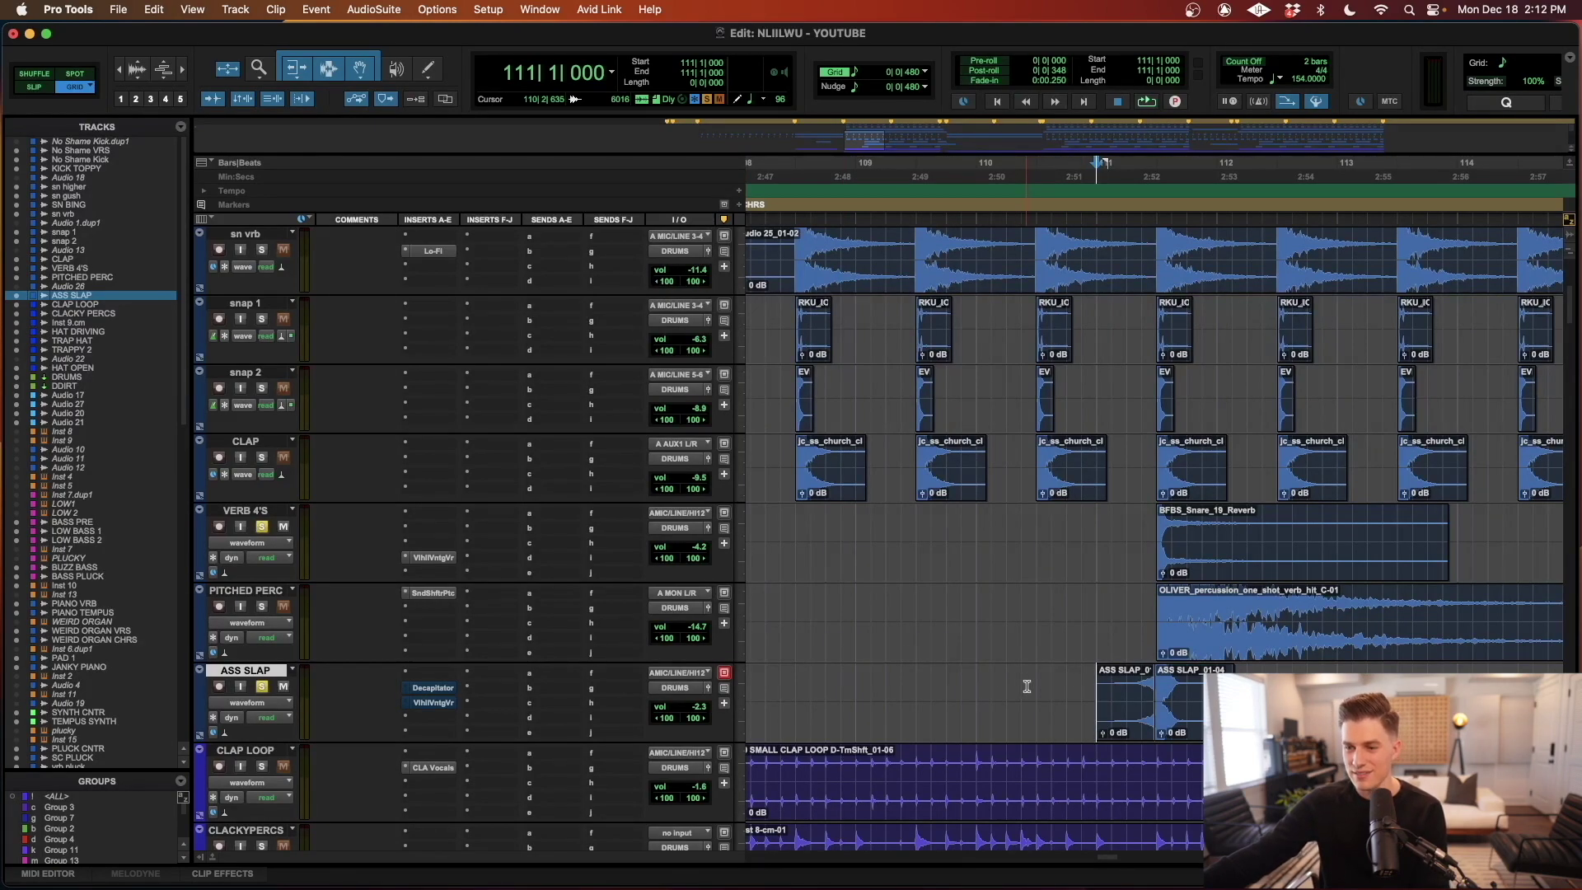
key(space)
key(space)
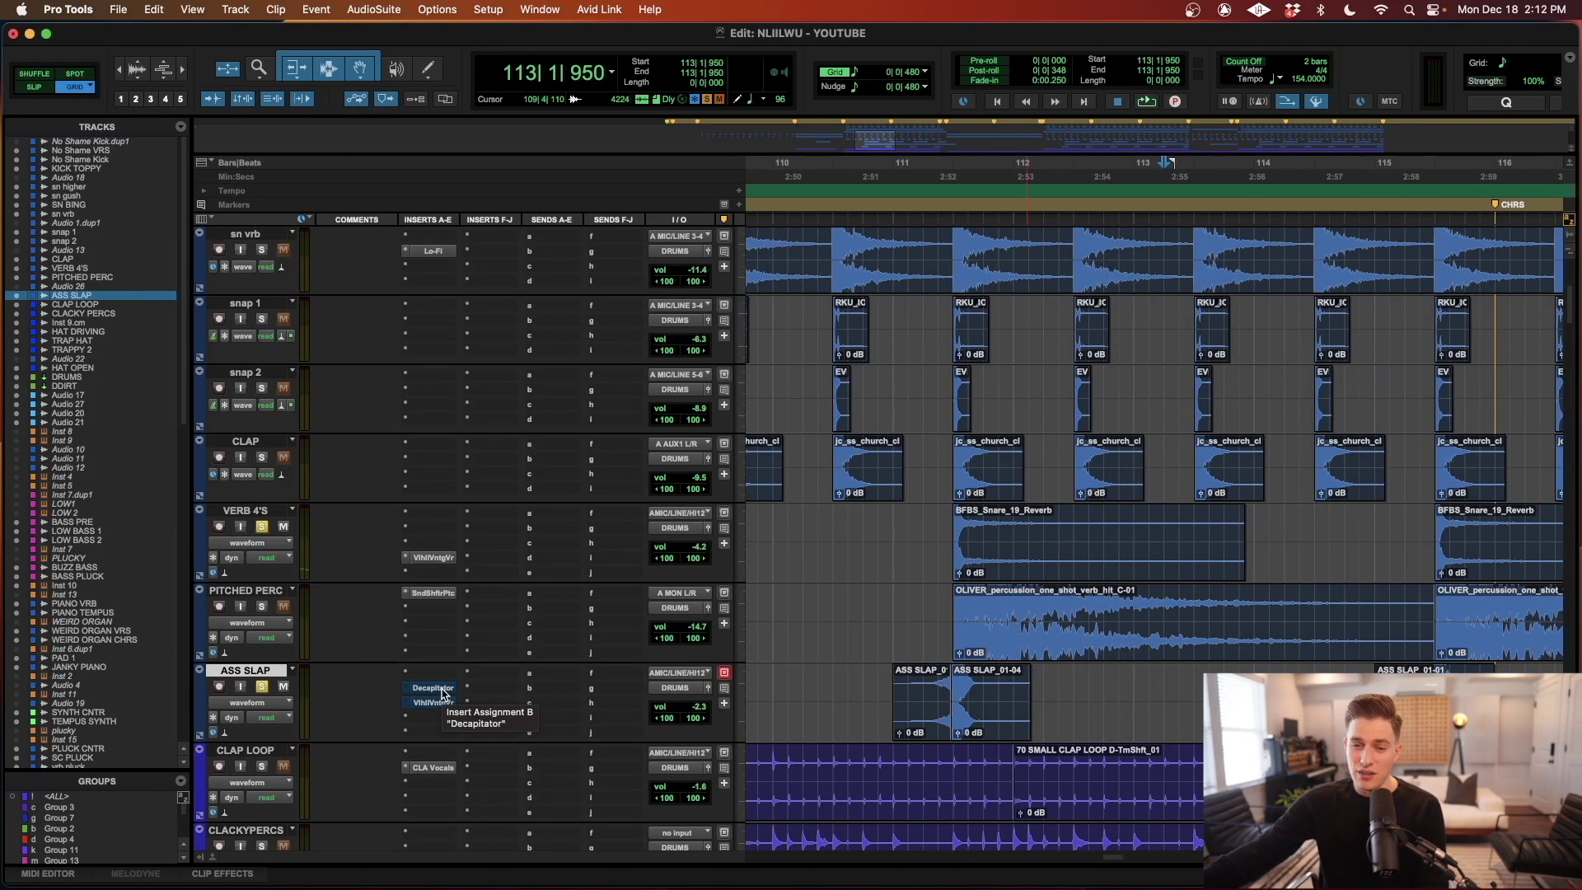
- Inspect the Decapitator and ValhallaVintageVerb plugins on the ASS SLAP track and close the plugin window
click(441, 689)
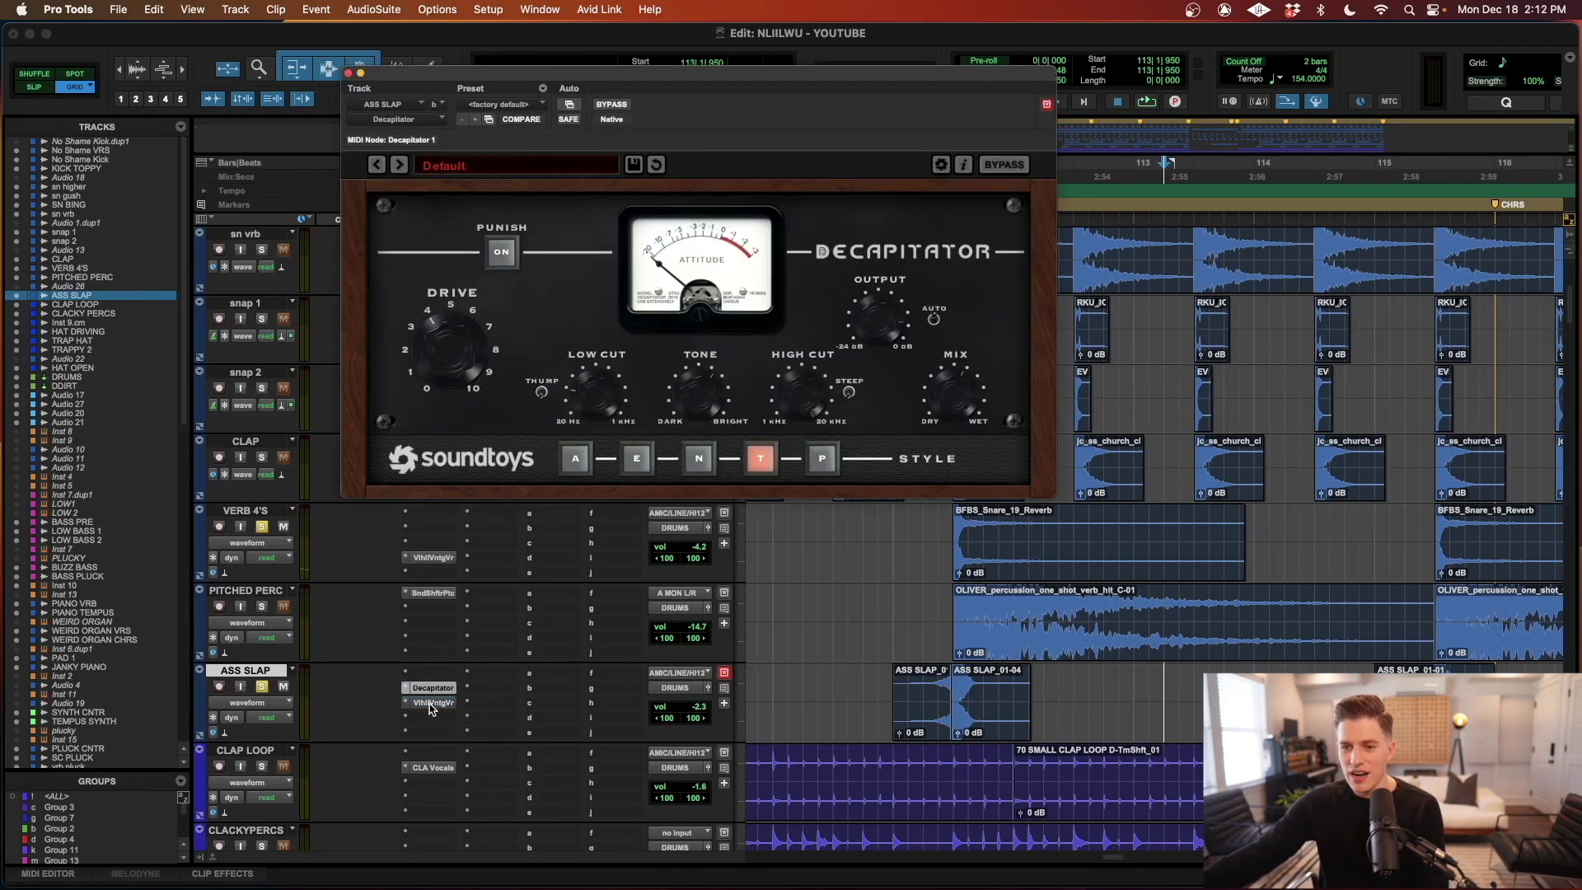
click(431, 703)
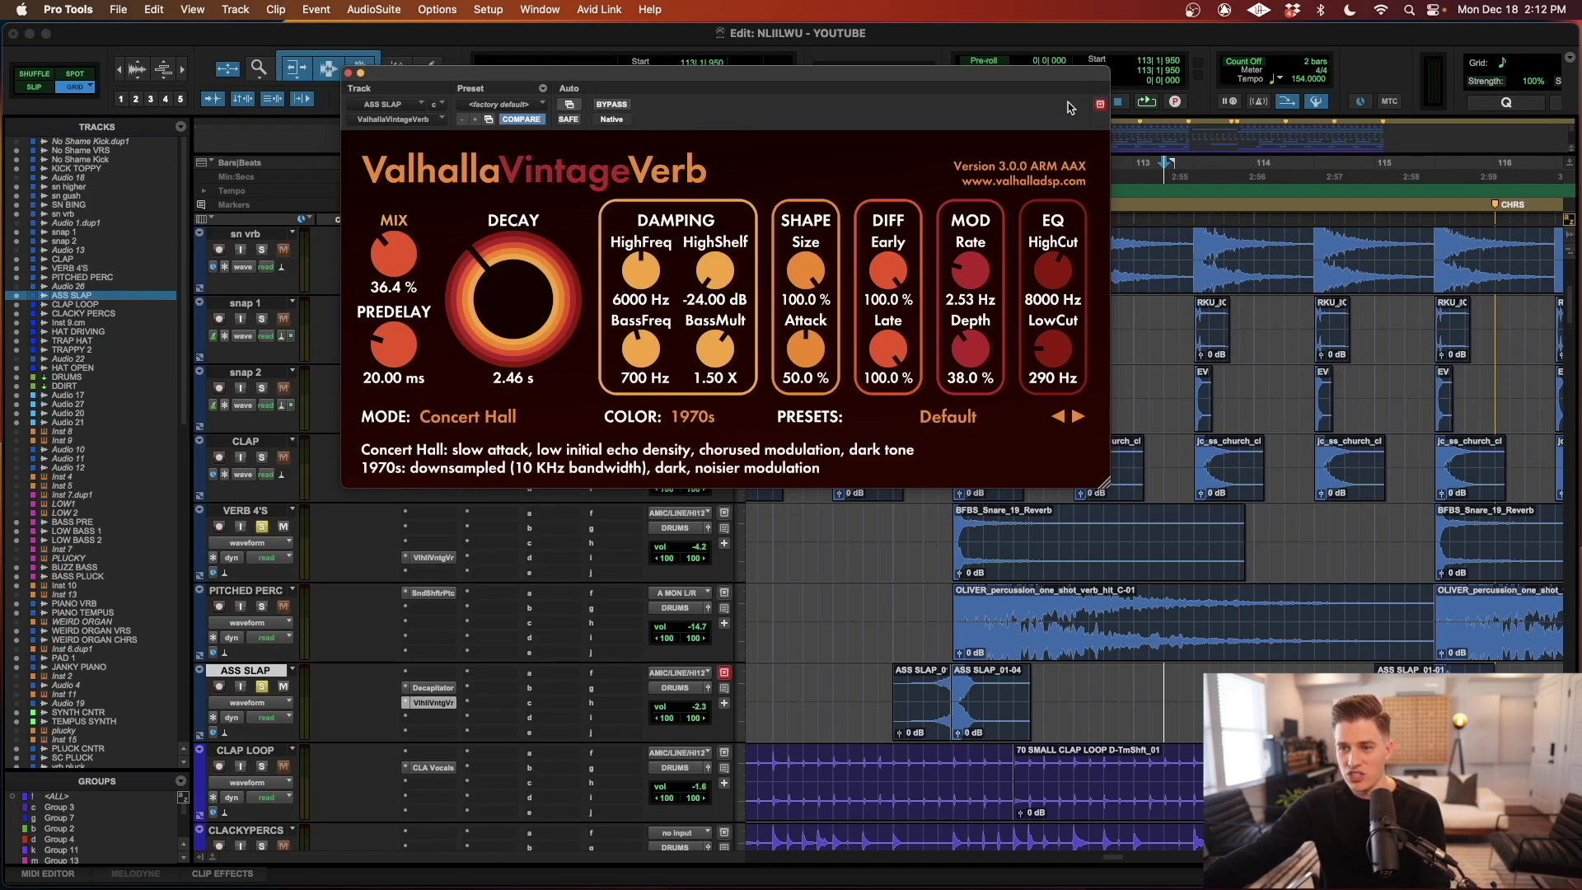
click(348, 73)
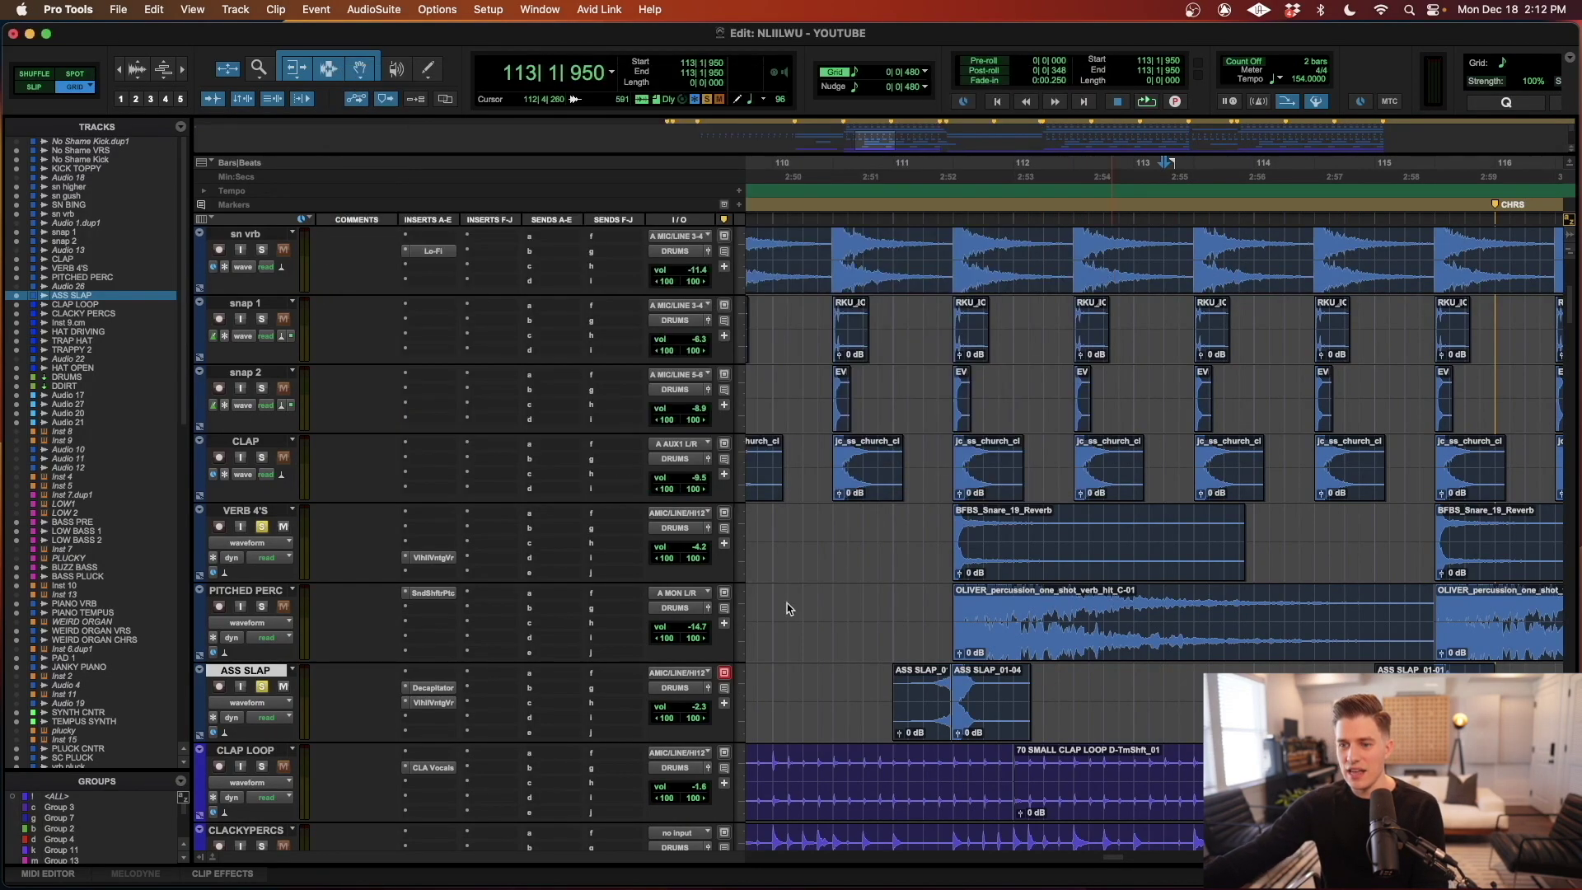
- Replay the first layered fourth hit from 111|1|000 with VERB 4'S and ASS SLAP soloed
click(880, 165)
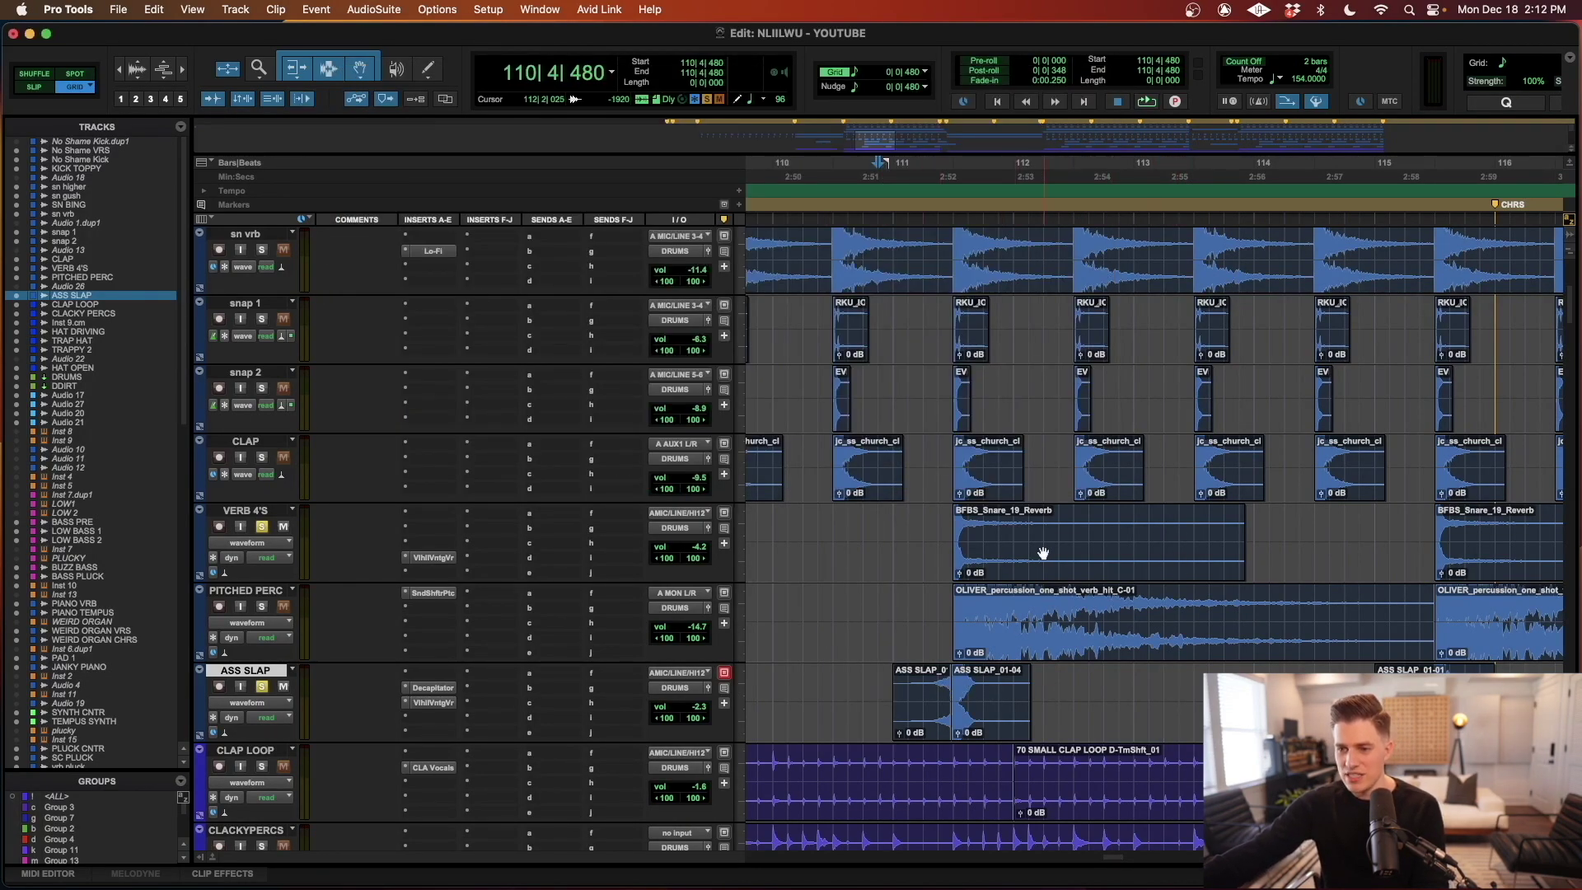
click(891, 690)
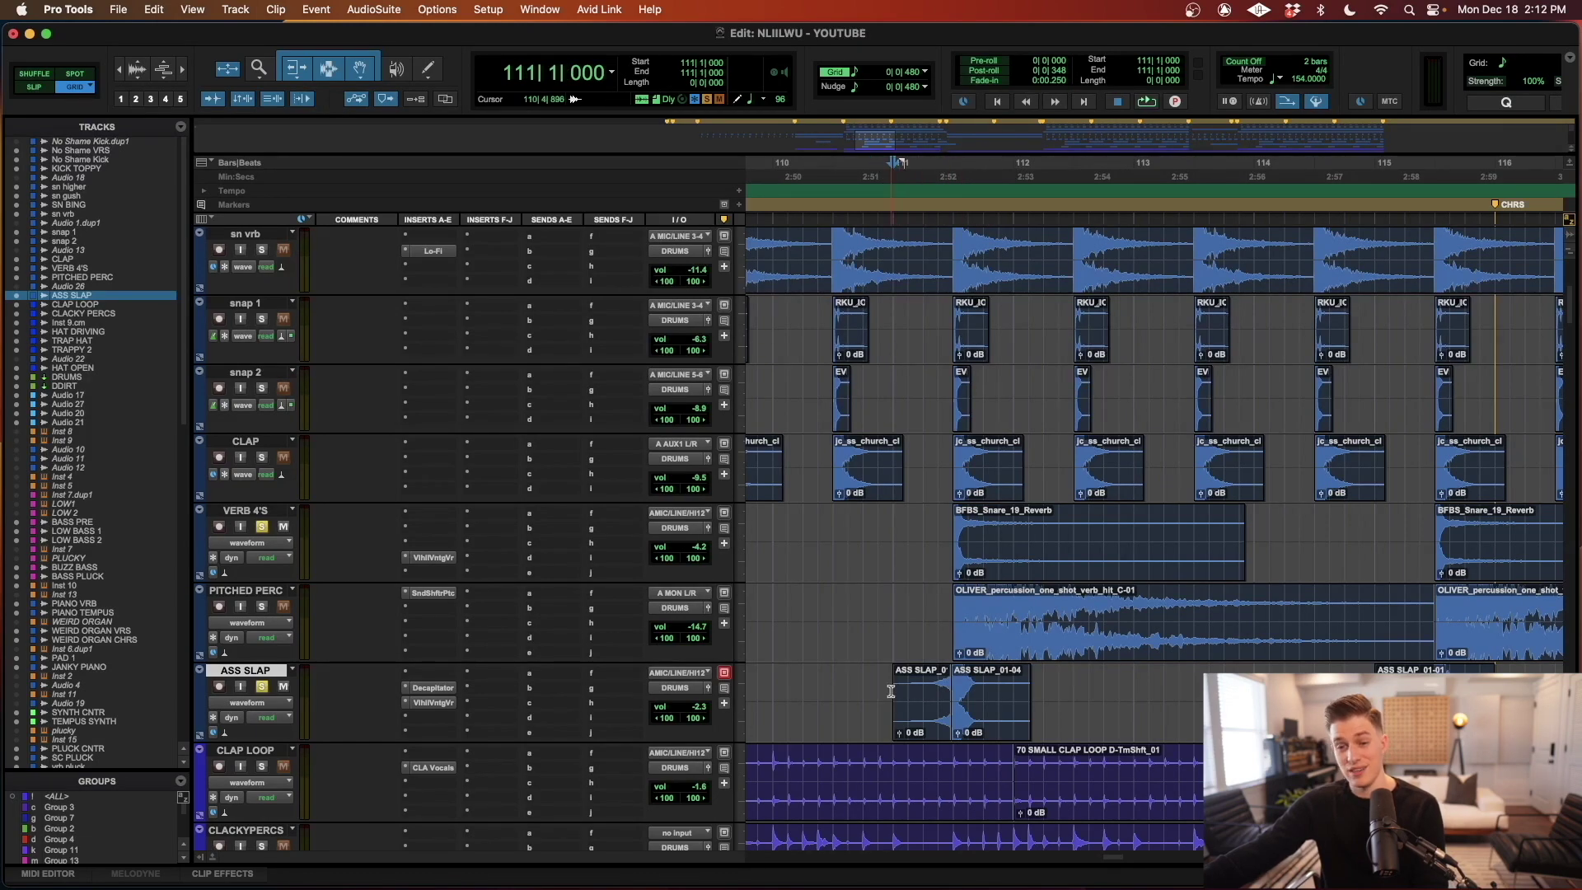
key(space)
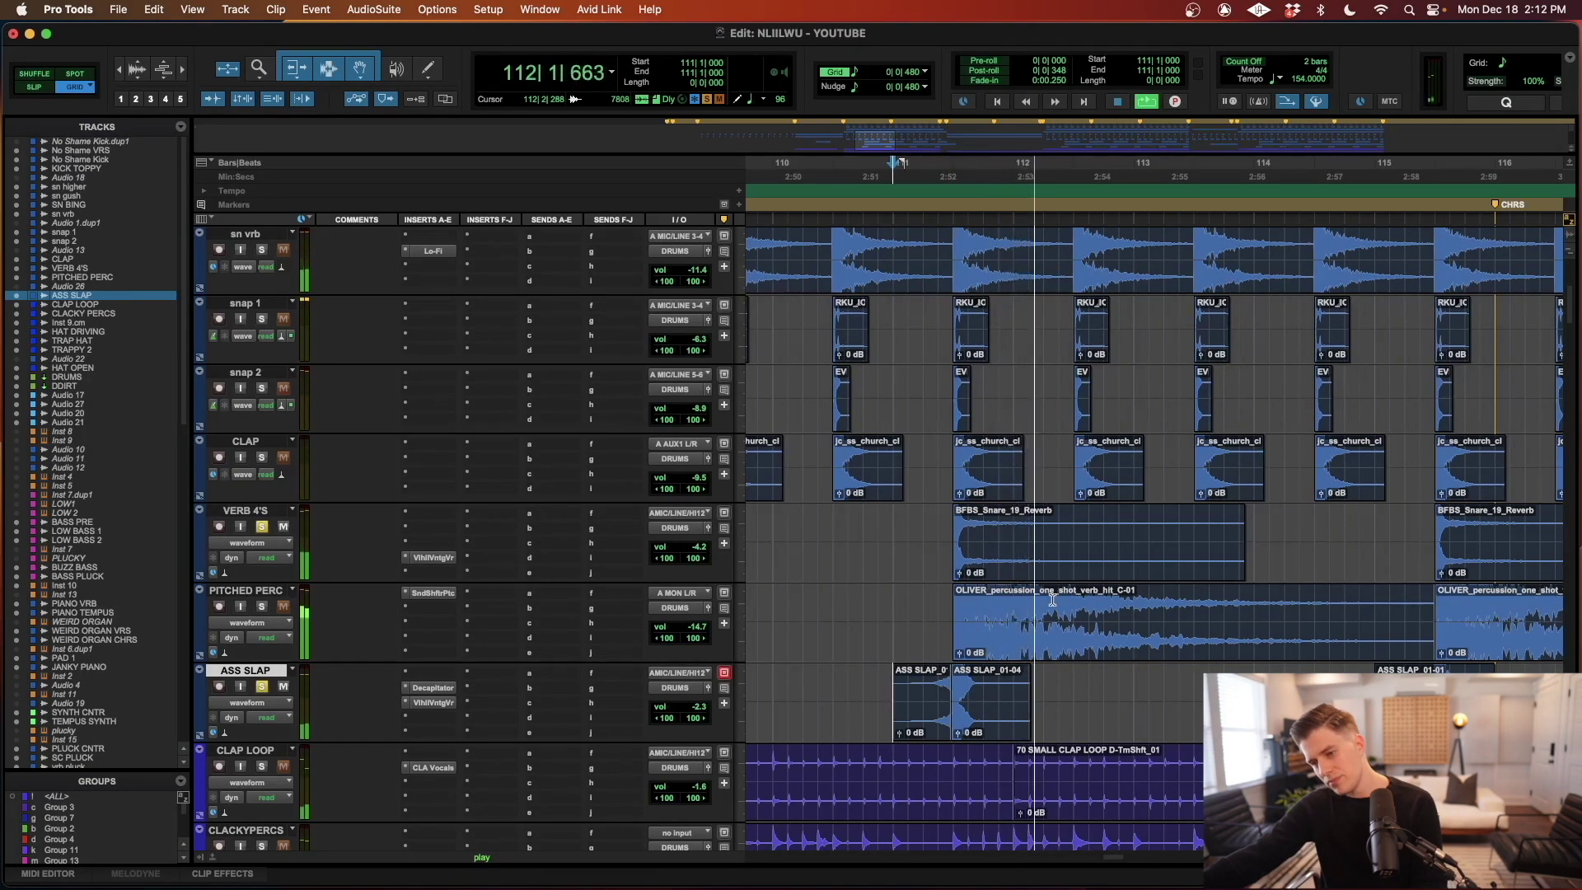
scroll(1052, 599, left, 3)
key(space)
- Solo the PITCHED PERC track and select its first chorus OLIVER_percussion_one_shot_verb_hit_C-01 clip at 111|3|000
click(262, 608)
click(1170, 647)
scroll(1230, 651, right, 3)
scroll(1195, 643, left, 1)
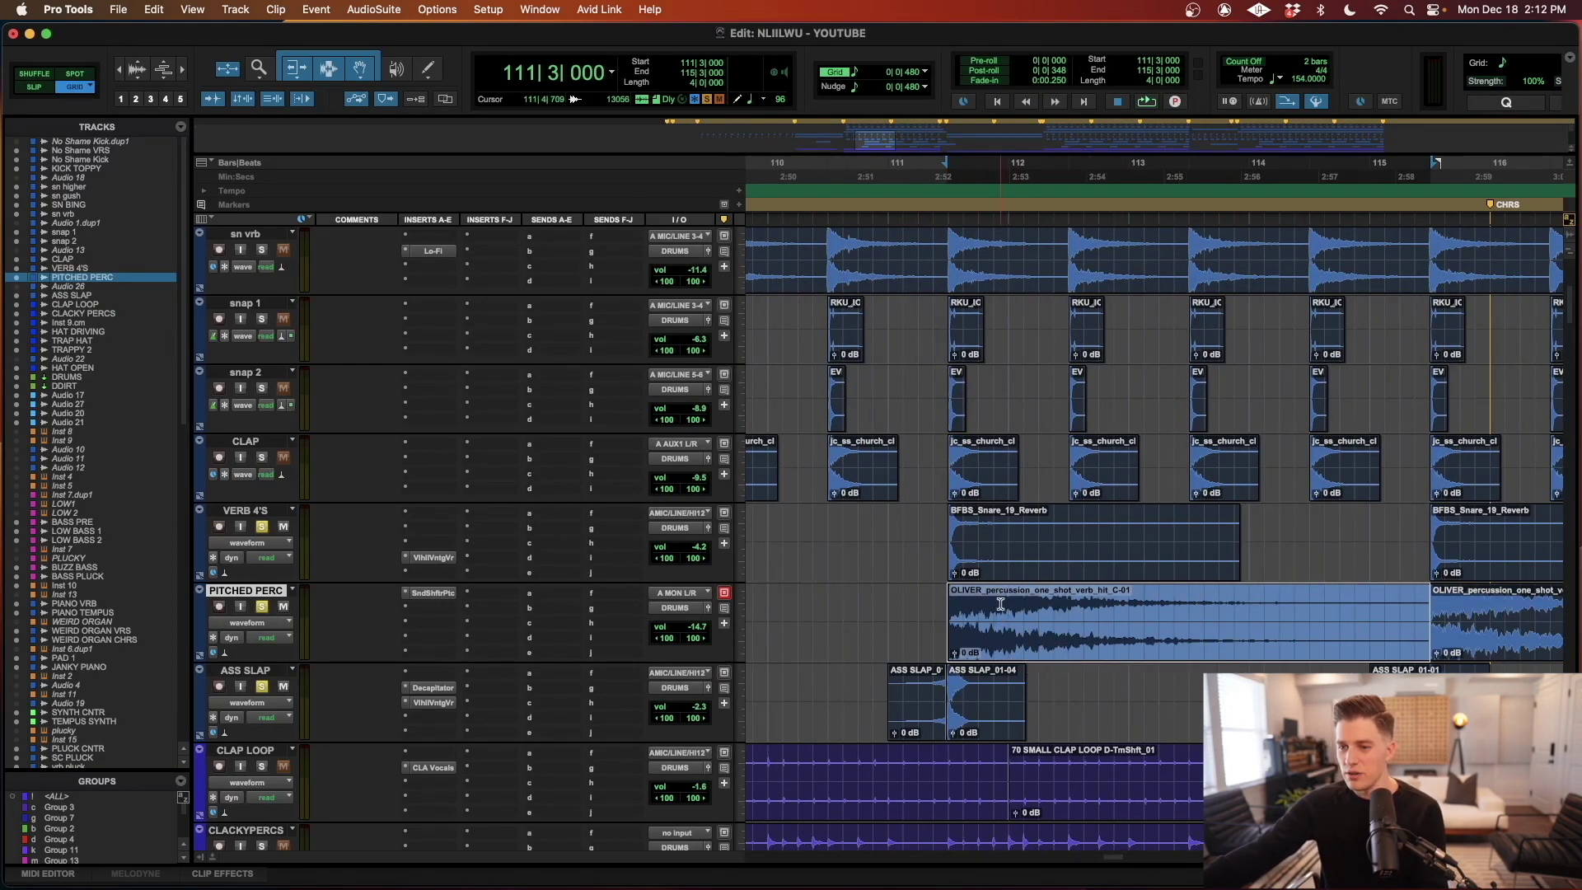
- Inspect the SoundShifter Pitch transposition settings on the PITCHED PERC track and close the plugin window
click(432, 593)
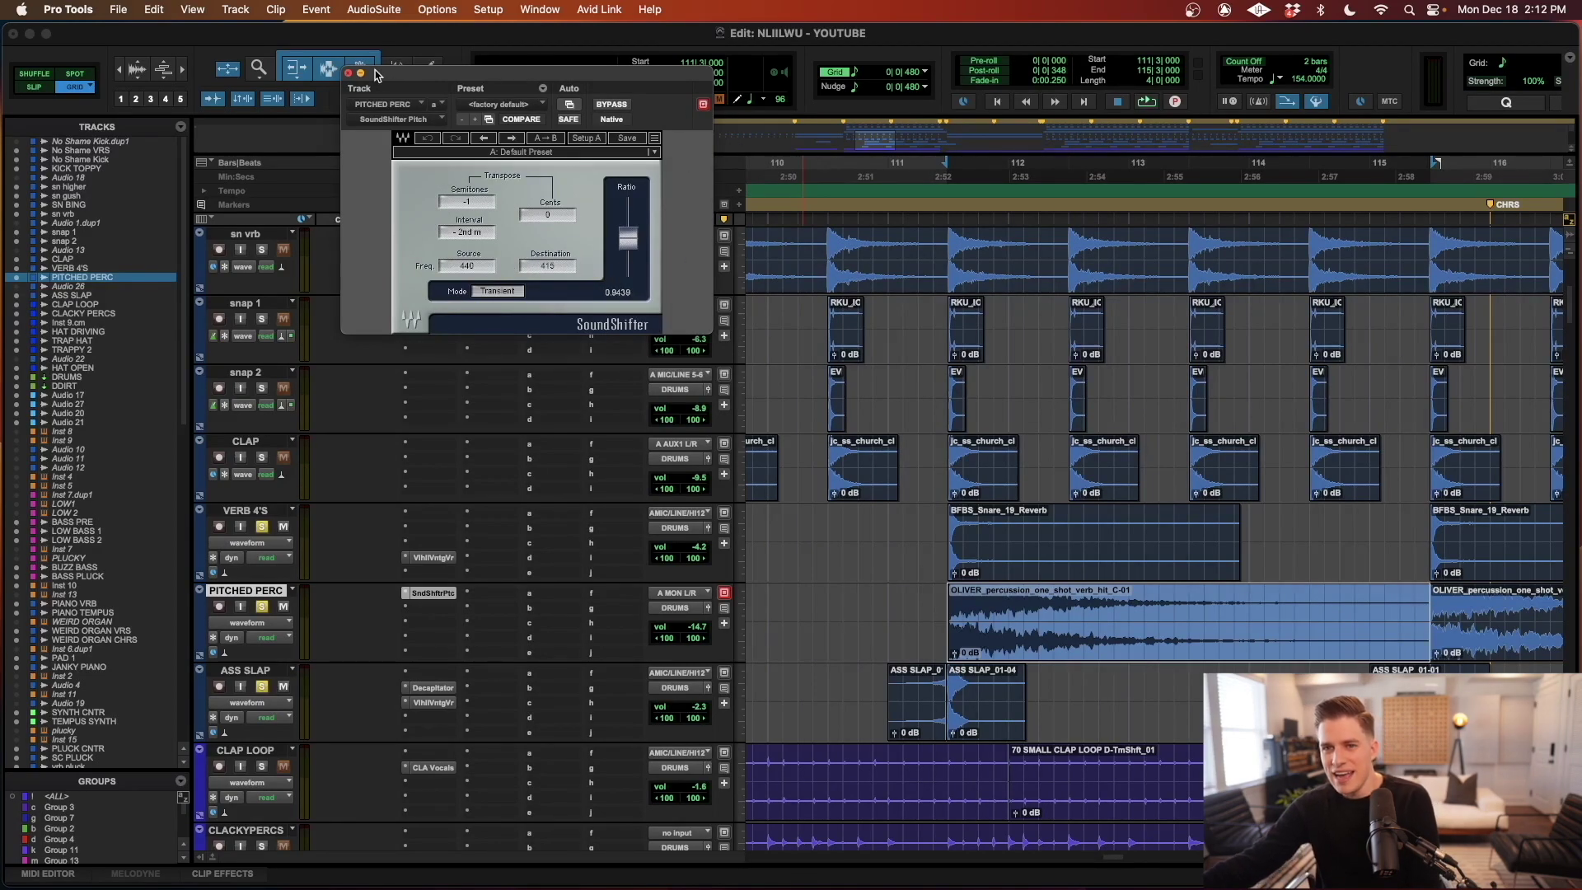
click(348, 73)
- Play the chorus from 111|1|000 with VERB 4'S, PITCHED PERC and ASS SLAP soloed together
click(890, 638)
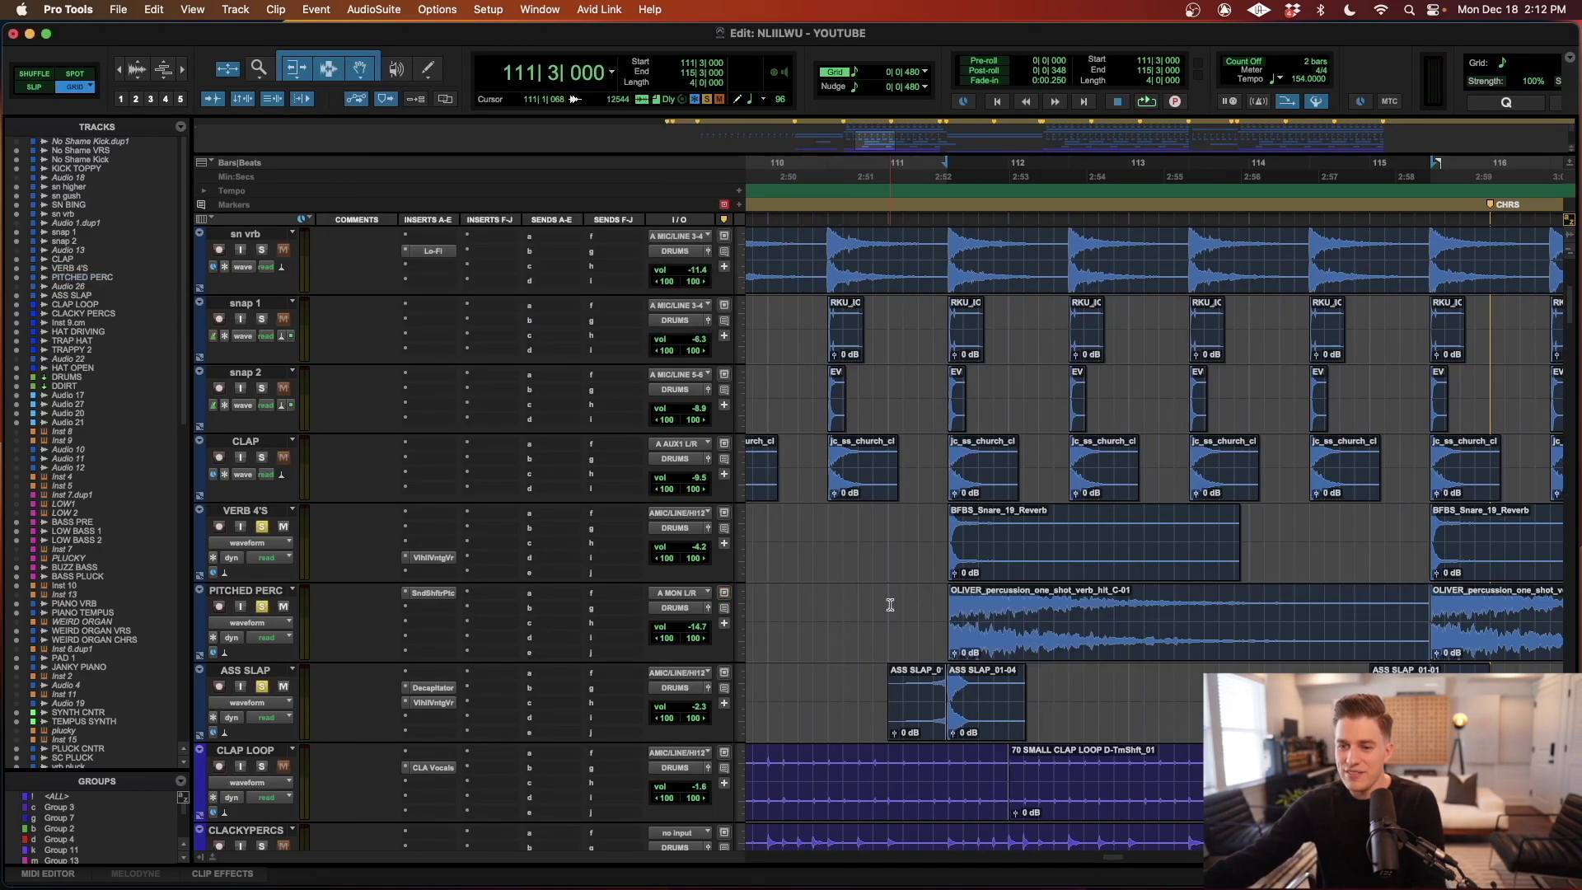
key(r)
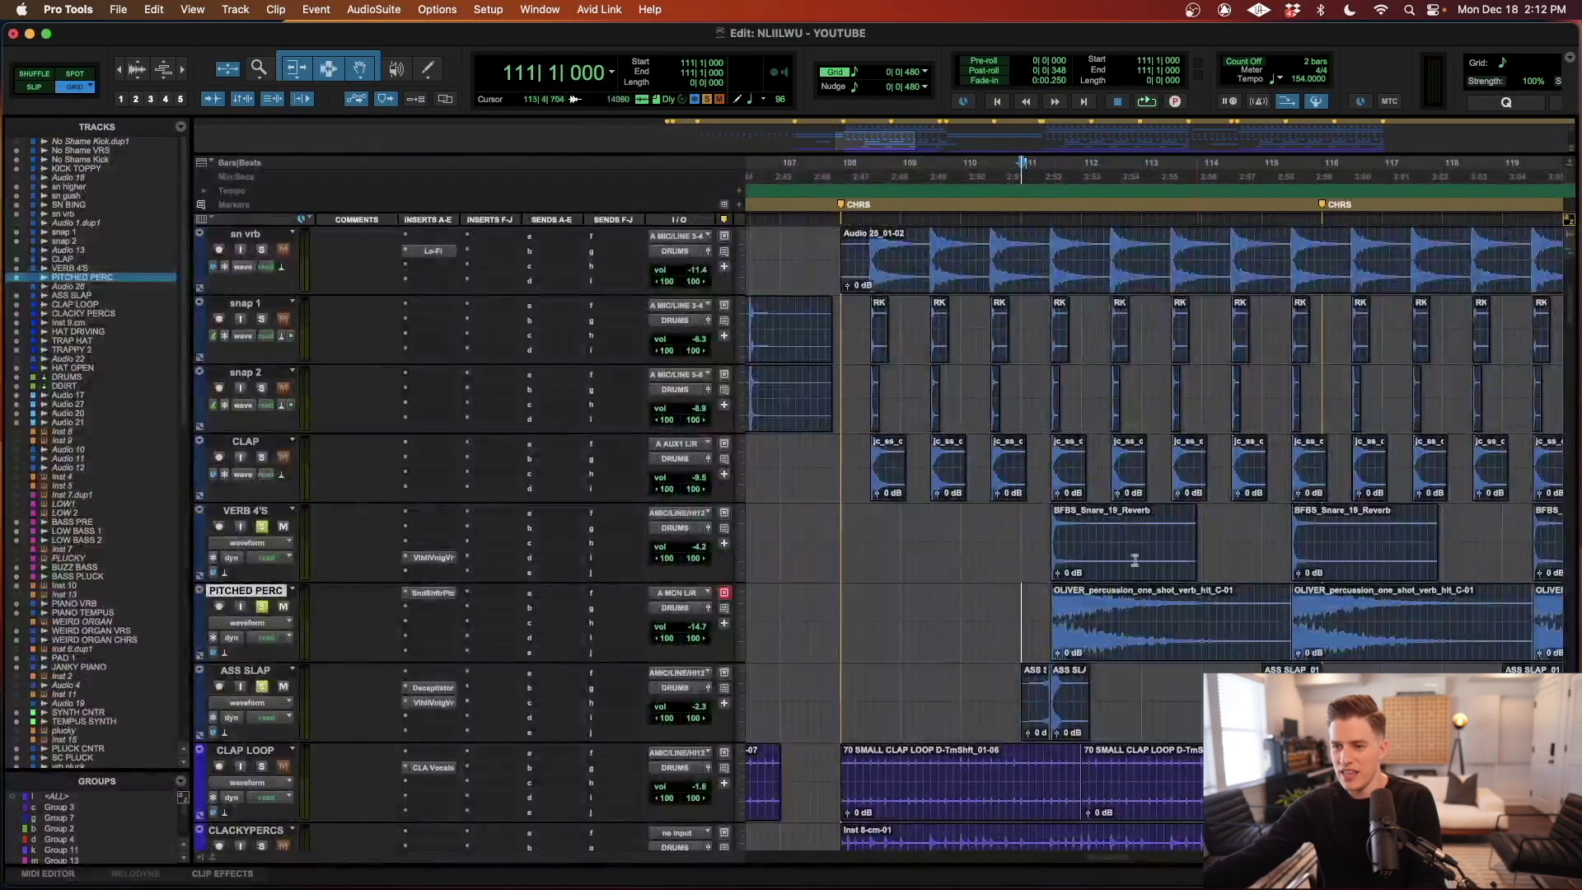
click(1020, 519)
key(space)
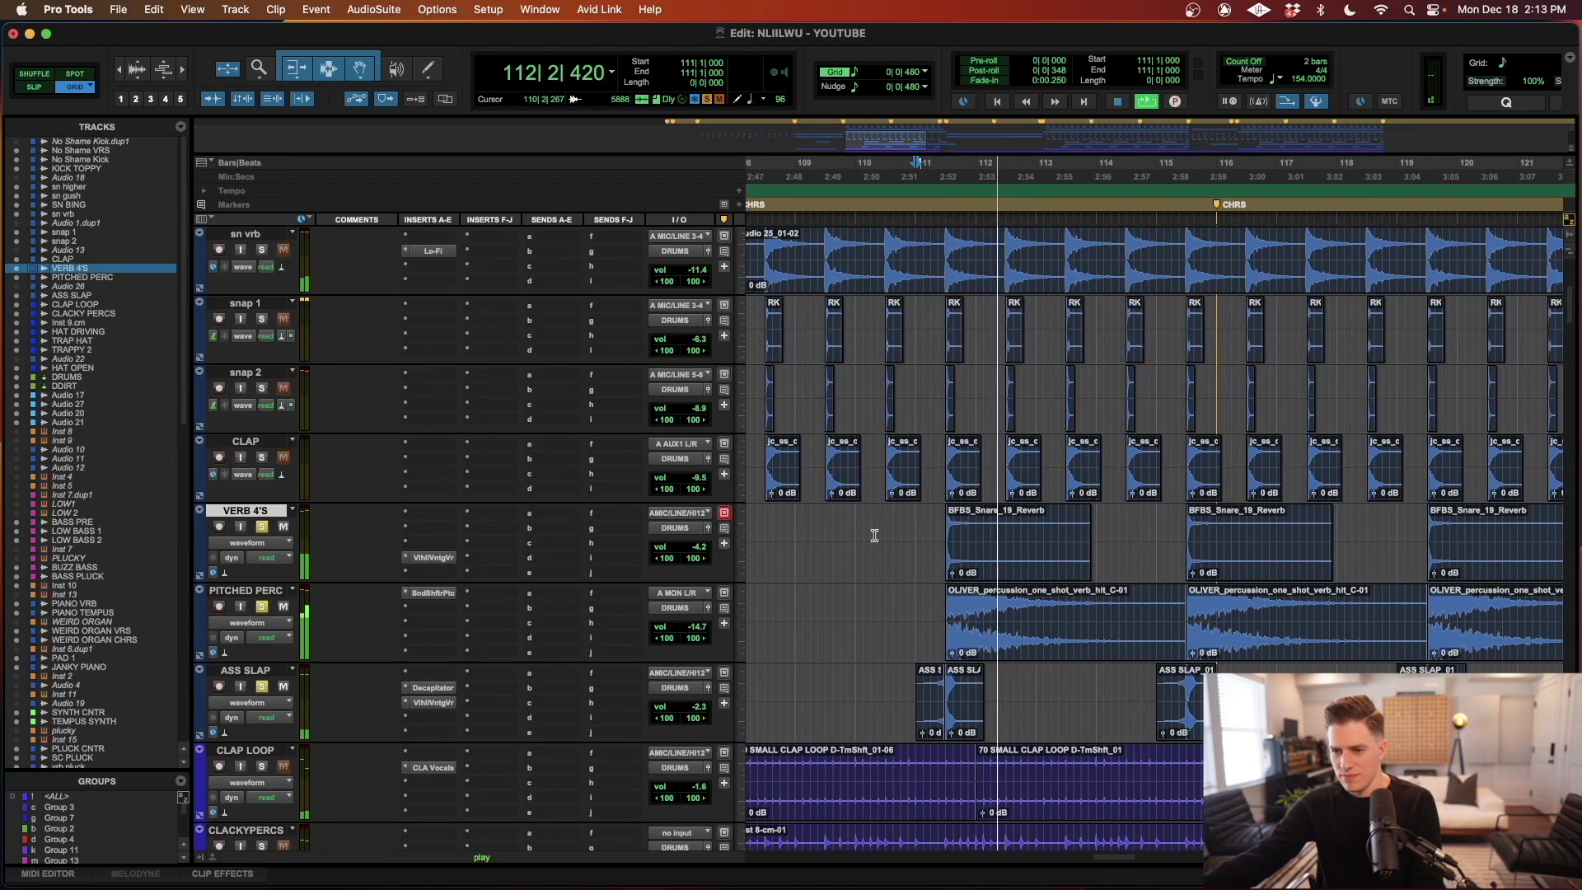
- Play the chorus from 108|1|000 with the kick, snare, snap, clap and fourth-hit tracks soloed together
key(space)
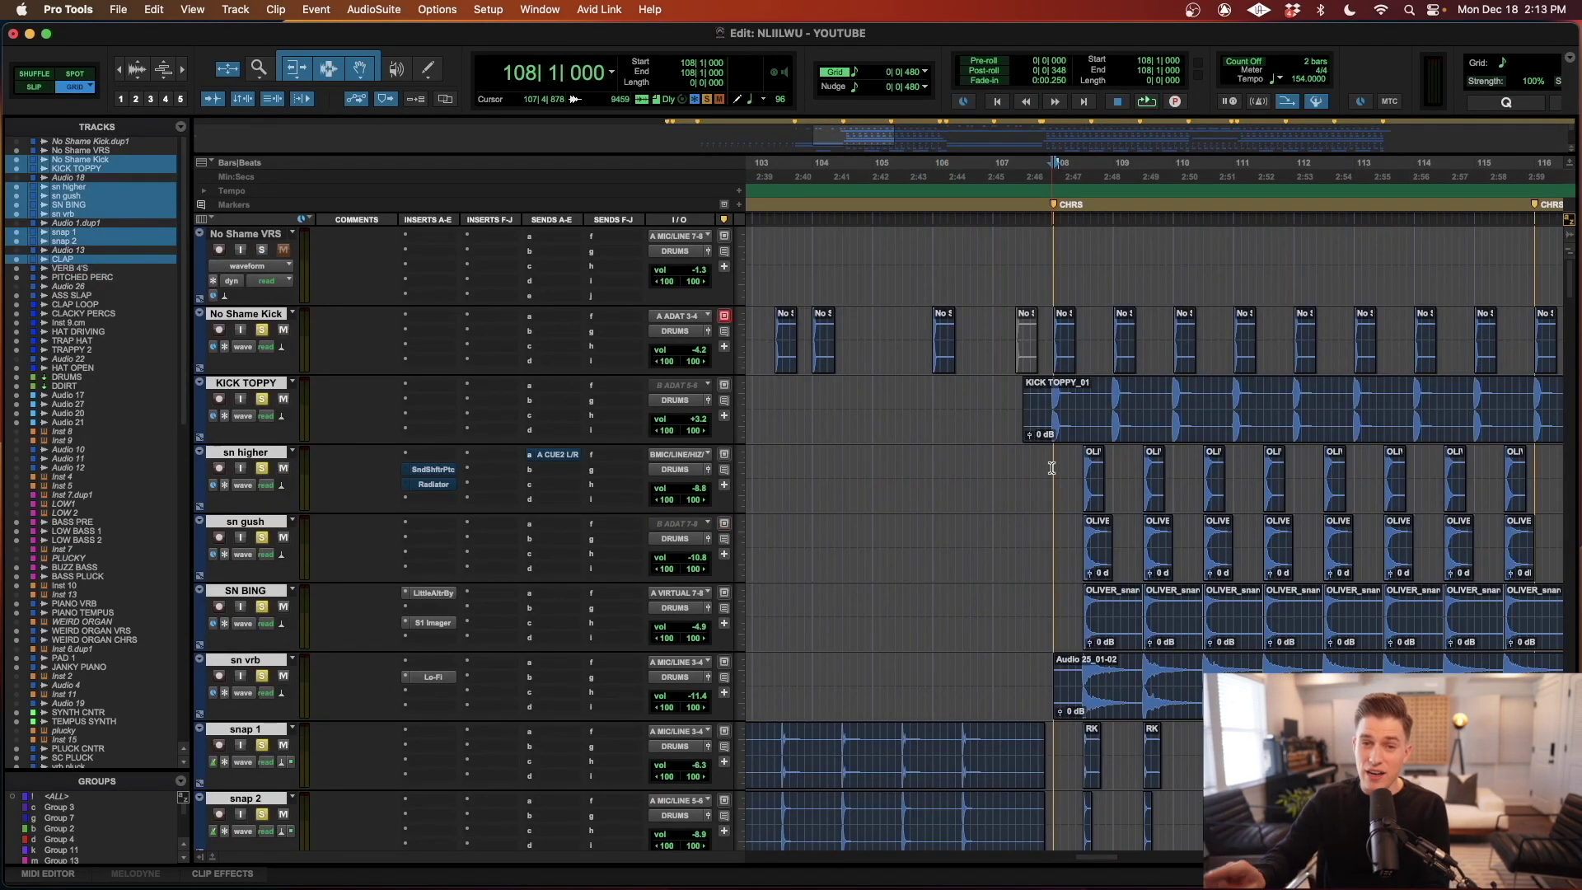
scroll(1052, 468, down, 5)
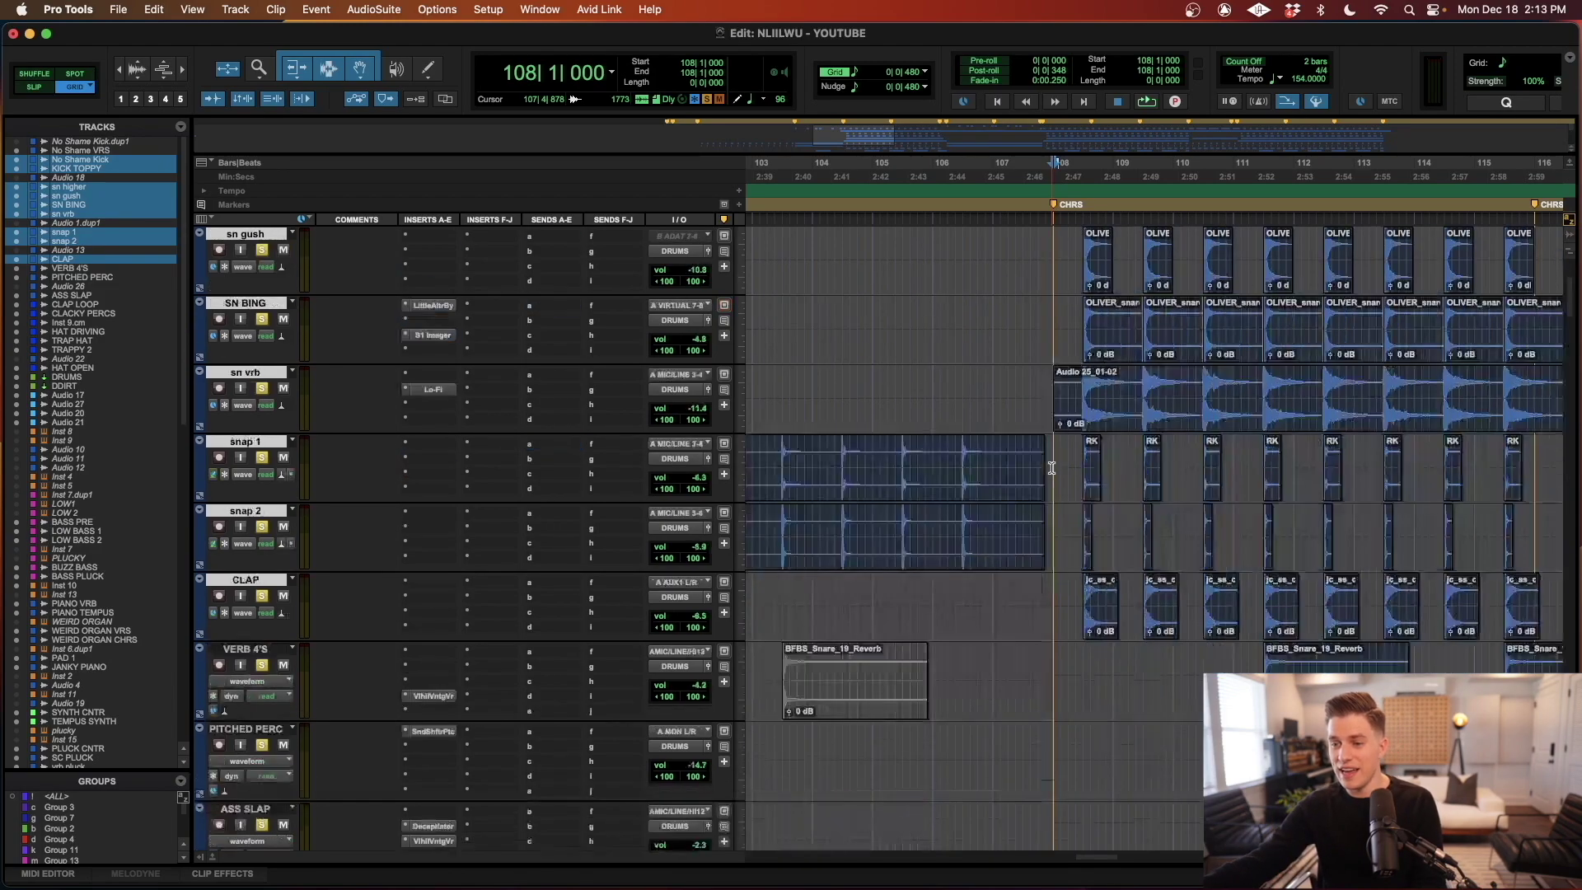
scroll(1068, 511, up, 5)
key(space)
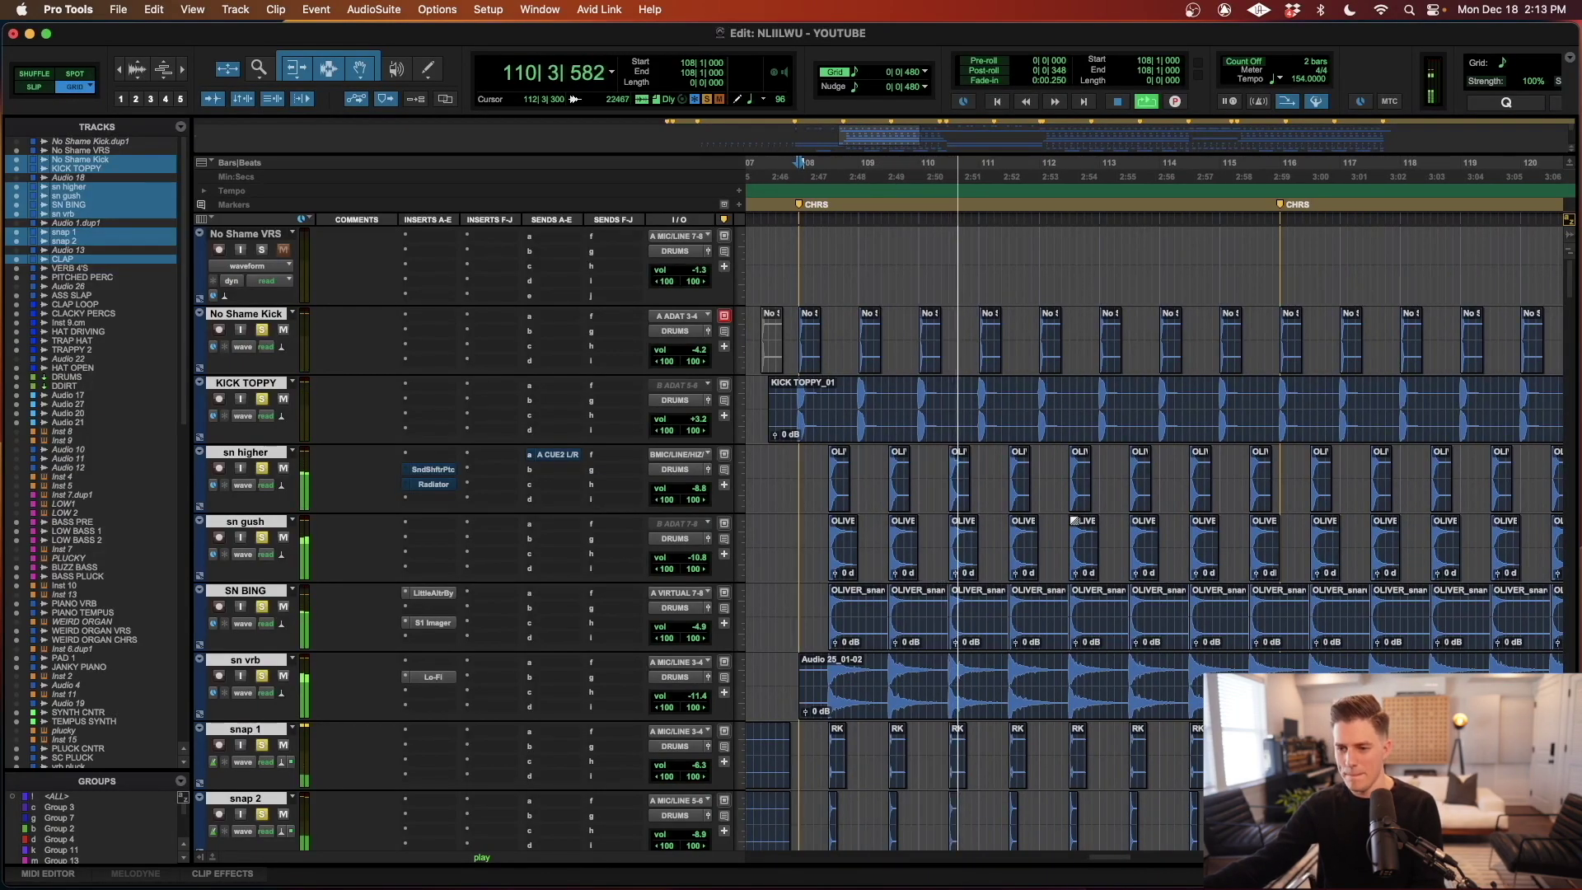
scroll(1073, 520, down, 6)
scroll(1073, 519, down, 1)
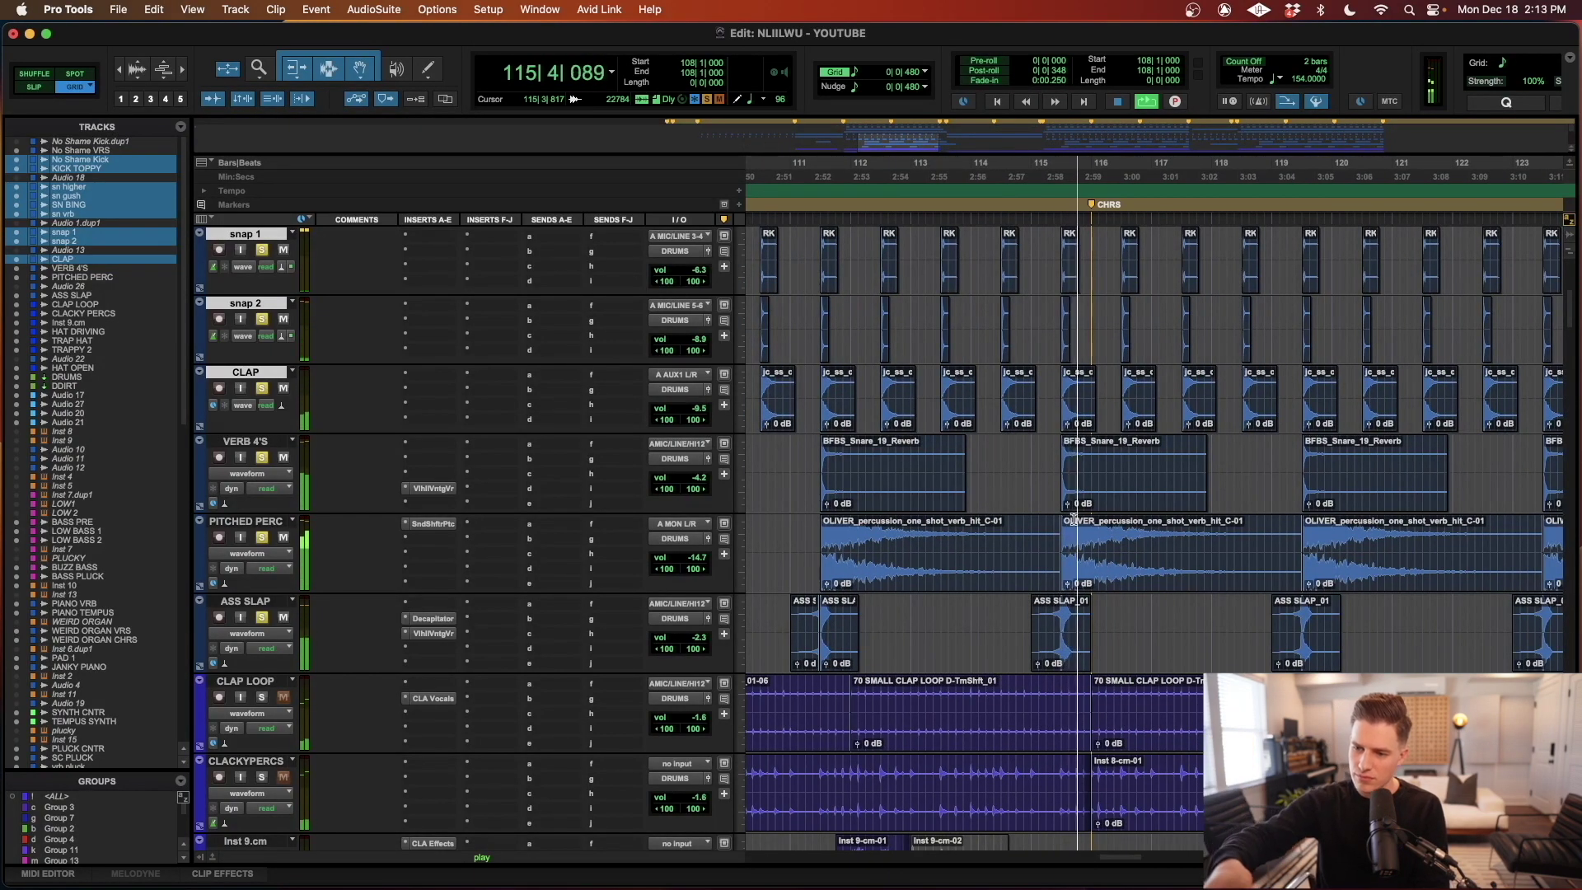
key(space)
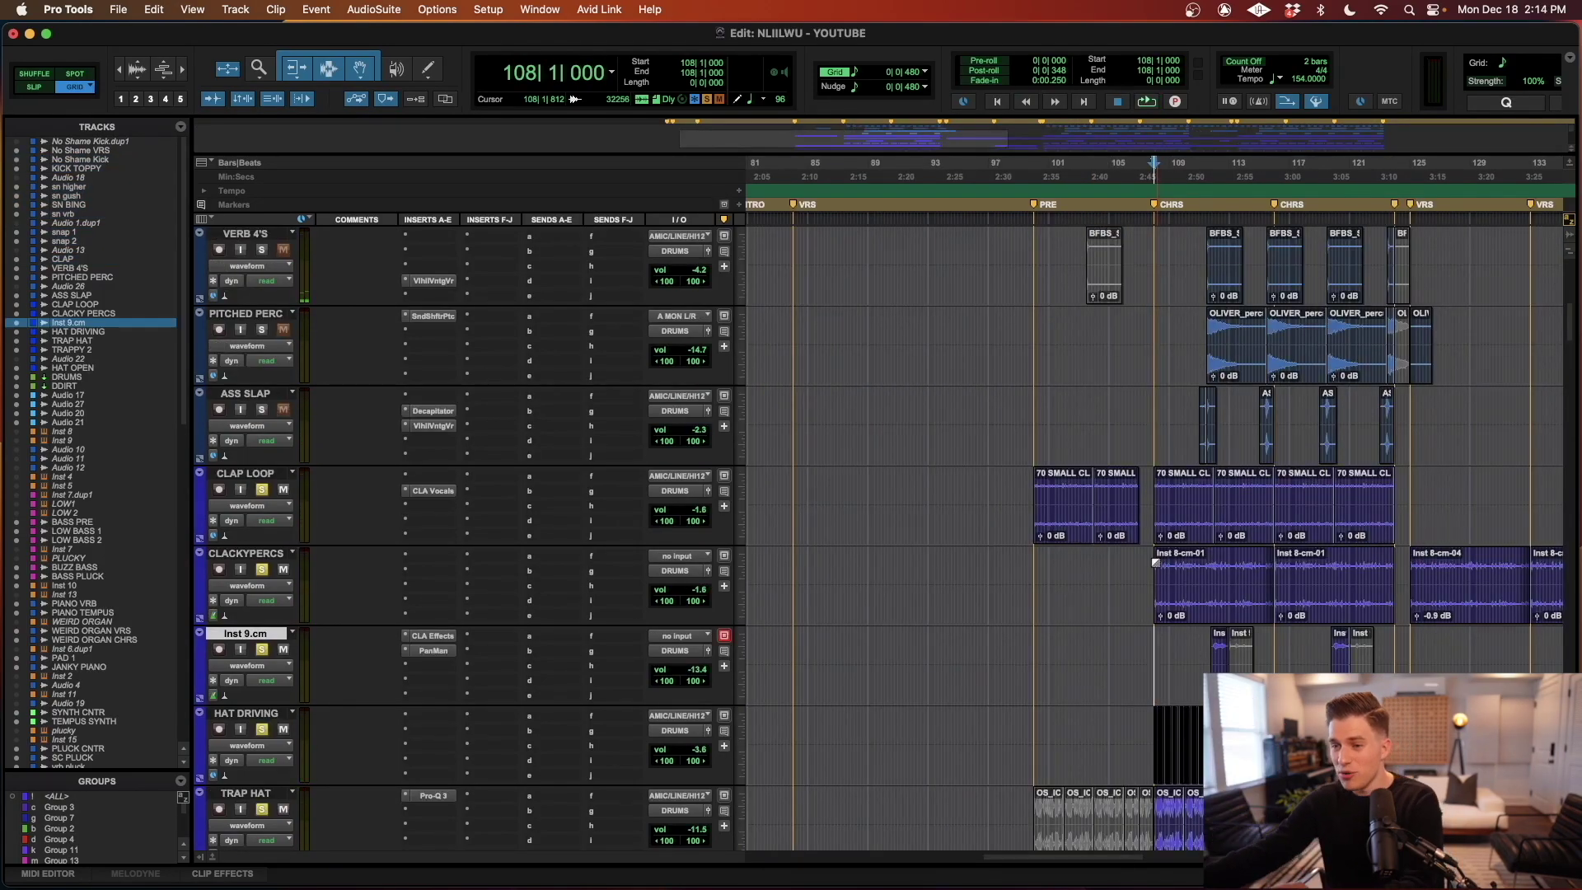
- Select the tracks from CLAP LOOP through HAT OPEN and highlight the two chorus Inst 8-cm-01 clips on CLACKY PERCS
scroll(1153, 565, down, 2)
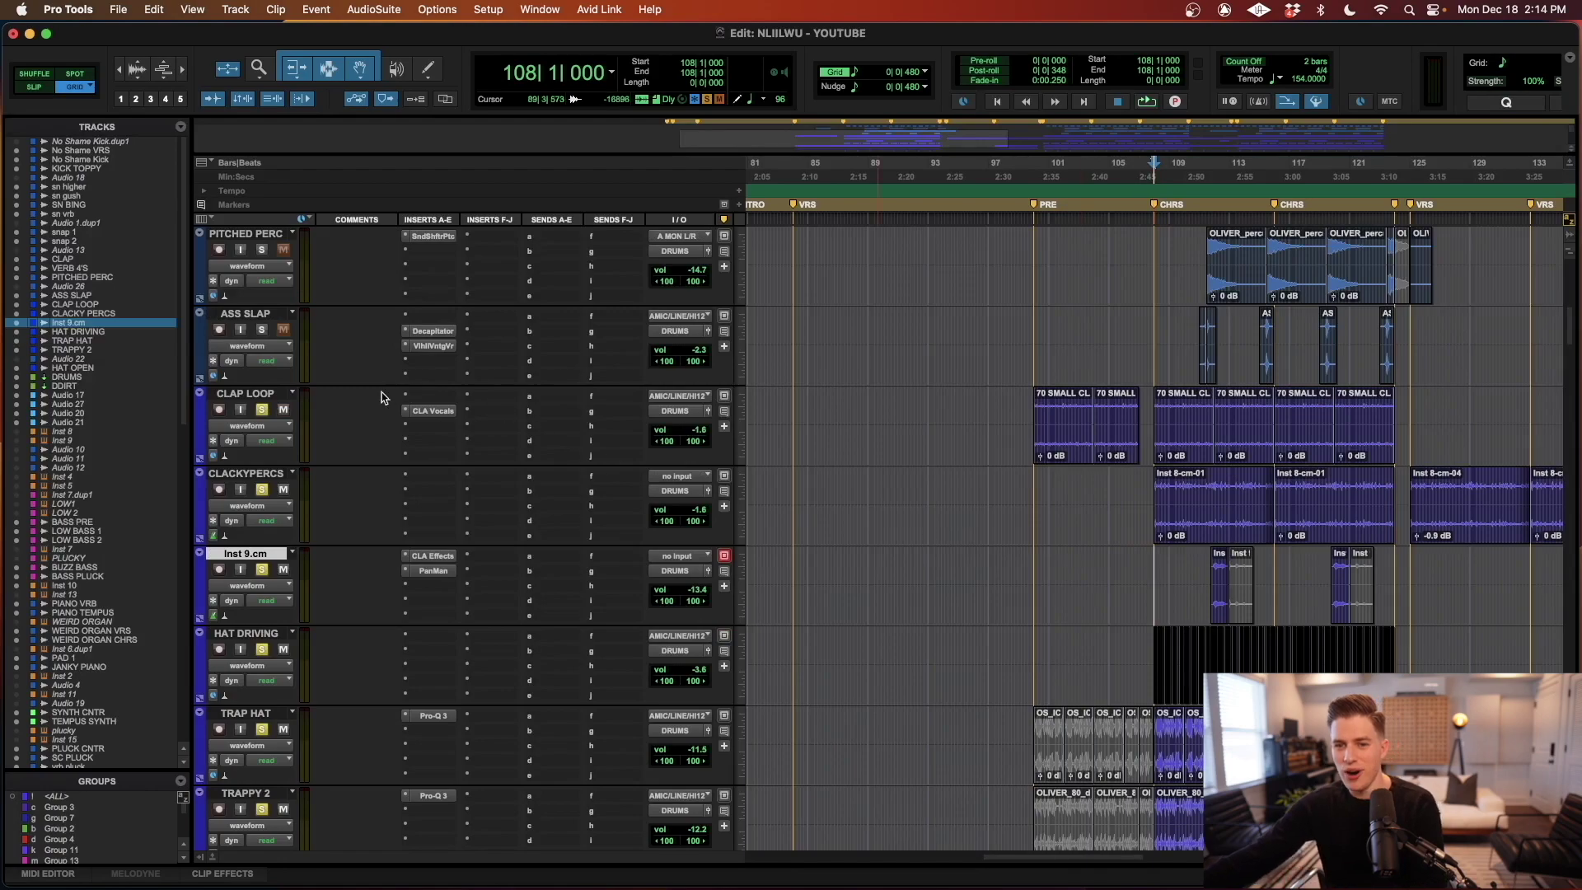
click(266, 395)
scroll(265, 437, down, 4)
shift+click(269, 634)
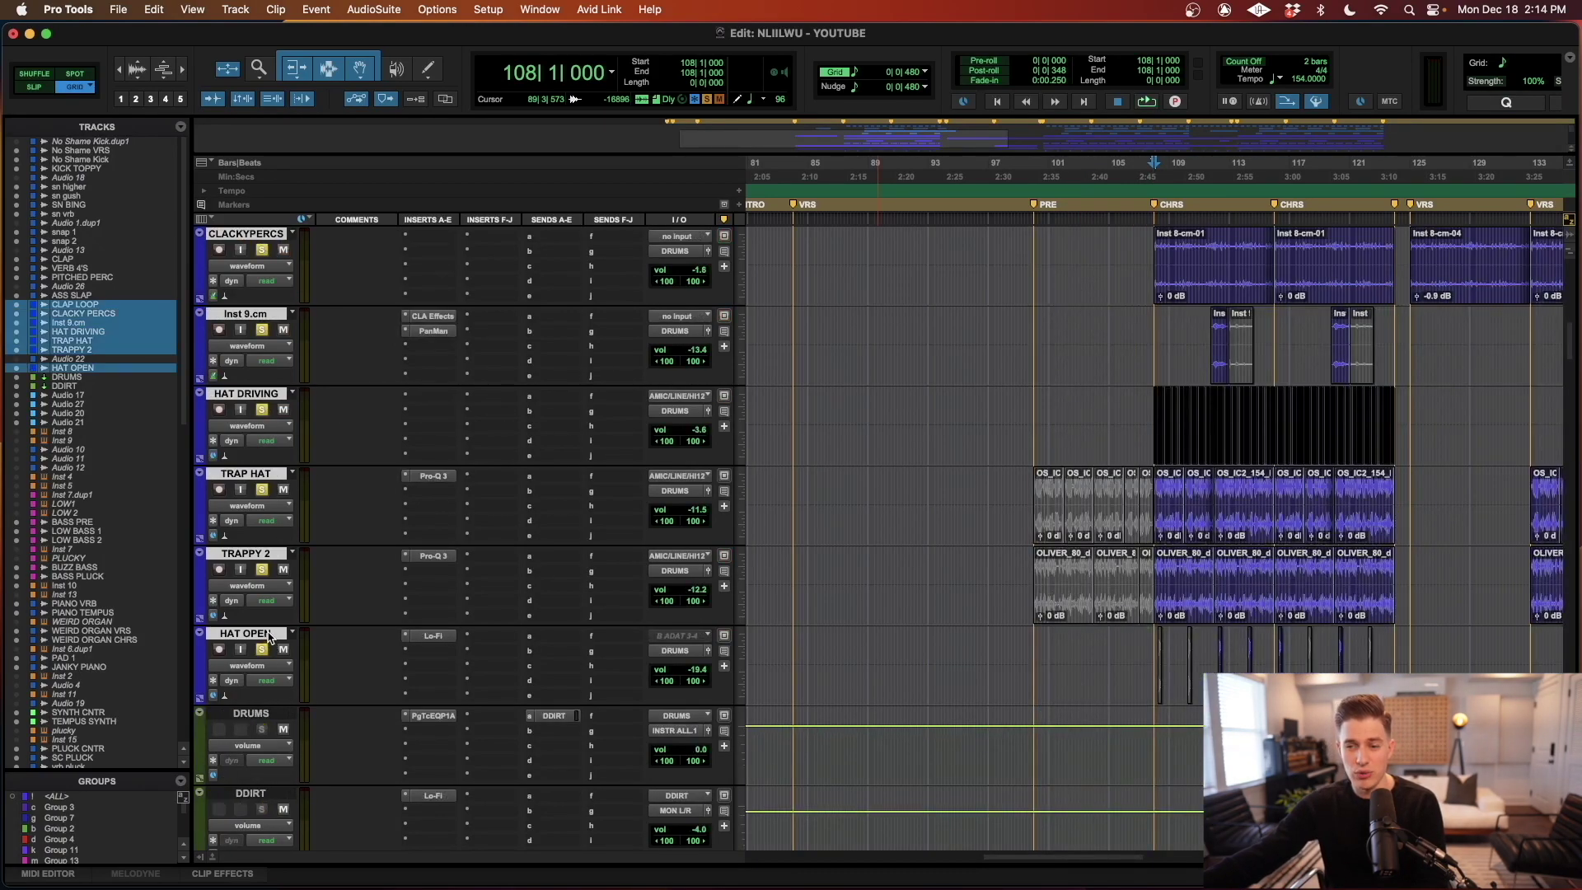
scroll(317, 635, up, 3)
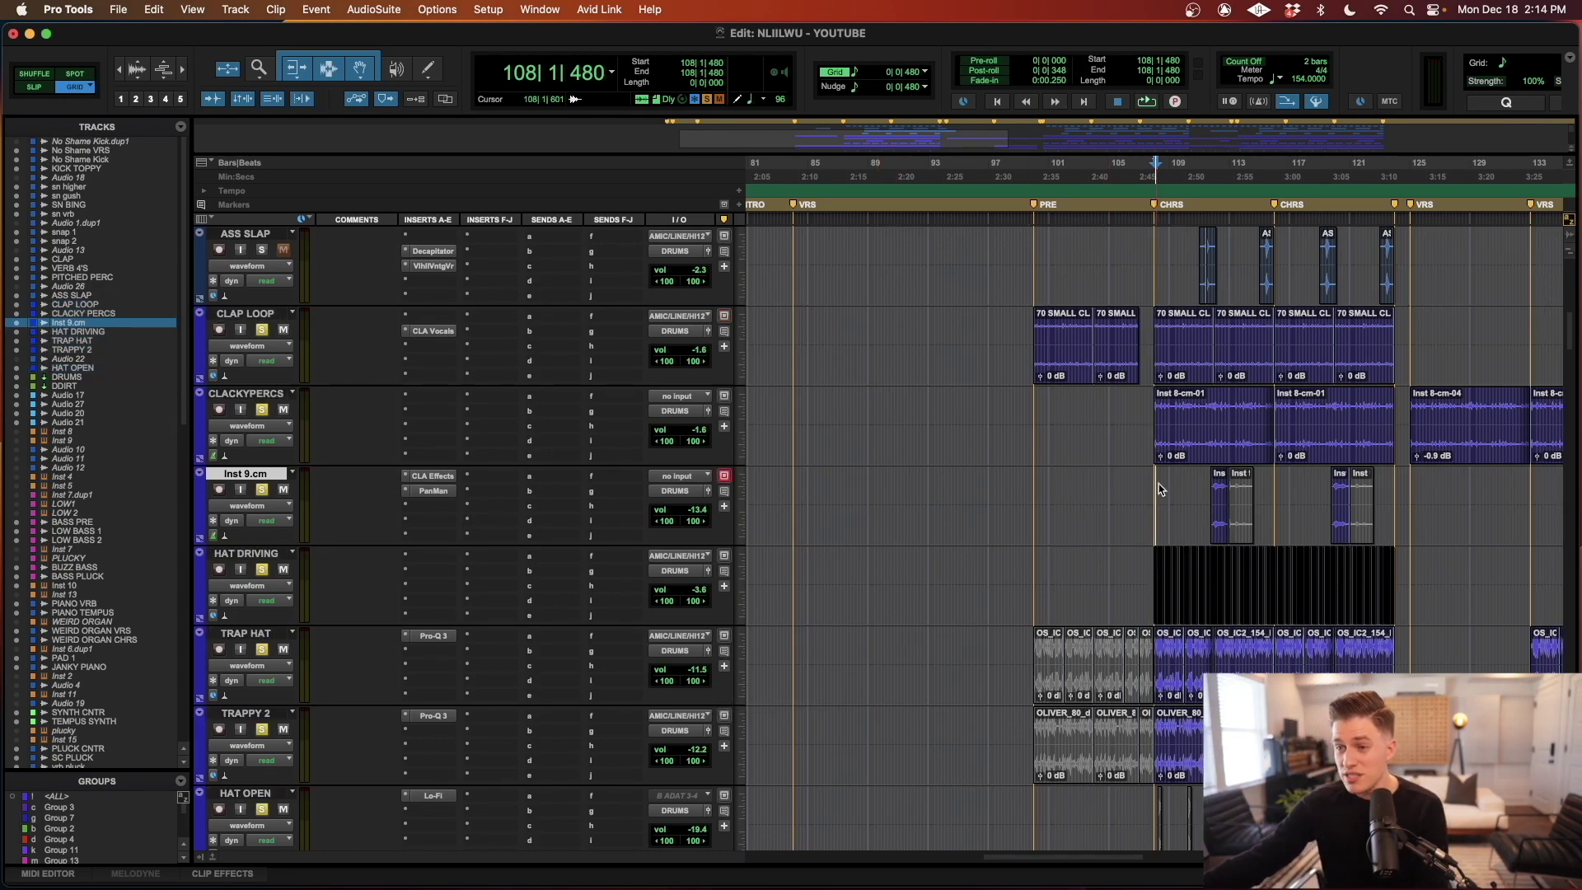
click(1203, 449)
shift+click(1369, 455)
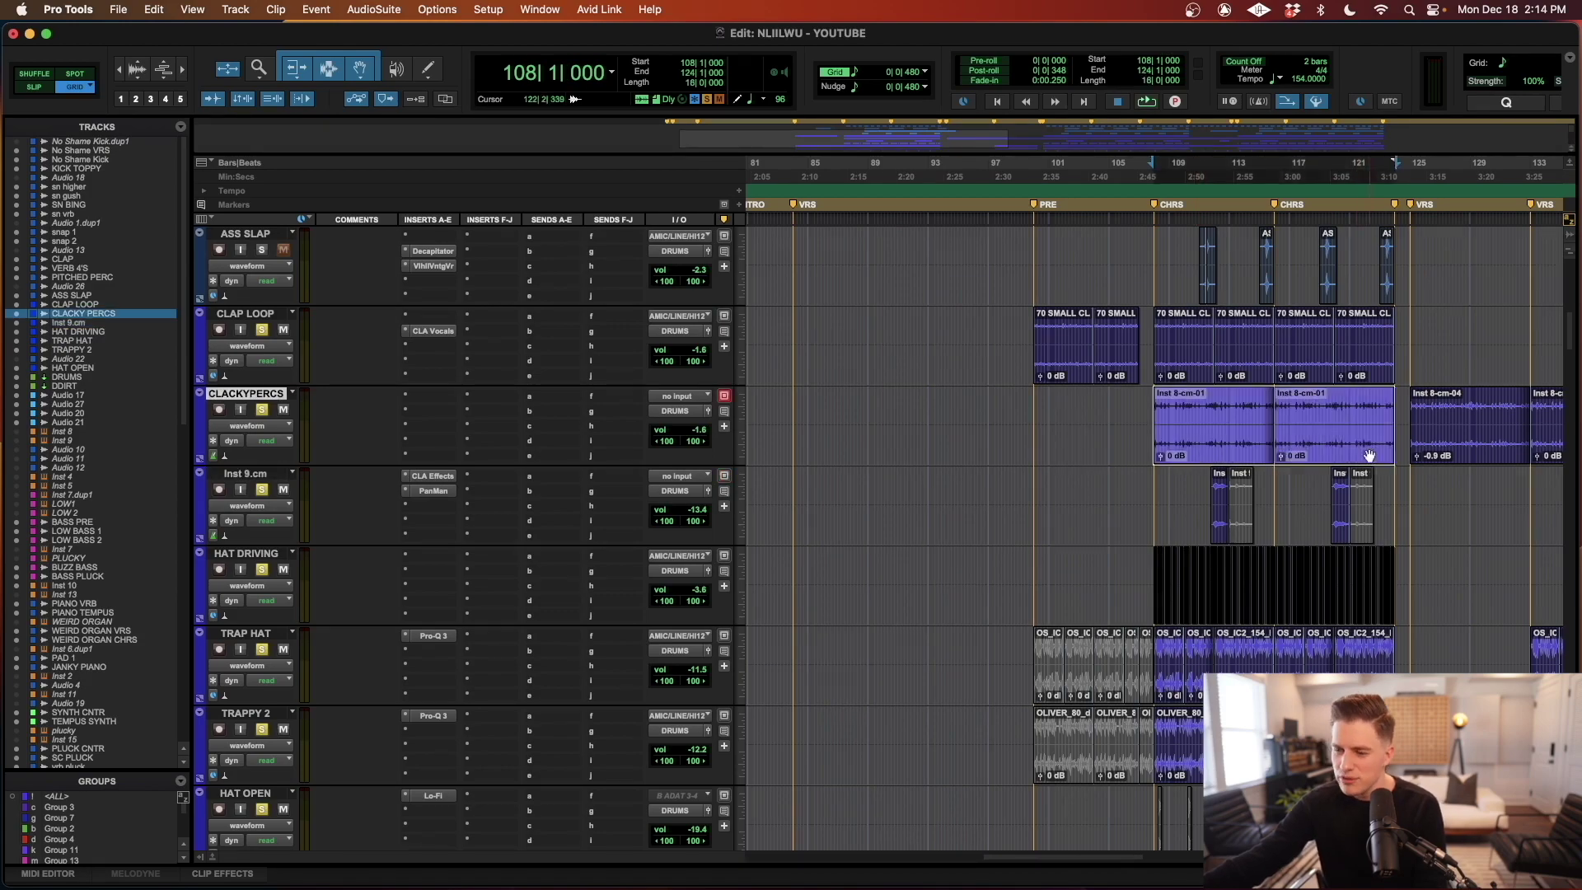
- Play the chorus from 108|1|000 with the tracks from CLAP LOOP through HAT OPEN soloed
click(1157, 483)
click(1154, 480)
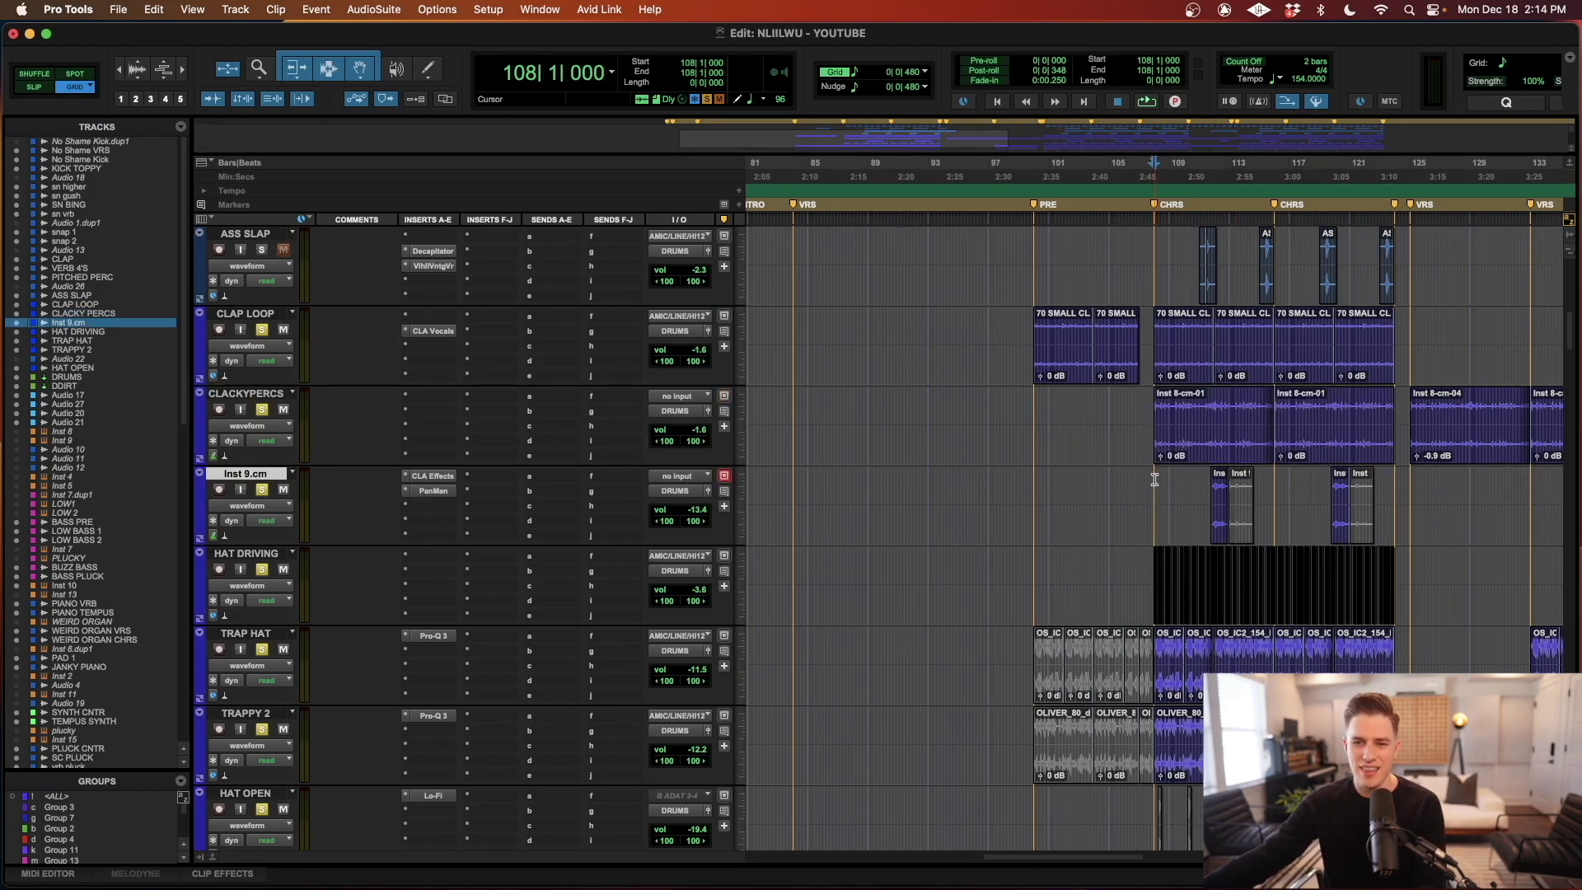
key(space)
scroll(1072, 486, down, 2)
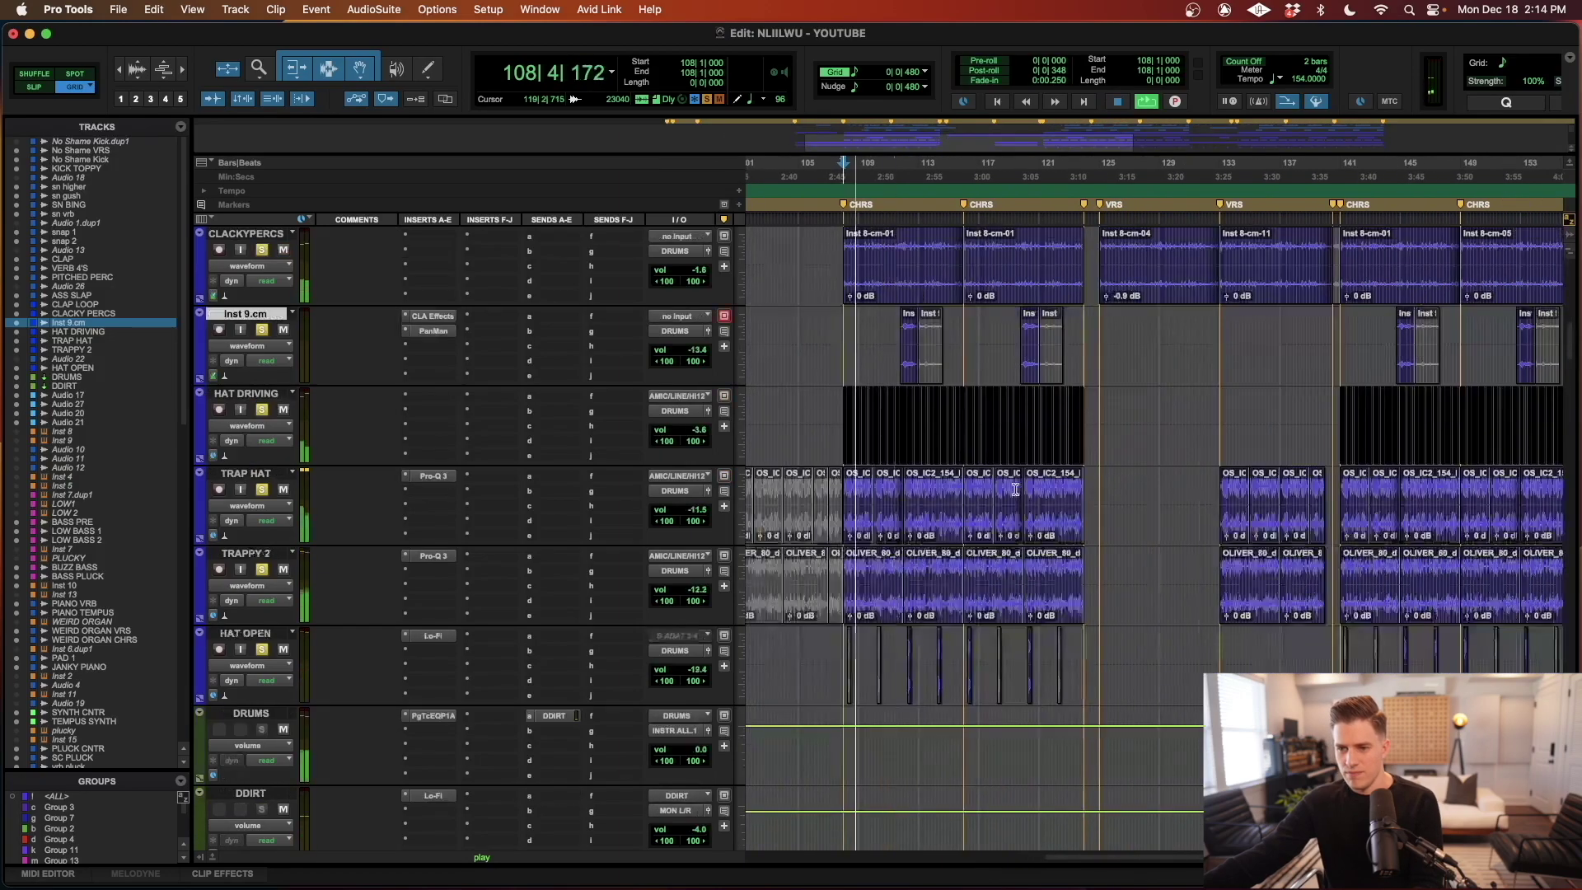
scroll(1016, 489, up, 2)
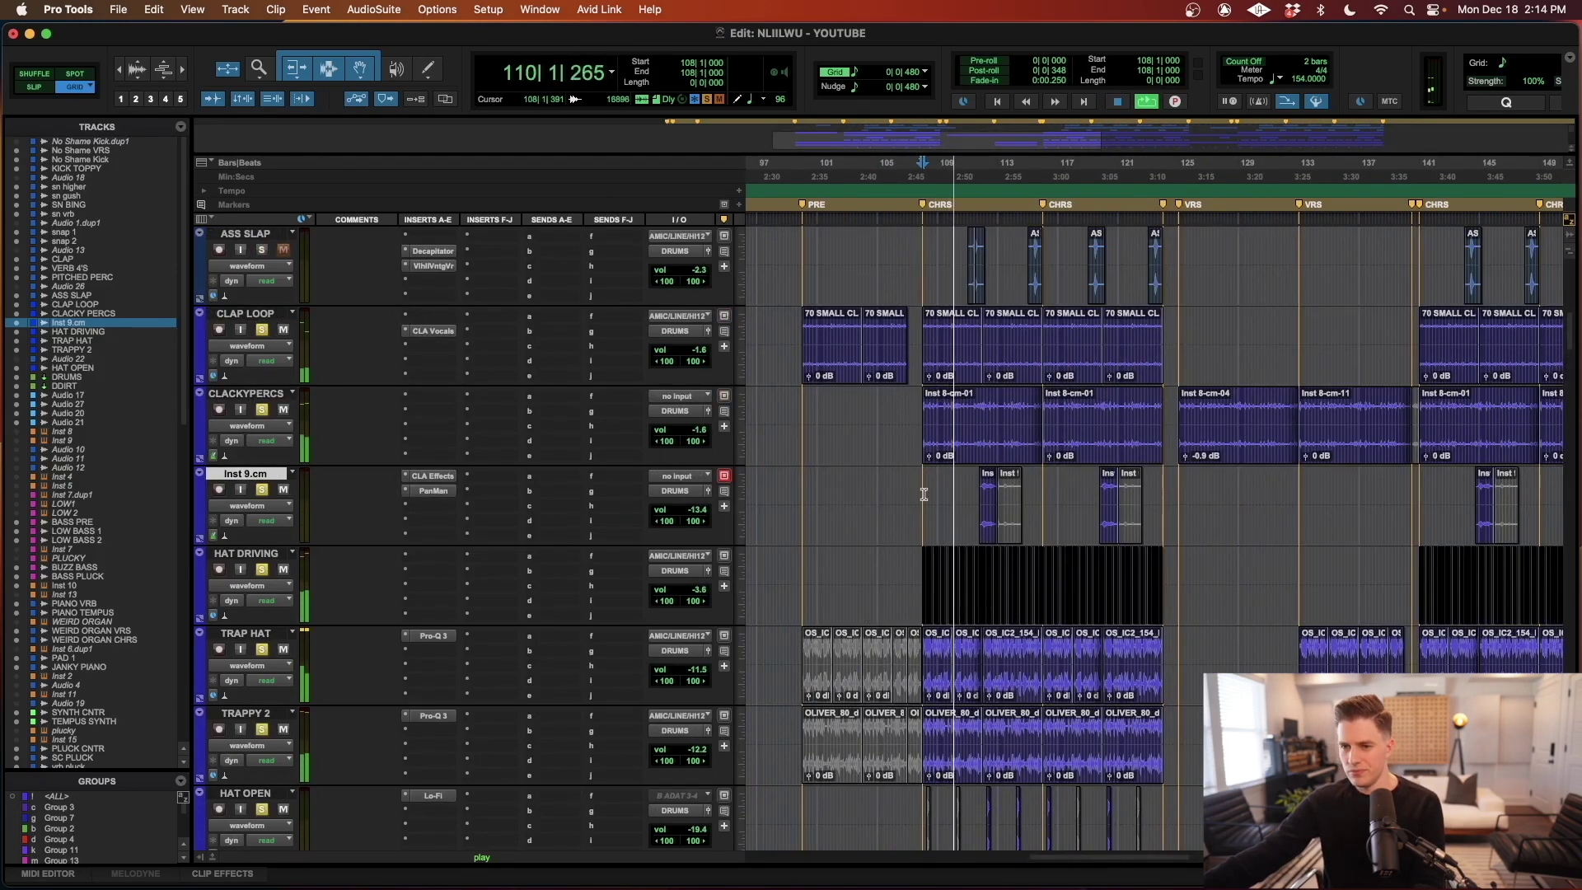
scroll(881, 490, right, 2)
scroll(881, 492, left, 2)
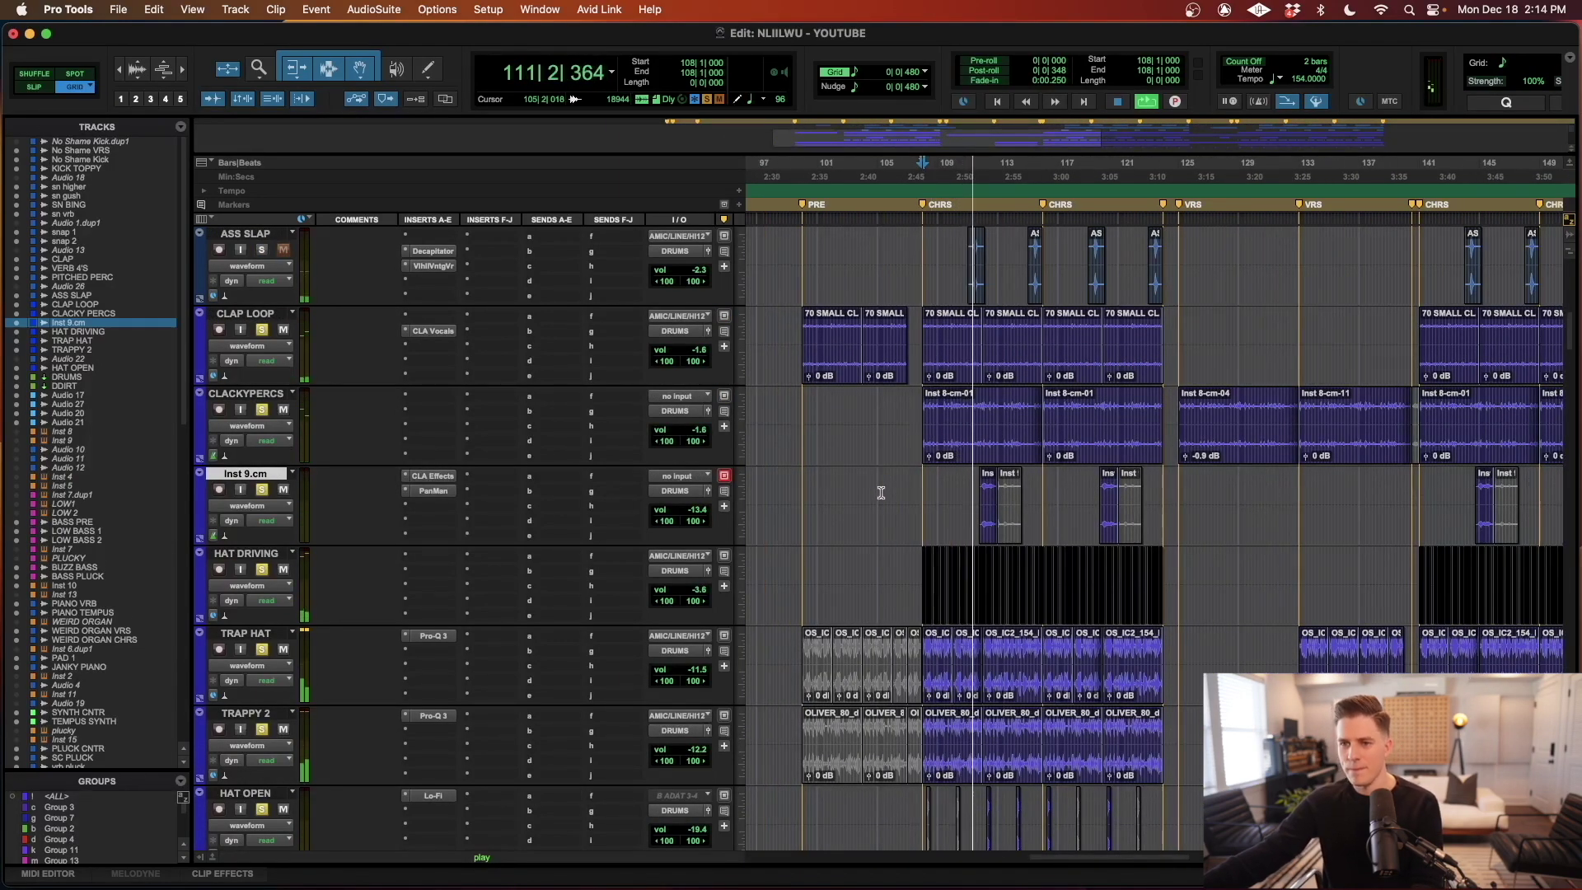
scroll(877, 497, right, 4)
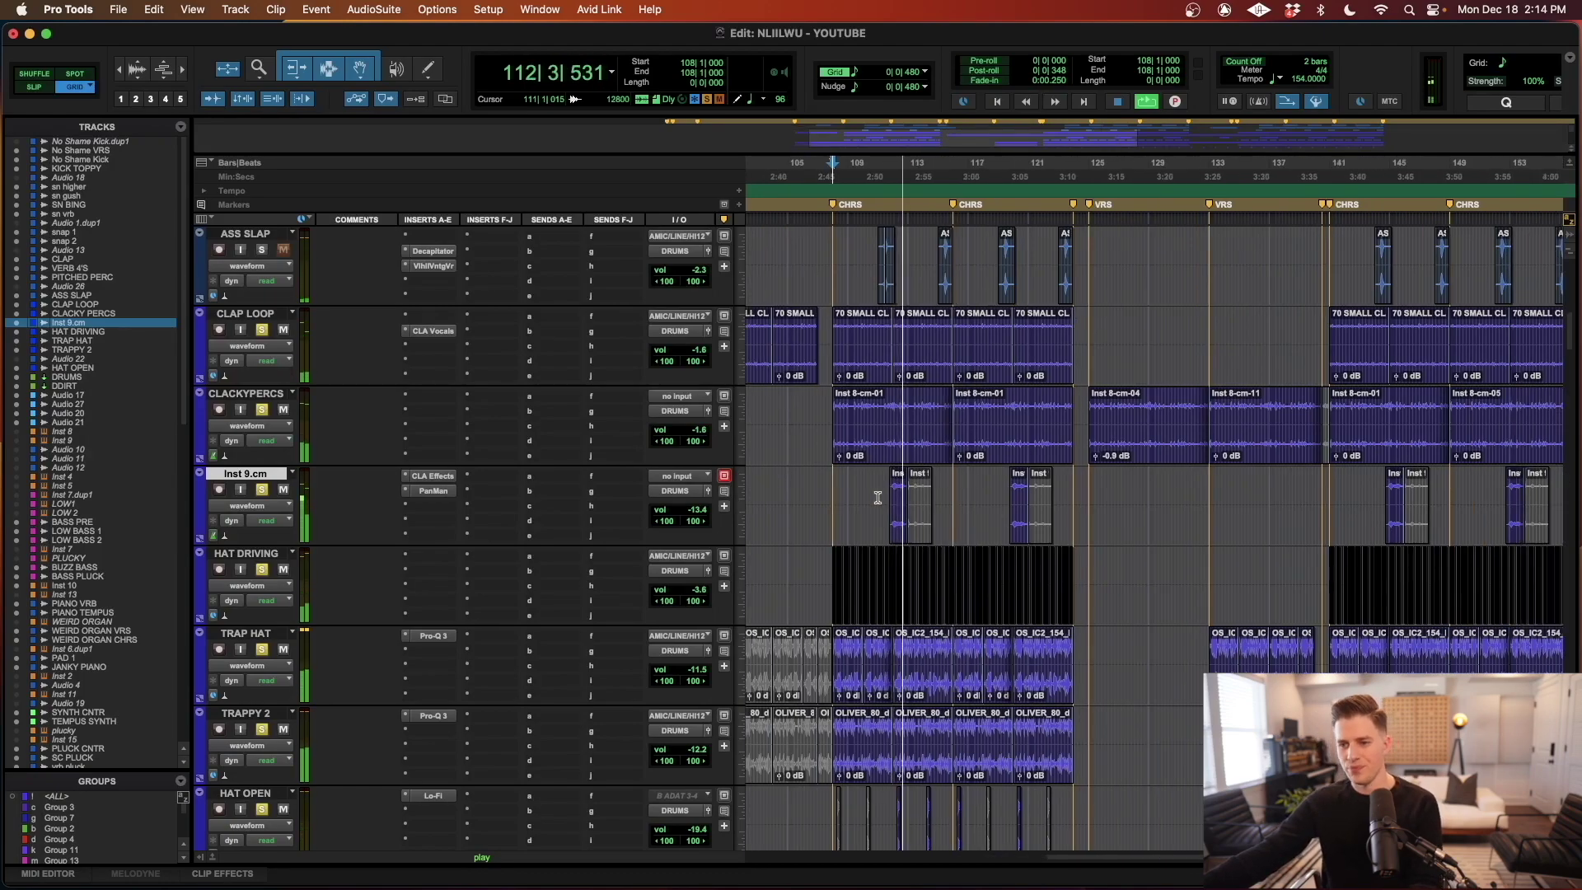
scroll(878, 498, down, 4)
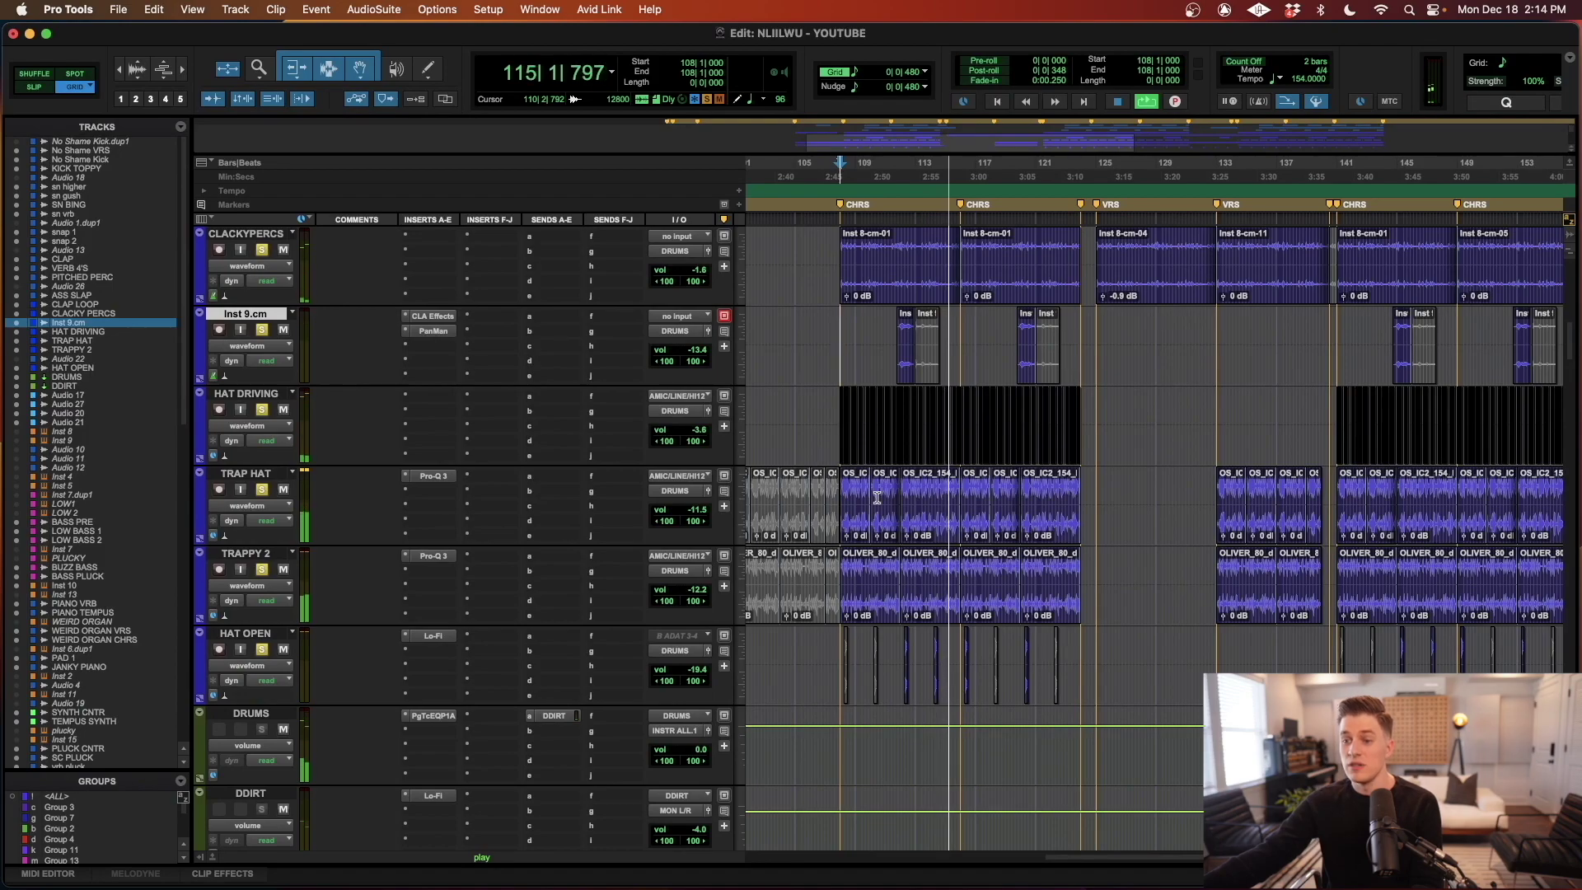
key(space)
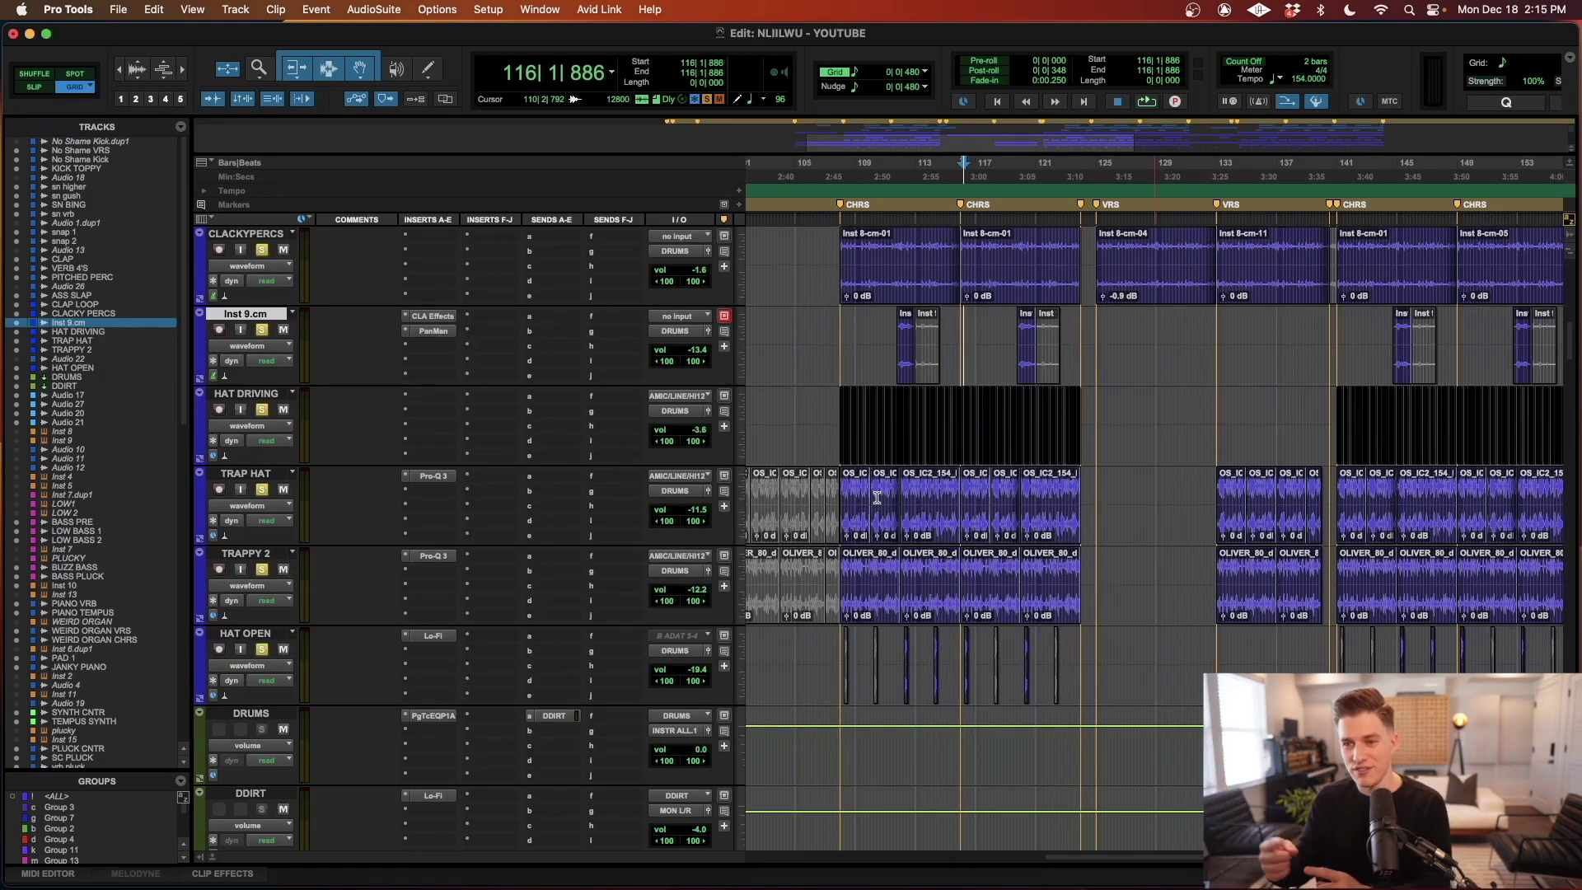
- Solo only the CLAP LOOP track and select its first two chorus clips, from 108|1|000 to 116|1|000
scroll(878, 500, up, 5)
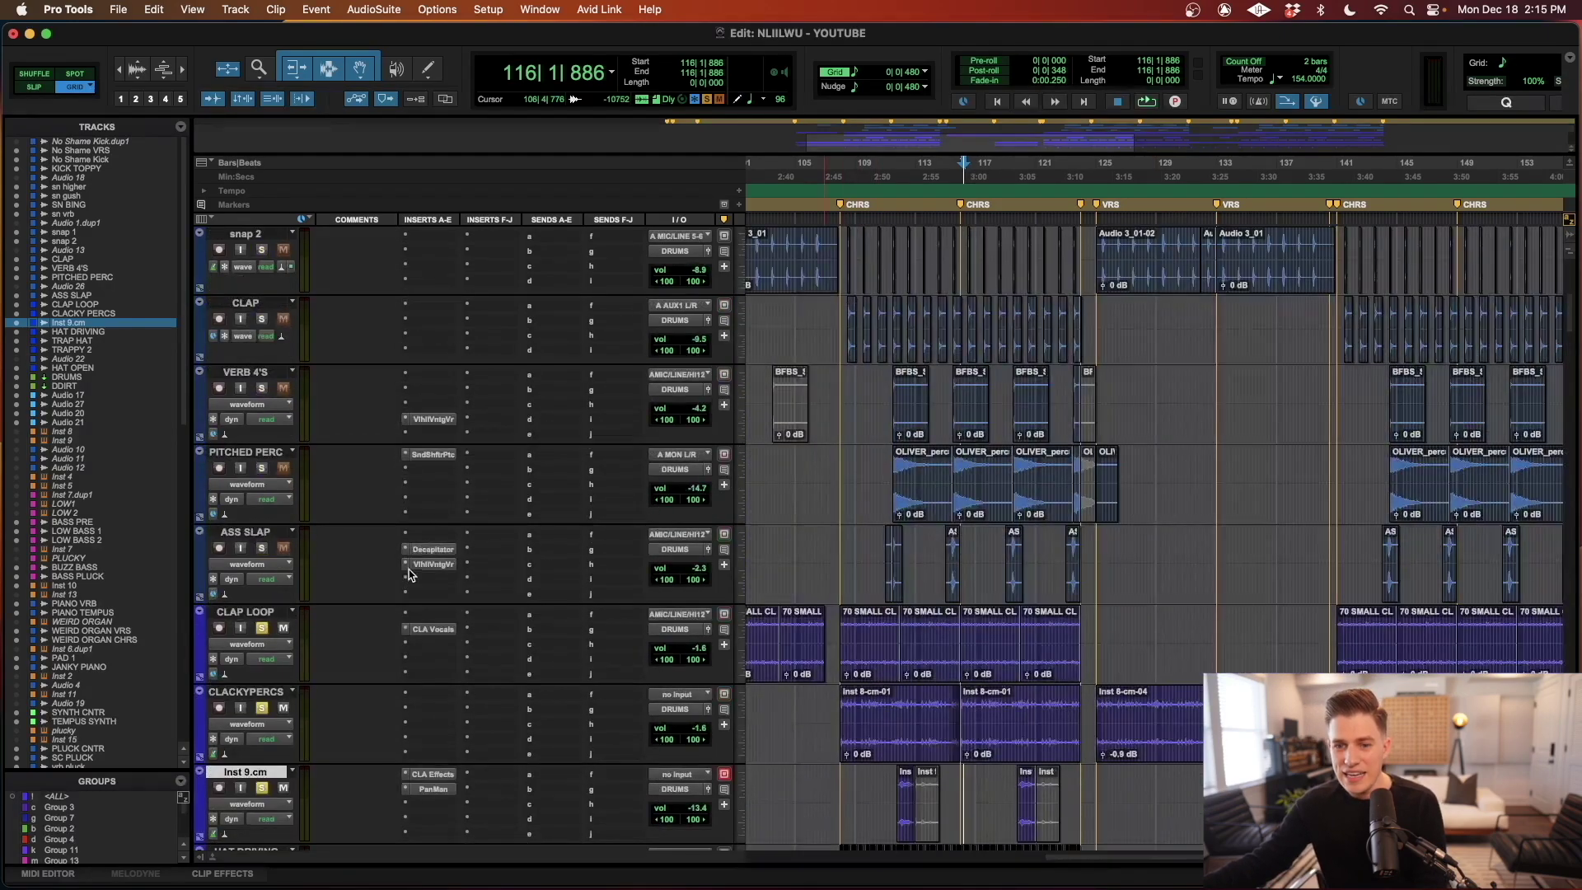
alt+click(262, 560)
click(262, 559)
click(264, 544)
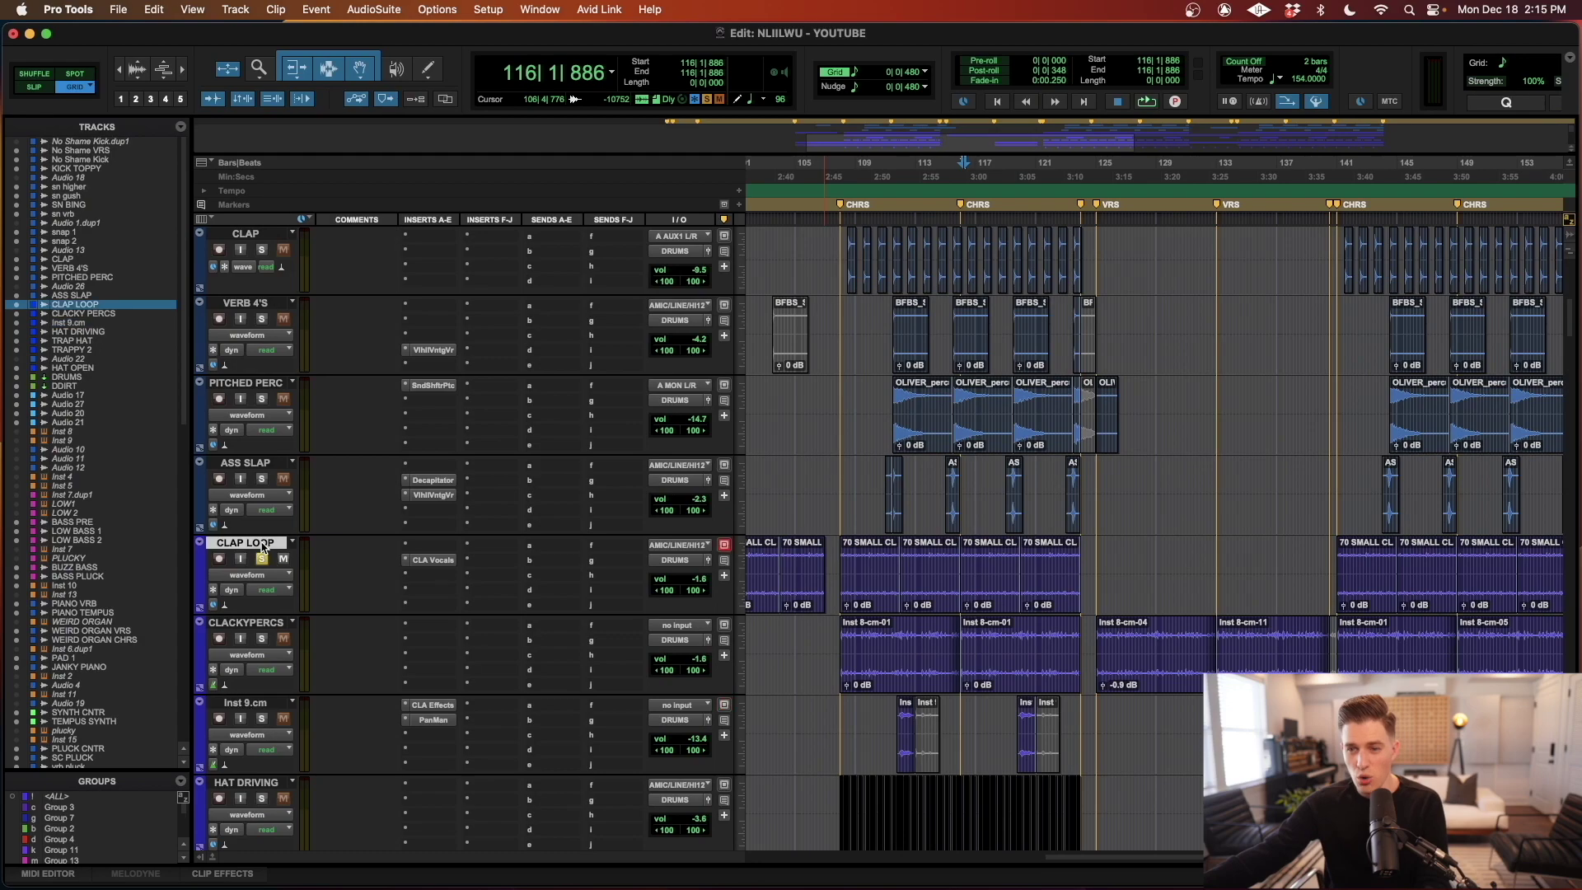
click(858, 606)
shift+click(915, 600)
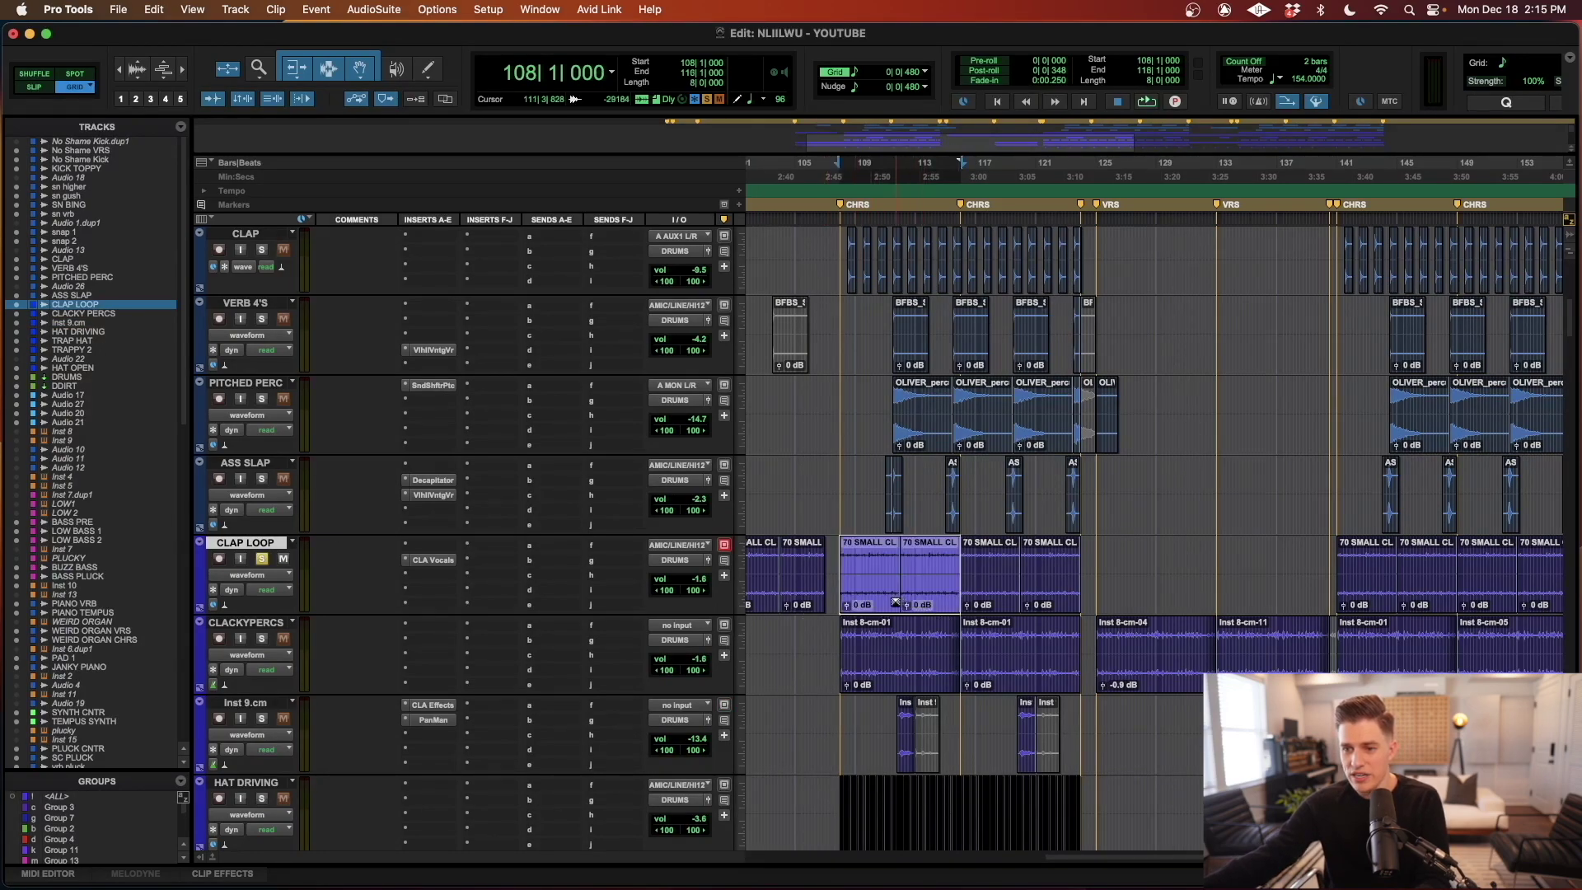
- Play the selected CLAP LOOP clips from 108|1|000 and check their waveforms up close
scroll(914, 587, left, 3)
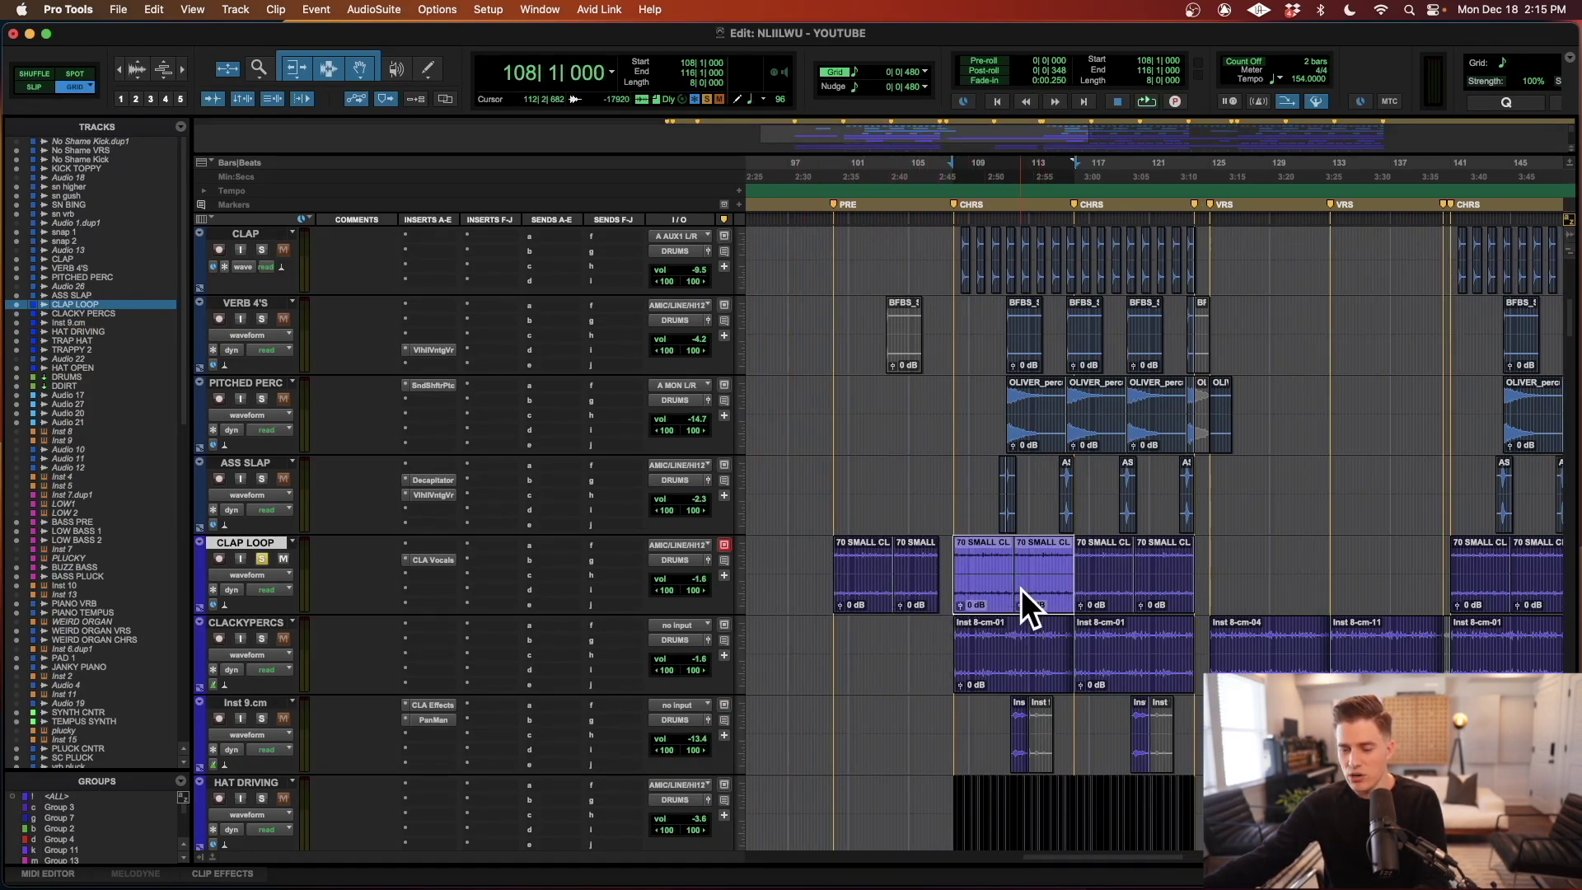
key(super+bracketright)
scroll(1056, 589, right, 3)
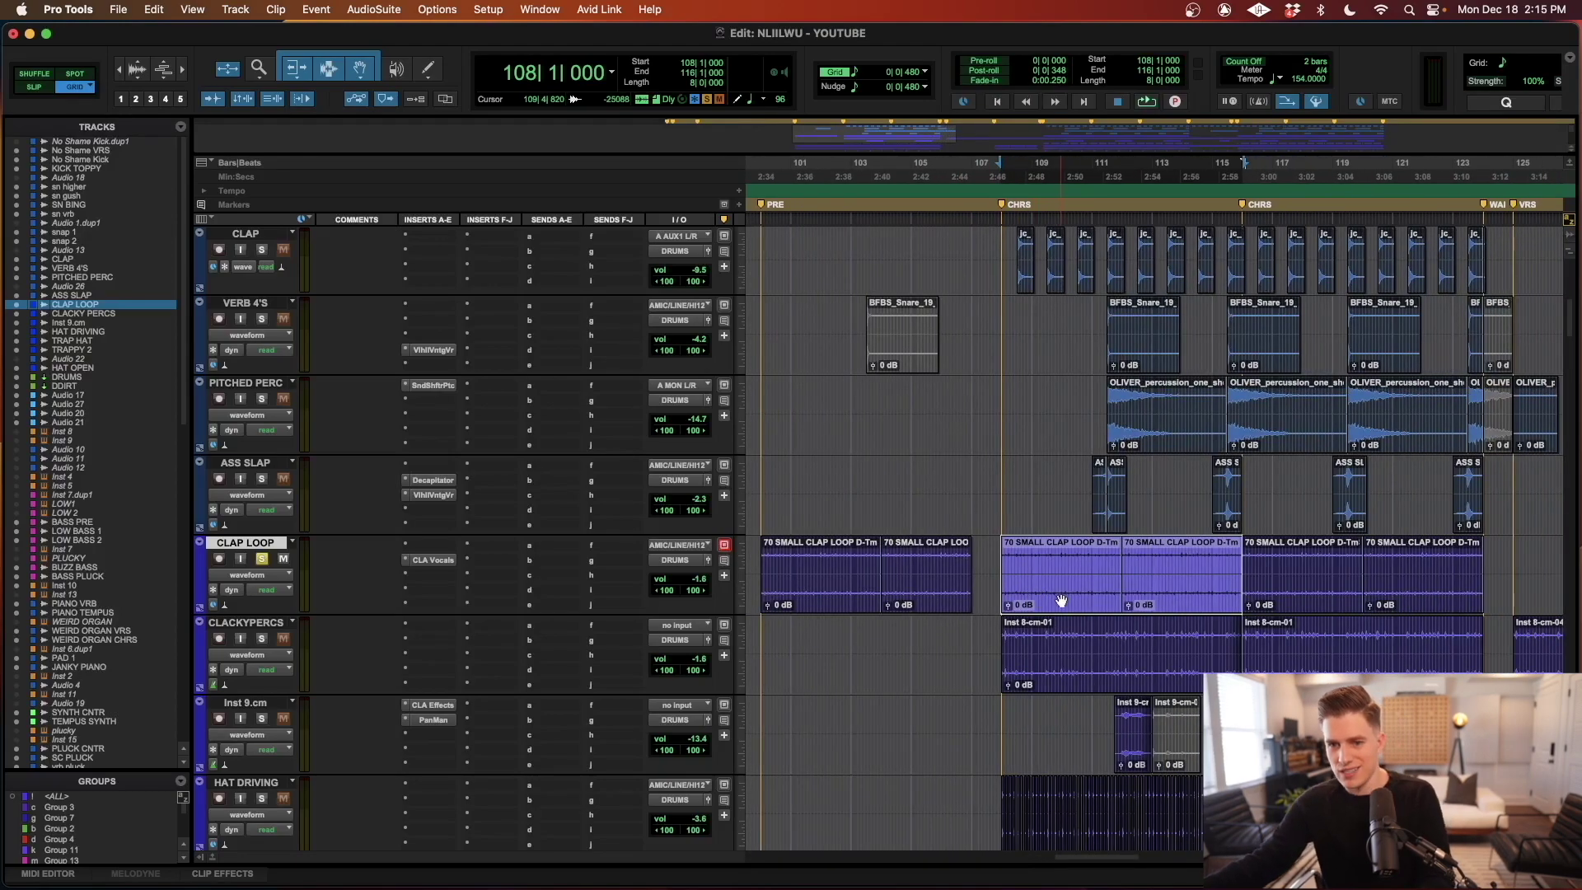
key(space)
key(super+bracketright)
scroll(1056, 600, right, 3)
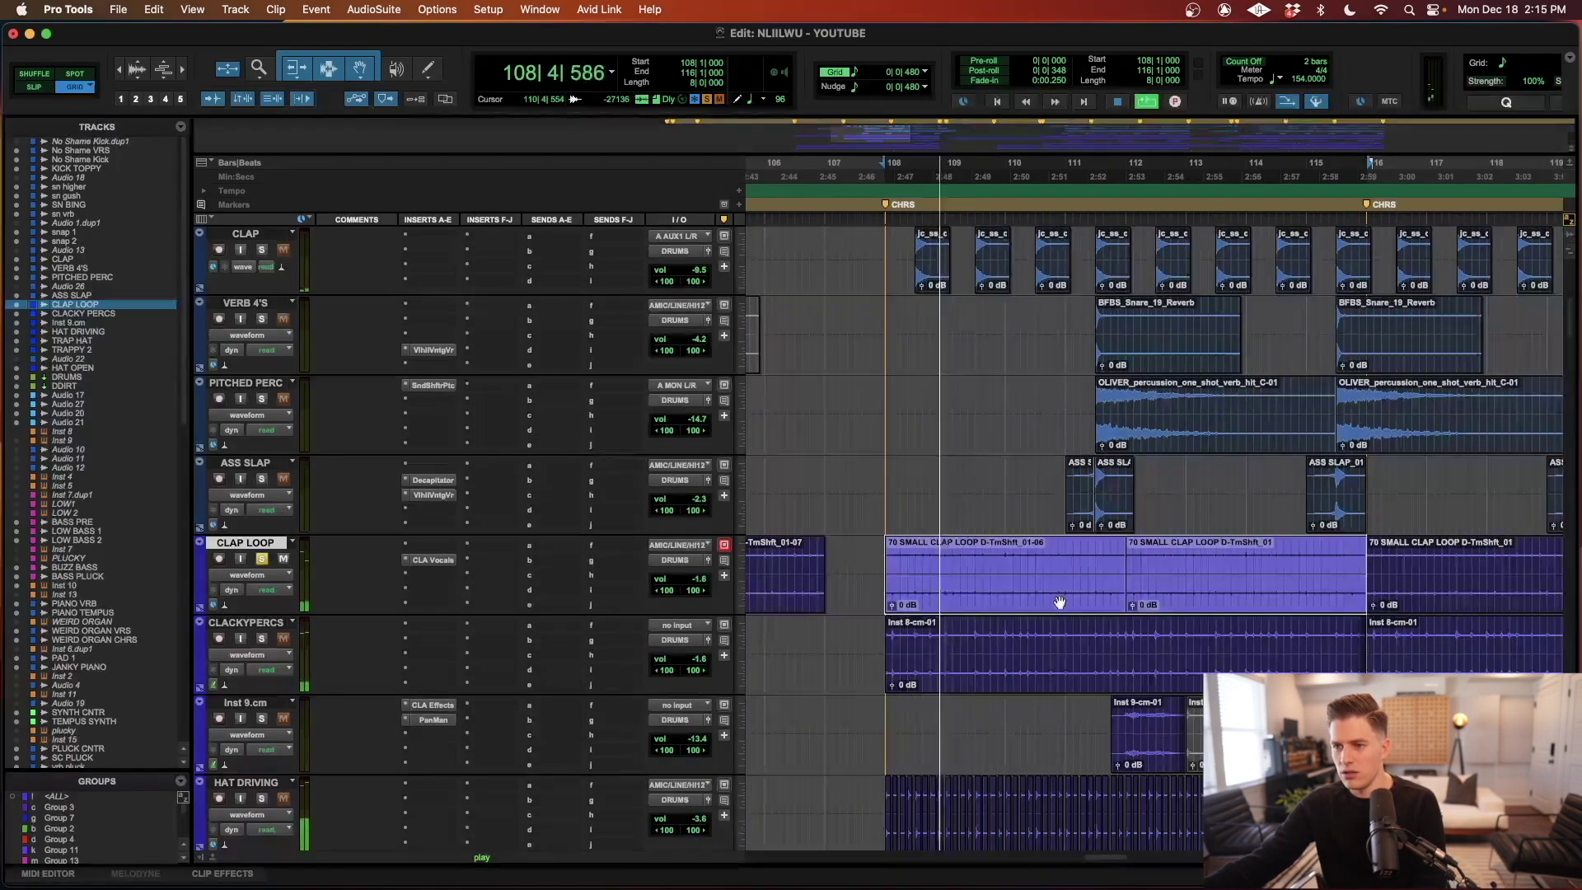
key(space)
key(super+bracketleft)
- Solo CLACKY PERCS and mark the range around the first ASS SLAP clips, from 109|4|000 to 113|2|000, on both tracks
click(248, 623)
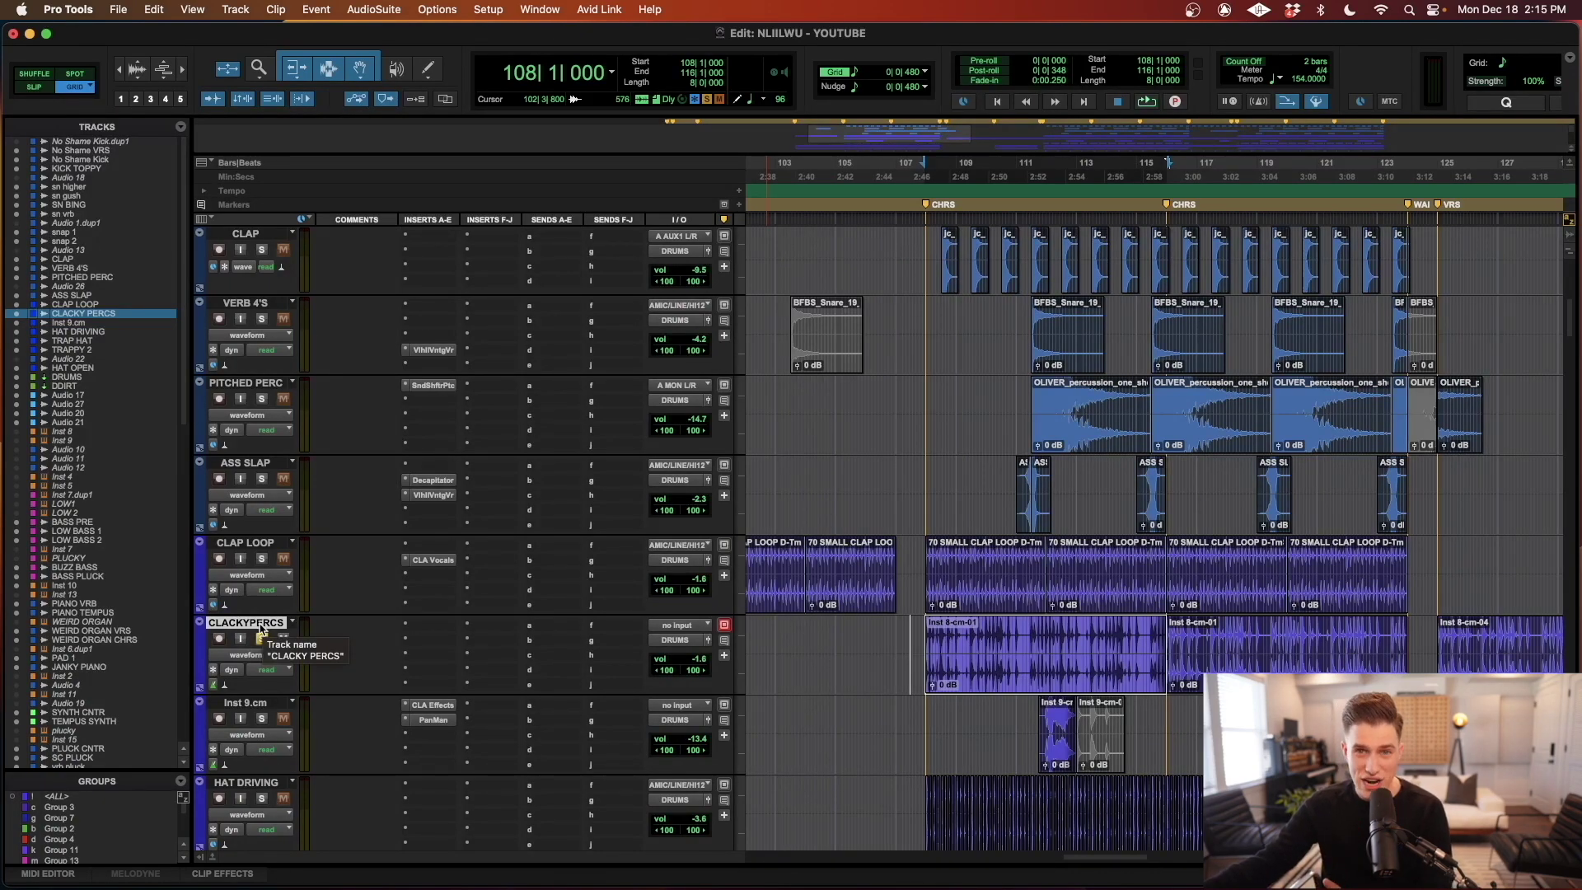
drag(1076, 494, 995, 483)
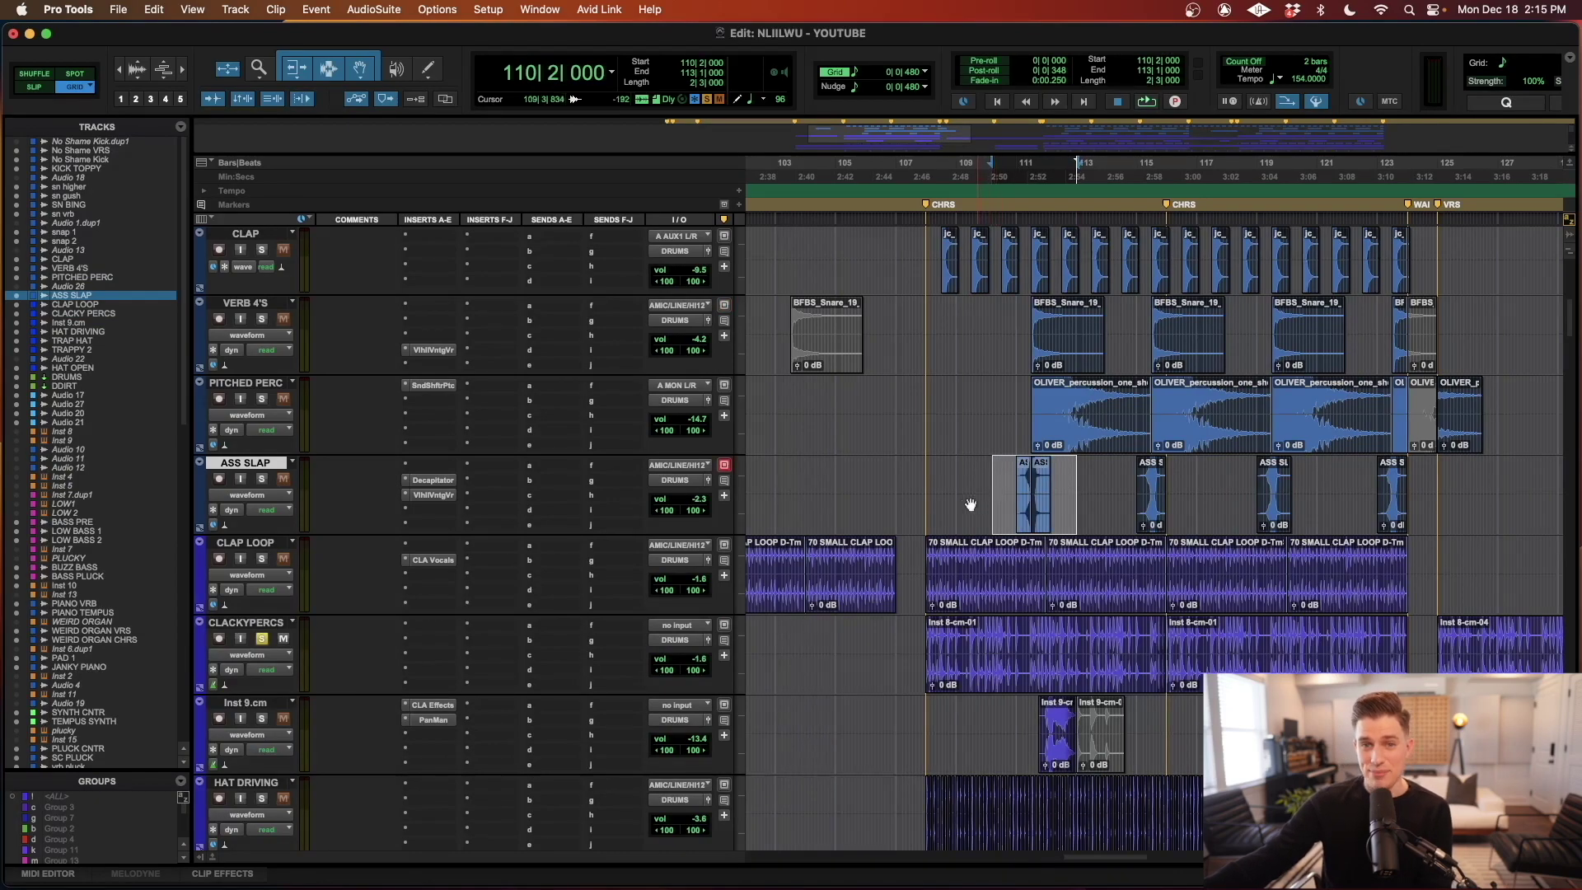
click(262, 625)
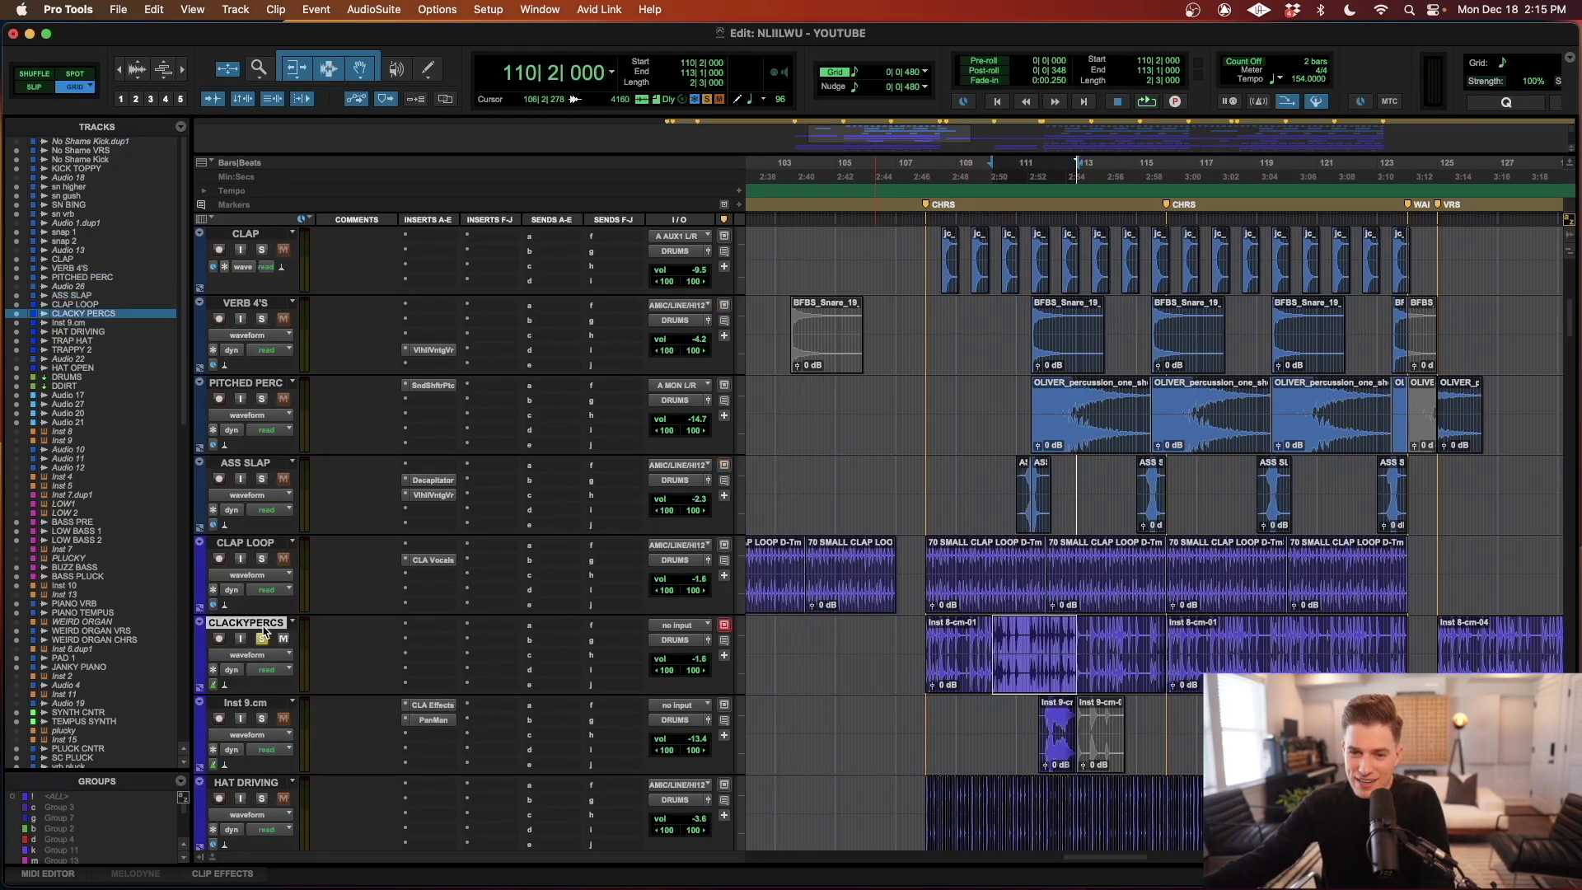
drag(1083, 483, 978, 487)
click(259, 627)
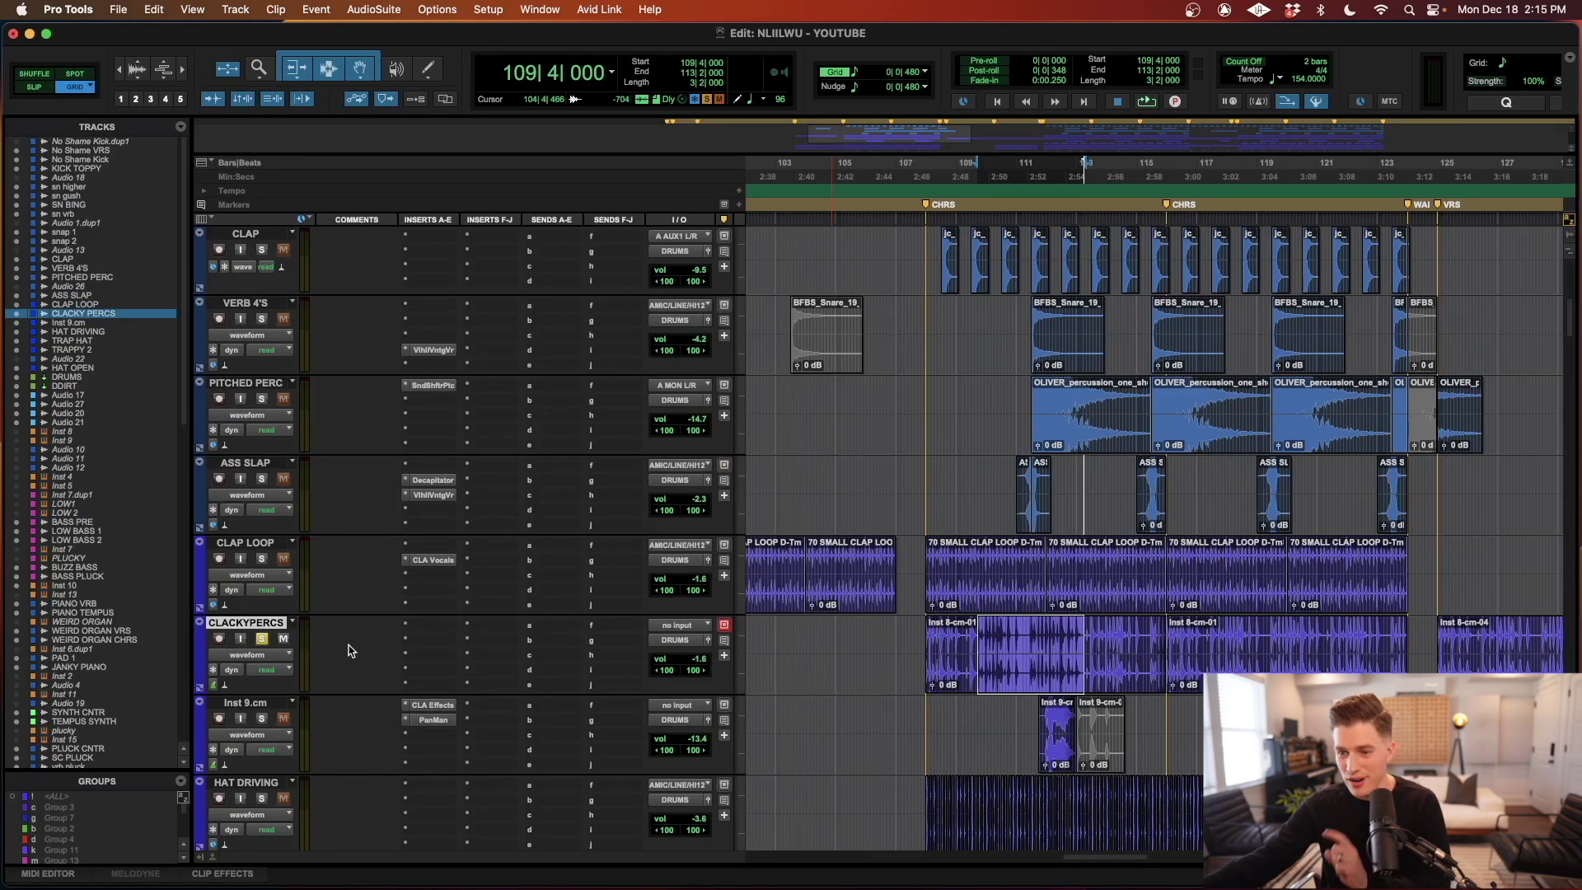
- Select the first chorus Inst 8-cm-01 clip on CLACKY PERCS, play it from 108|1|000 and add CLAP LOOP to the solo
click(1014, 678)
key(t)
key(t)
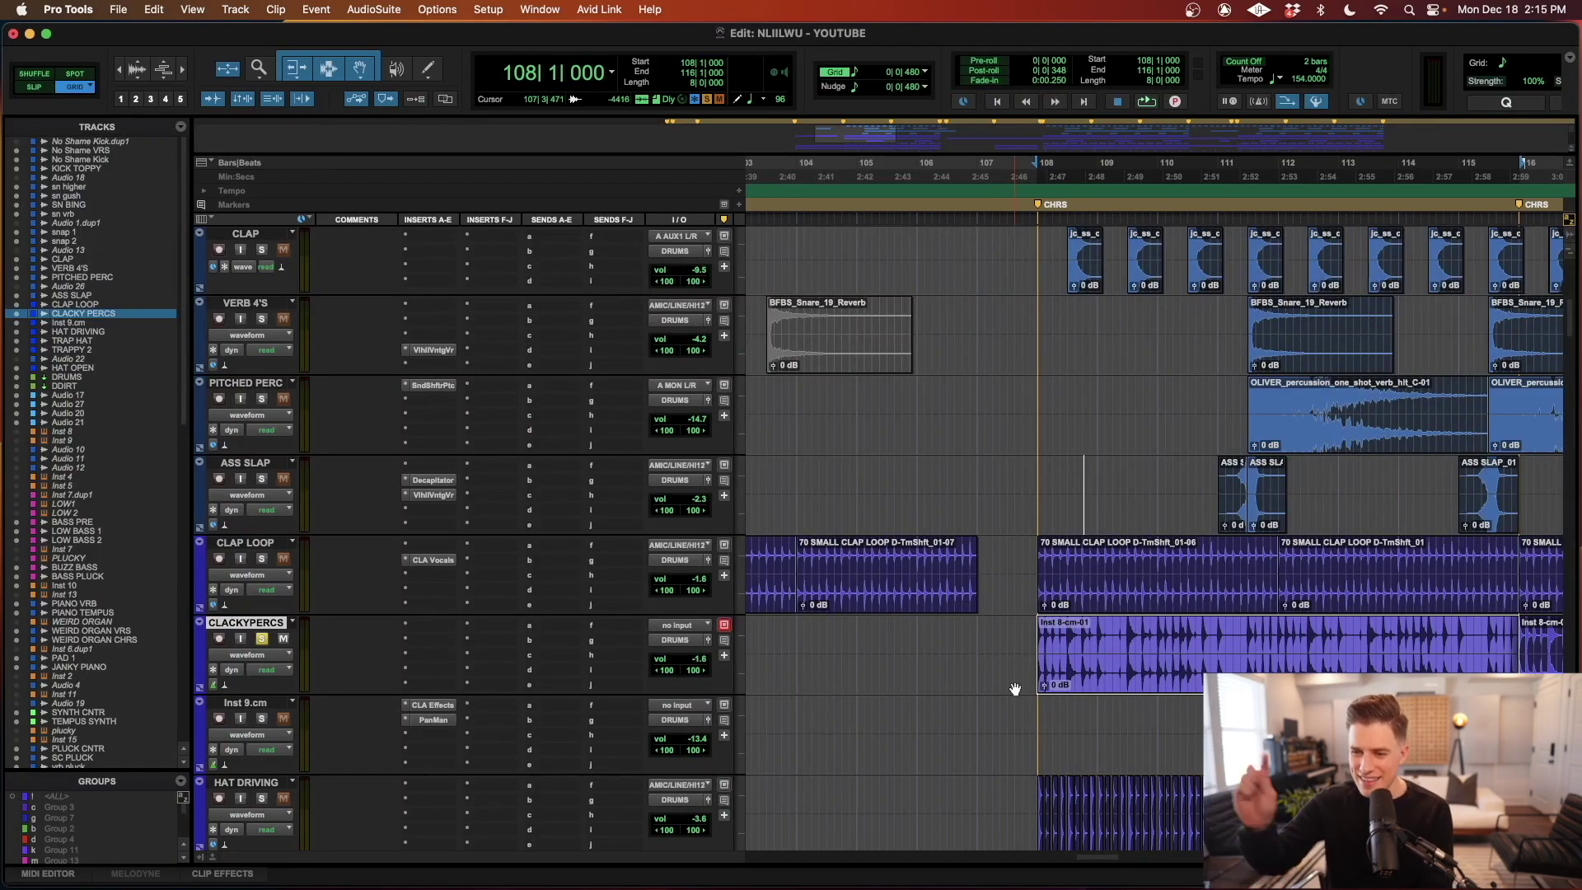
key(space)
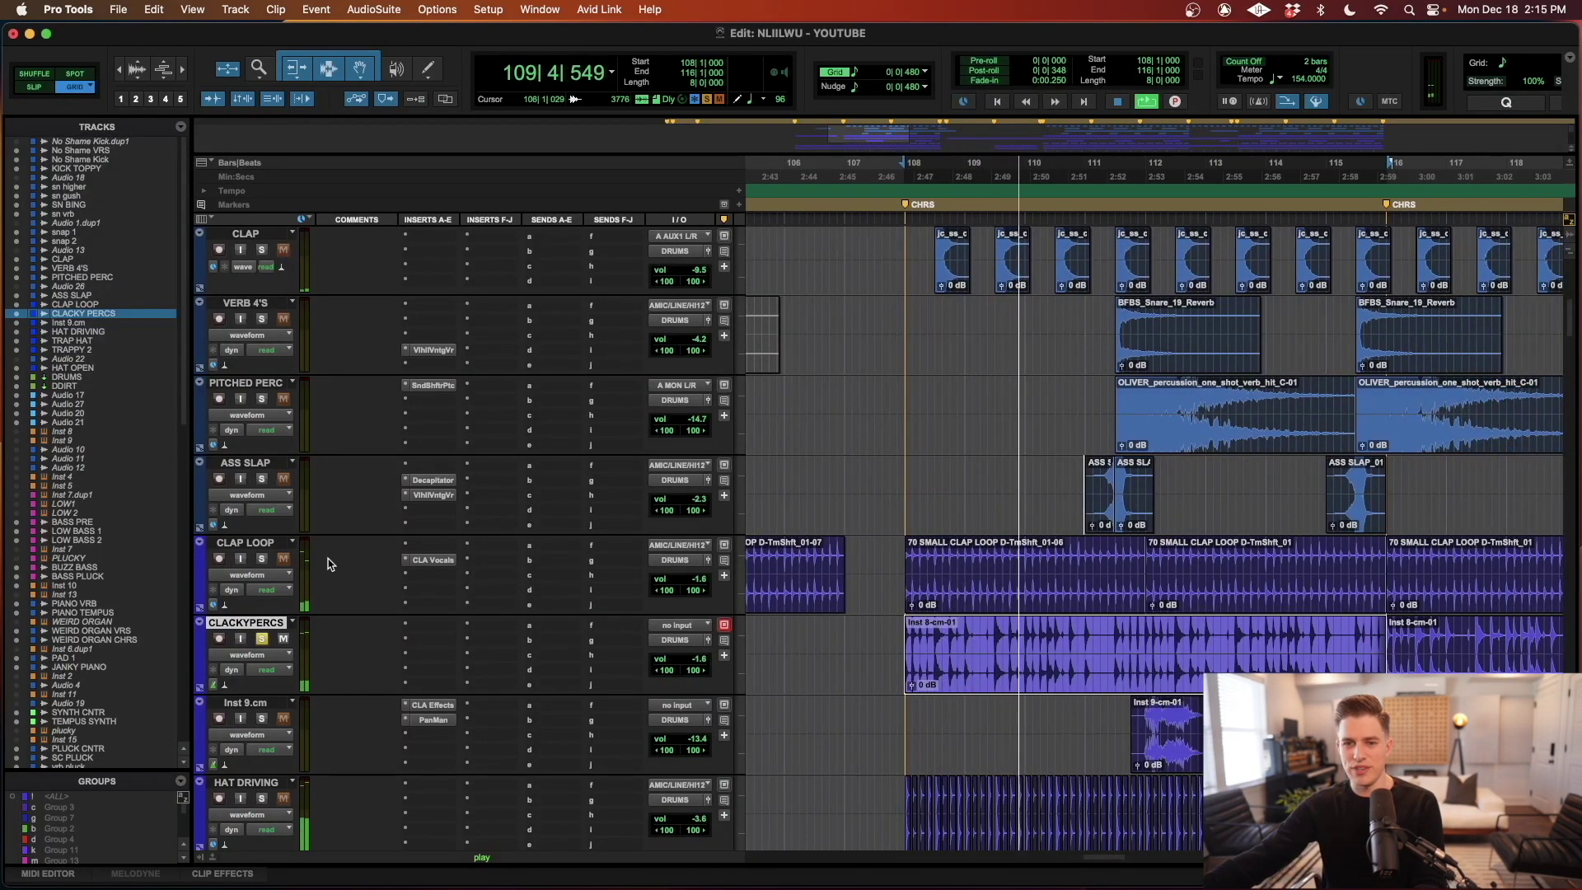
click(261, 558)
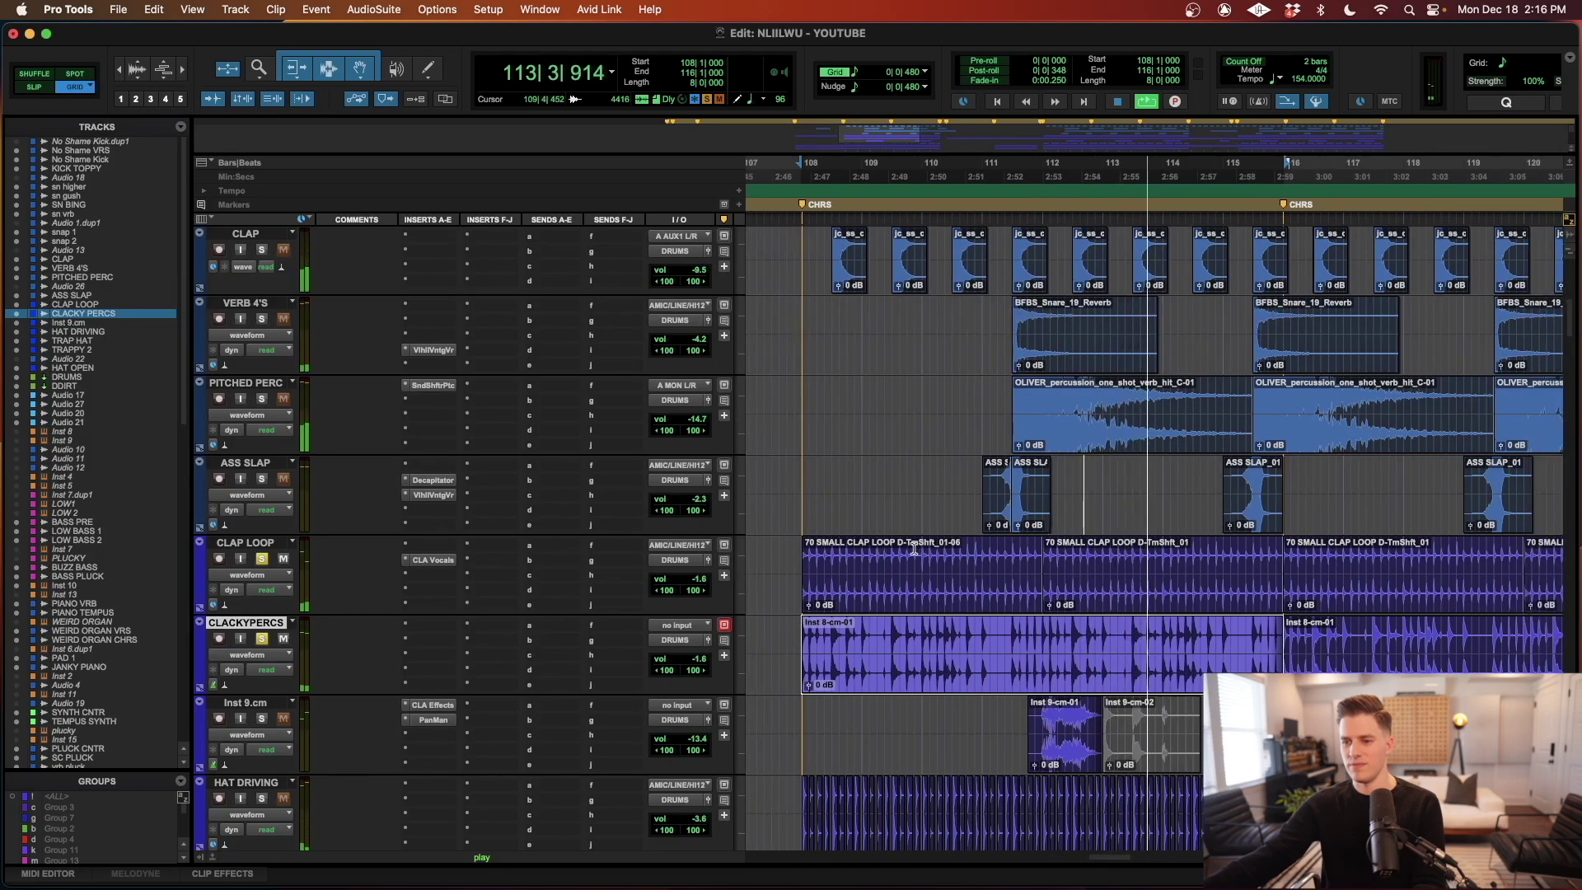
scroll(1107, 572, down, 3)
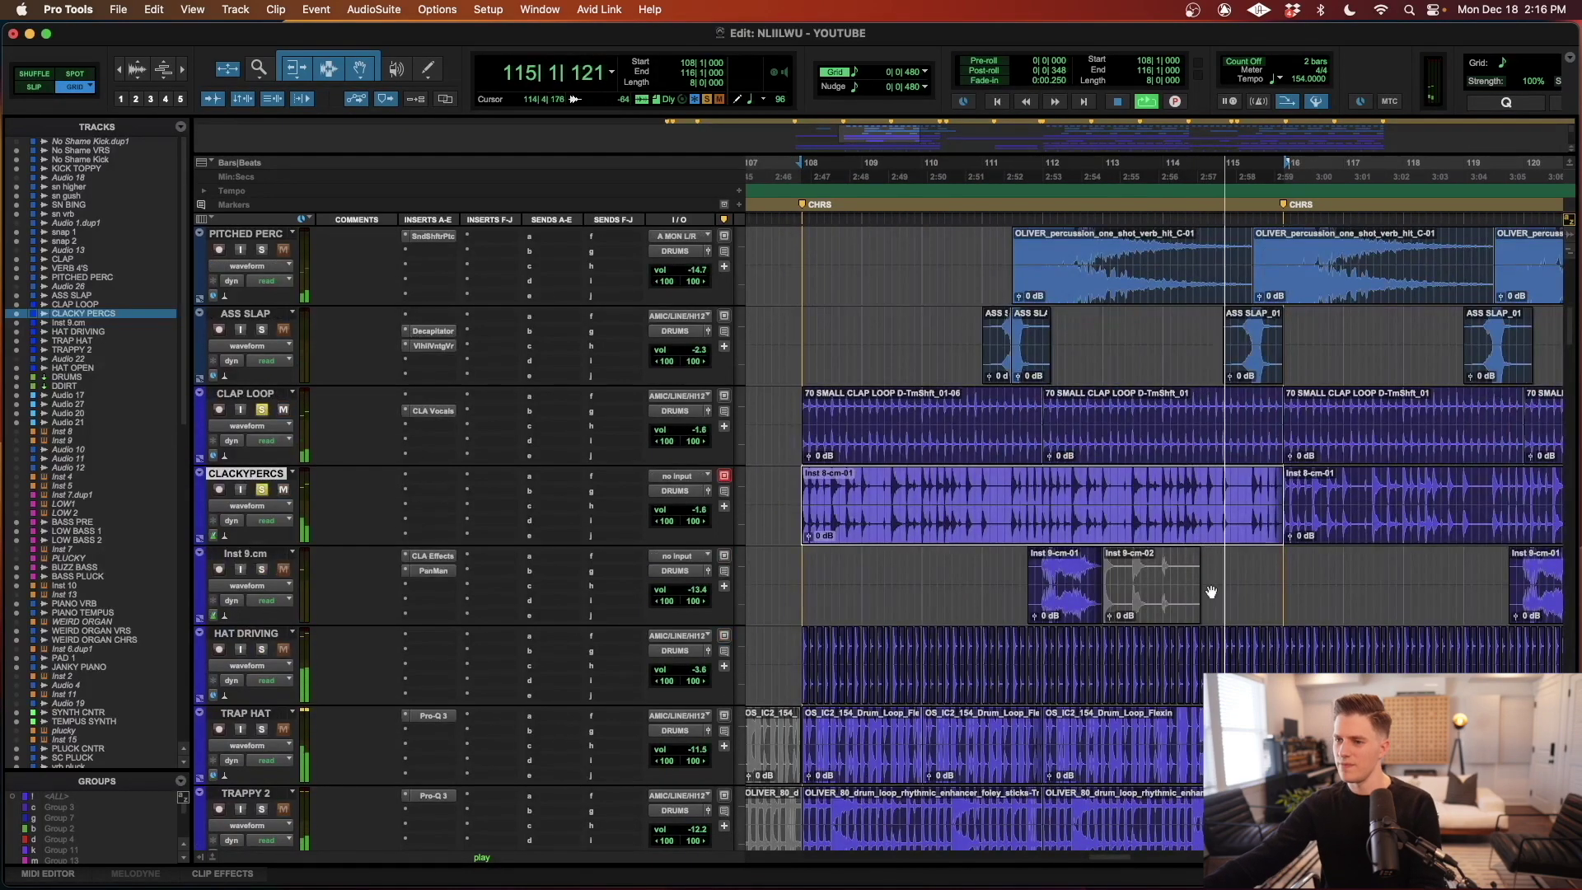
key(space)
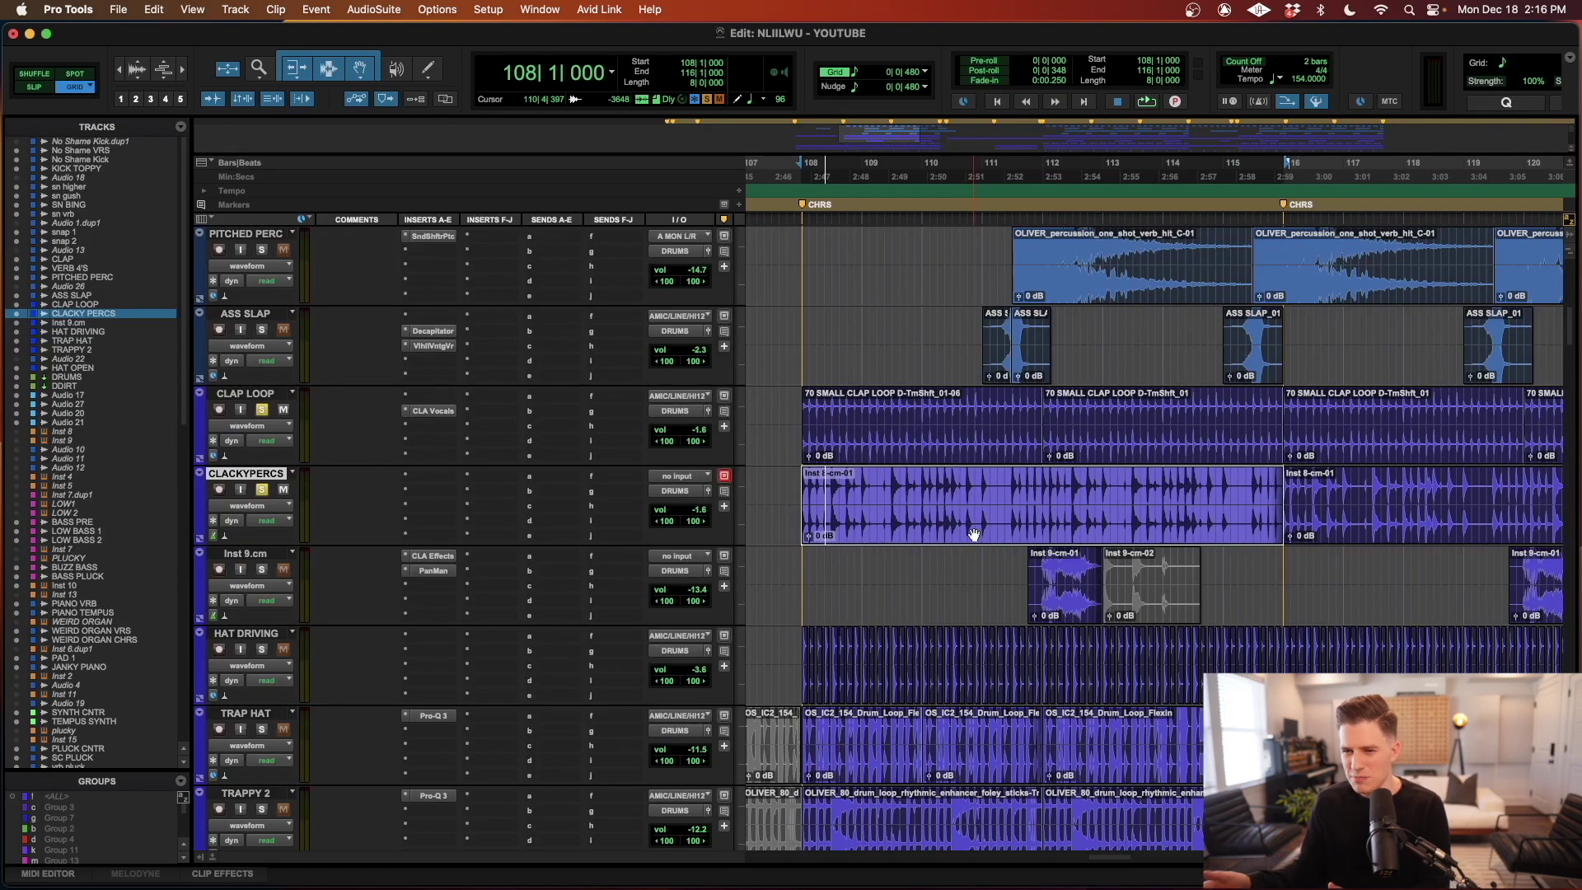
- Highlight the opening of the CLACKY PERCS chorus clip from 108|1|000 to 108|4|480 and reselect the whole Inst 8-cm-01 clip
click(875, 491)
key(super+bracketright)
drag(1103, 485, 1001, 495)
key(super+bracketleft)
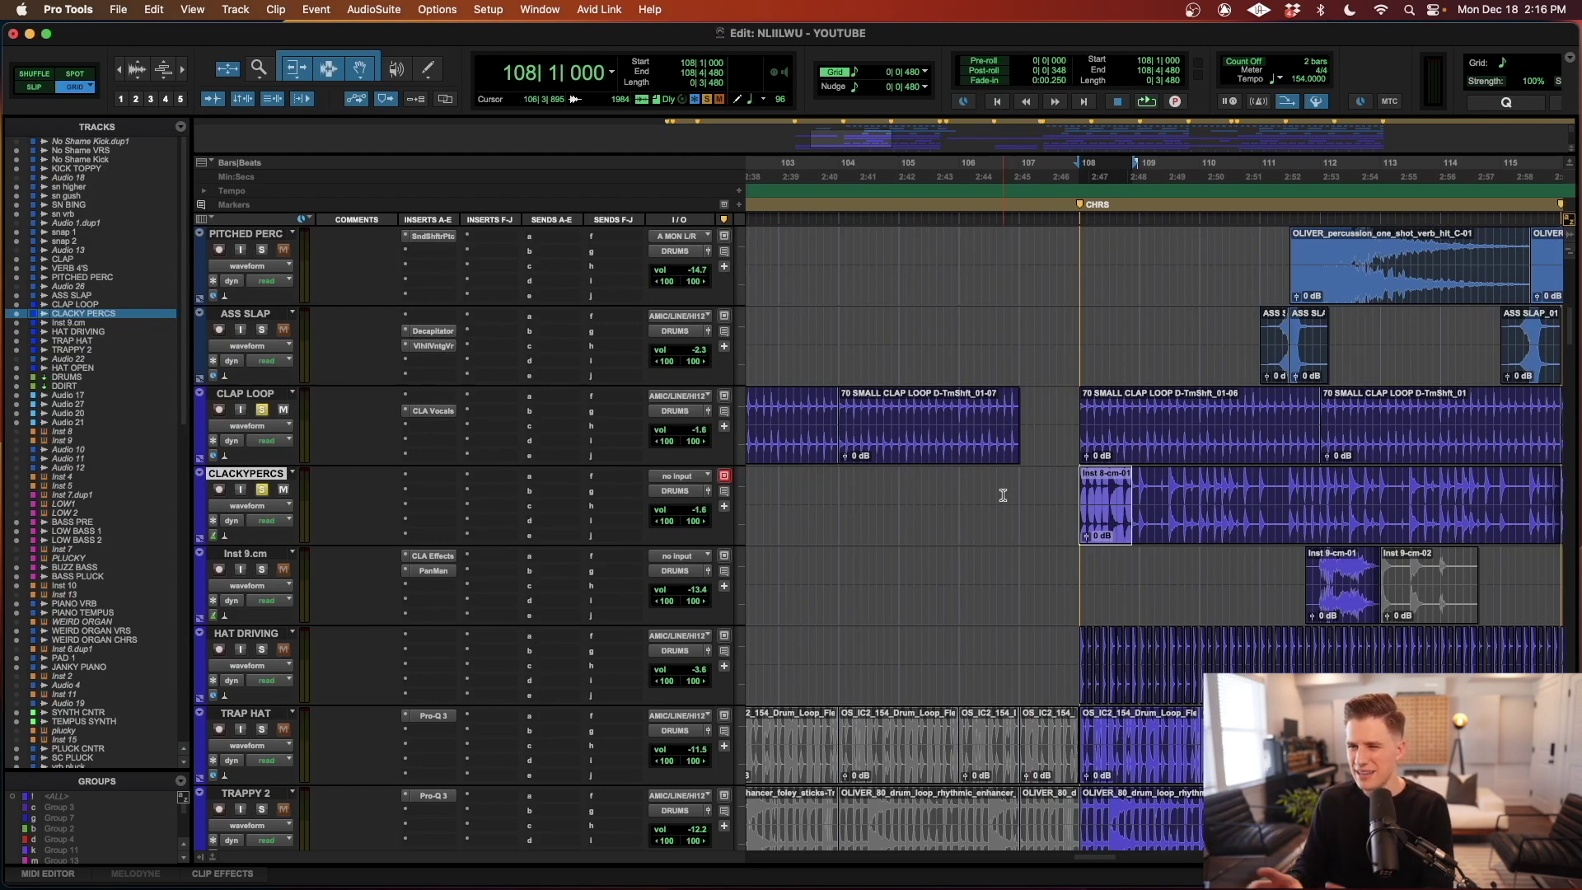
drag(1149, 487, 1087, 488)
click(1049, 491)
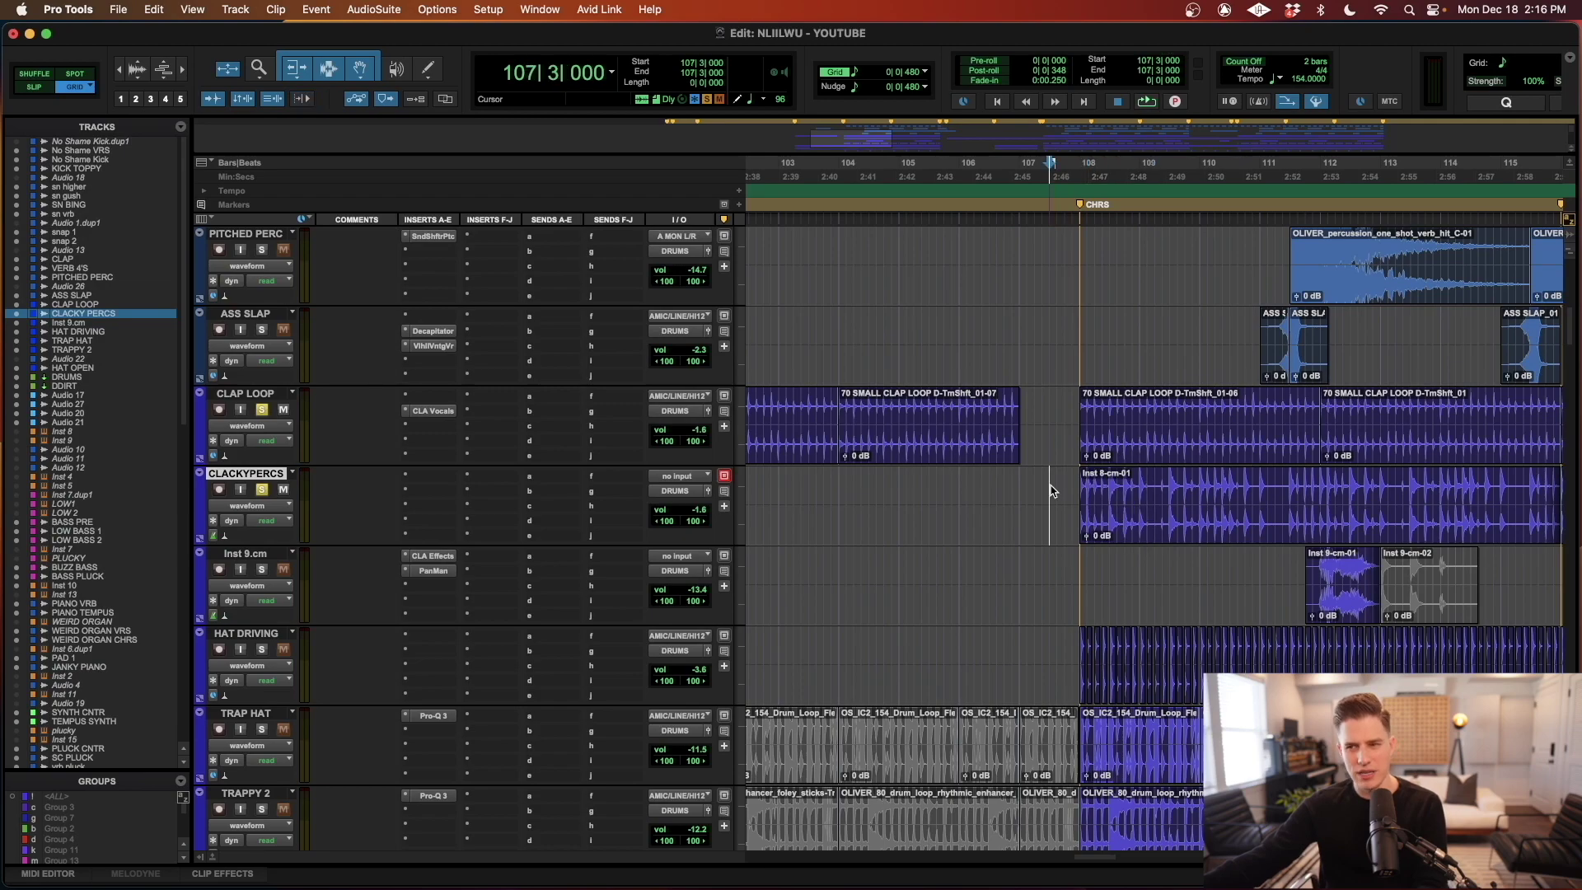
click(1122, 536)
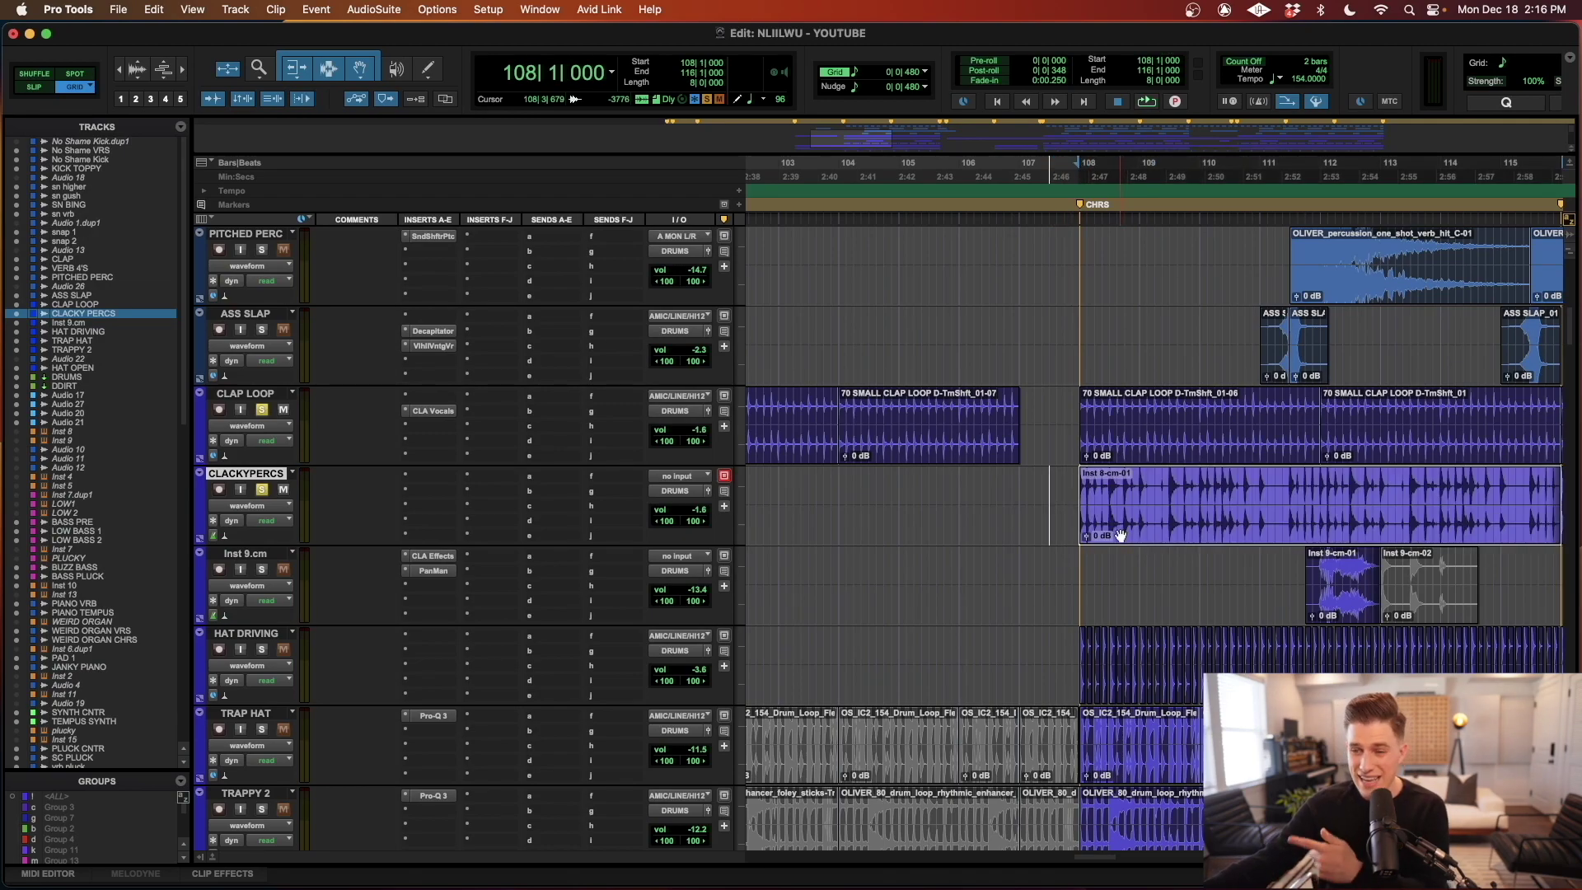
scroll(1122, 542, down, 2)
scroll(1121, 542, right, 2)
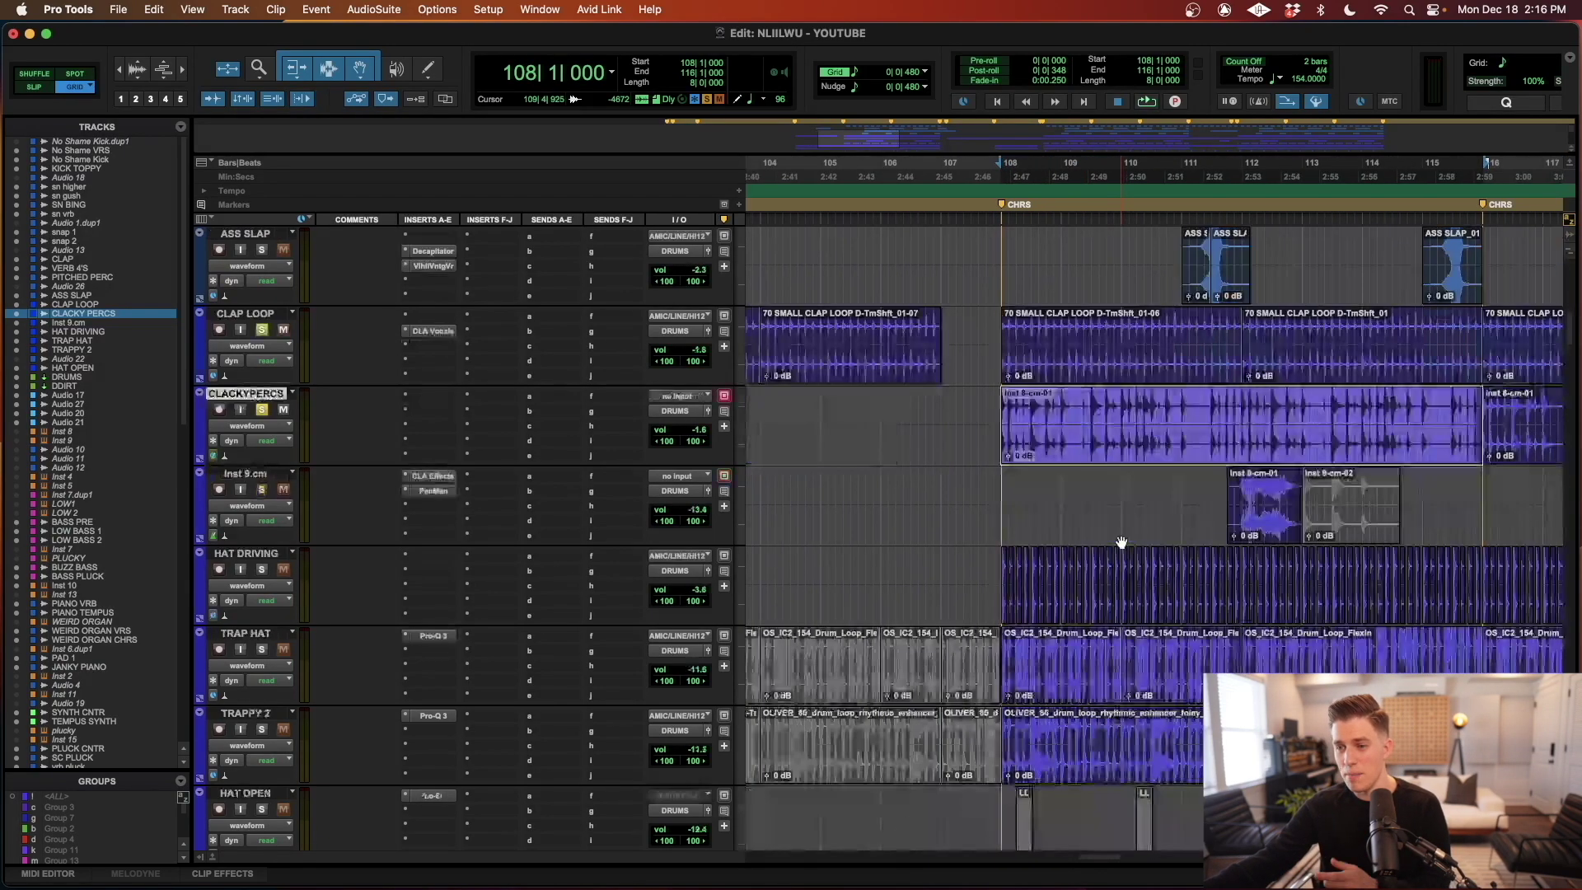
- Add HAT DRIVING to the solo with CLAP LOOP and CLACKYPERCS and play the layers from 108|1|000
scroll(1119, 545, down, 1)
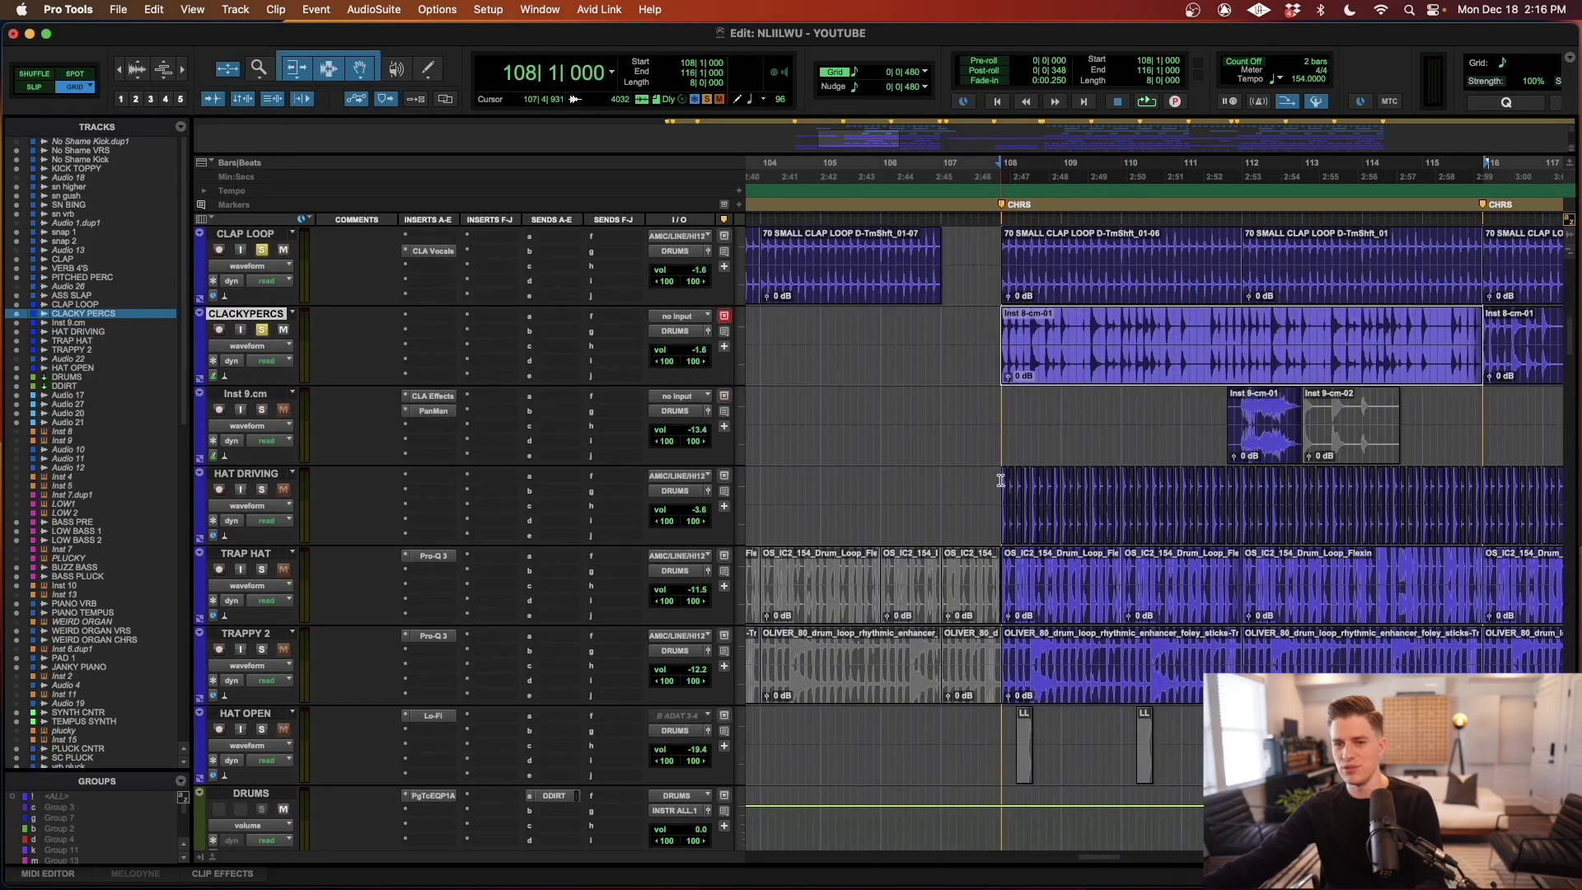
scroll(1001, 481, right, 2)
click(904, 488)
key(super+bracketright)
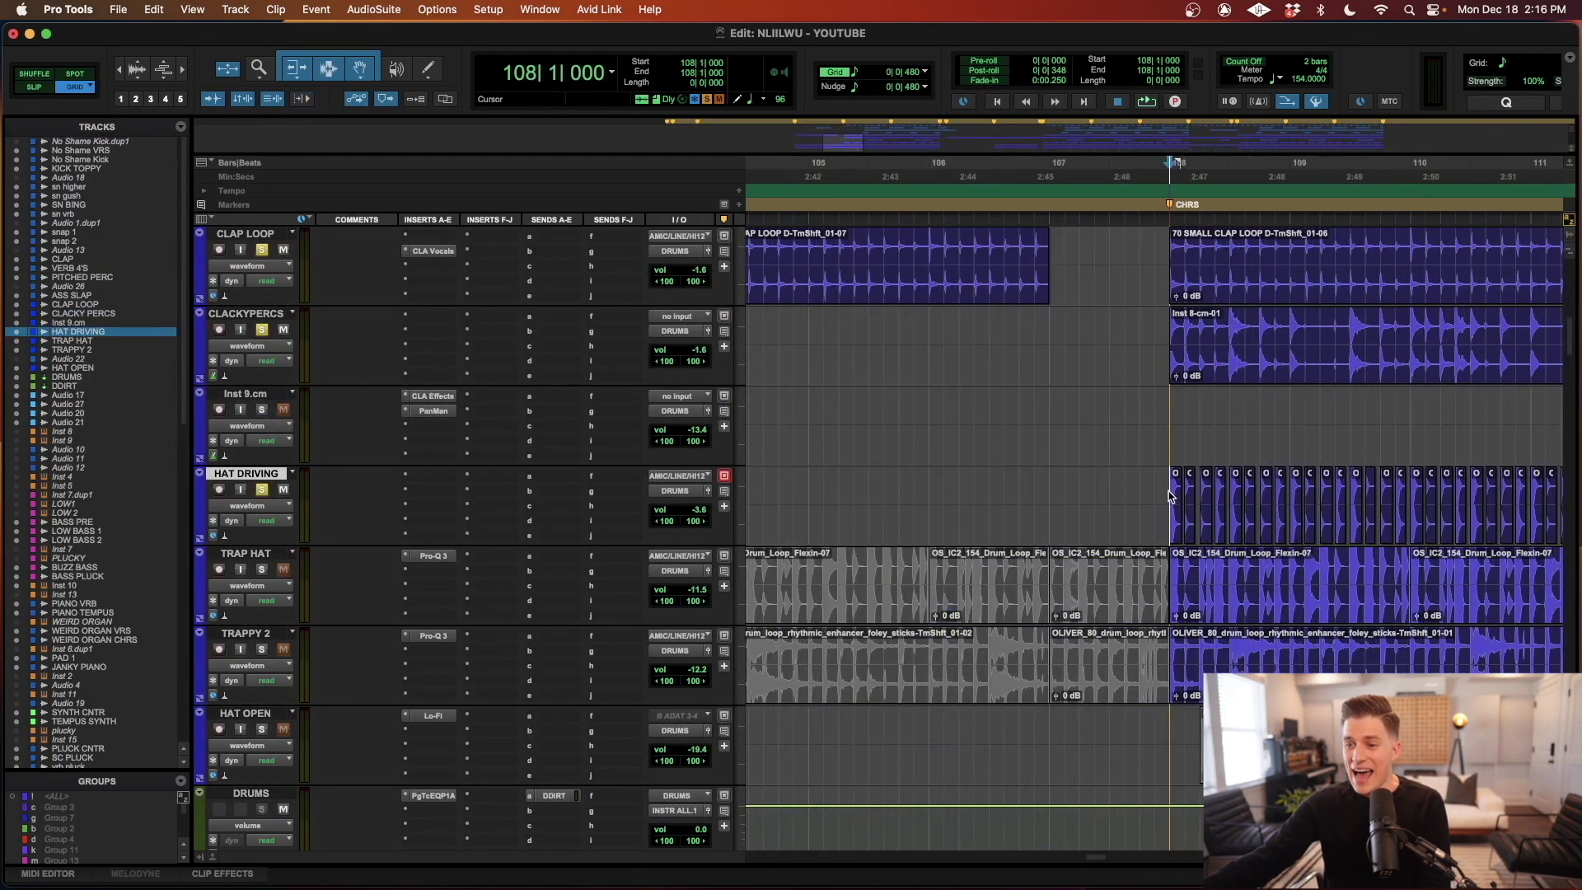
click(1169, 493)
key(super+bracketleft)
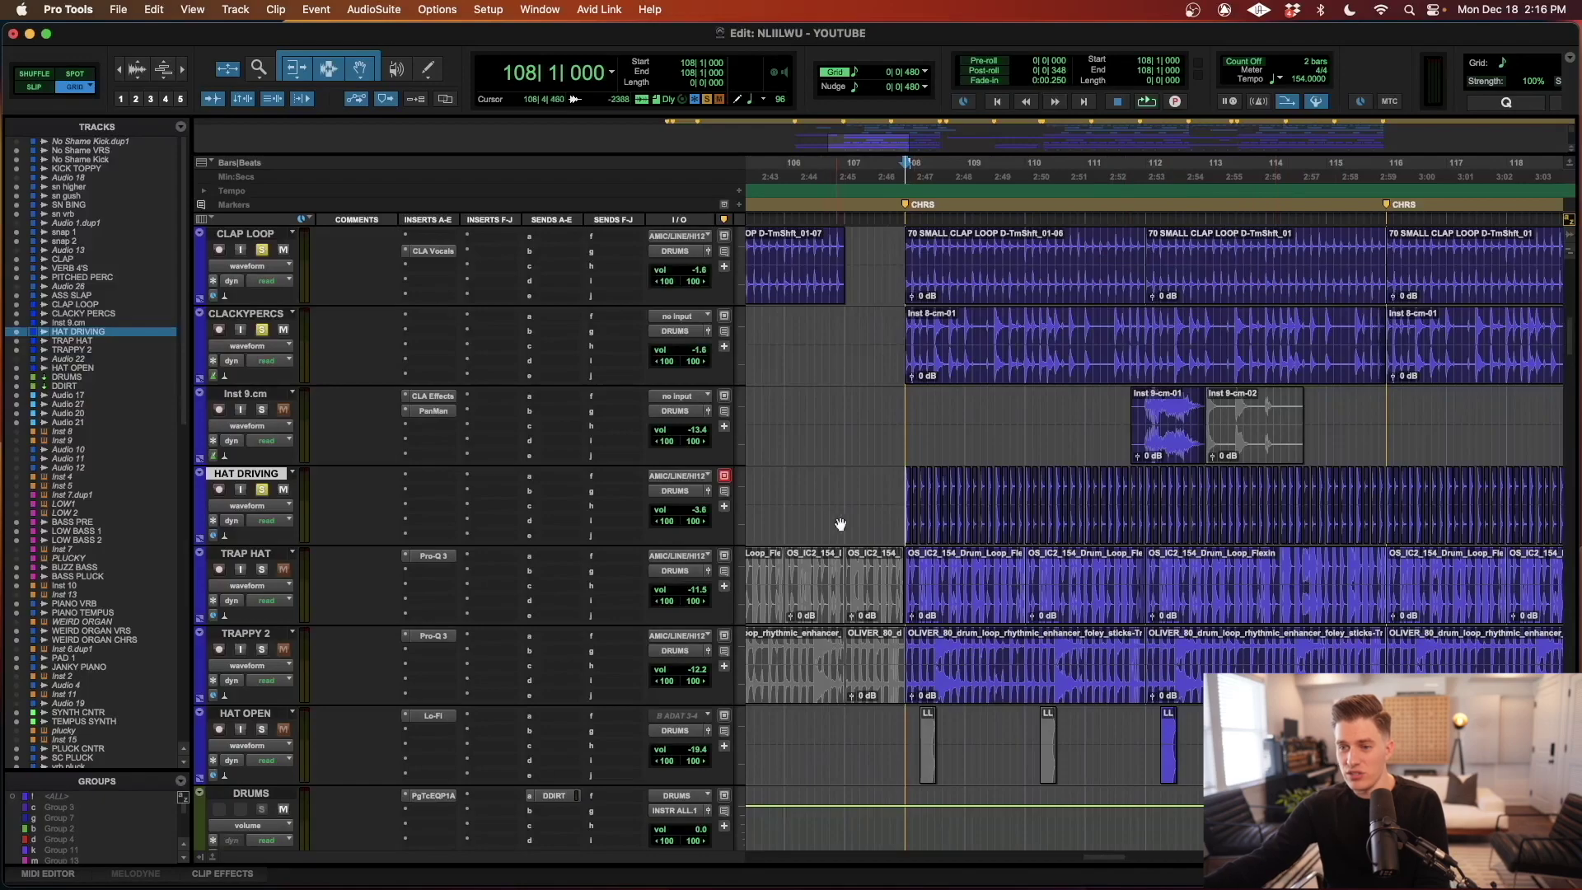
key(super+bracketright)
key(super+bracketright)
key(space)
key(super+bracketleft)
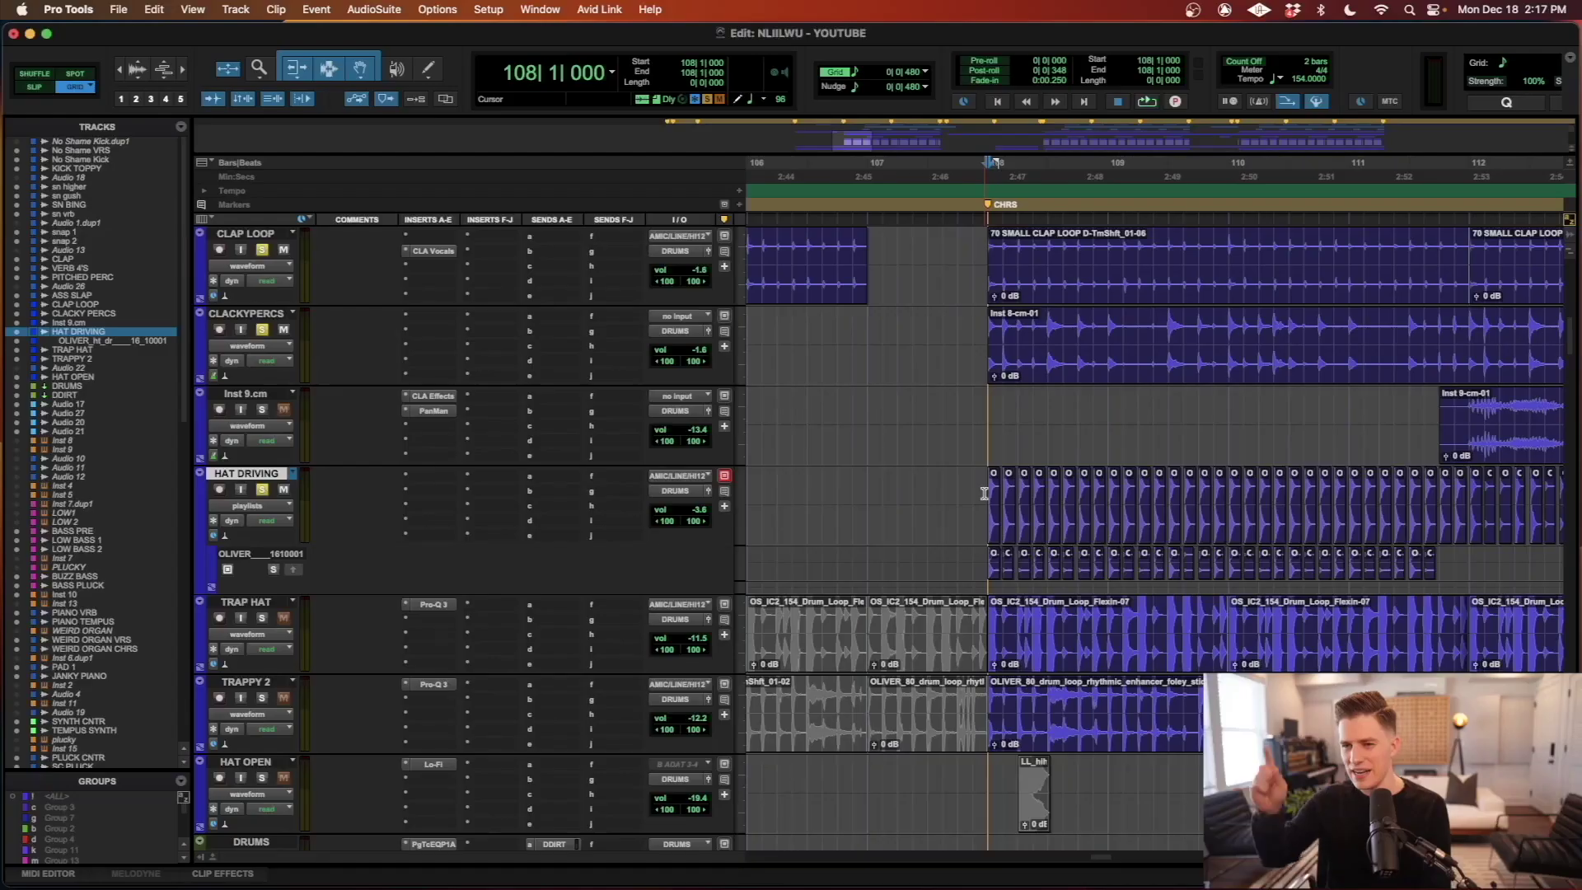
- Put the cursor back at 108|1|000 on Inst 9.cm and replay the soloed clap, percussion and hat layers
click(984, 413)
scroll(1001, 448, right, 3)
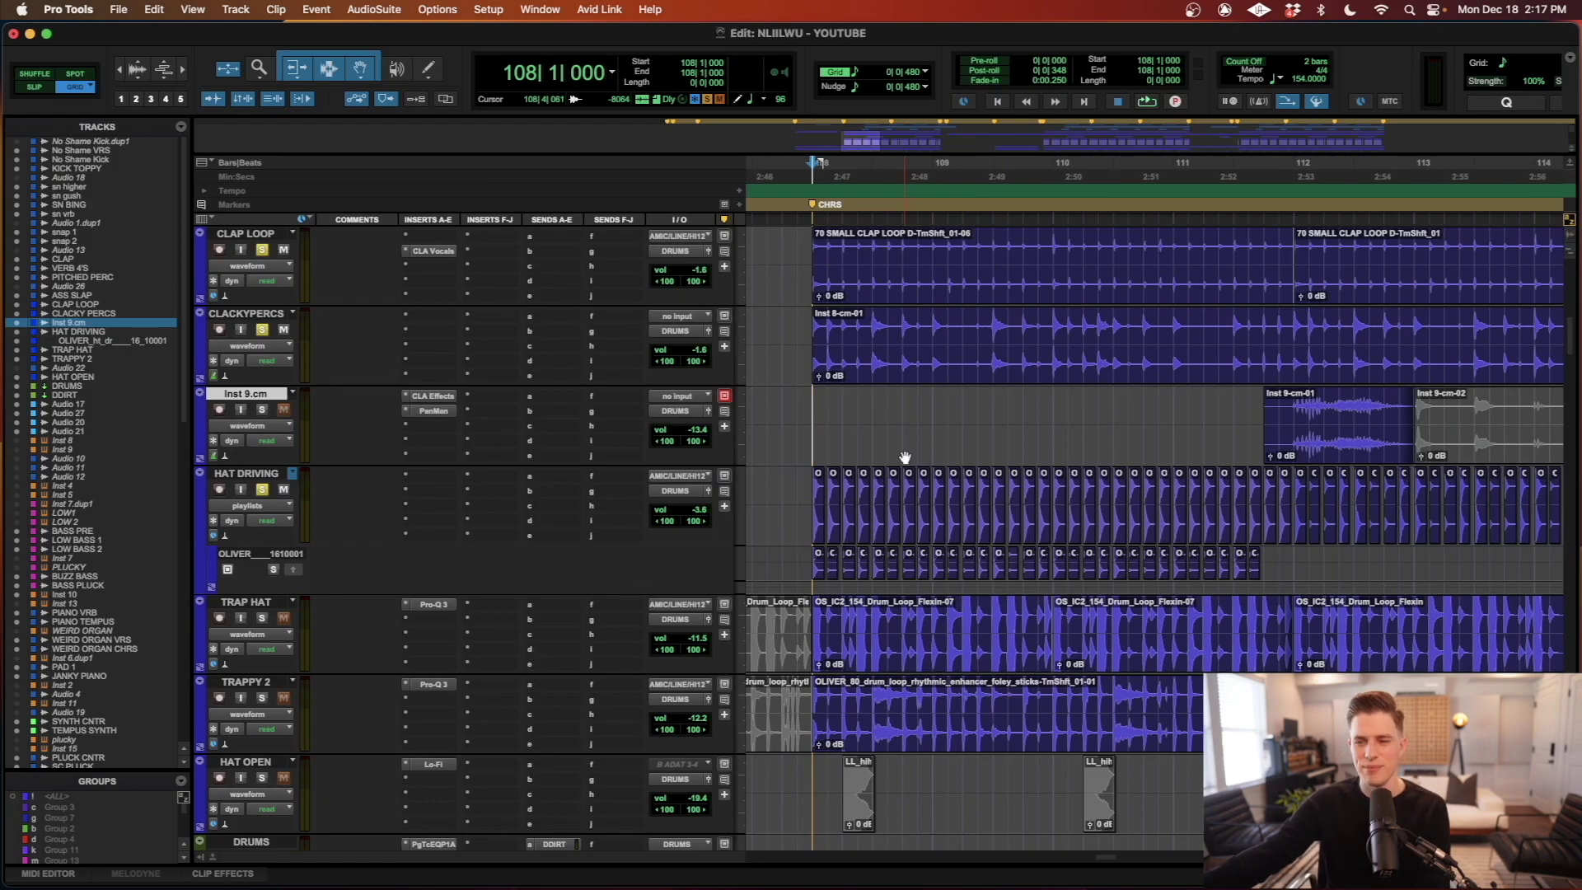
key(space)
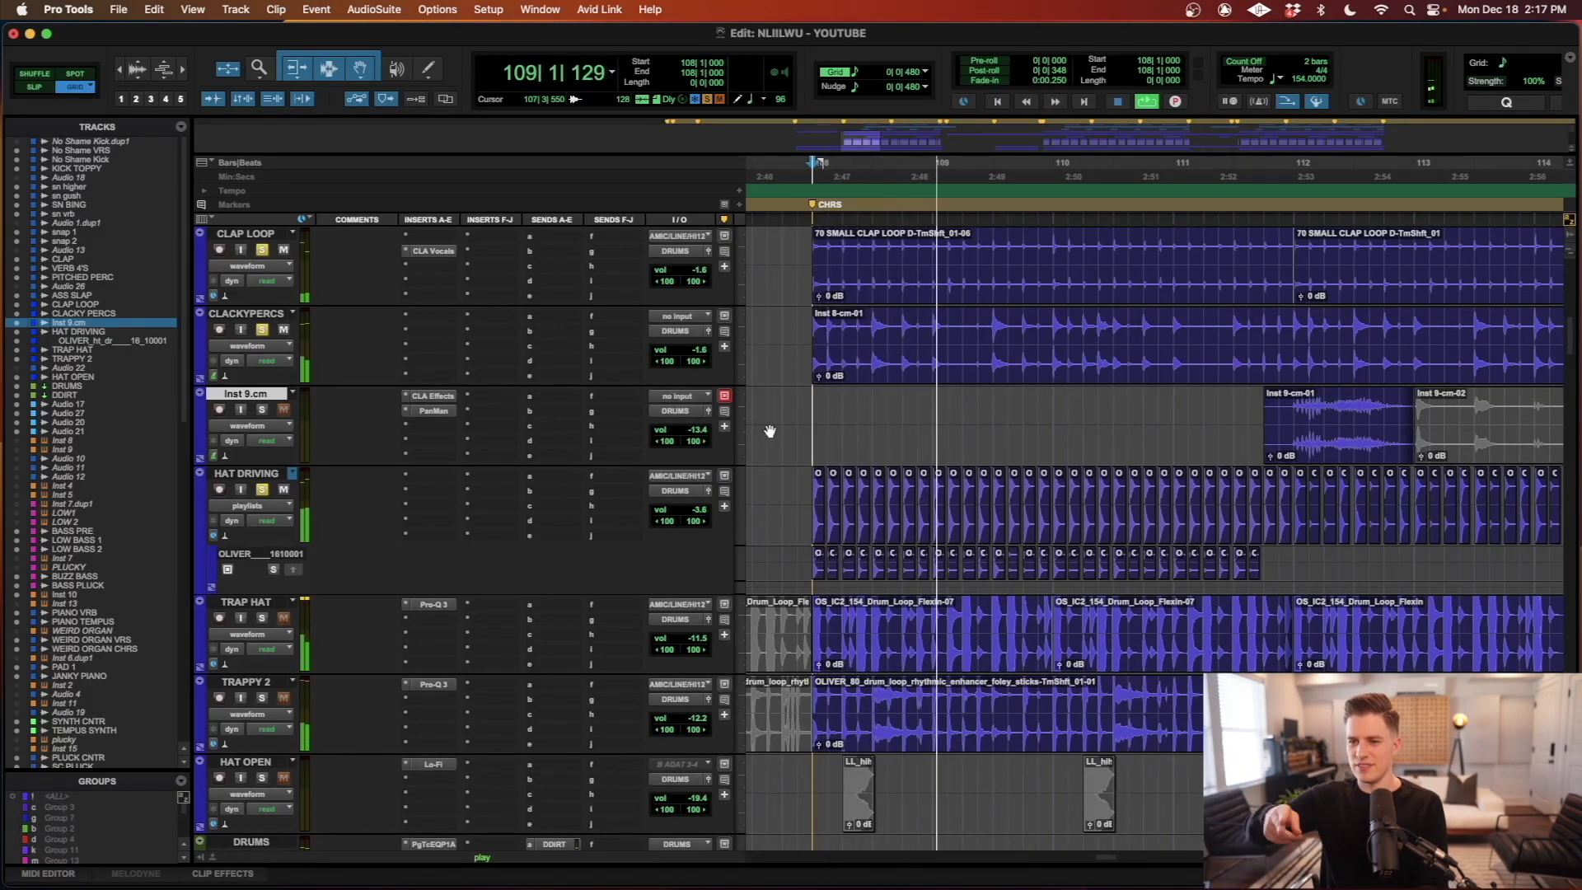
key(space)
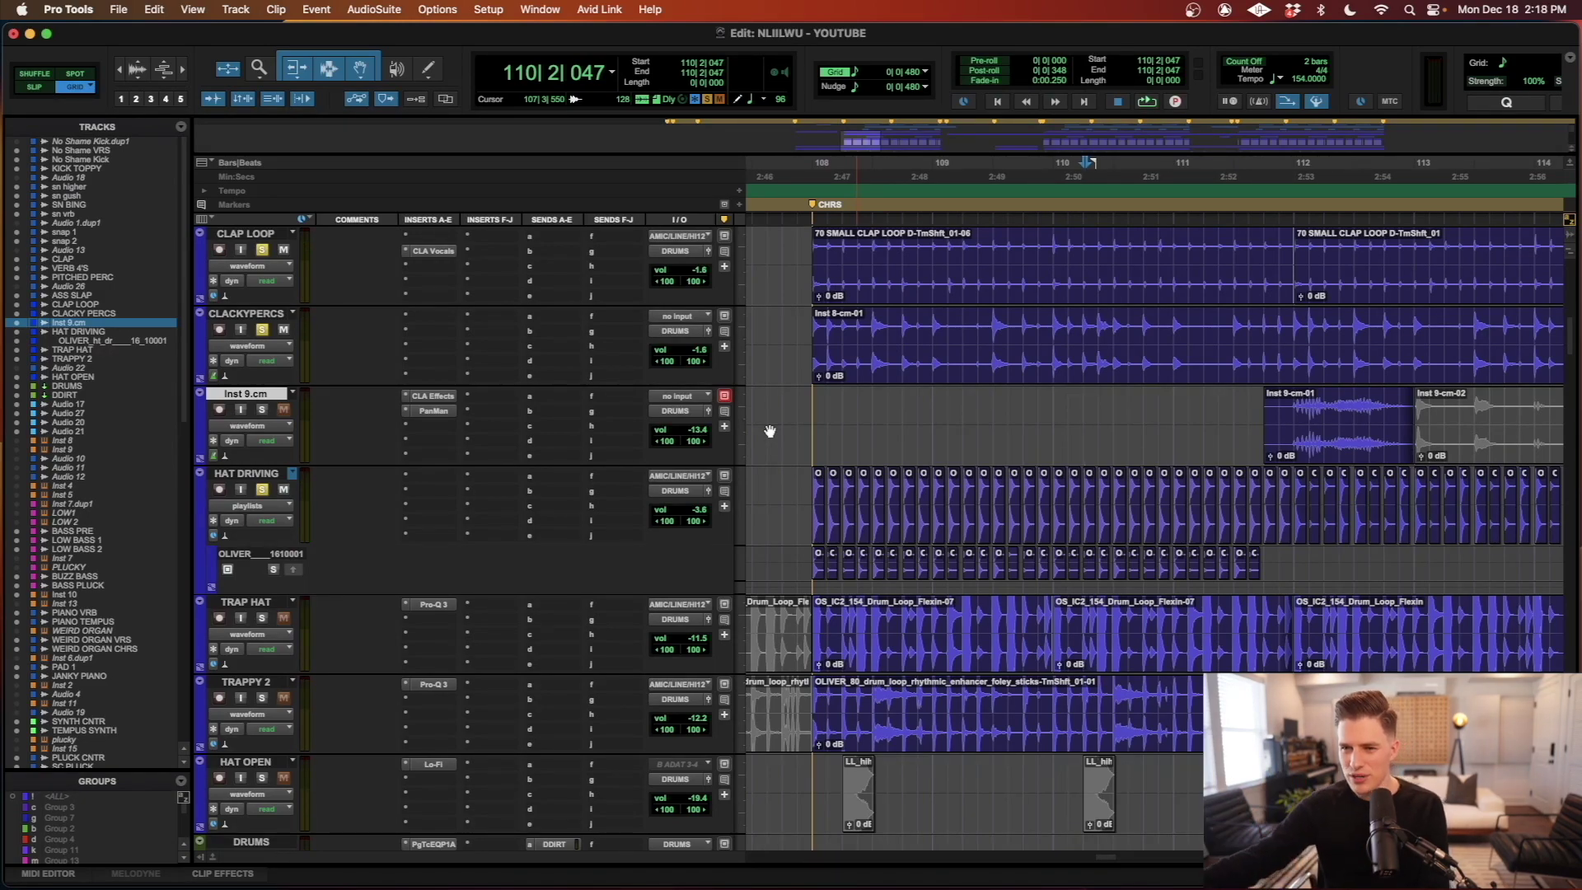
- Copy the OLIVER playlist's hat clips from 108|1|000 to 112|1|000 into the main HAT DRIVING playlist and play from 108|1|000
click(822, 569)
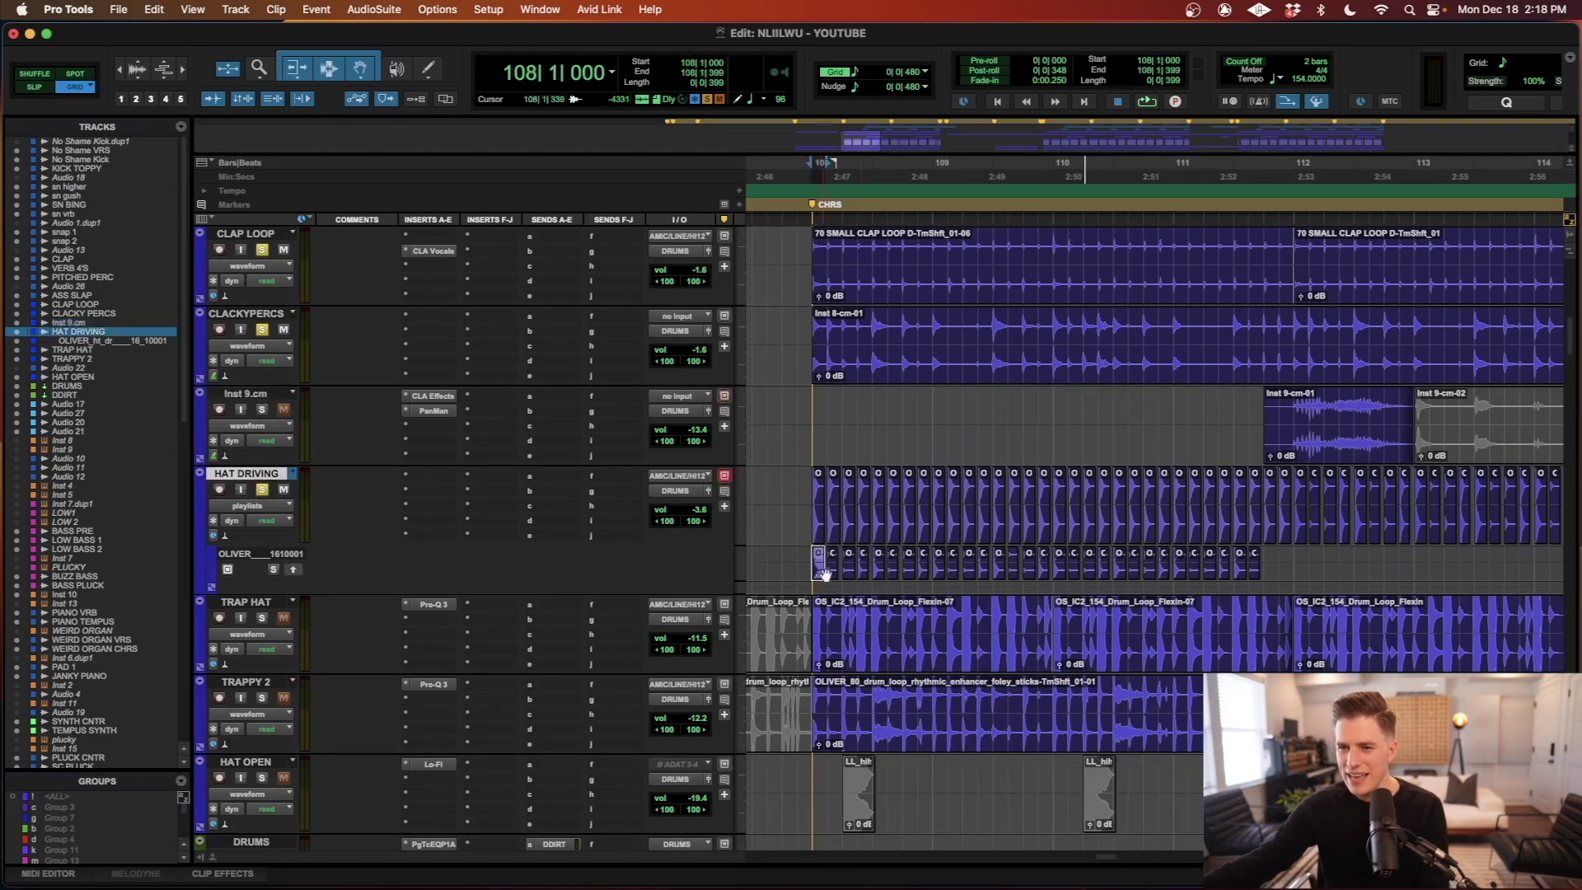
shift+click(1287, 563)
click(294, 570)
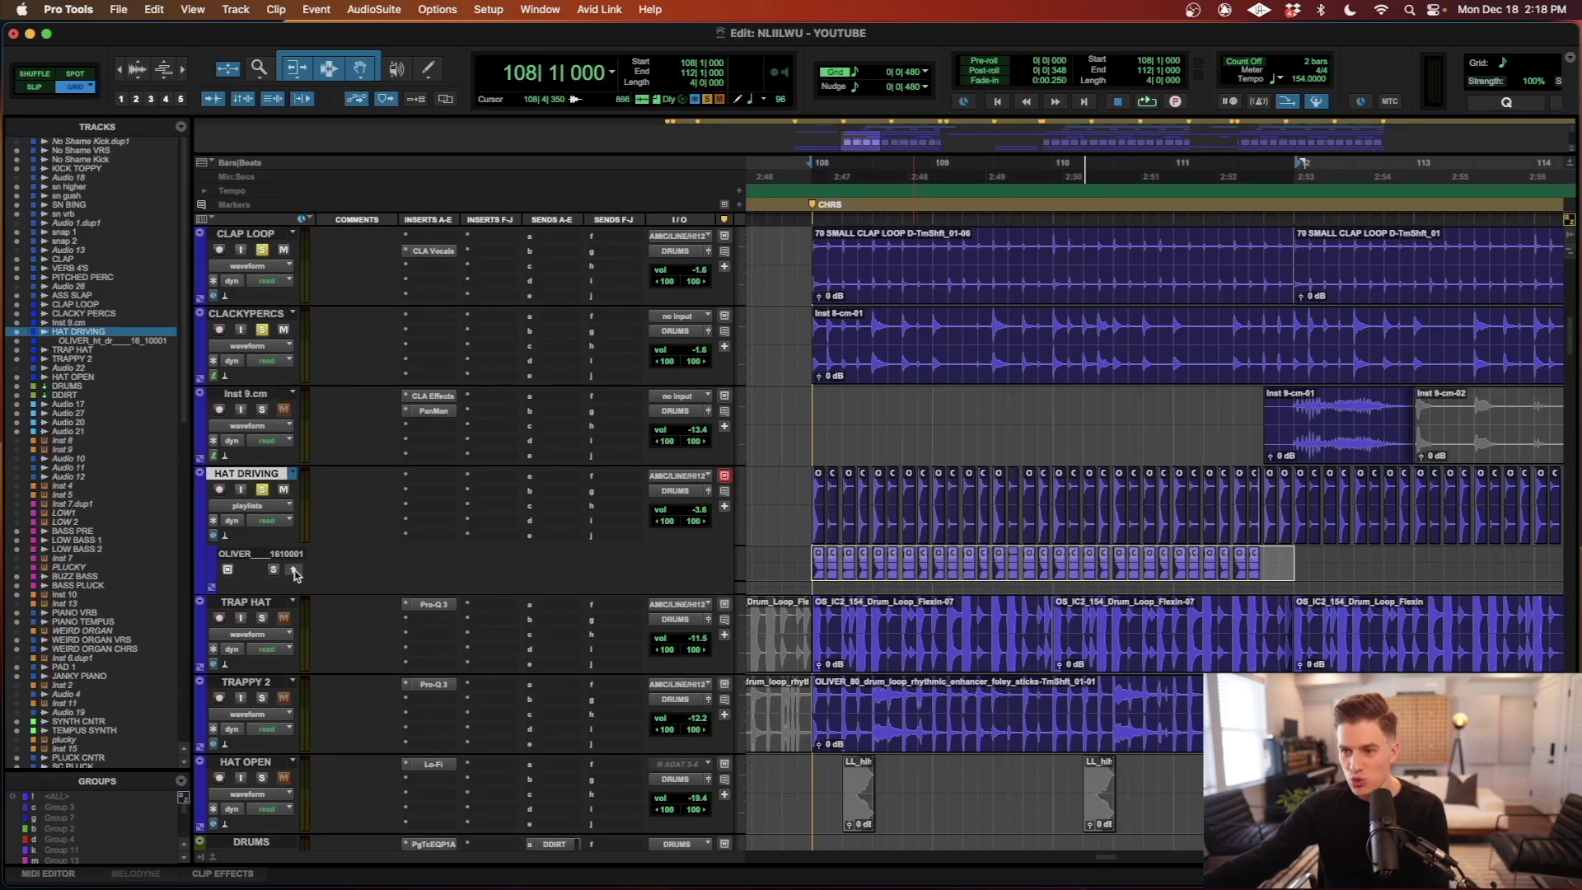
click(775, 481)
key(space)
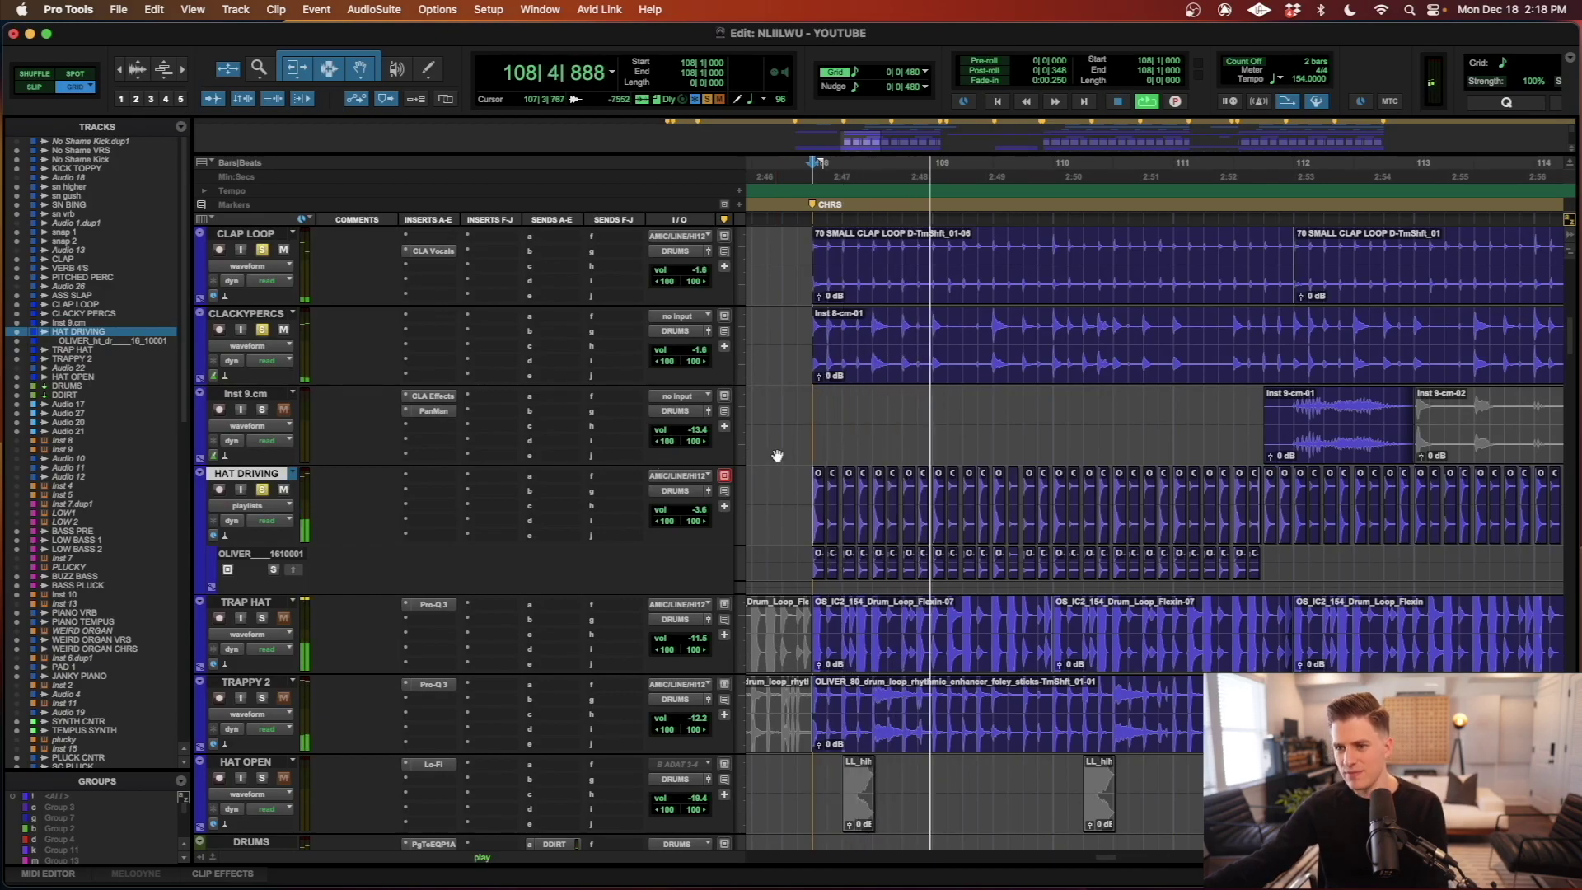
key(space)
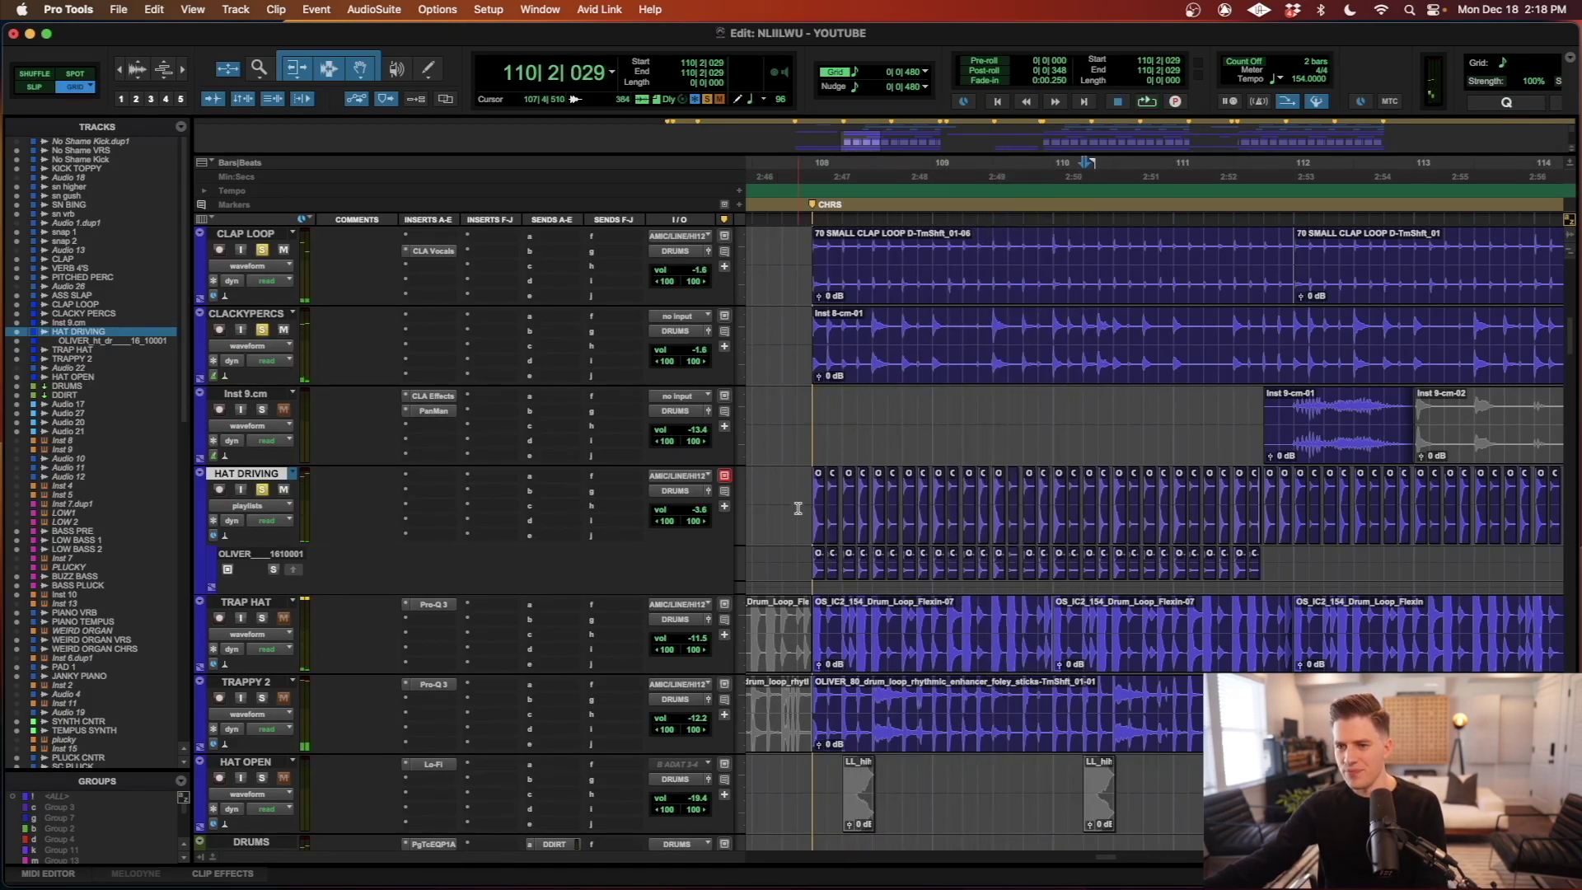
- Examine the first two chopped HAT DRIVING clips, at 108|1|000 and 108|1|480, up close
key(t)
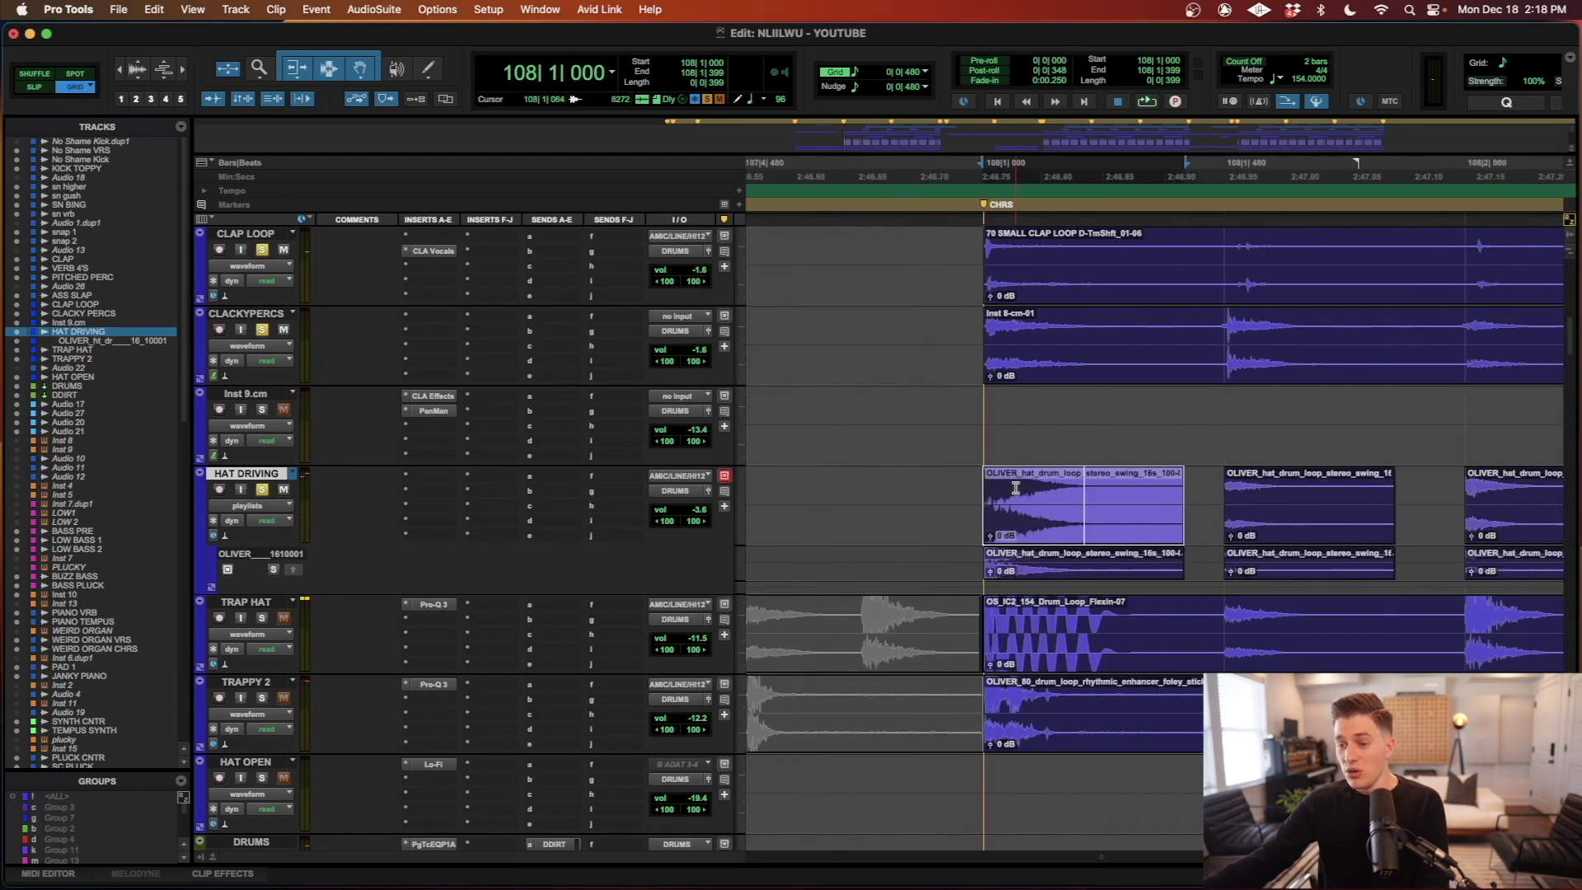
key(r)
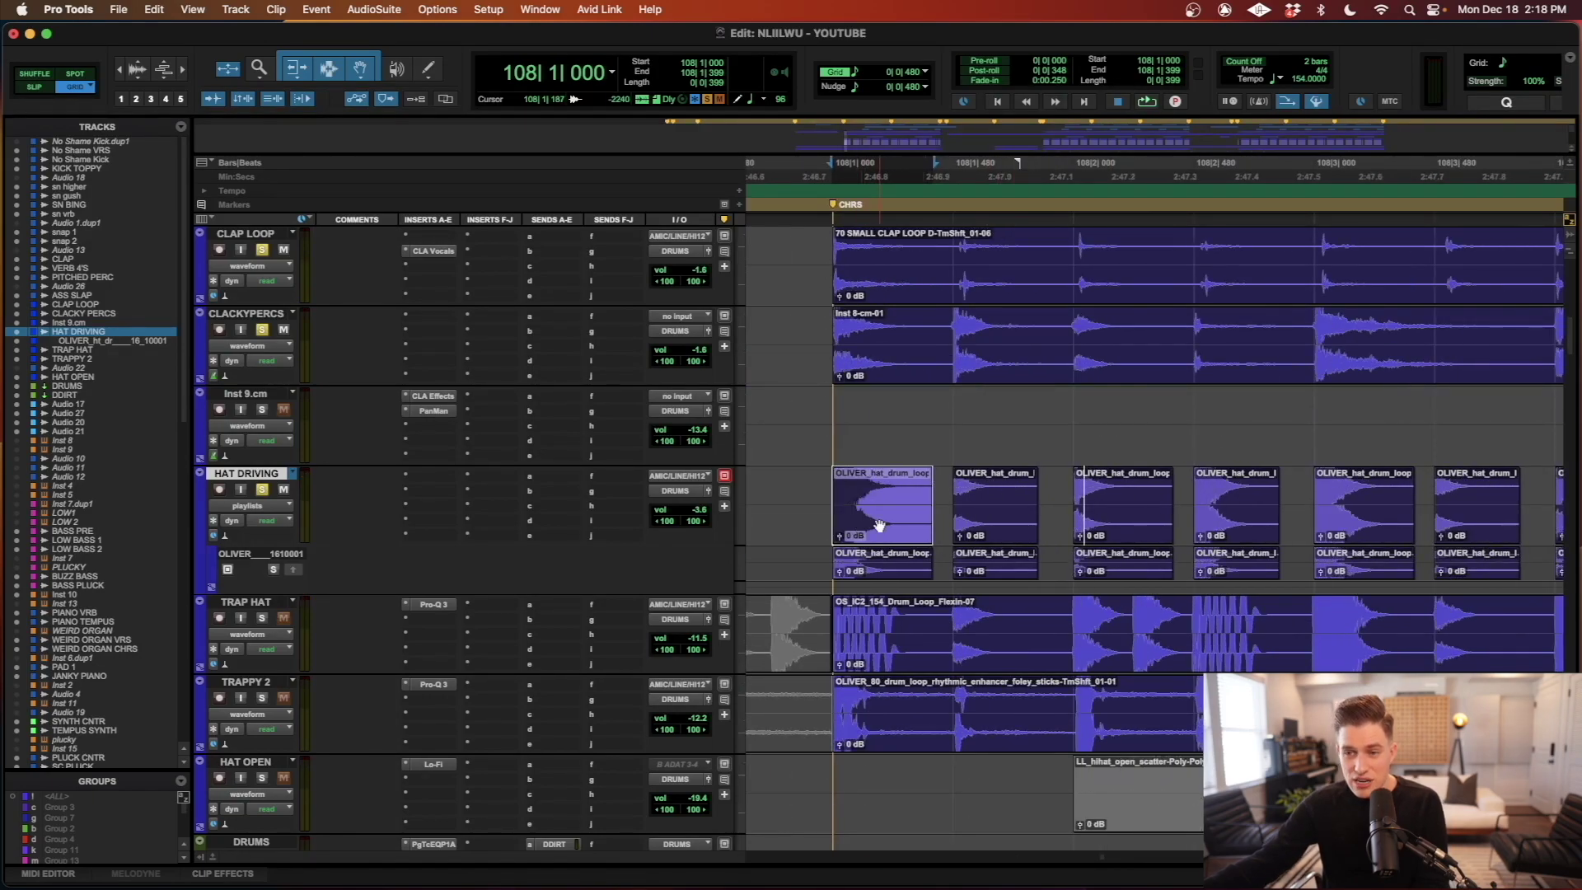
scroll(880, 526, up, 2)
scroll(880, 526, left, 3)
click(1098, 610)
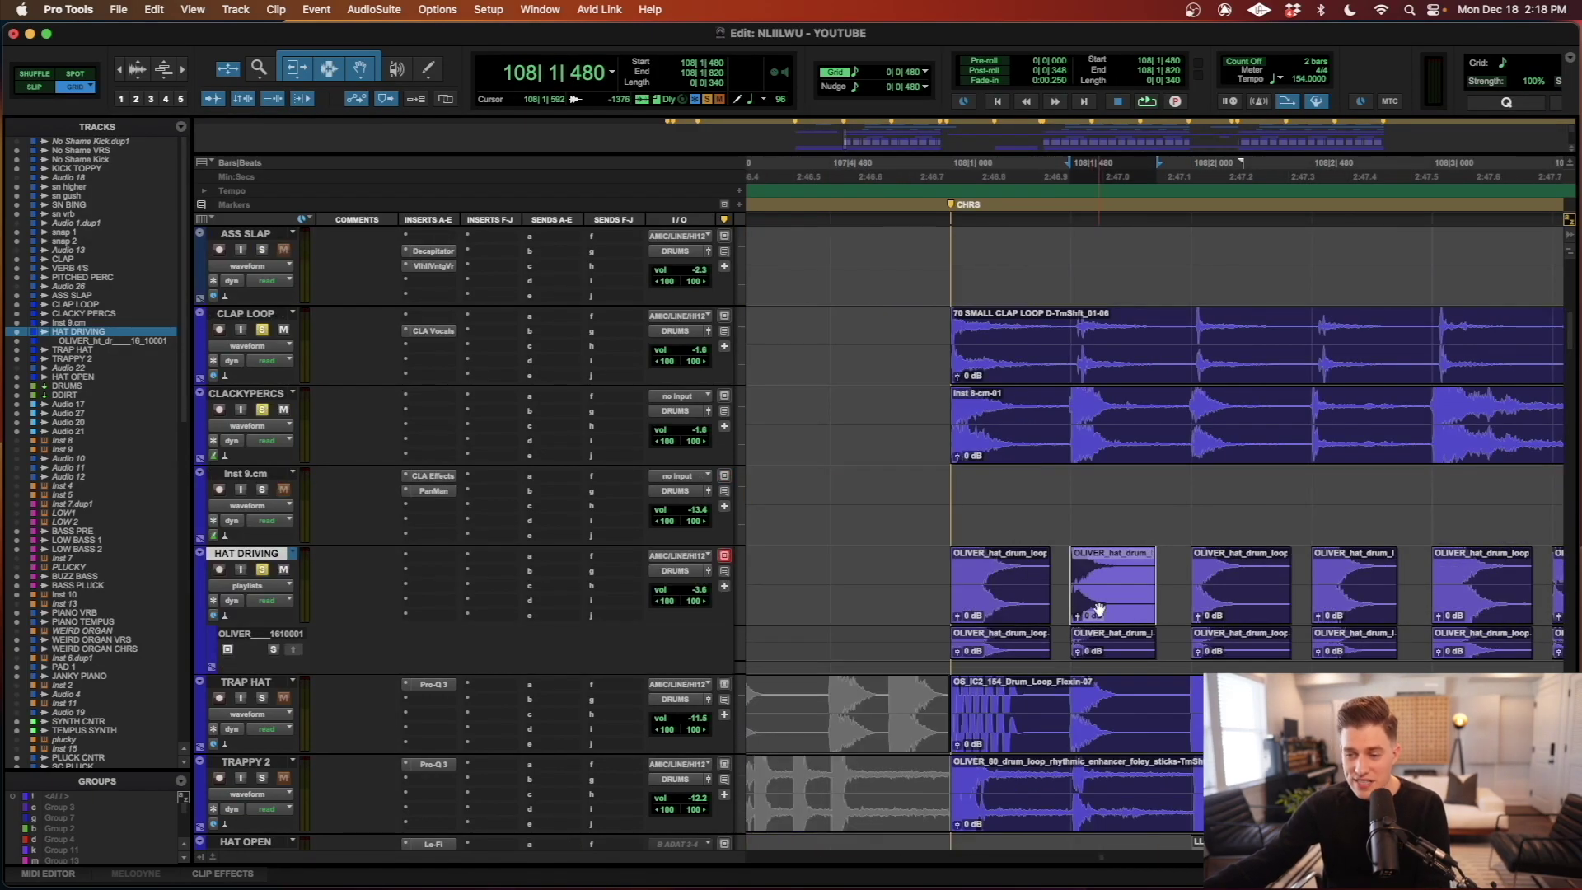
scroll(1098, 610, right, 3)
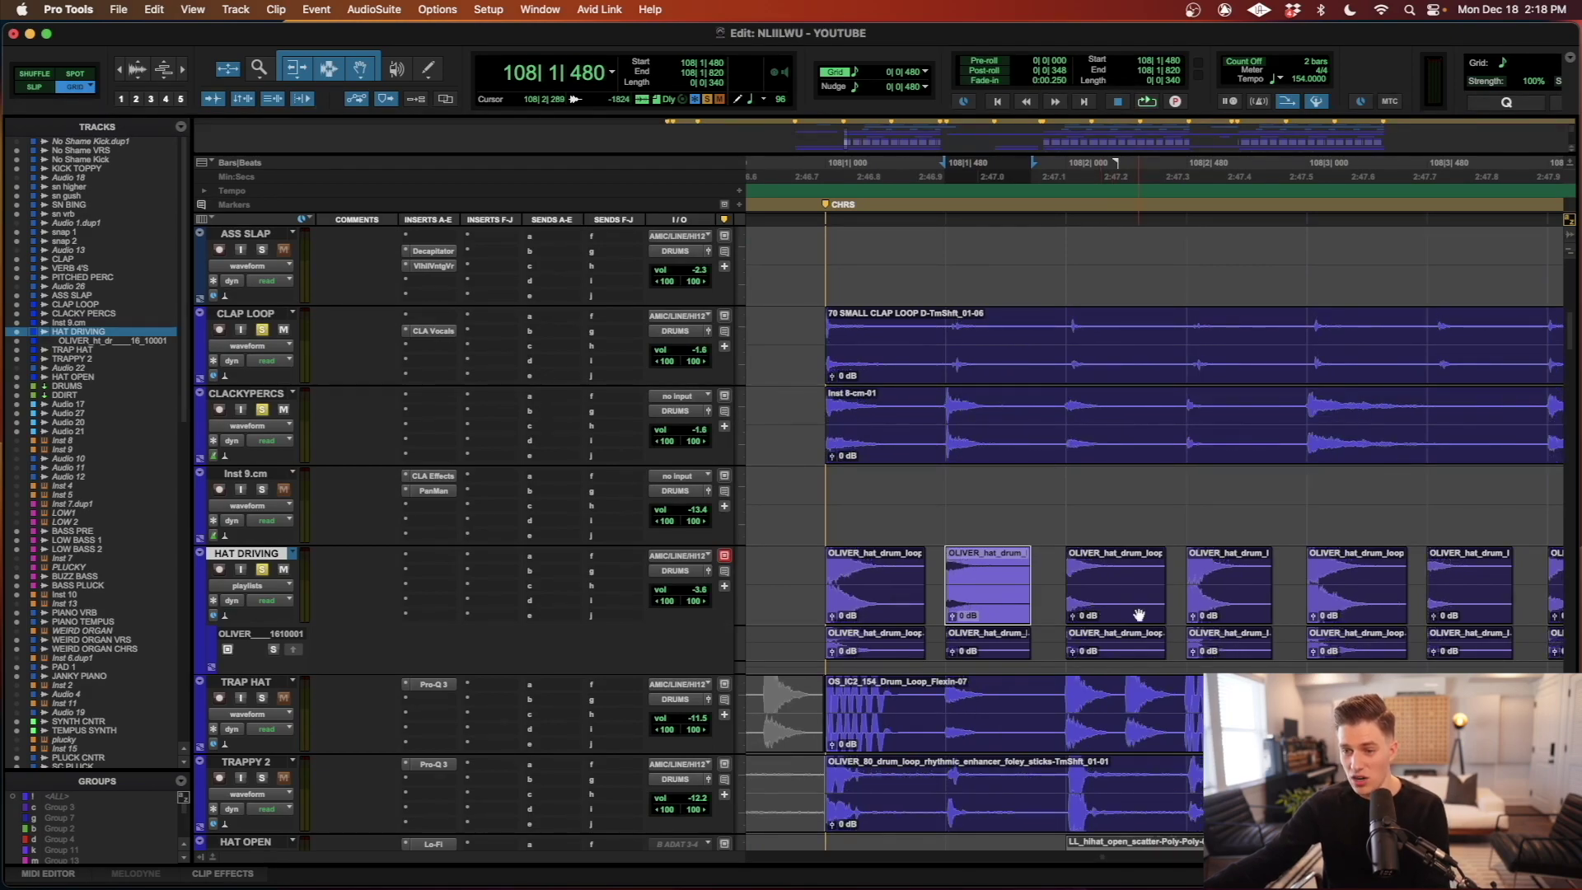
- Select the HAT DRIVING clips between 108|1|480 and 108|3|000 one after another and compare their waveforms
click(1135, 613)
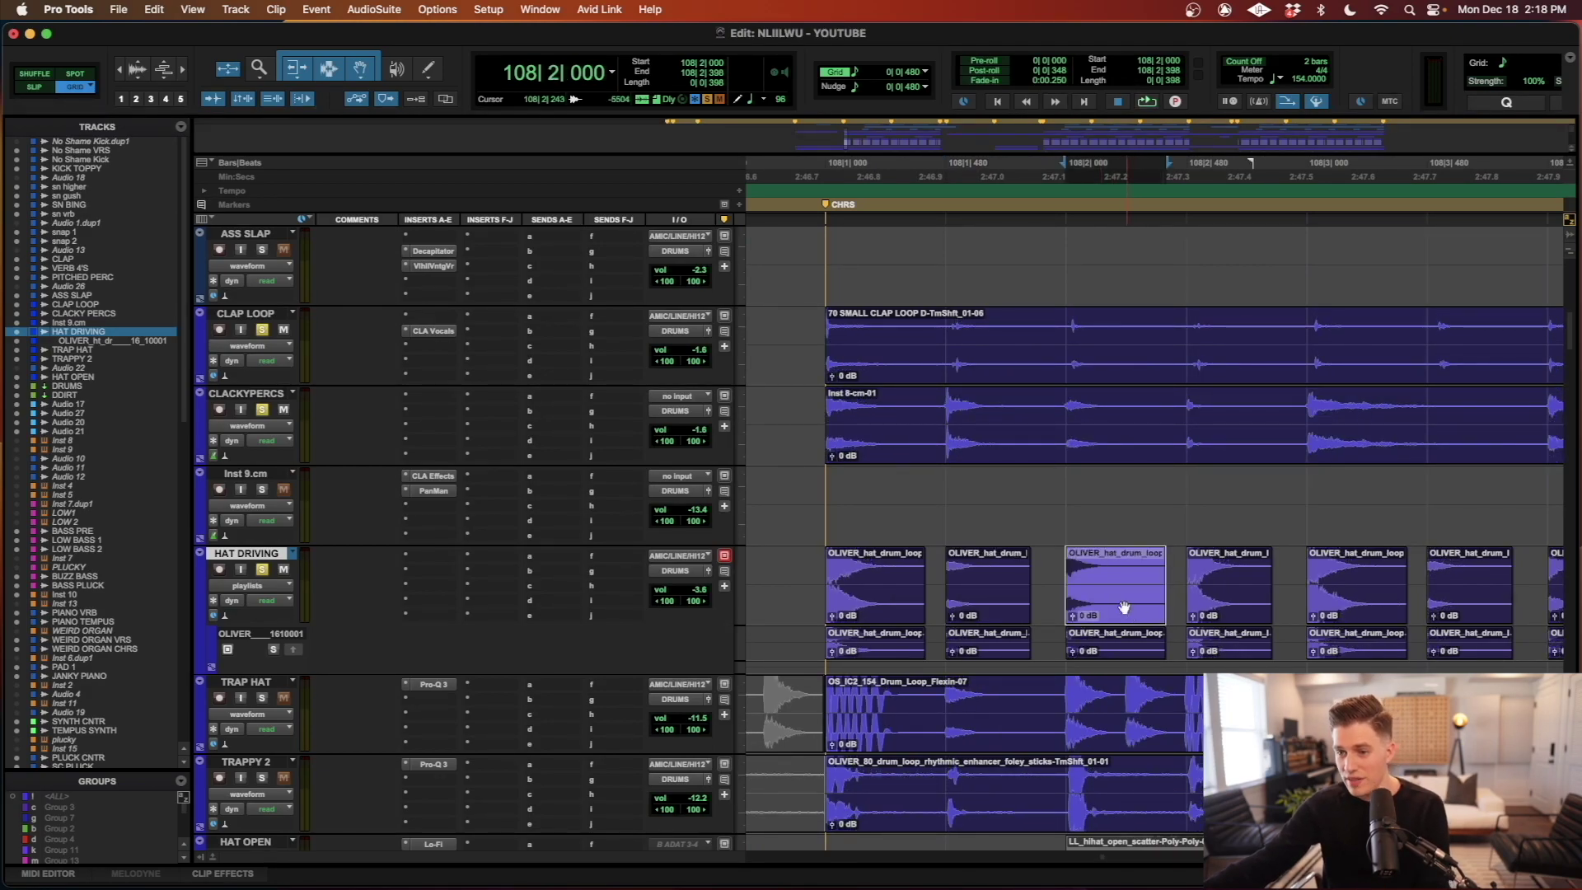
scroll(1104, 609, left, 2)
click(1058, 609)
click(1230, 613)
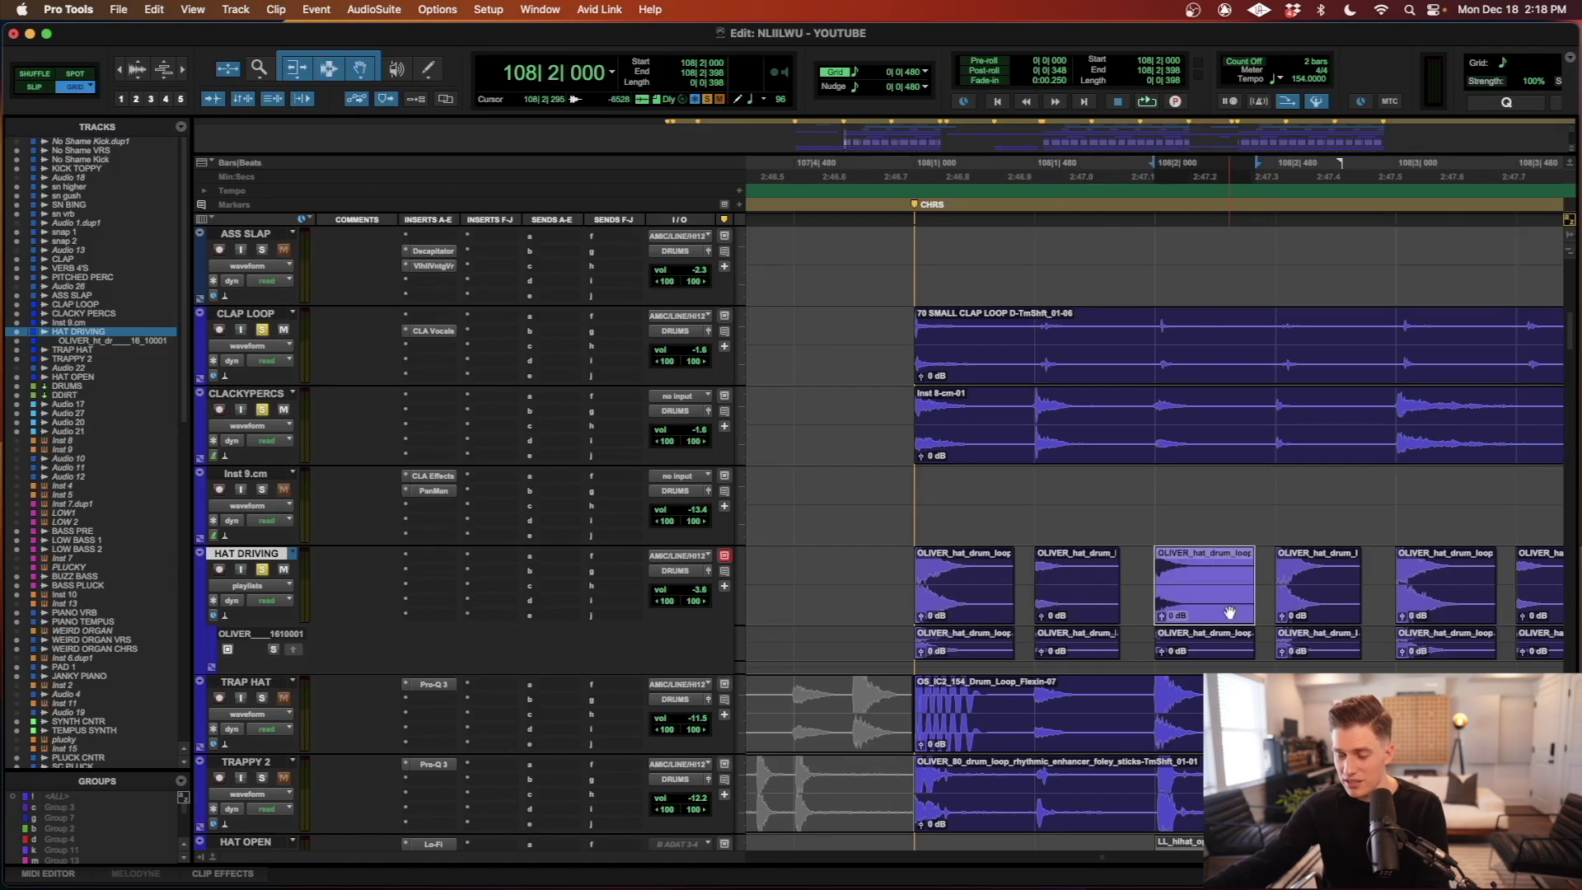
click(952, 598)
click(1318, 598)
scroll(1318, 599, right, 3)
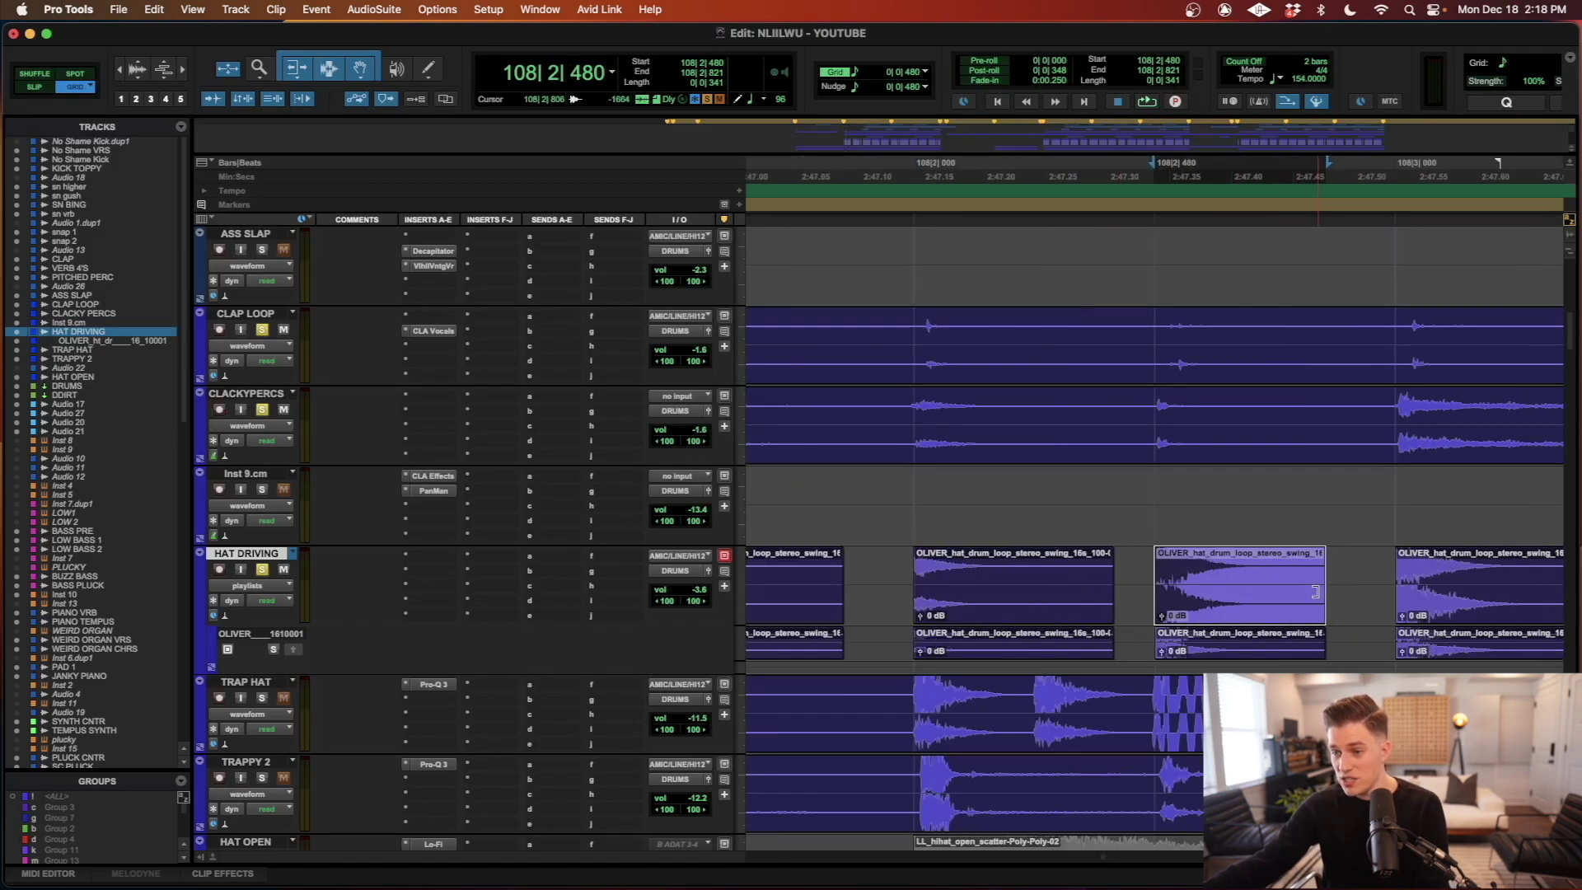
click(1077, 608)
shift+click(941, 607)
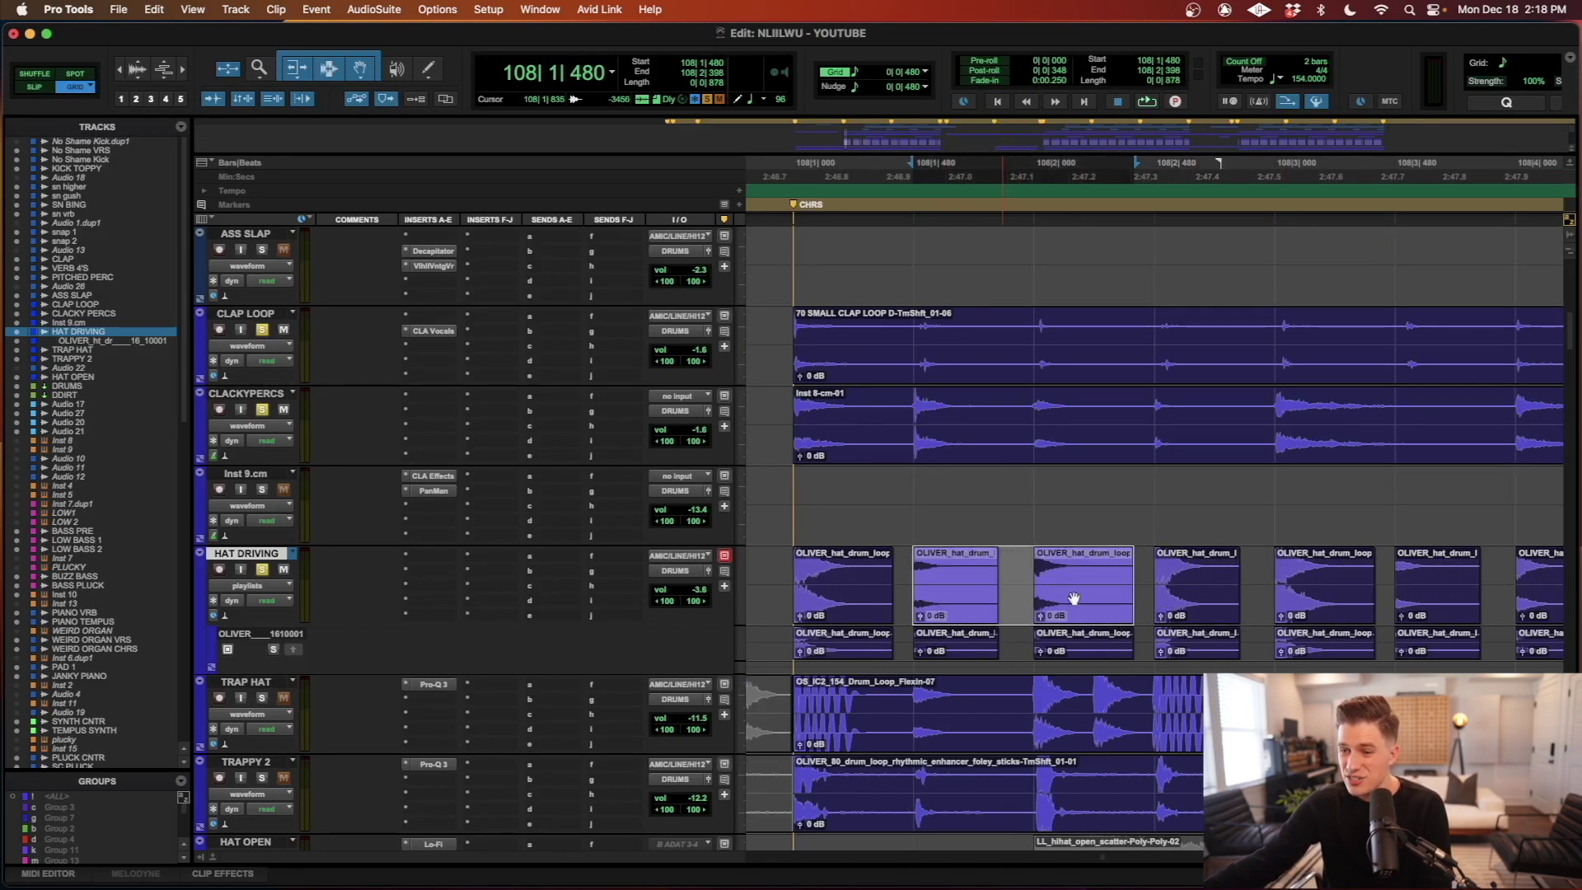
click(1330, 600)
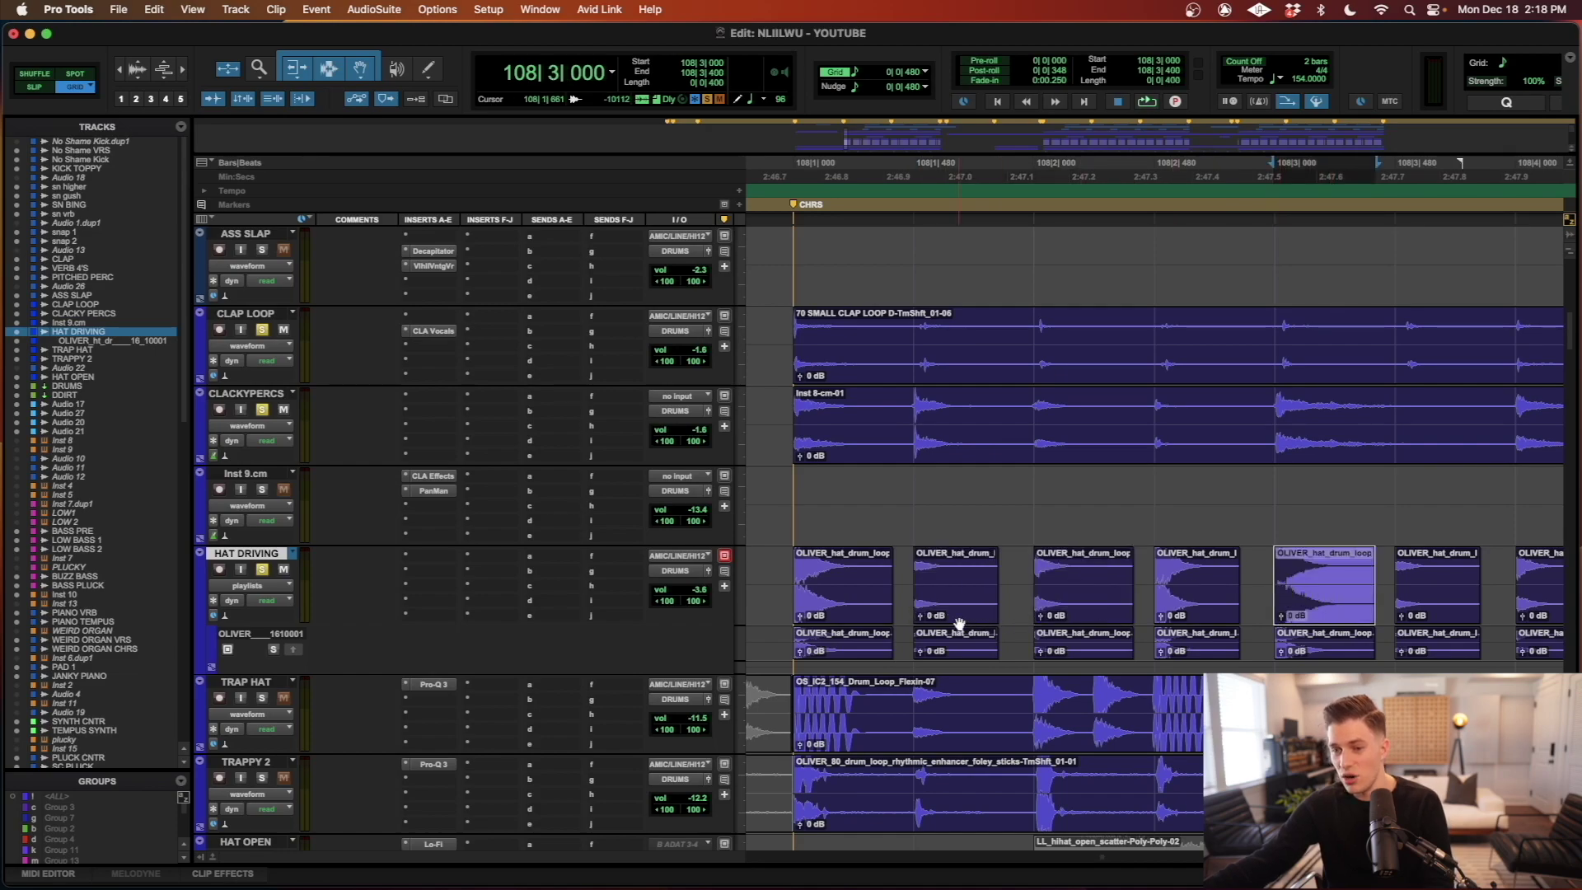
- Copy the first HAT DRIVING chorus clip into the empty space before the chorus at 107|2|480
click(841, 593)
key(super+bracketleft)
drag(1095, 597, 816, 598)
scroll(808, 600, left, 3)
key(super+bracketright)
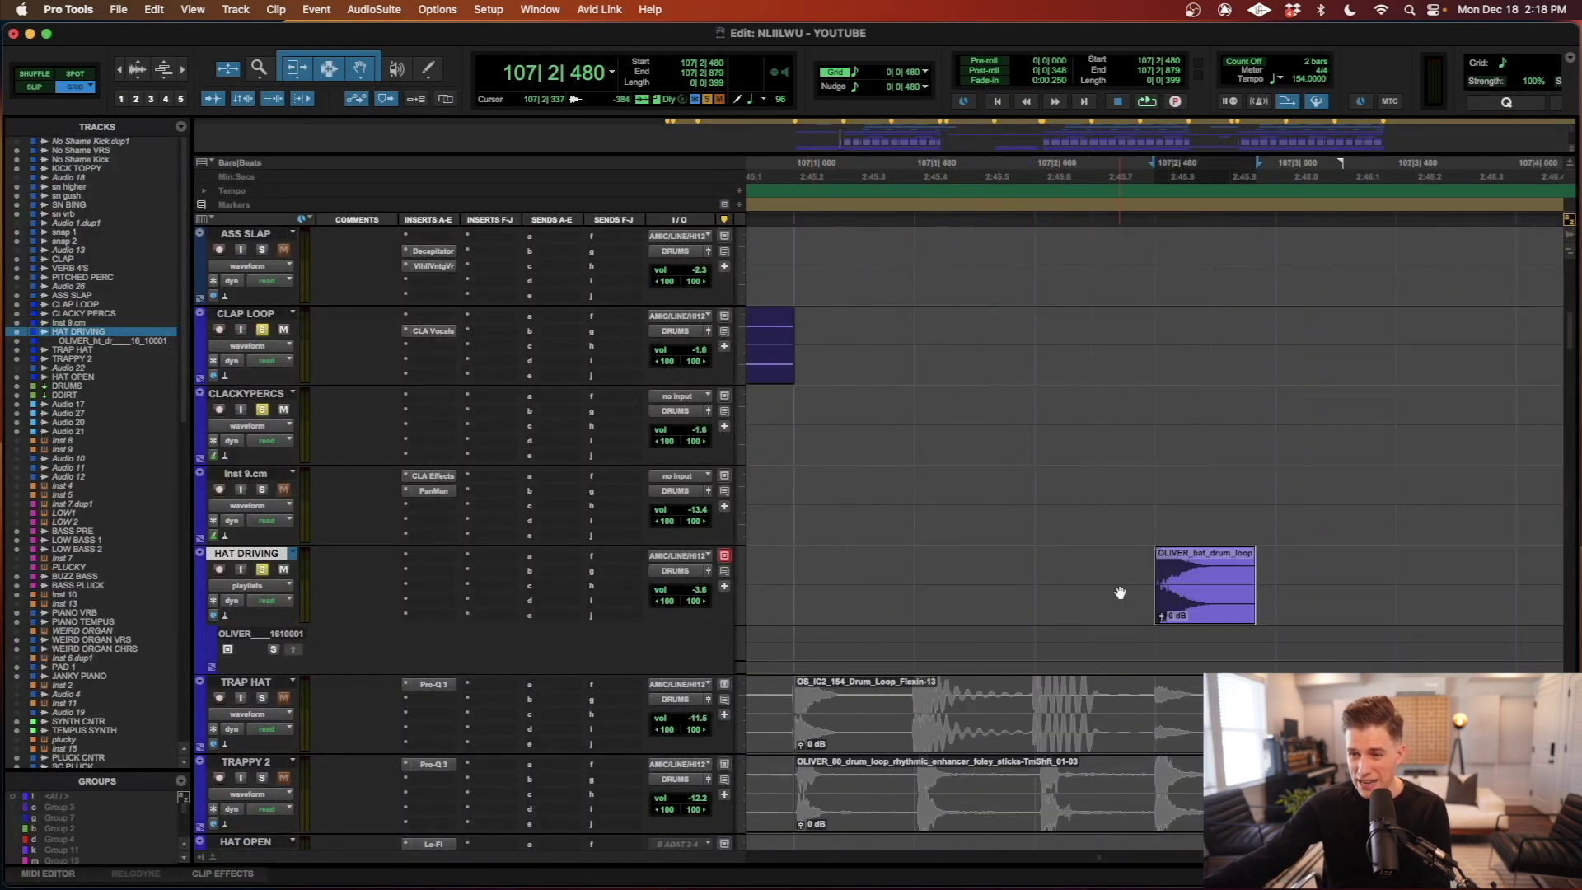
- Consolidate the copied hat hit over 107|2|480 to 107|3|000 and duplicate it three times in a row
shift+click(1271, 563)
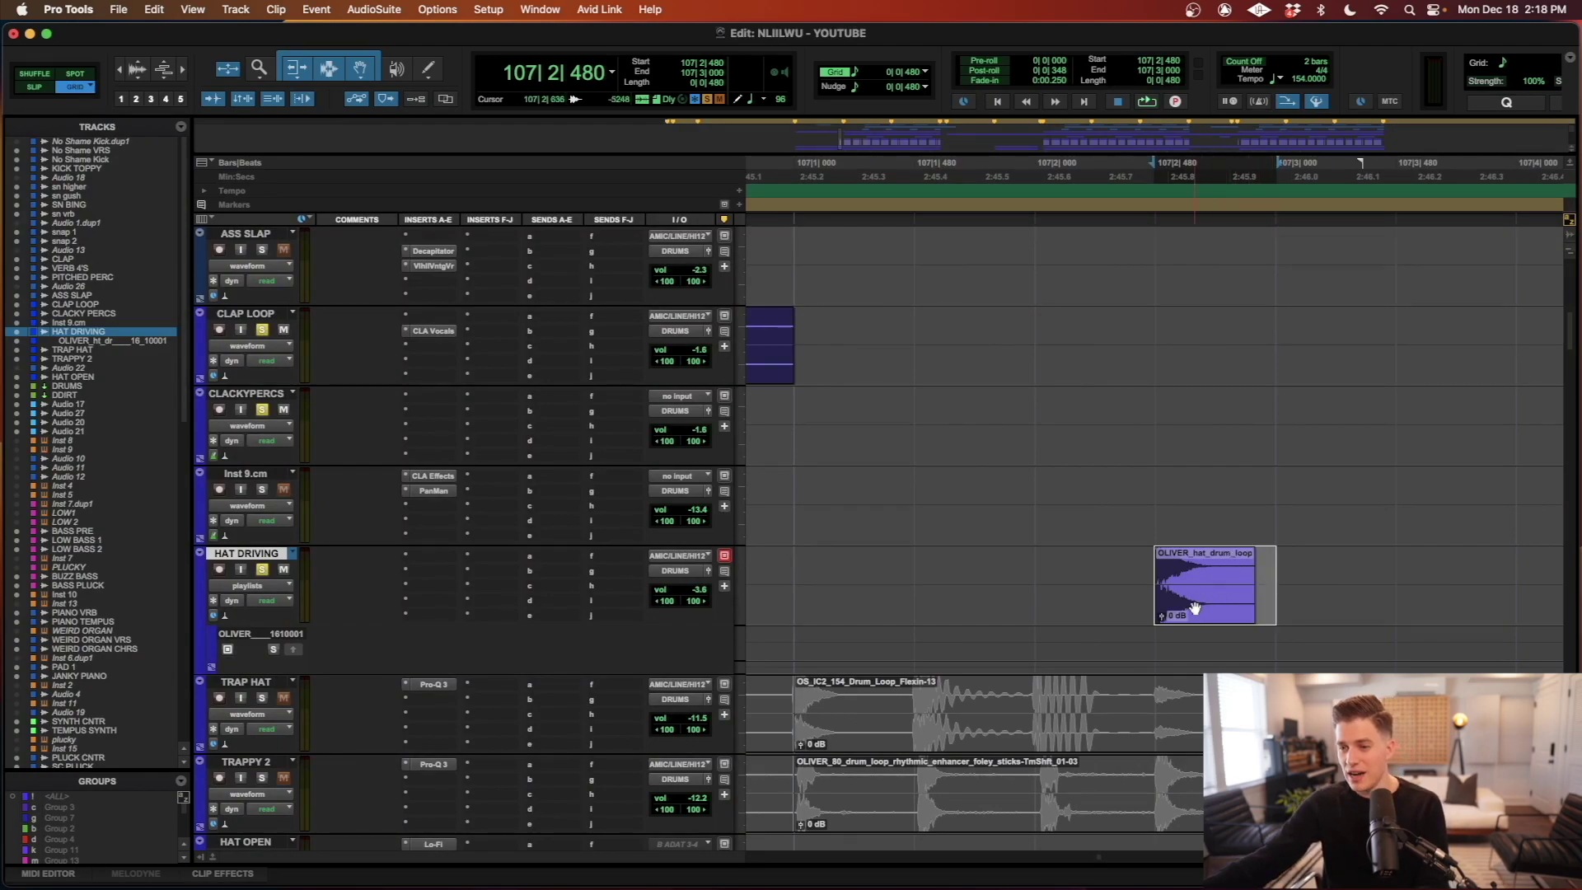
key(alt+shift+3)
key(super+d)
key(super+d)
key(super+d)
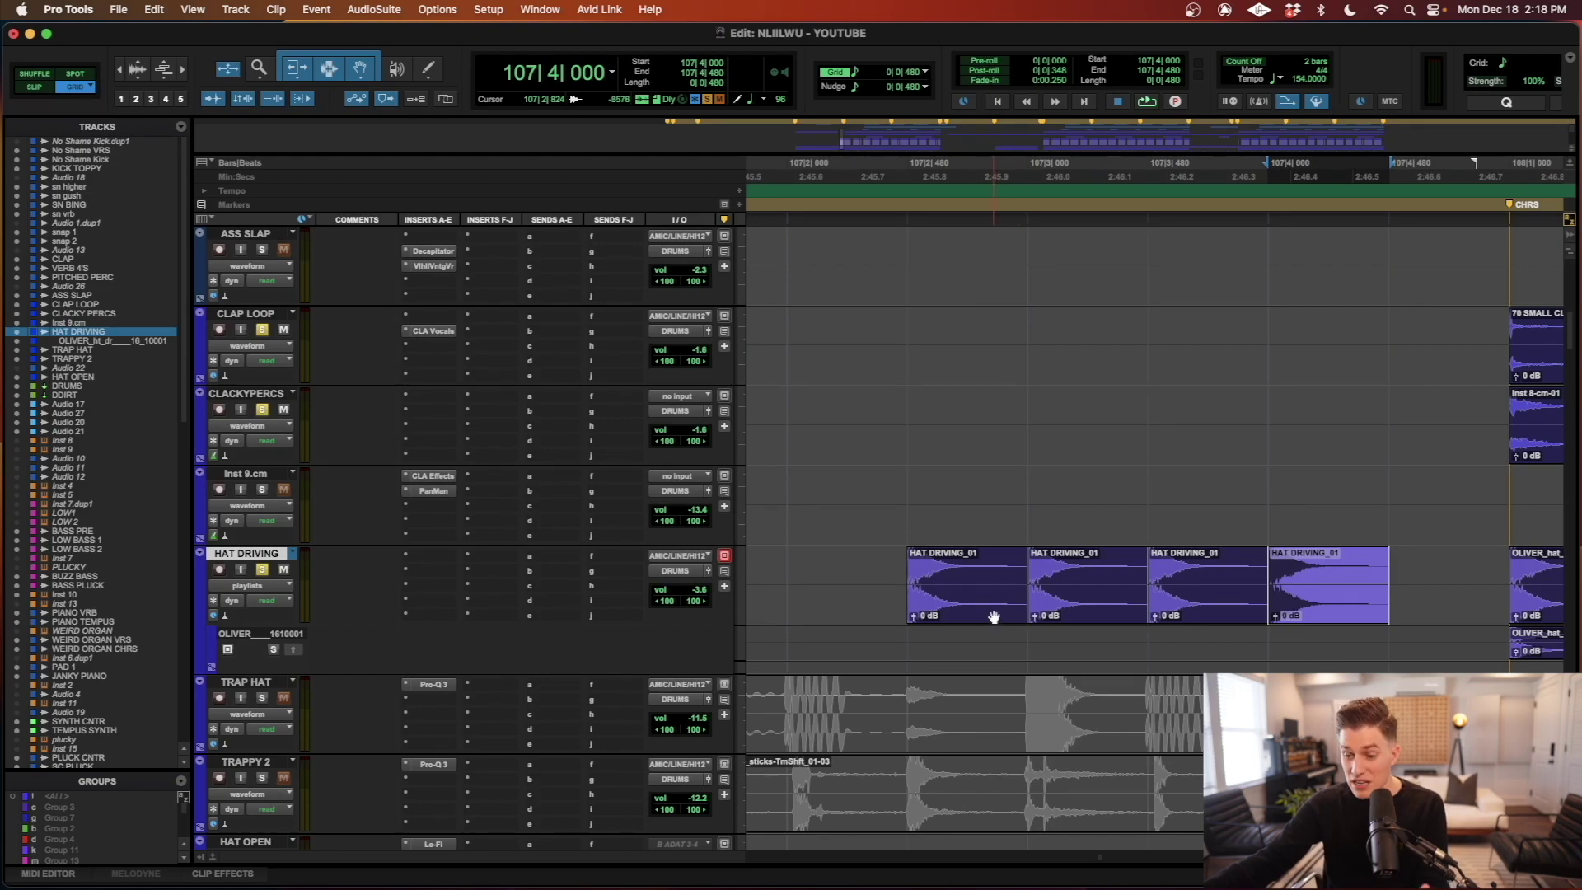
- Set the clip gain of the three duplicated hats to -12.3, -7.5 and -2.8 dB and play from 107|2|480
drag(1035, 619, 1038, 631)
drag(1156, 621, 1158, 629)
drag(1276, 620, 1275, 624)
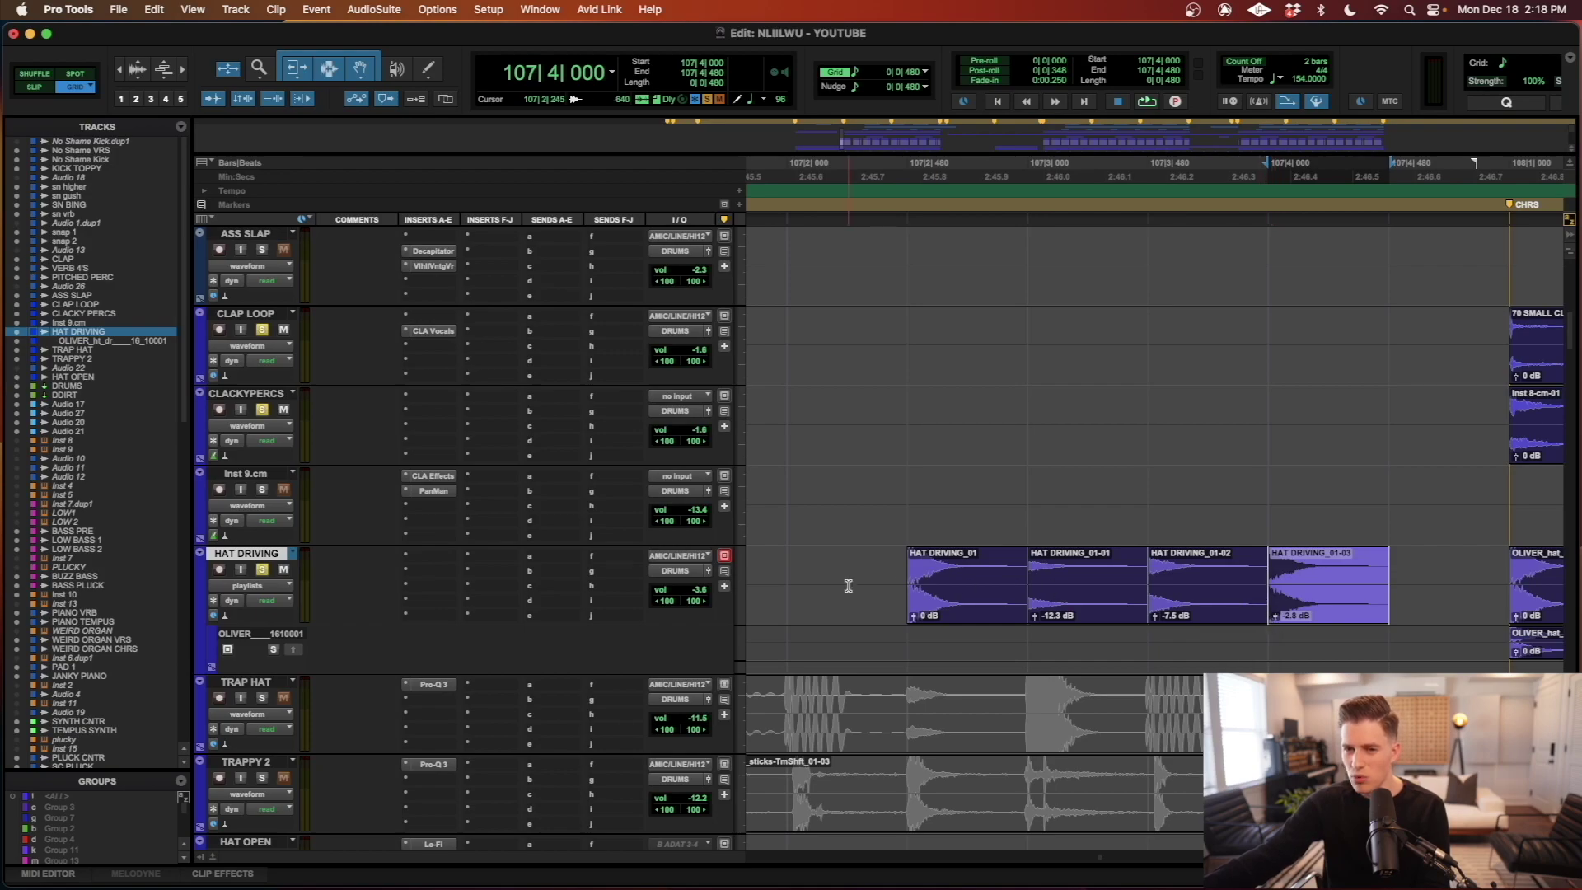
click(906, 569)
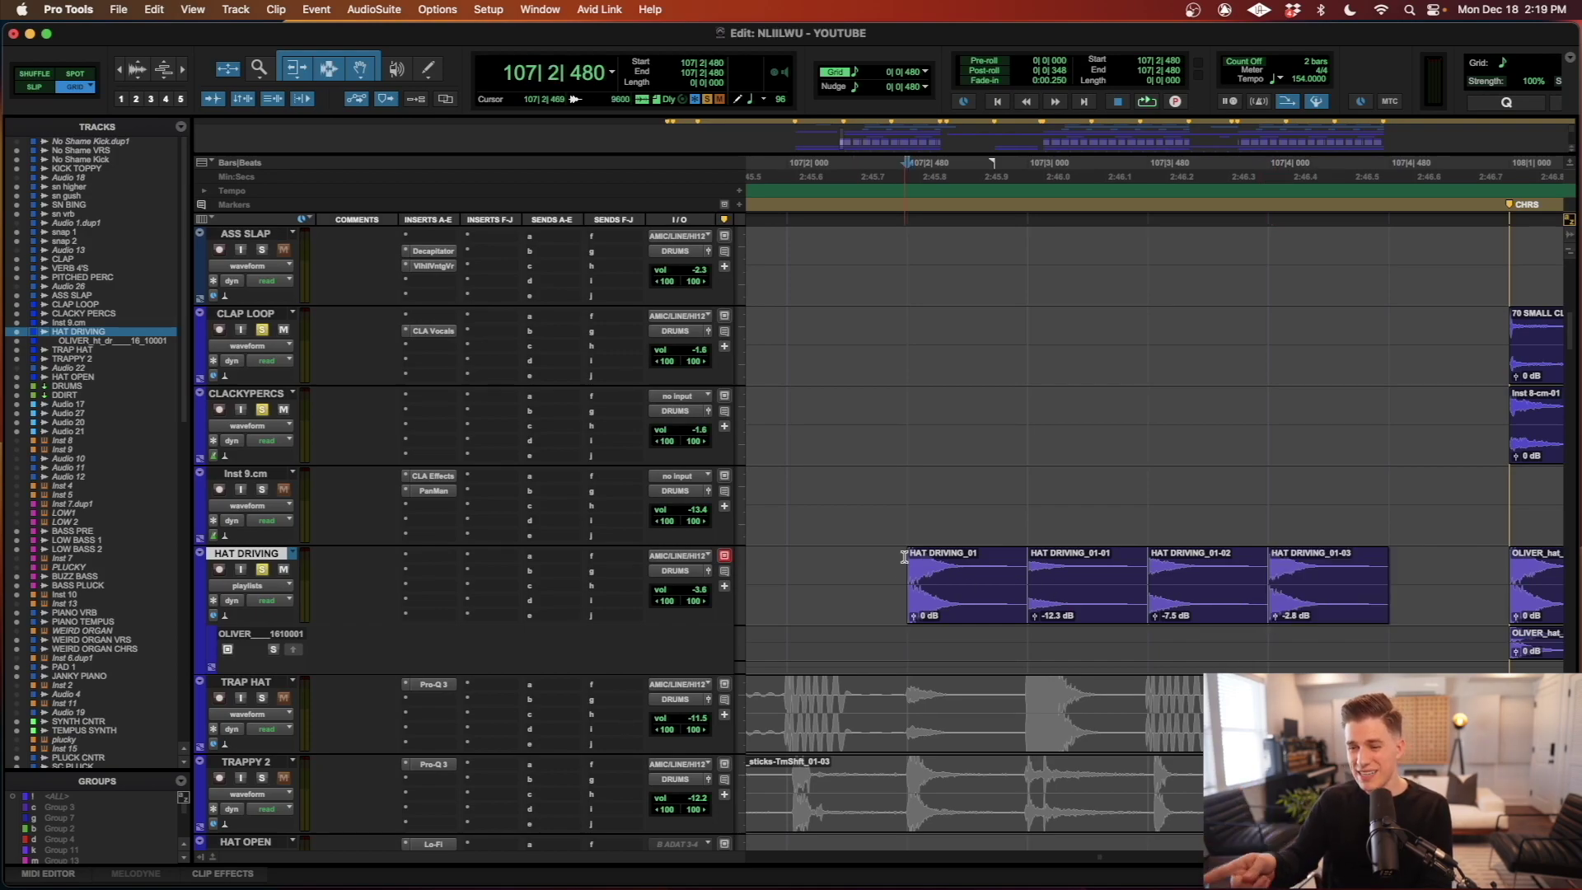
key(space)
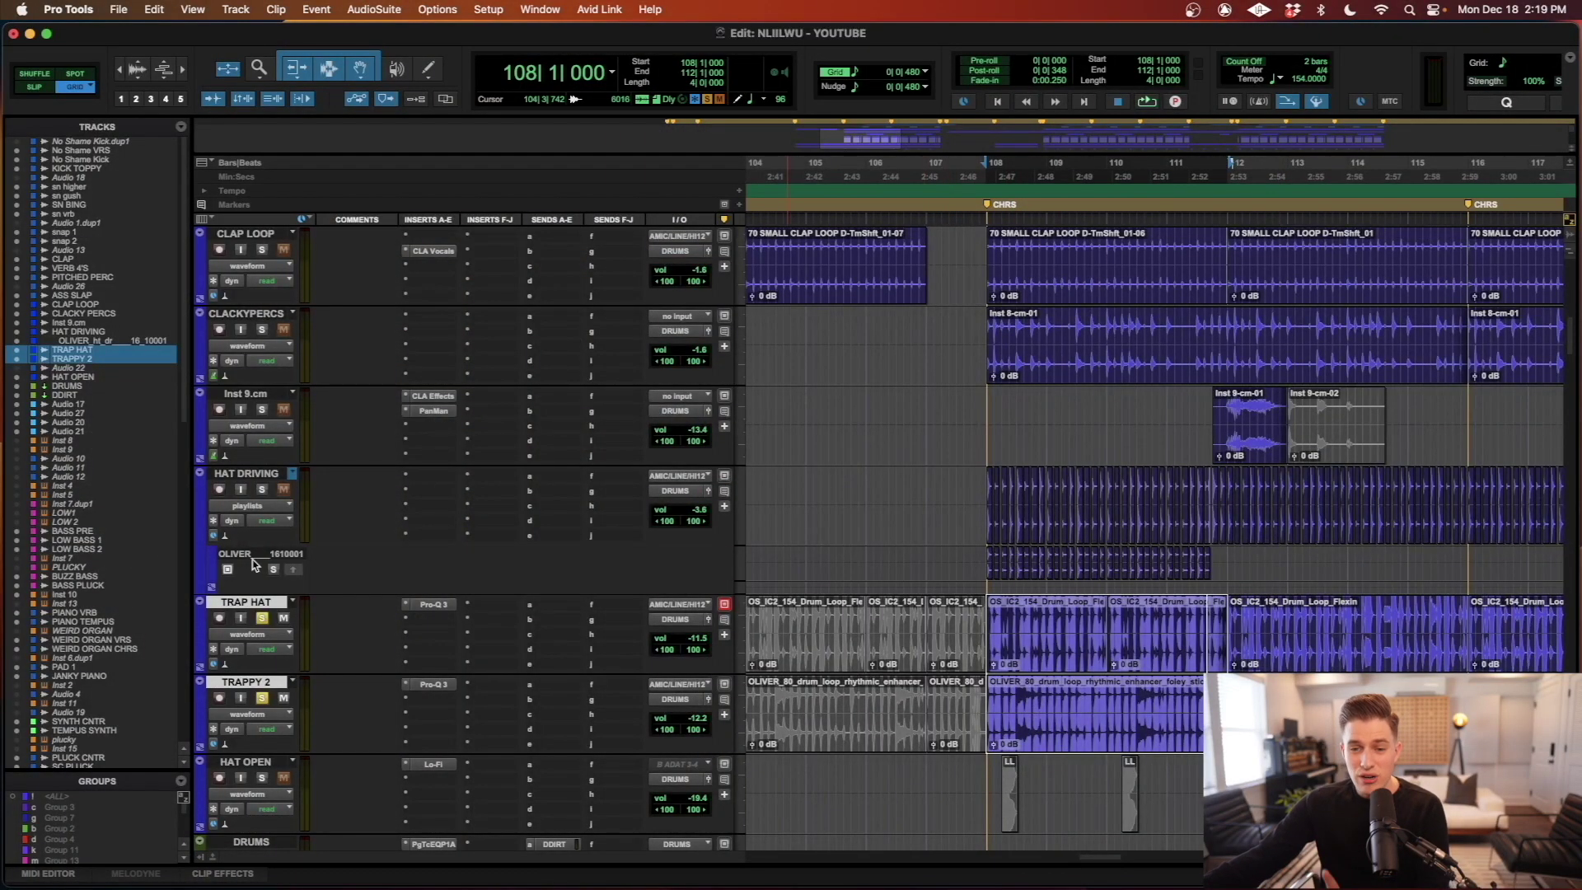
- View the Pro-Q 3 EQ curves on TRAP HAT and TRAPPY 2 and close the plug-in window
click(443, 606)
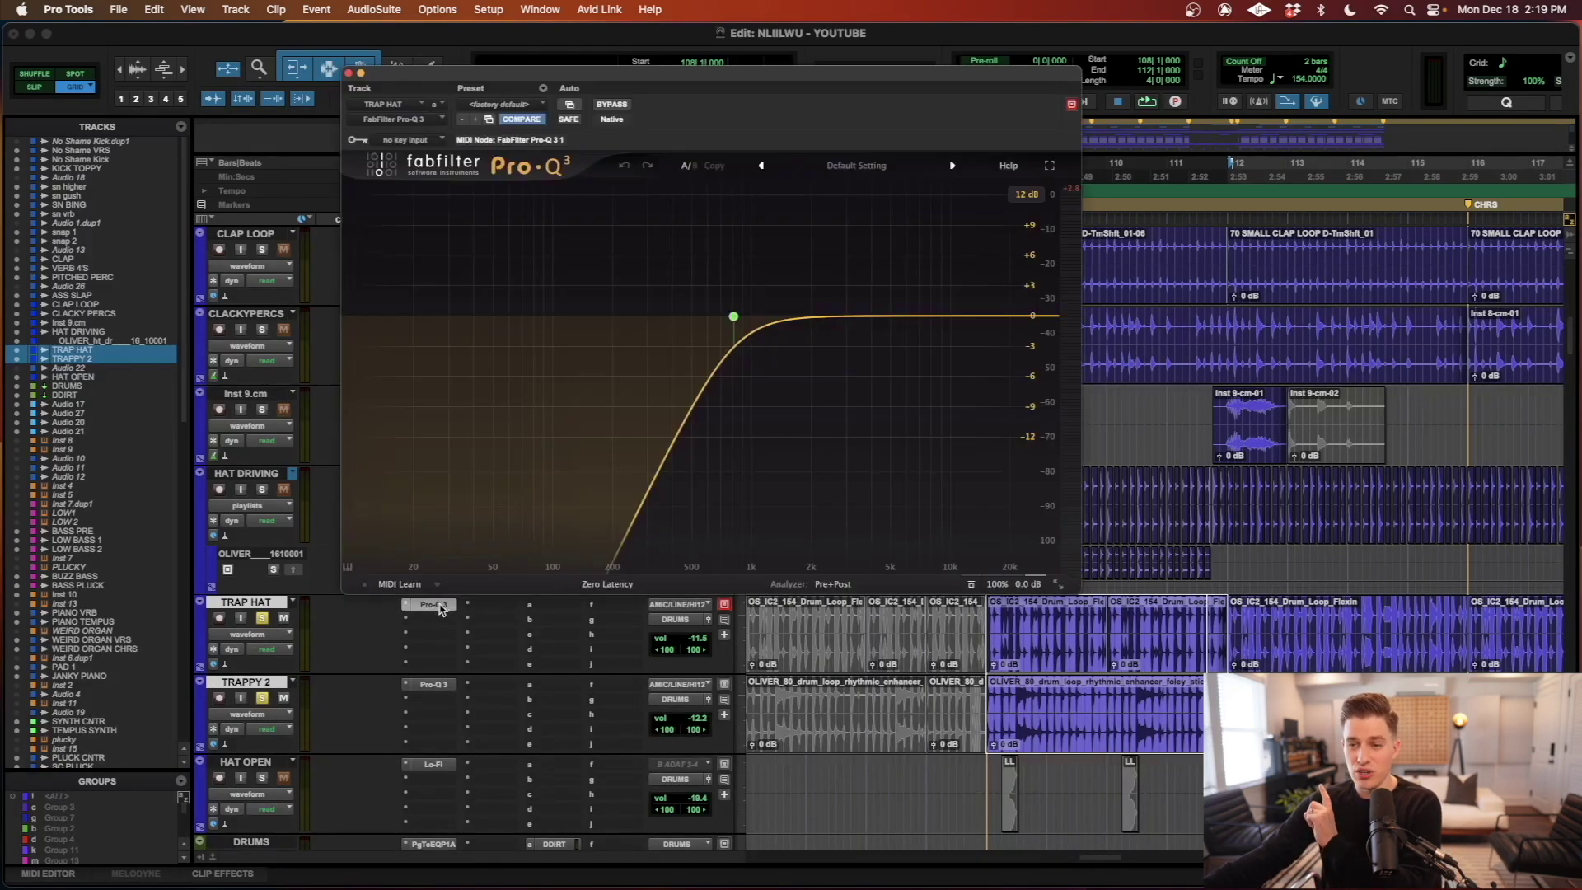
click(442, 685)
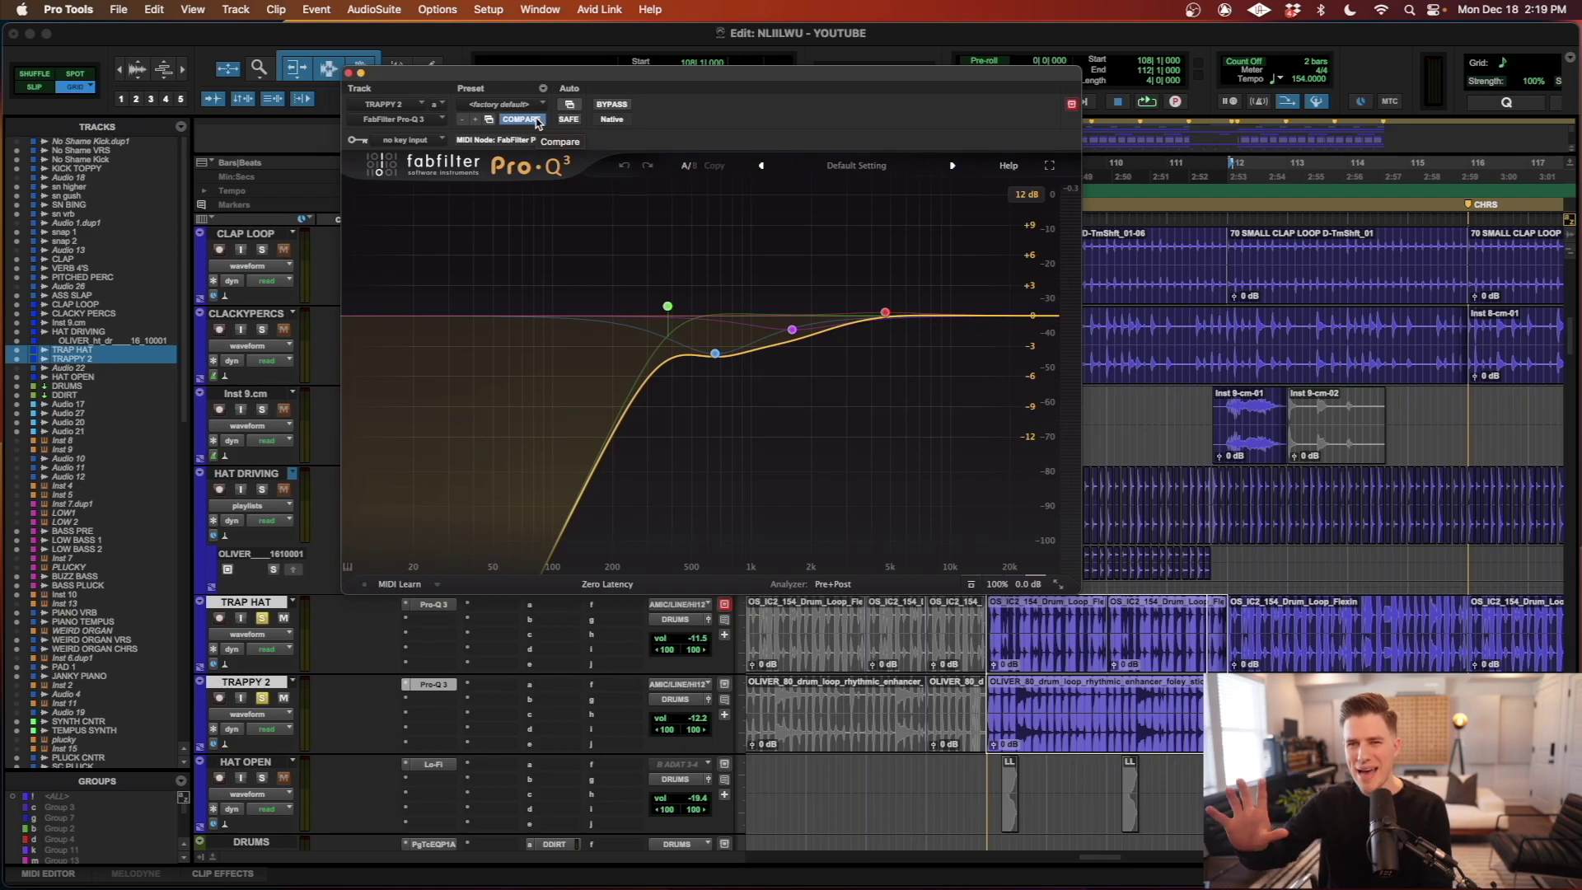
click(348, 73)
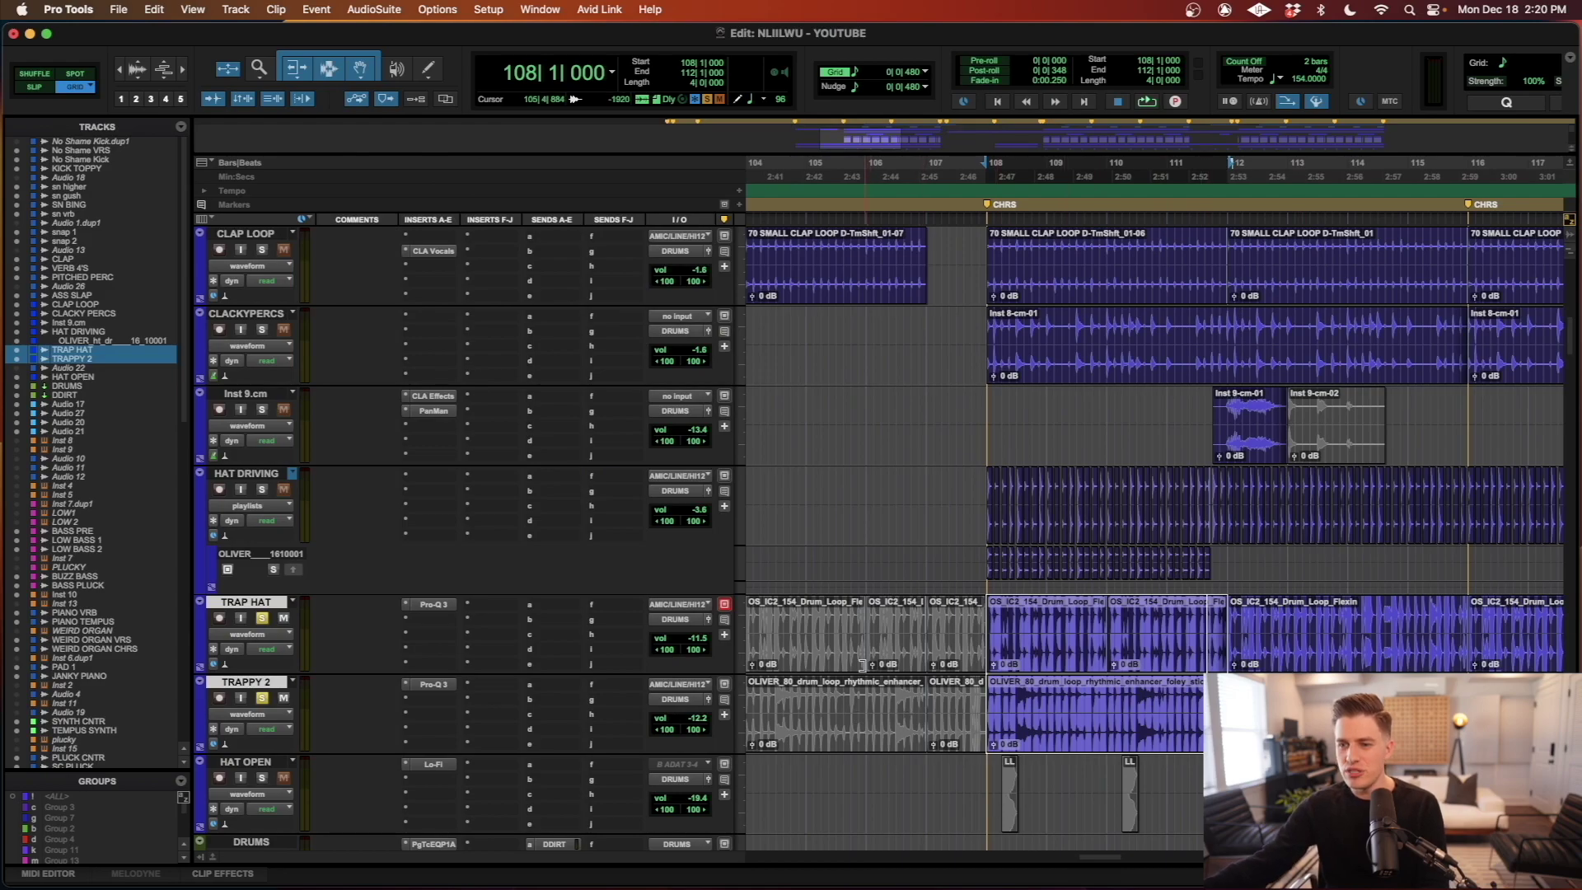
- Play the soloed TRAP HAT and TRAPPY 2 loops from 108|1|000 and add HAT DRIVING to the solo
scroll(1050, 706, right, 2)
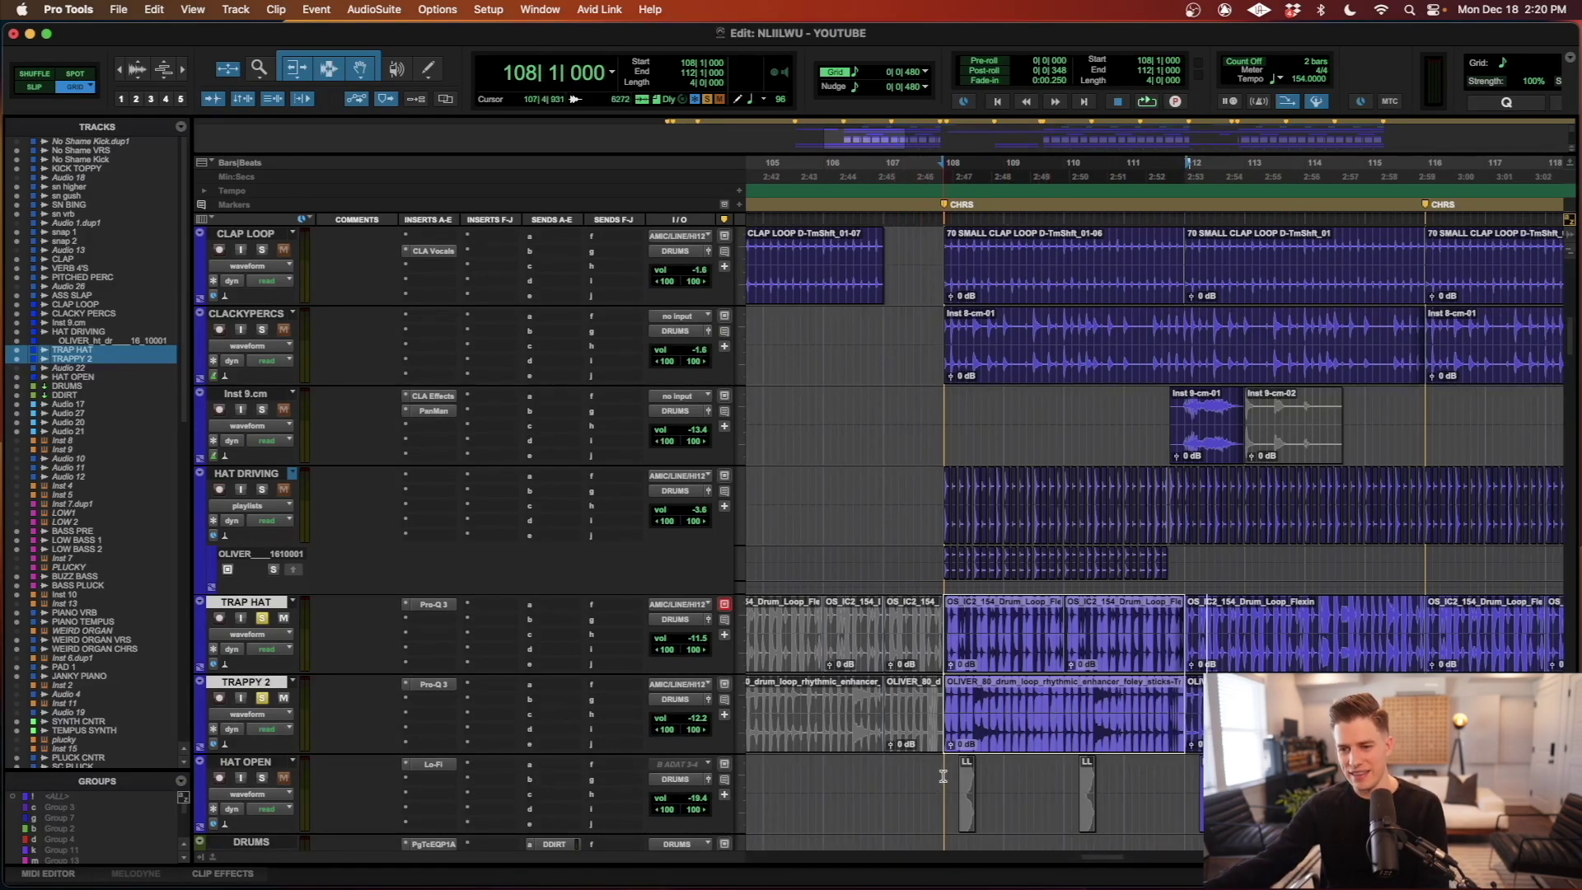
click(943, 776)
key(space)
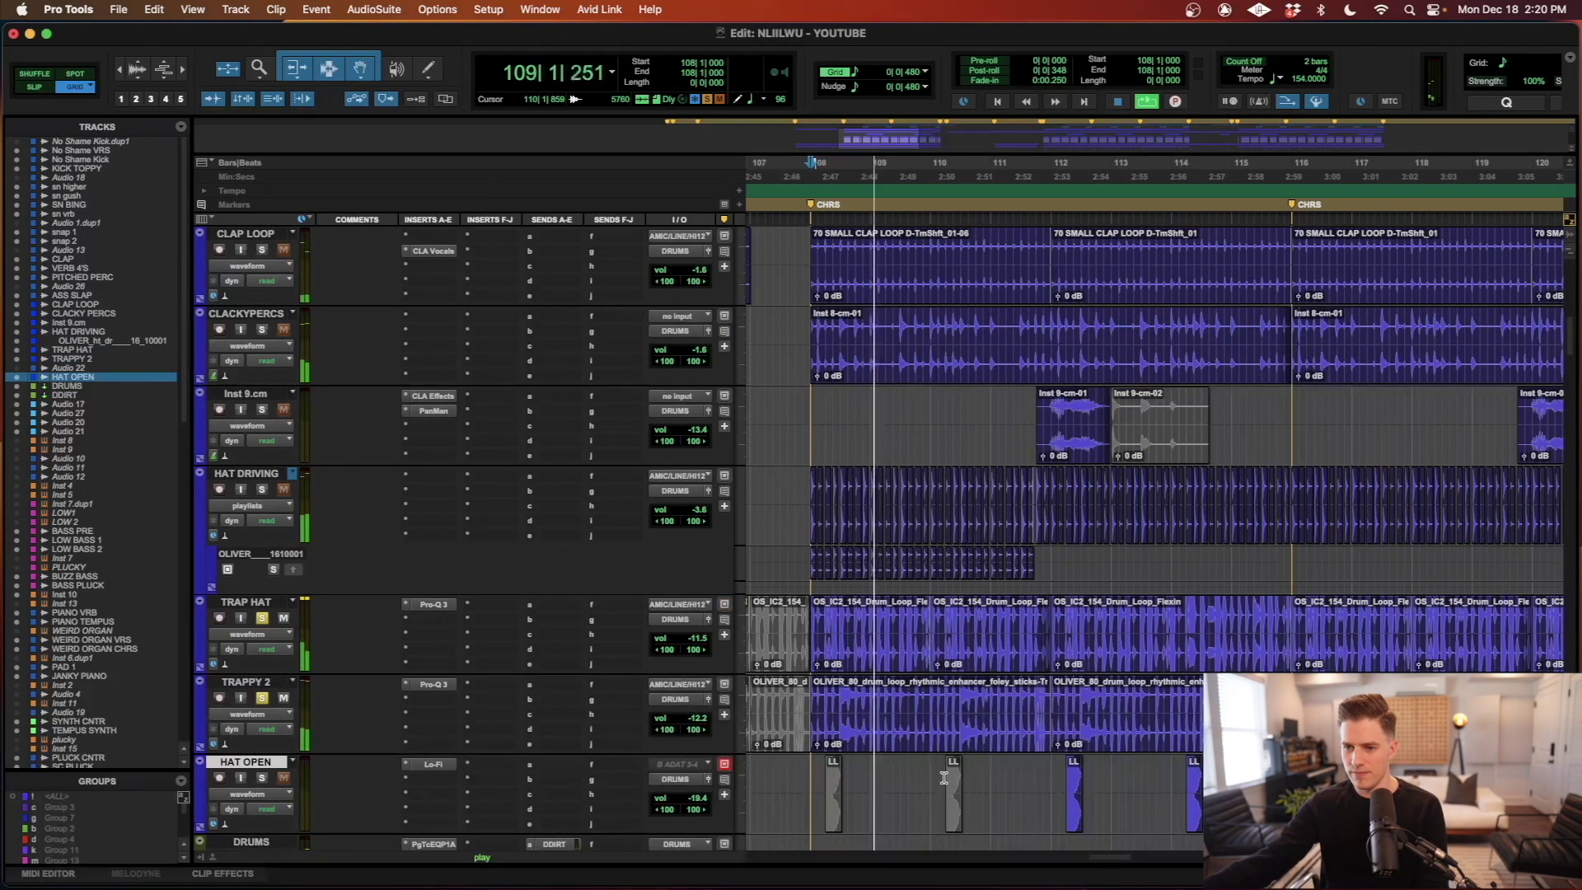
scroll(944, 776, up, 3)
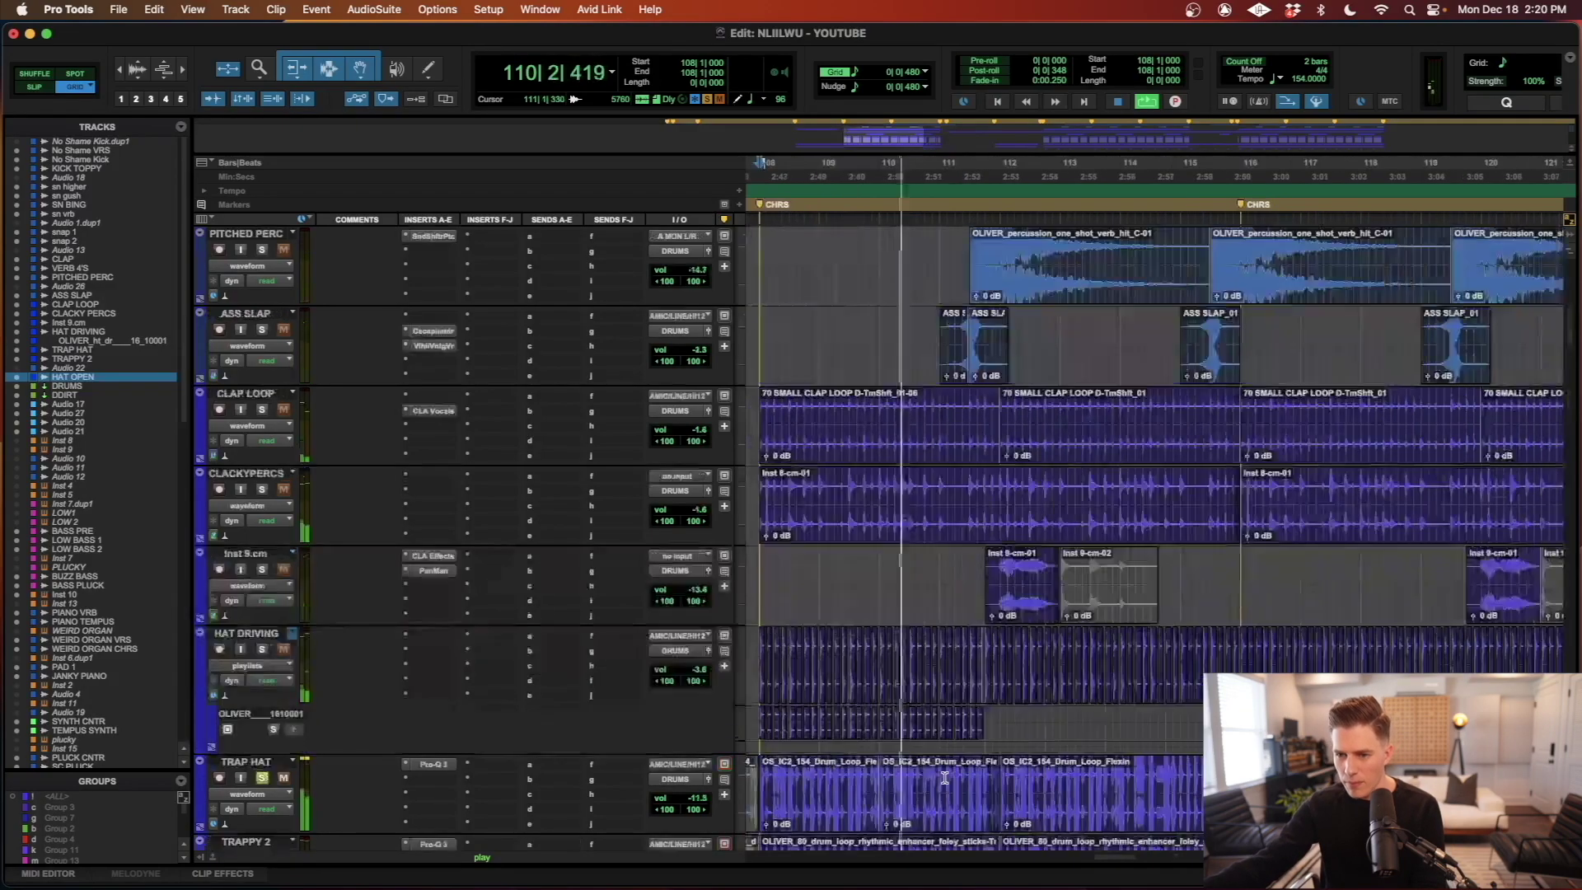
scroll(944, 778, left, 2)
click(262, 649)
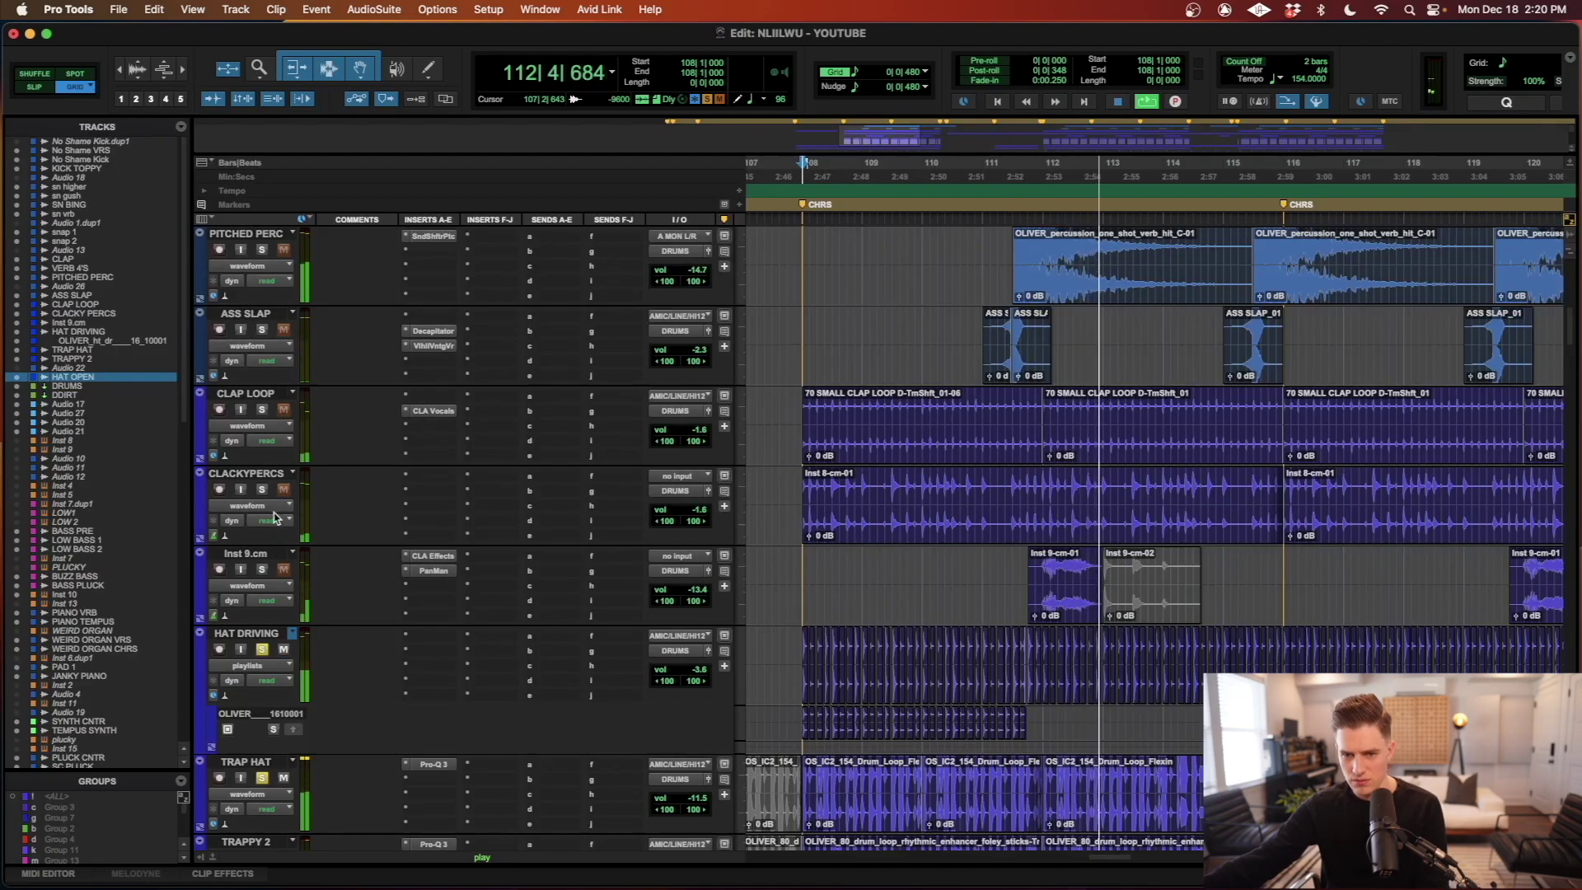
- Add Inst 9.cm, CLACKYPERCS and CLAP LOOP to the solo while the chorus keeps playing
scroll(848, 582, down, 3)
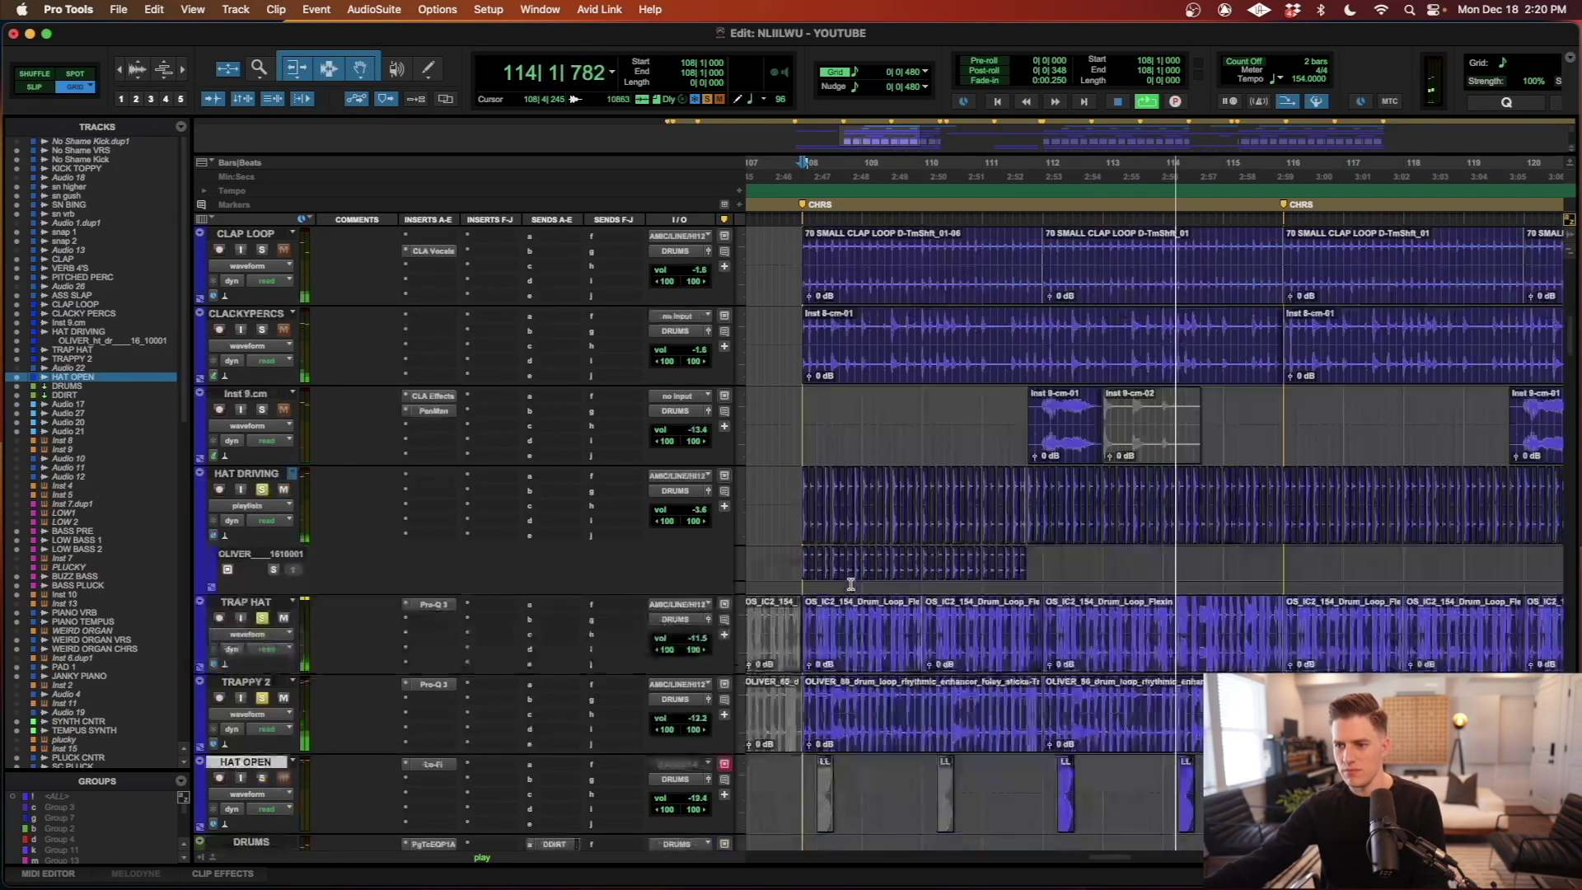
click(262, 410)
click(262, 329)
click(262, 249)
scroll(544, 327, up, 2)
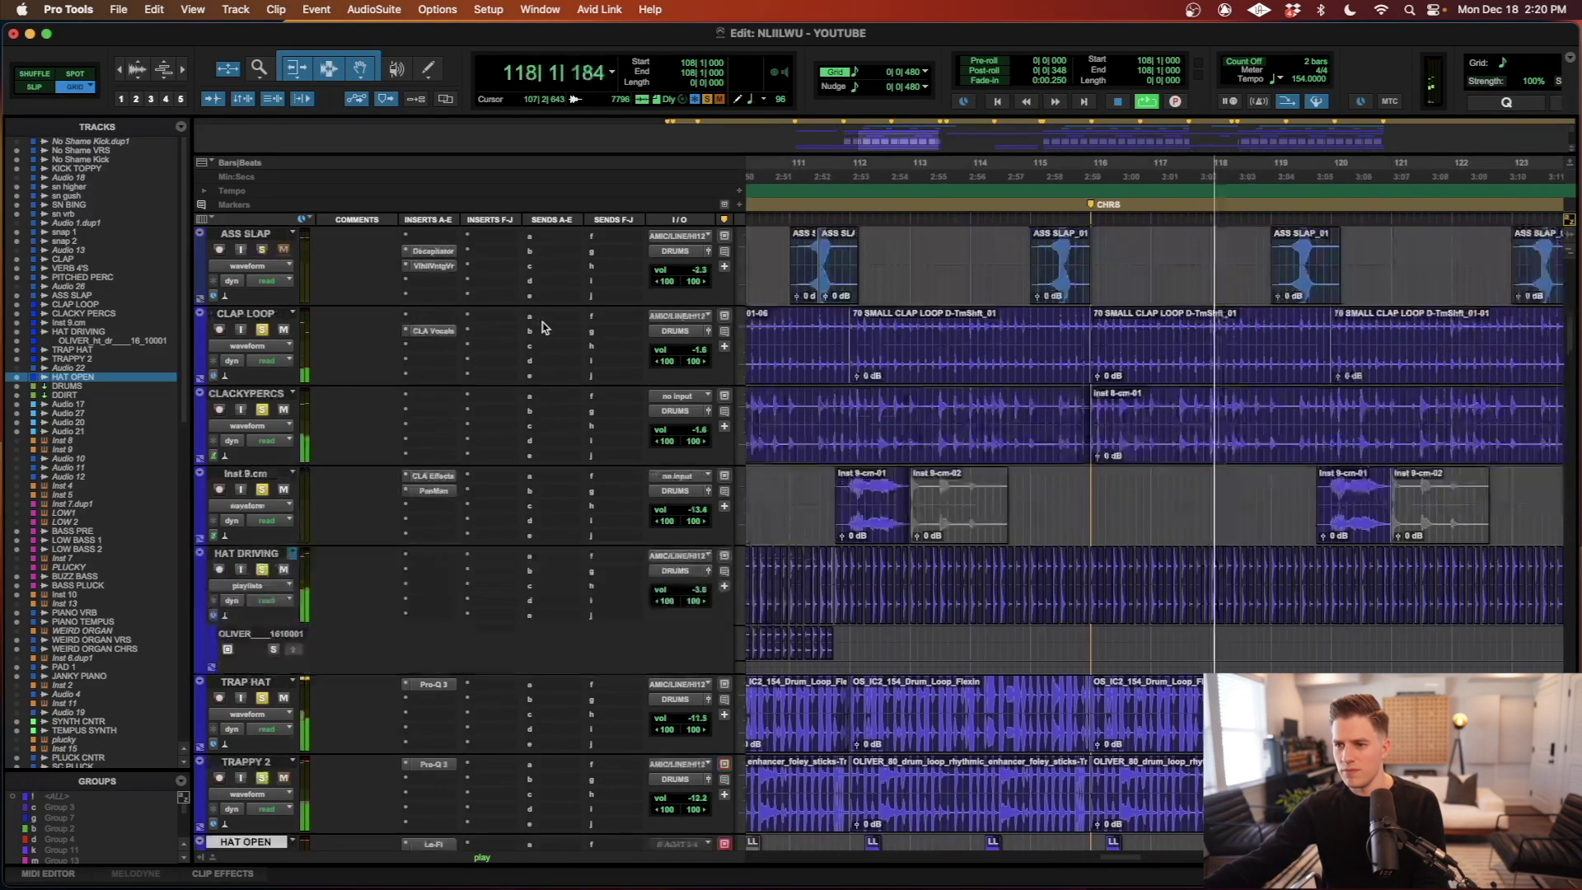
- Stop the chorus playback at bar 120 and solo only the HAT OPEN track, with the start point at 112|1|000
scroll(539, 346, down, 4)
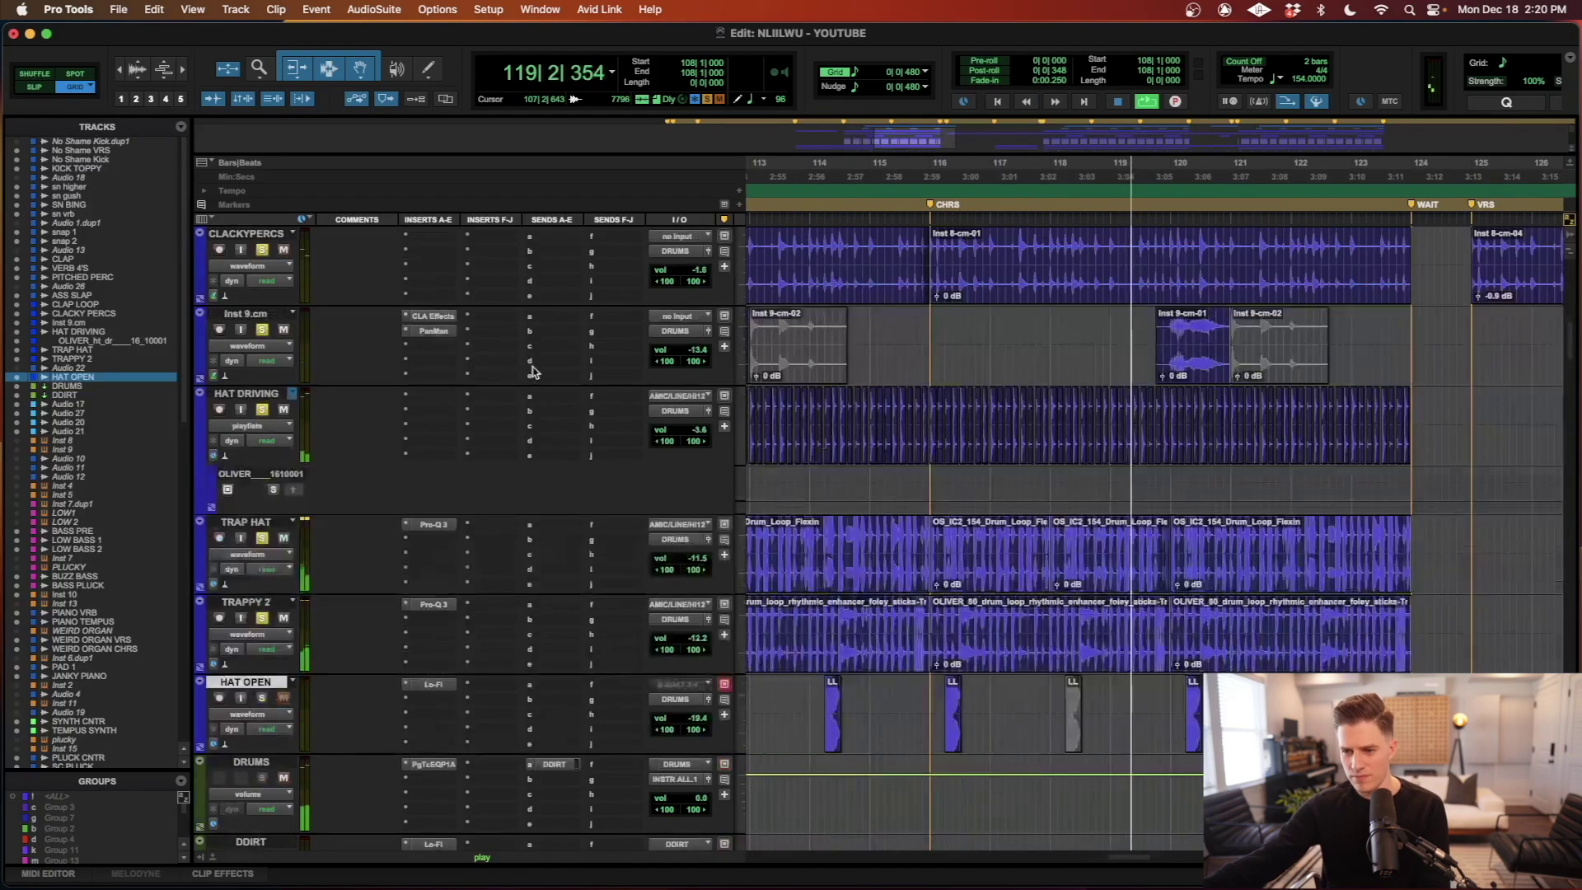
key(space)
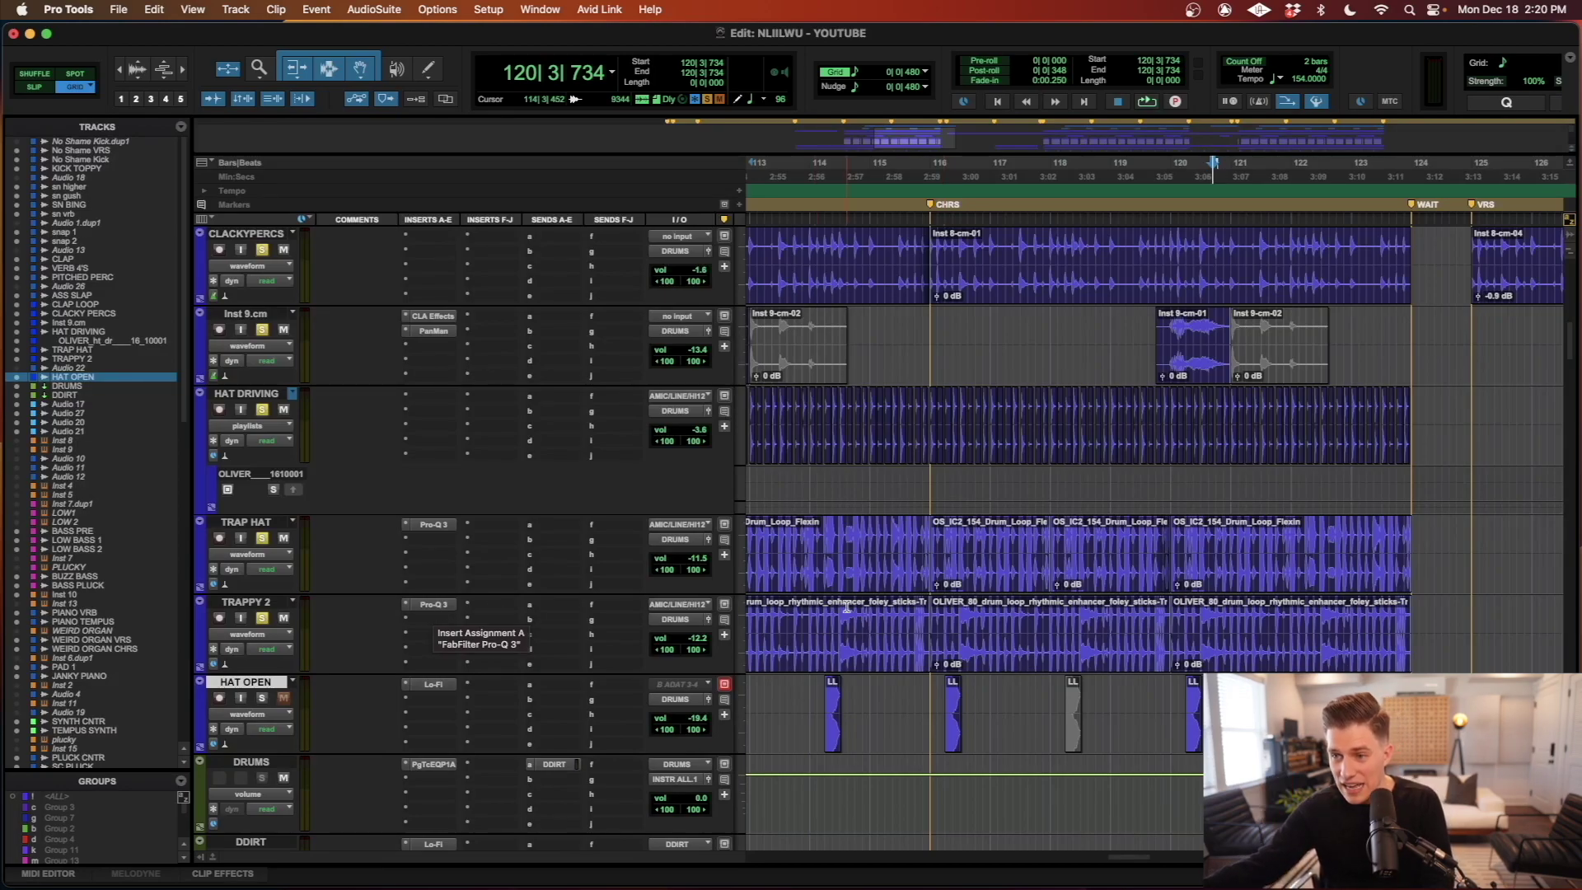
scroll(832, 614, left, 5)
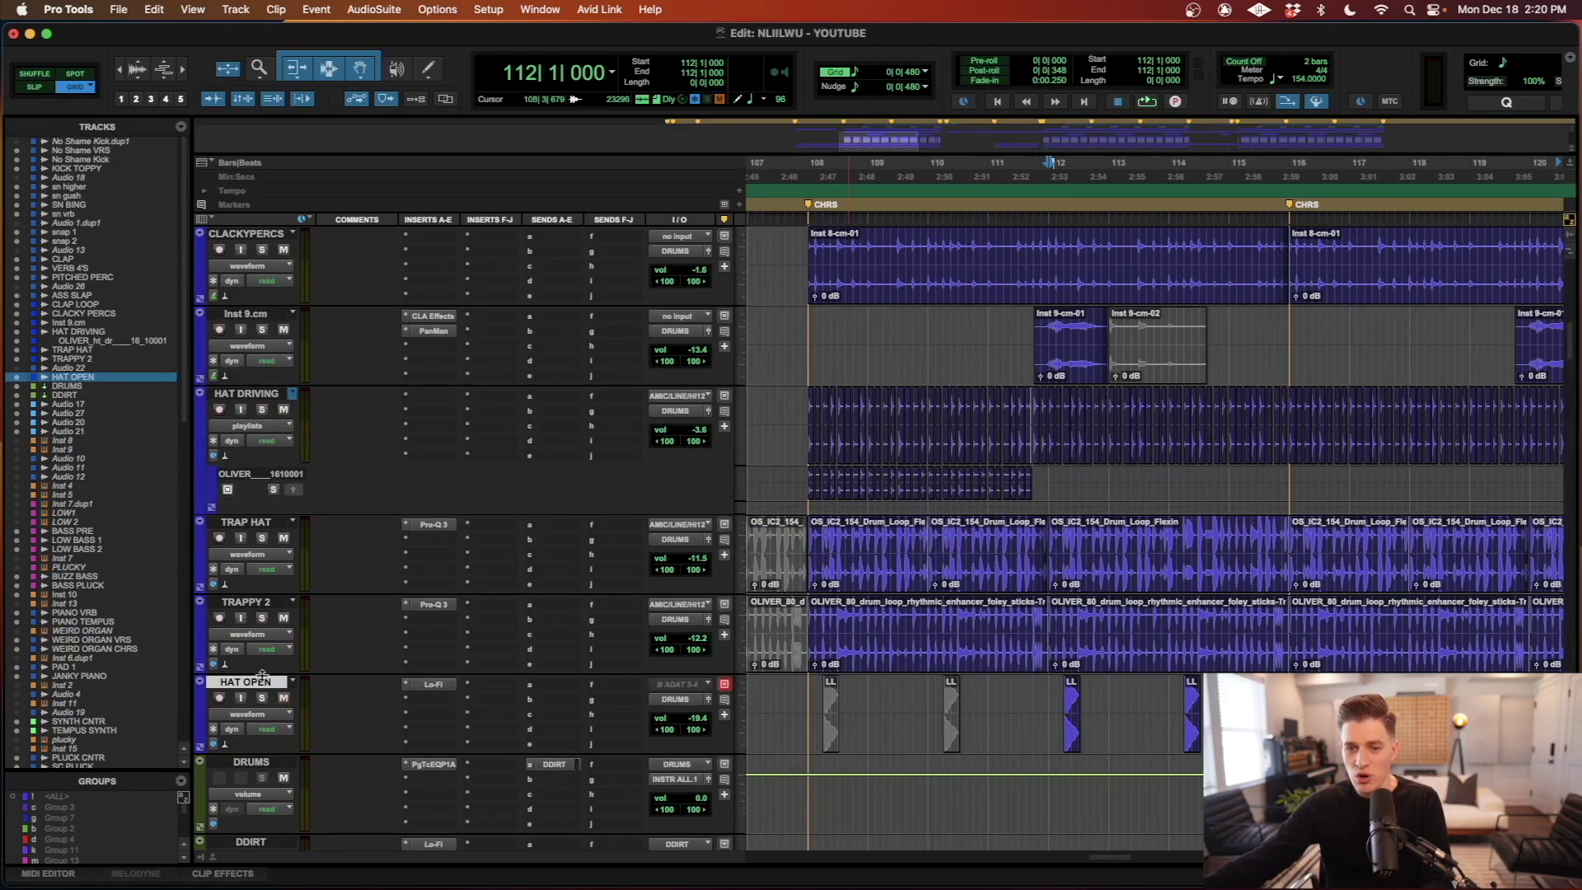
key(t)
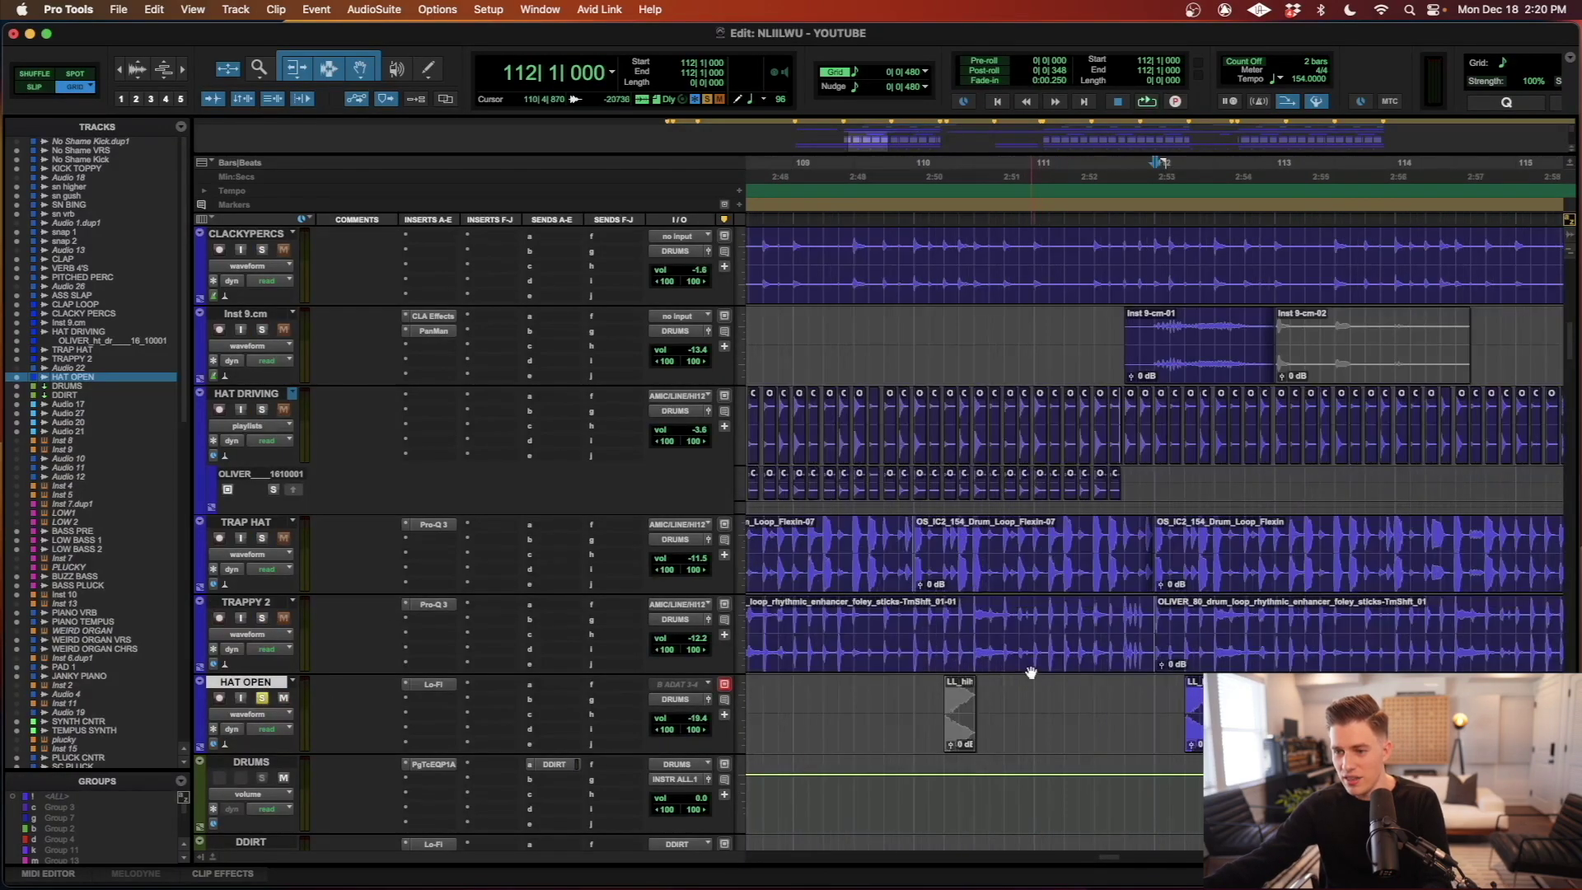
- Add TRAP HAT and TRAPPY 2 to the HAT OPEN solo and set the playback start to 112|1|000
key(r)
click(1037, 665)
shift+click(1252, 664)
shift+click(1235, 590)
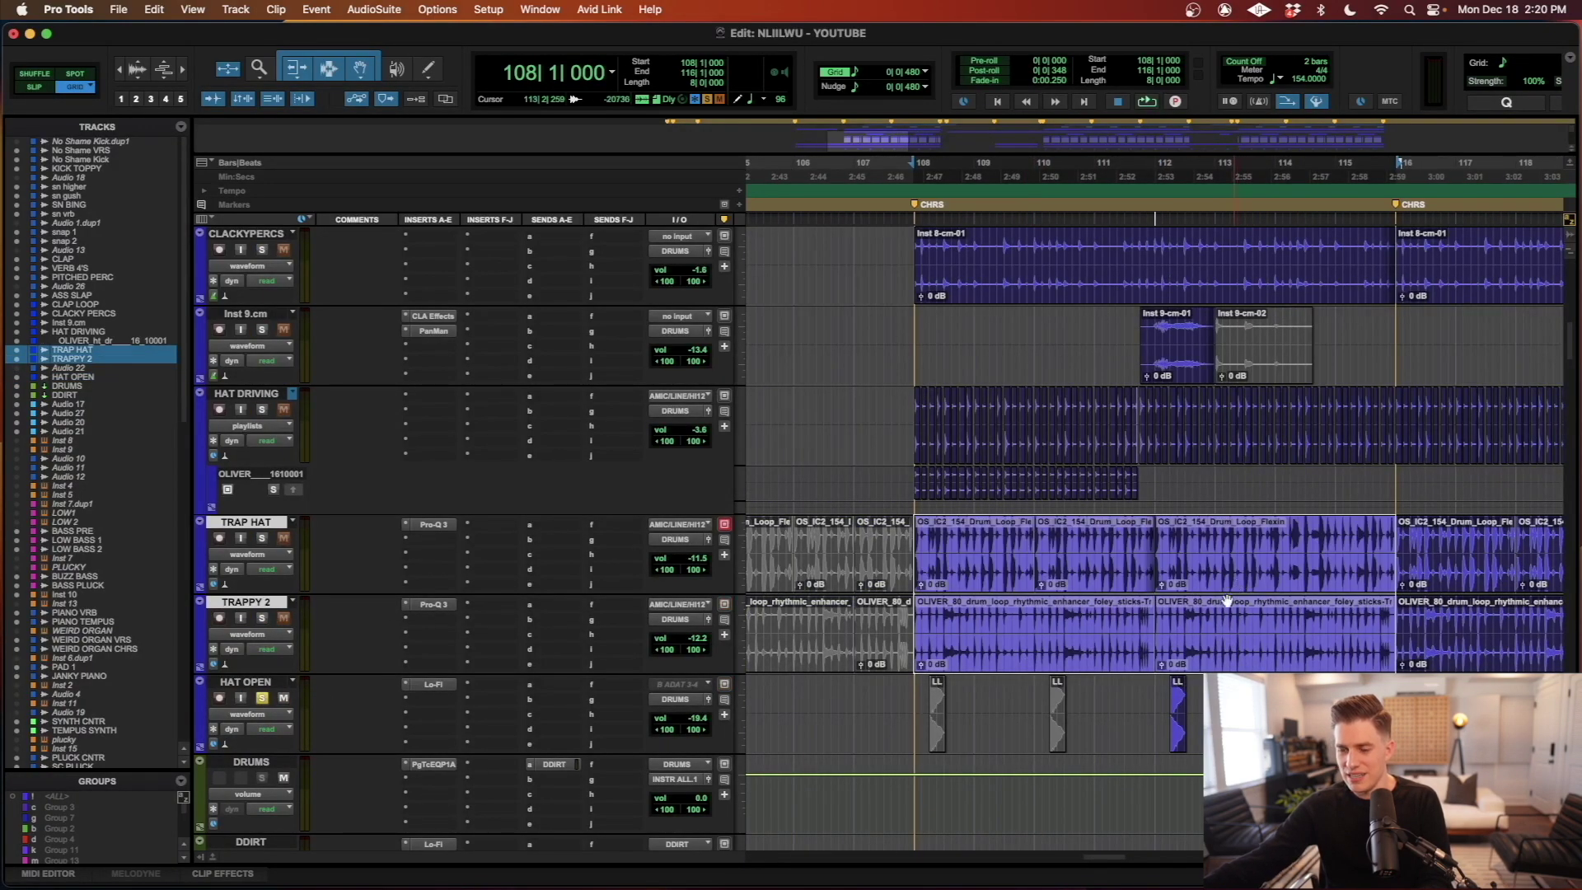
click(1157, 686)
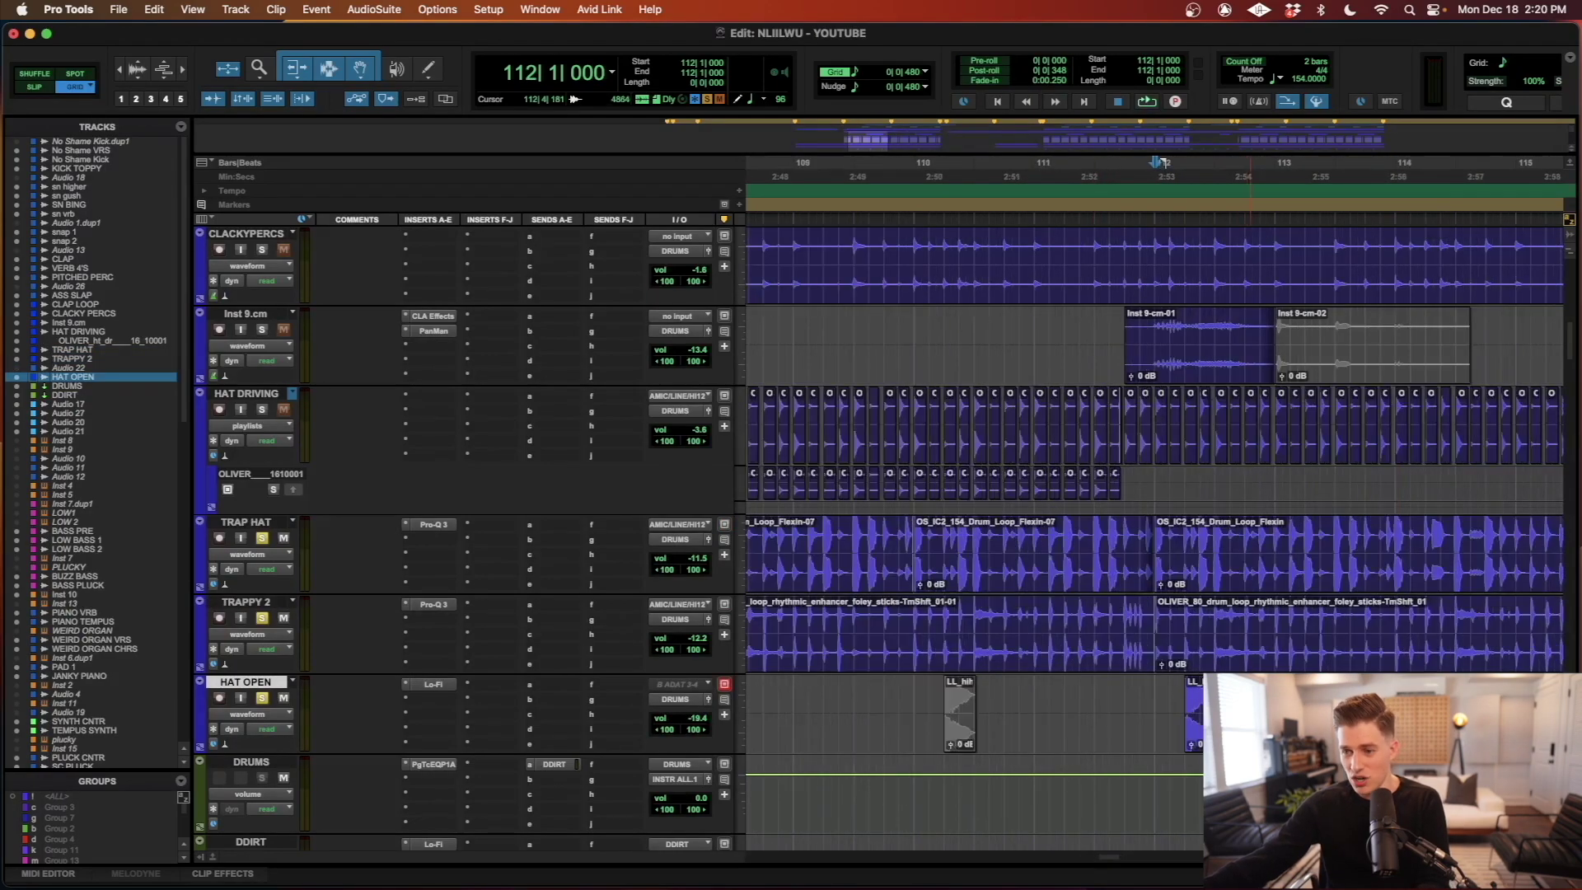
- View the Lo-Fi settings on HAT OPEN and play the three soloed hat tracks from 112|1|000
click(433, 686)
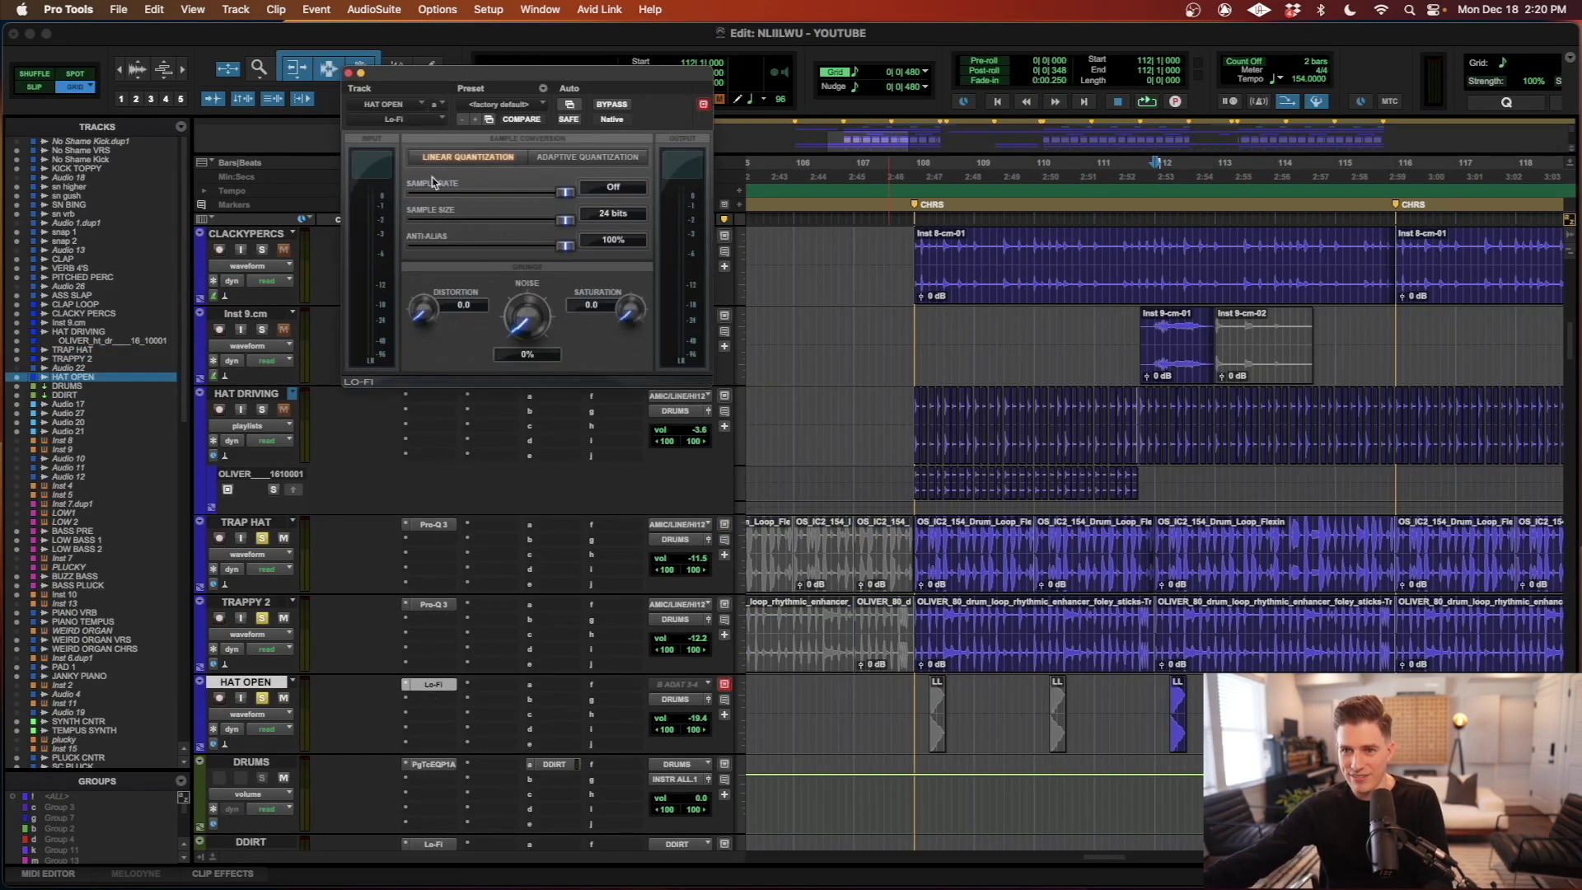
click(349, 74)
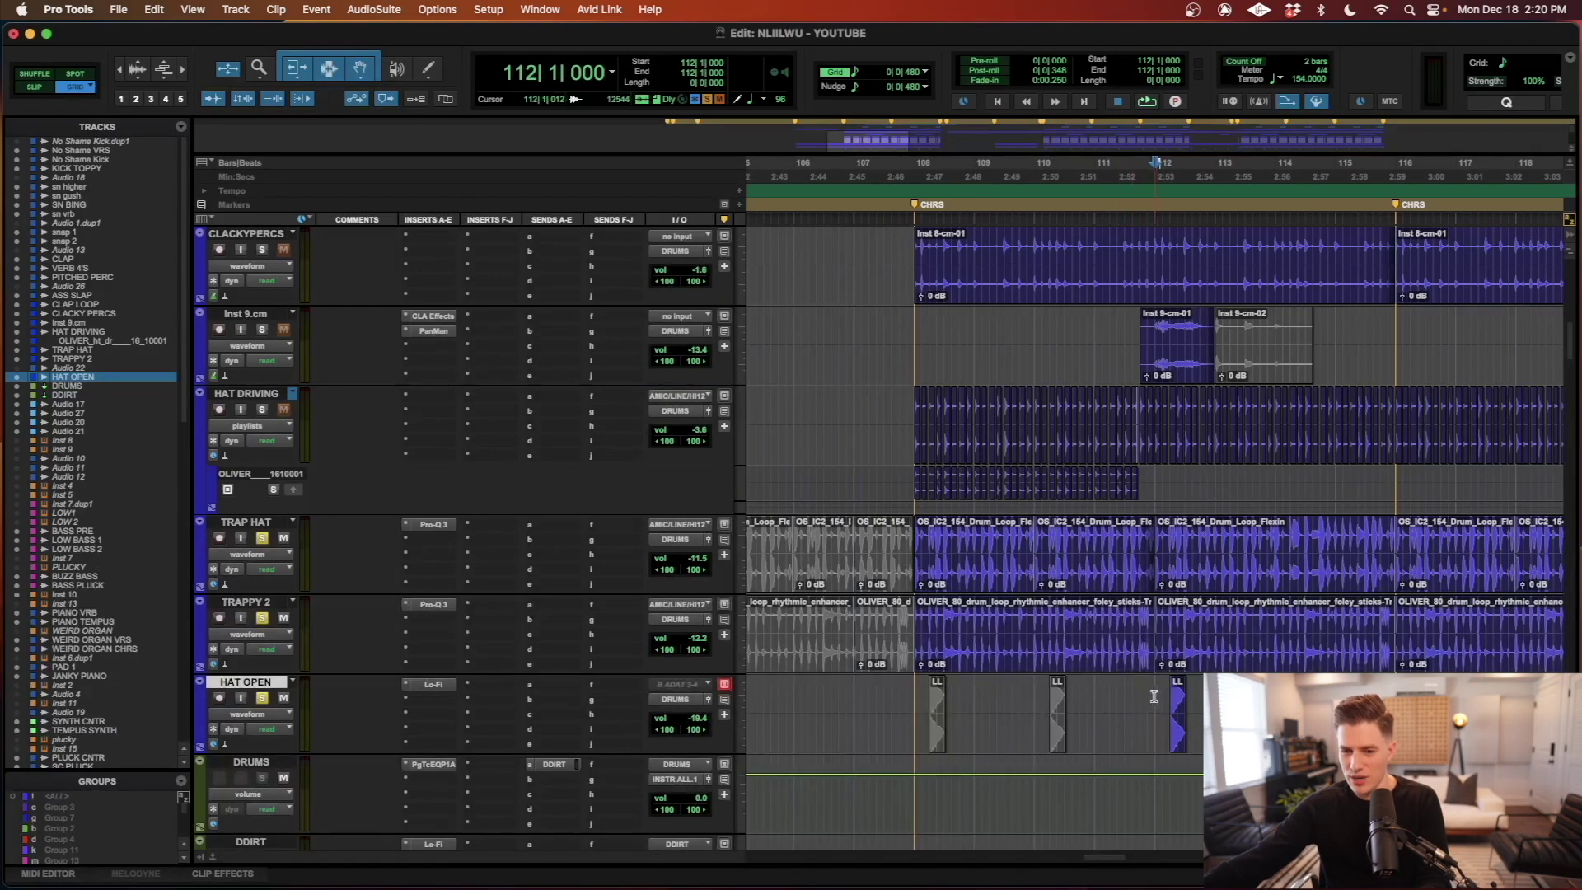
key(space)
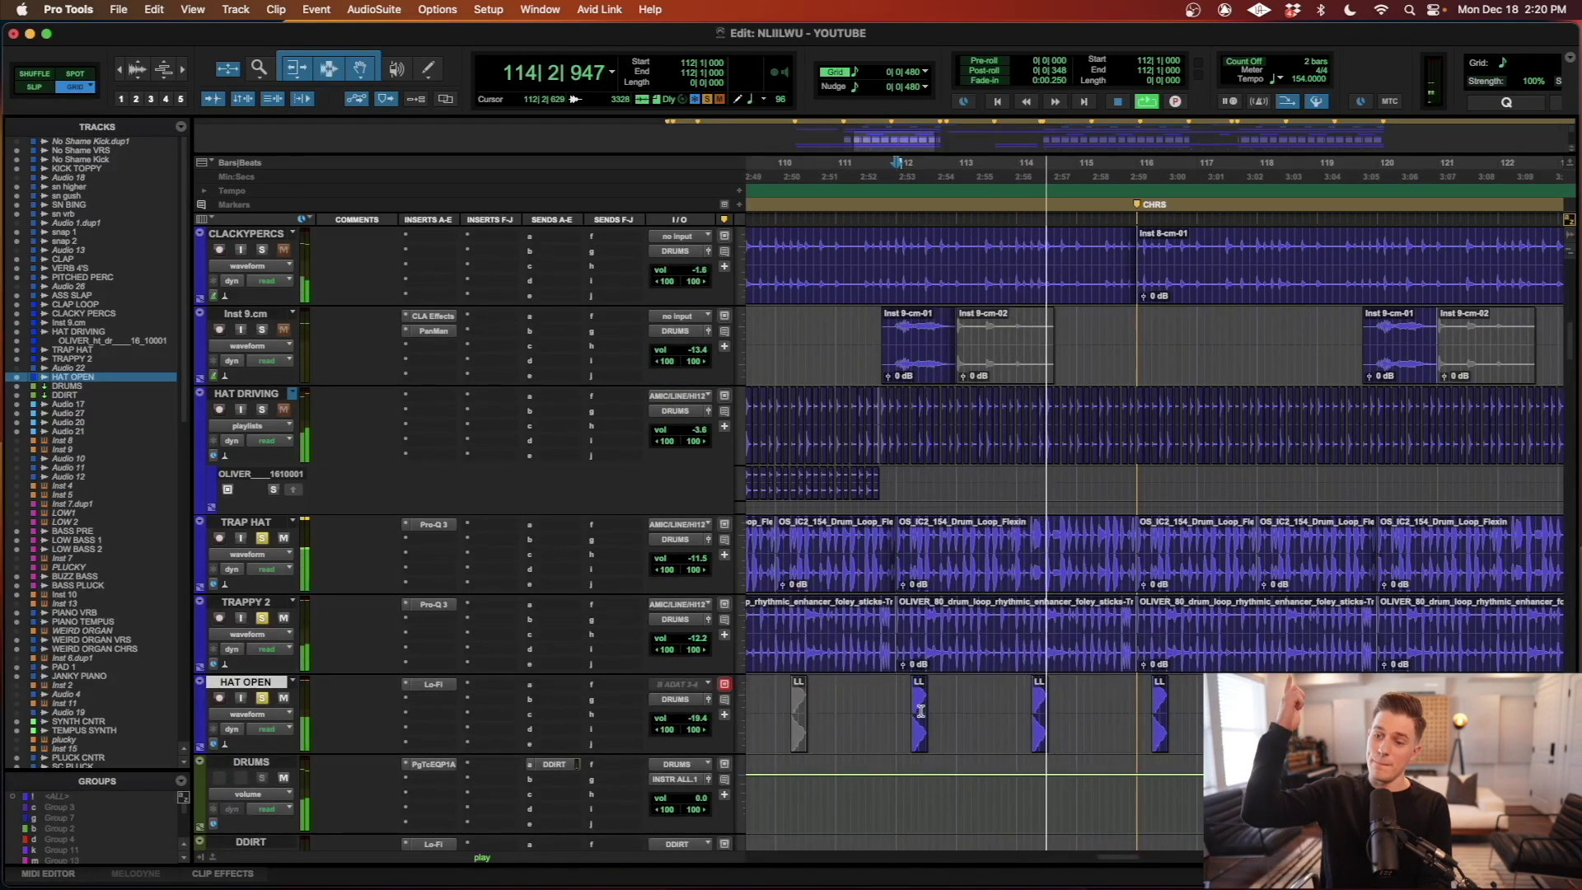
key(space)
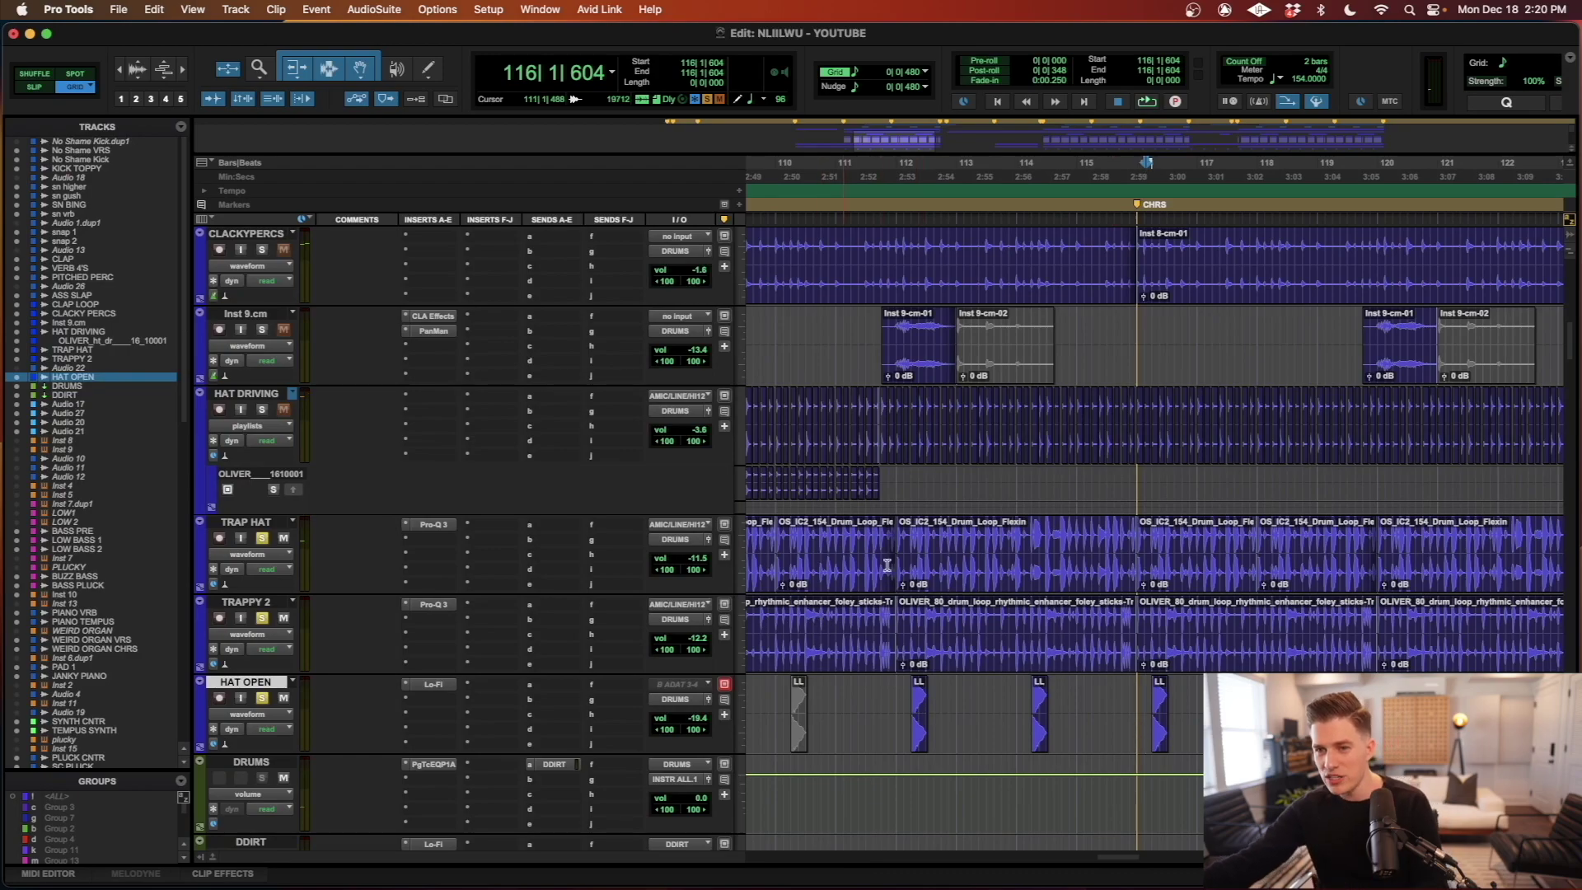
- Solo only the Inst 9.cm track and play its Inst 9-cm-01 clip from 111|3|000
click(896, 365)
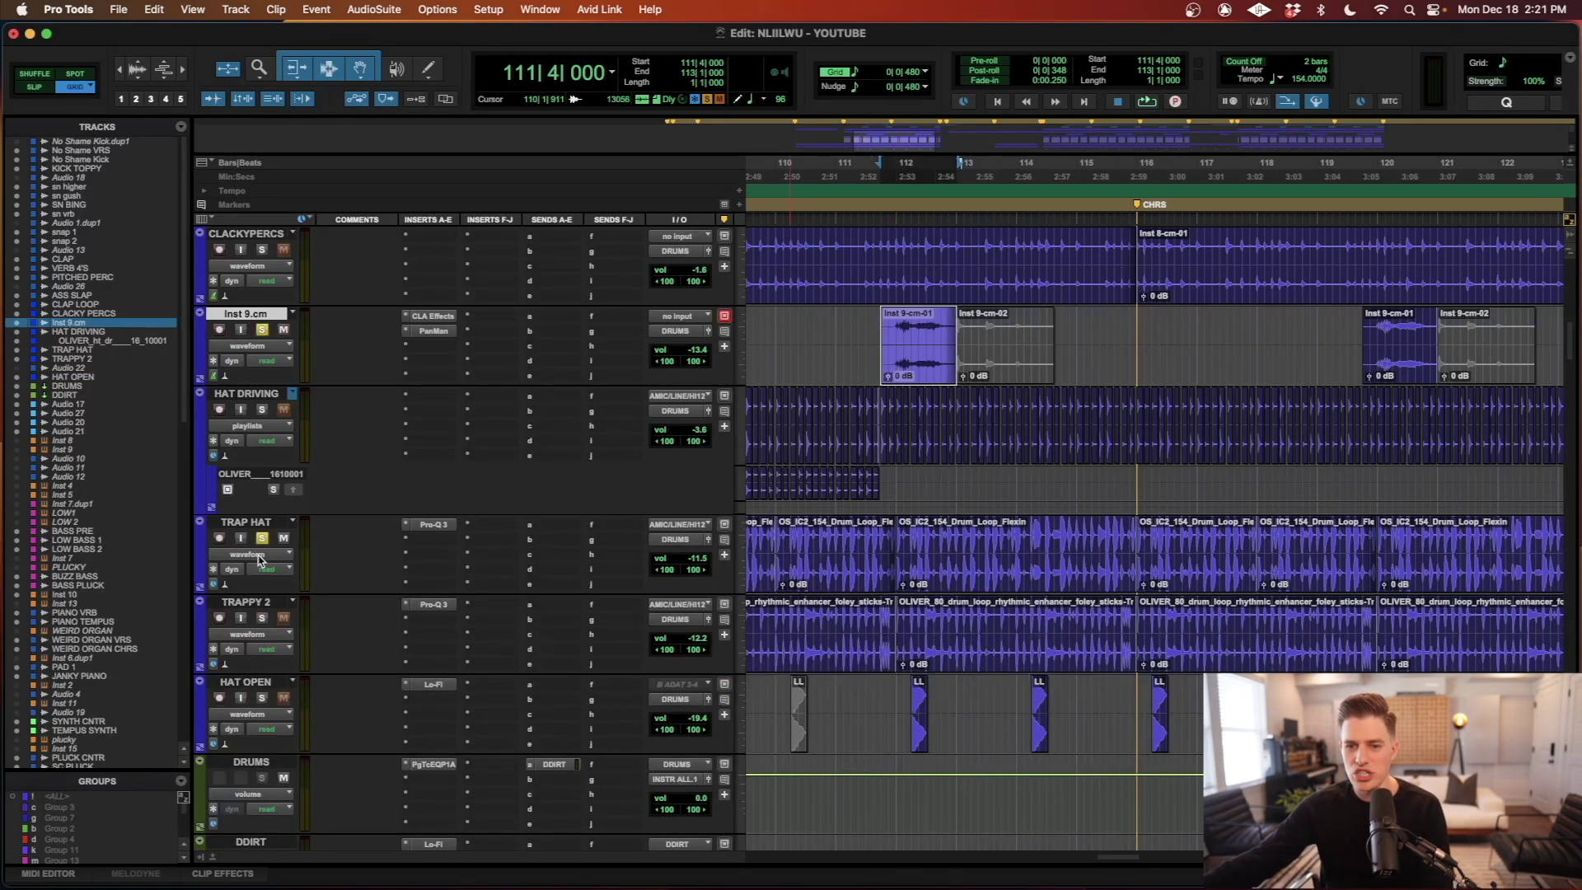
key(r)
click(1119, 332)
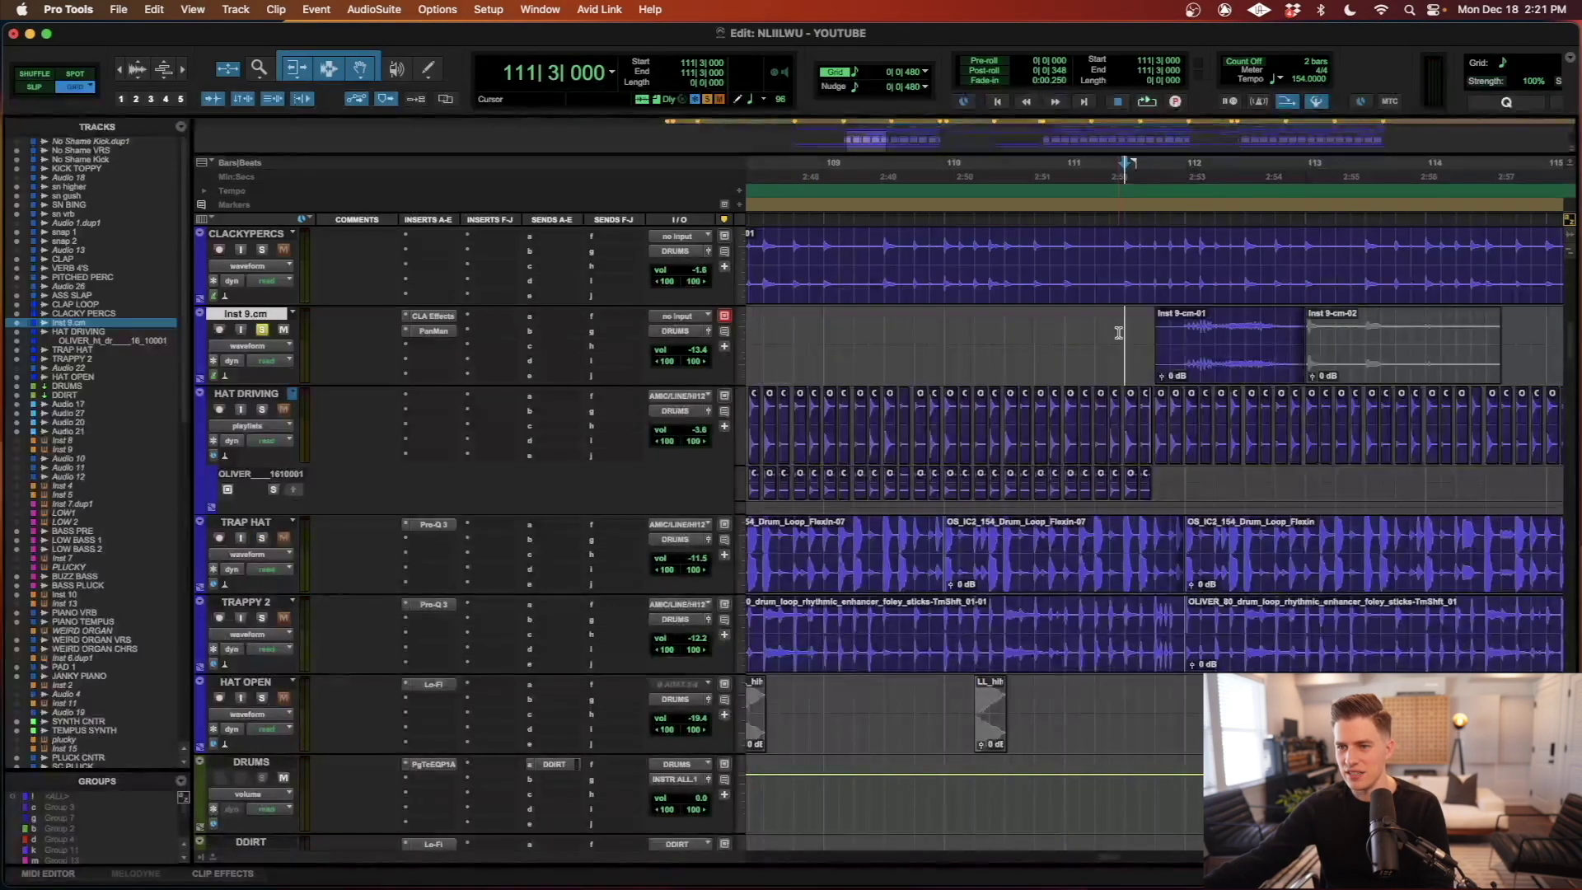
key(t)
key(space)
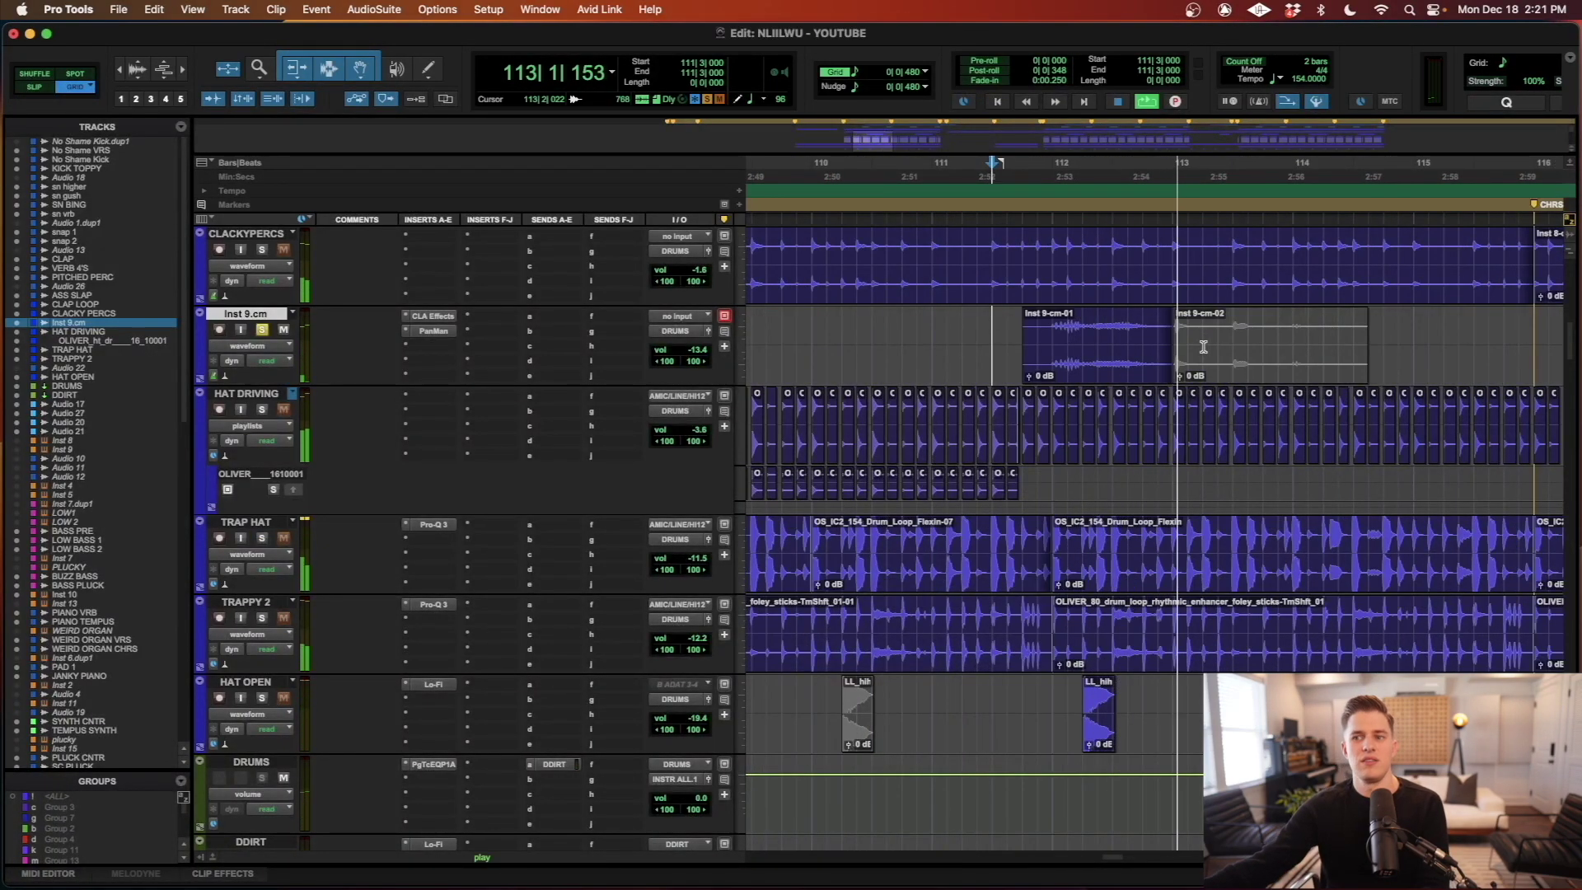
key(space)
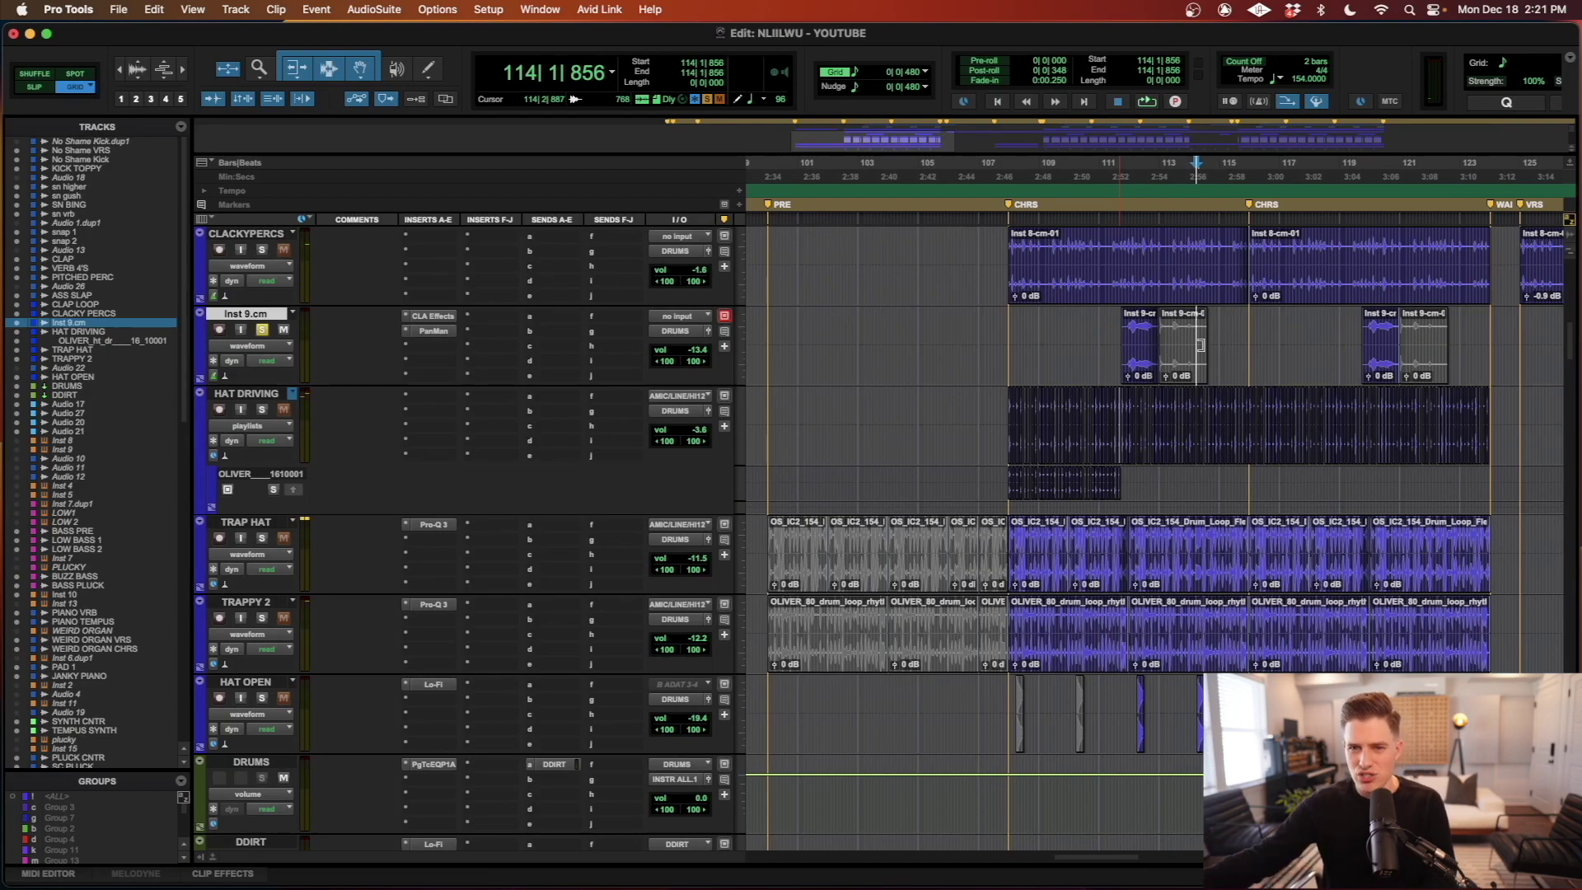
- View the CLA Effects and PanMan settings on the Inst 9.cm track and close both plug-in windows
click(435, 317)
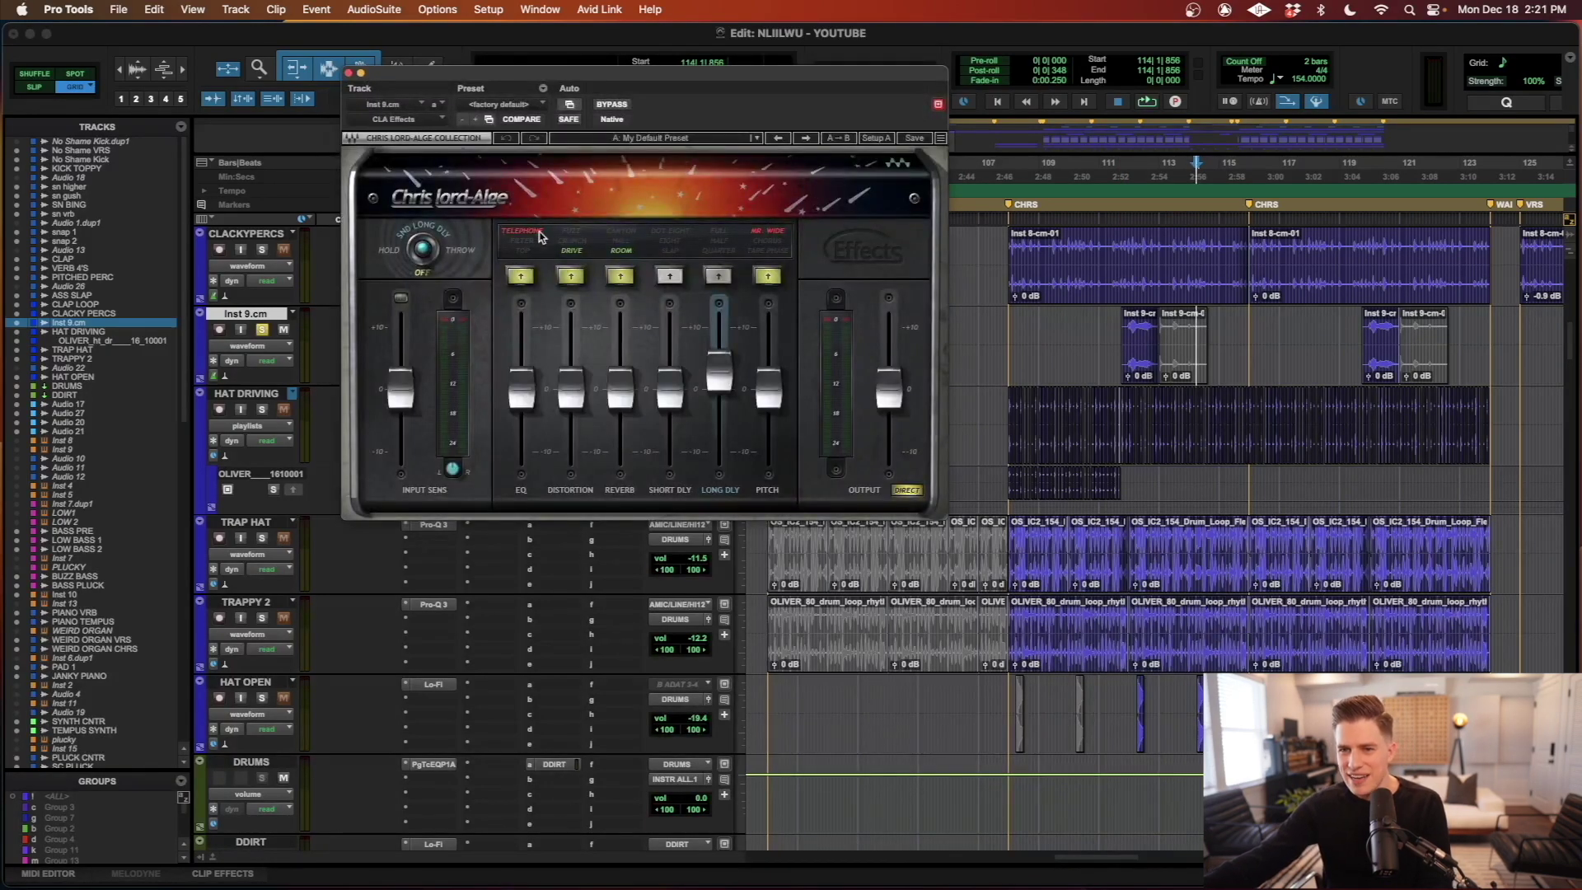
click(349, 72)
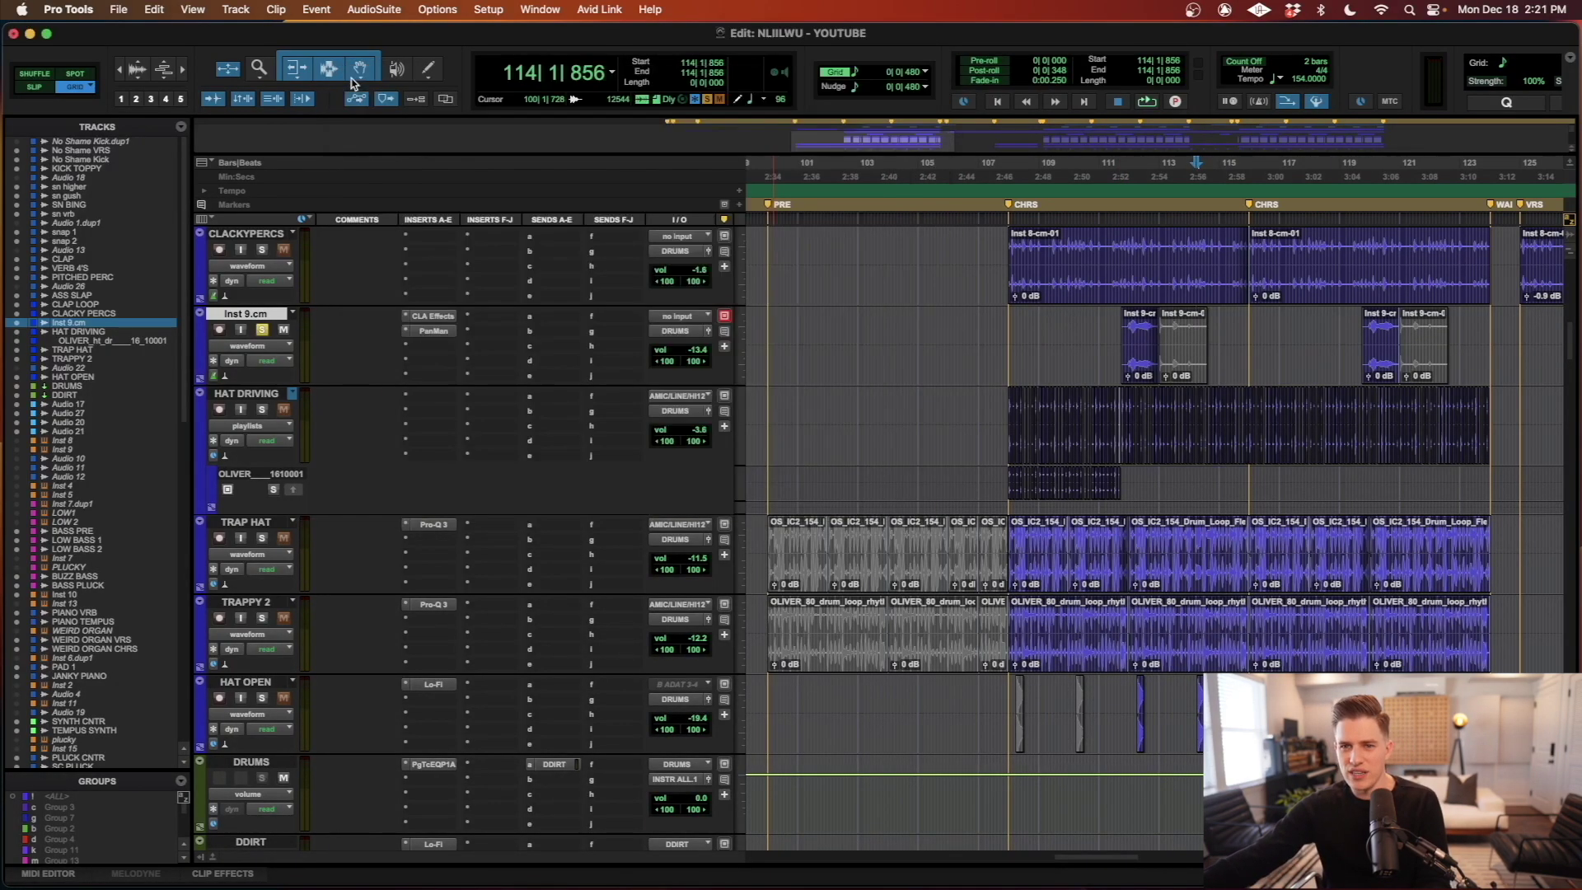
click(429, 331)
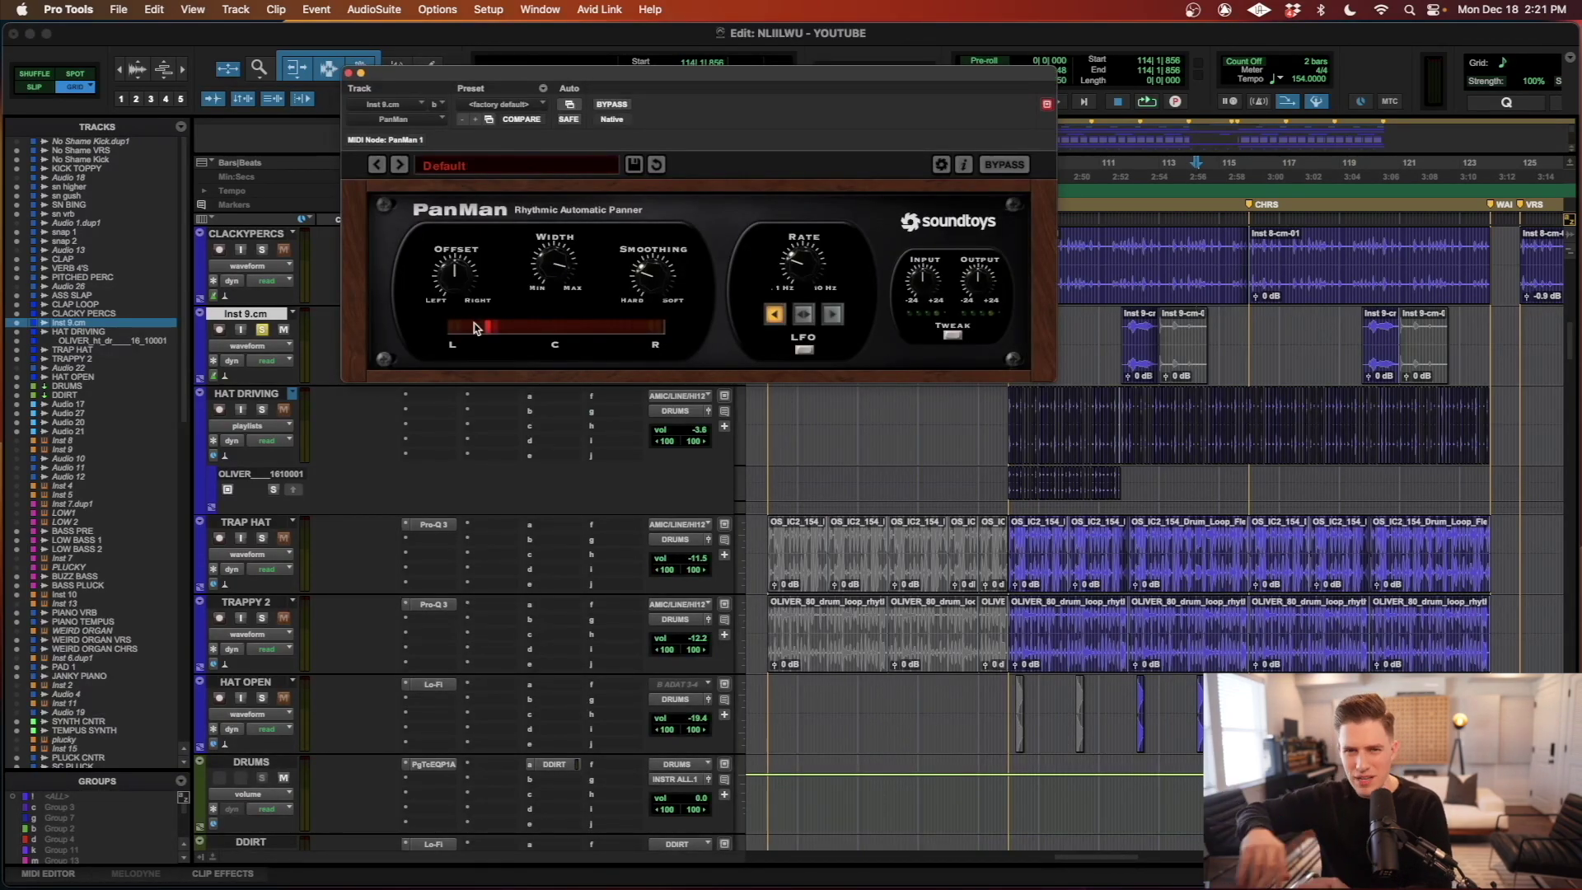
click(348, 73)
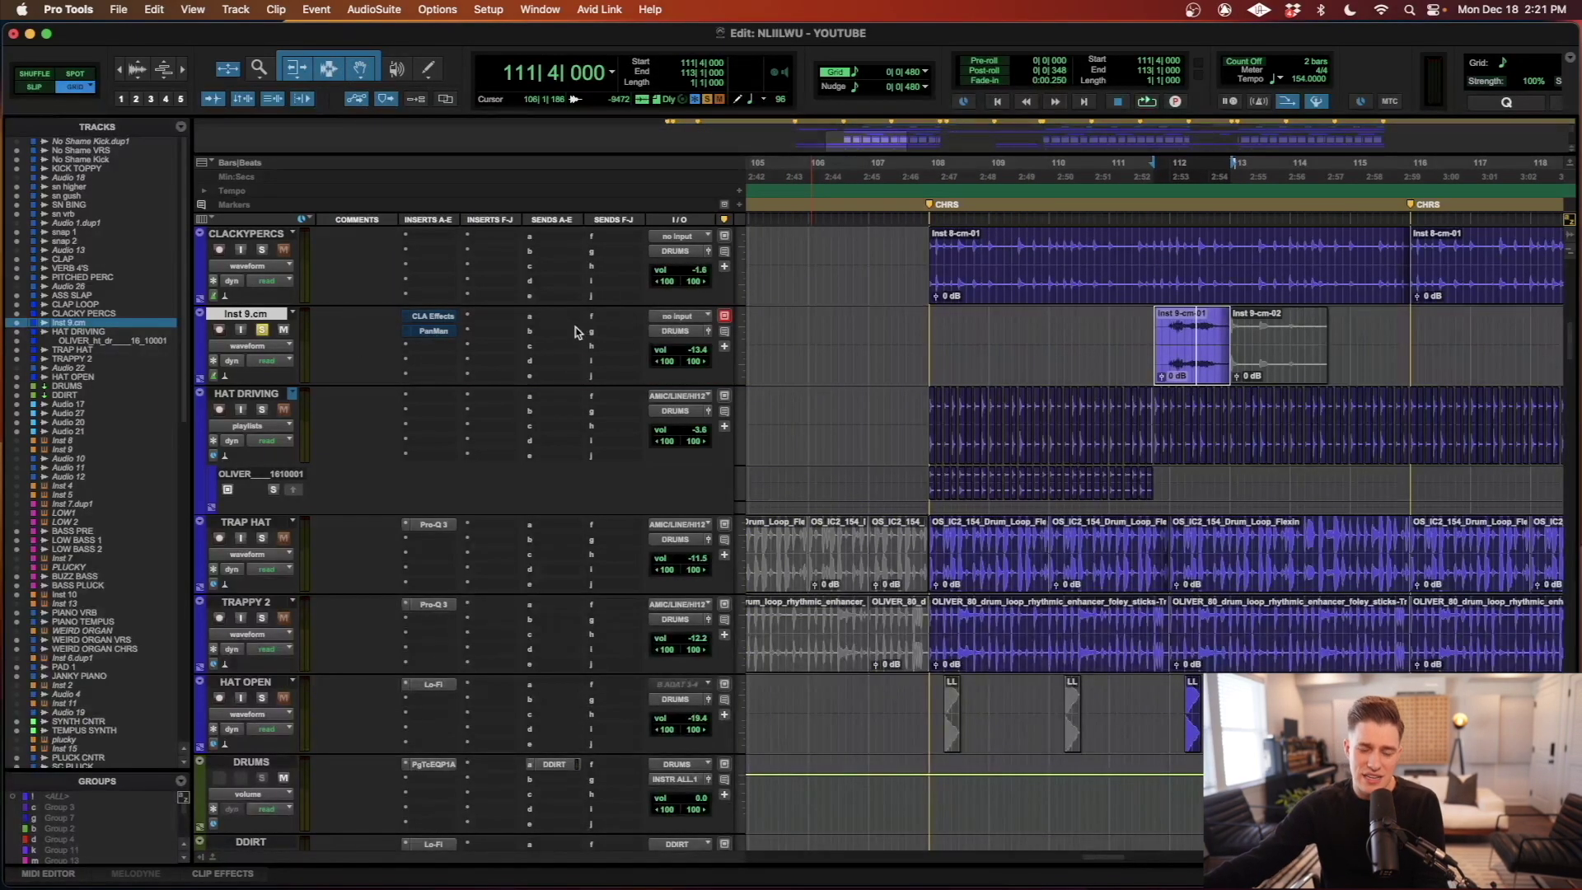
- Play Inst 9.cm with inserts bypassed from 111|3|480 and active from 111|4|000, and review its CLA Effects settings
click(1148, 332)
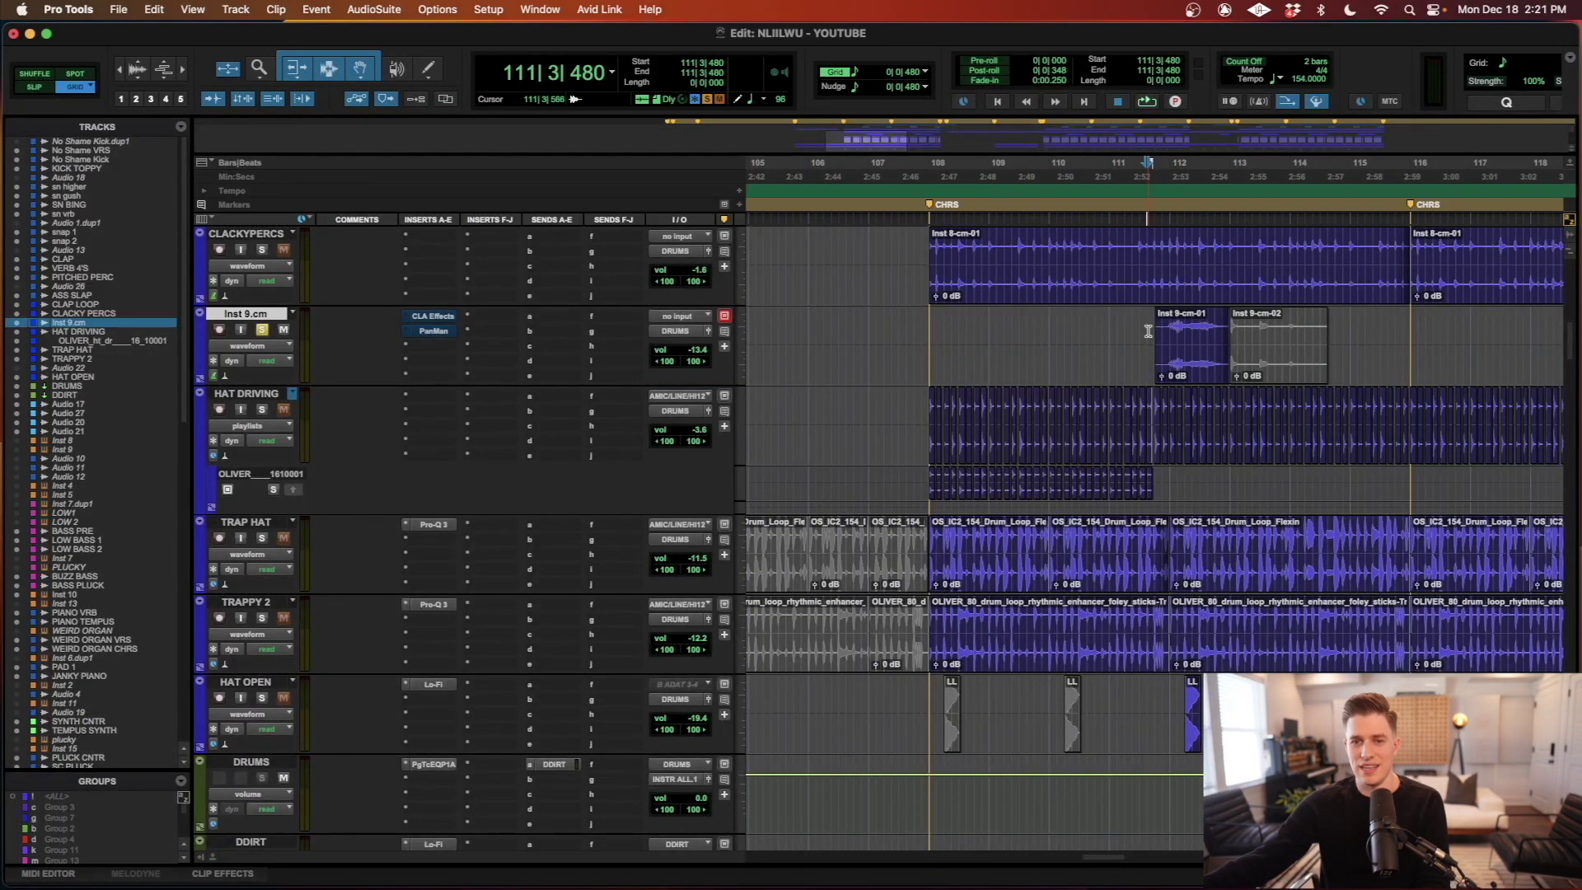
key(space)
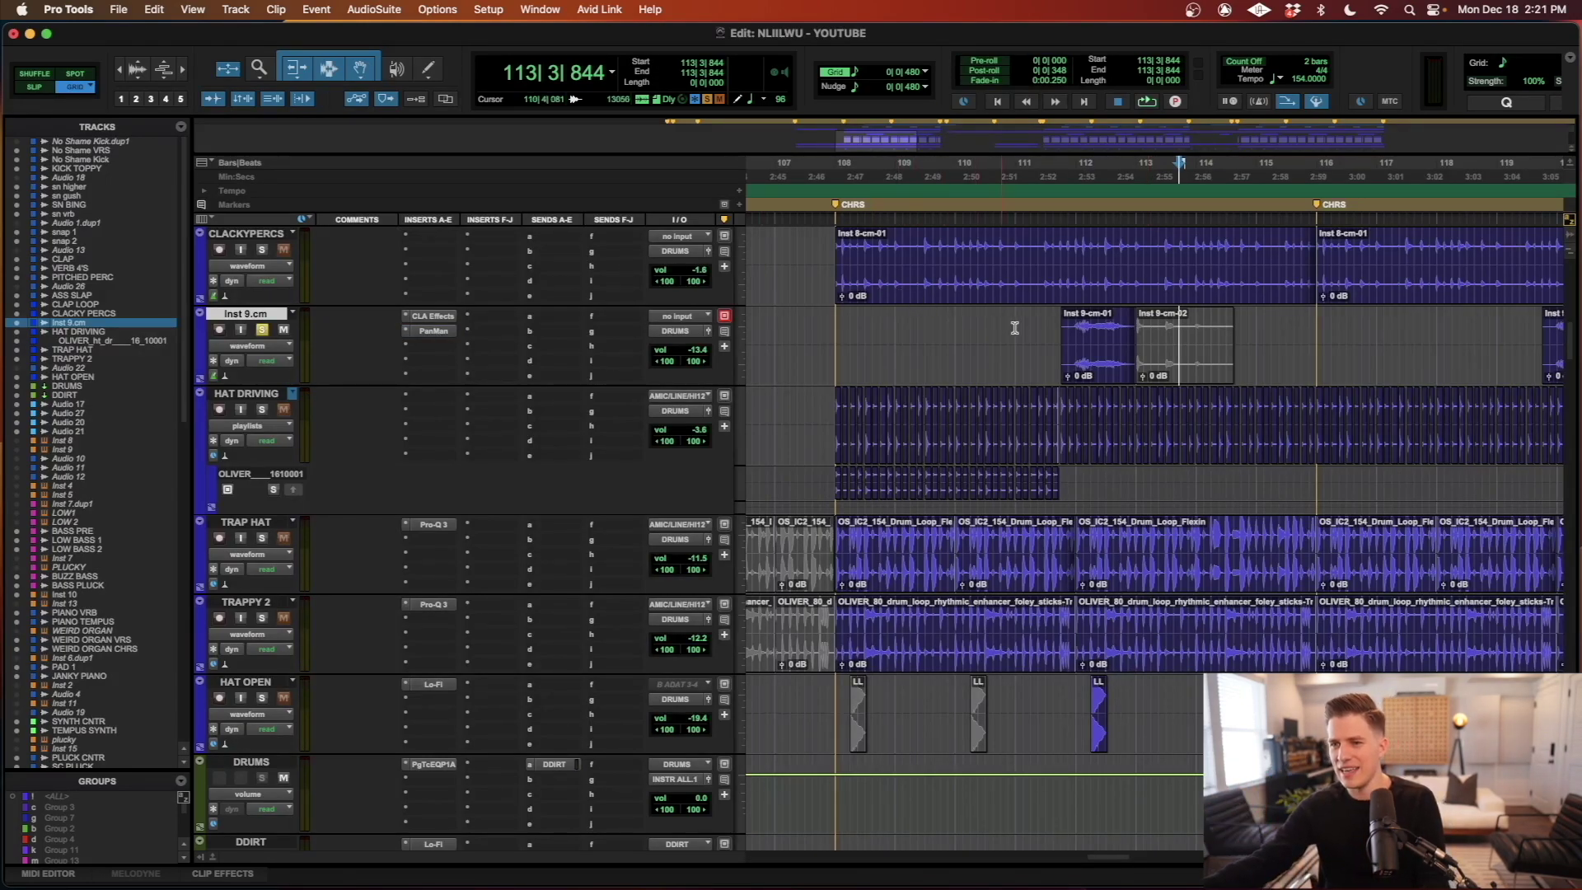
click(1061, 326)
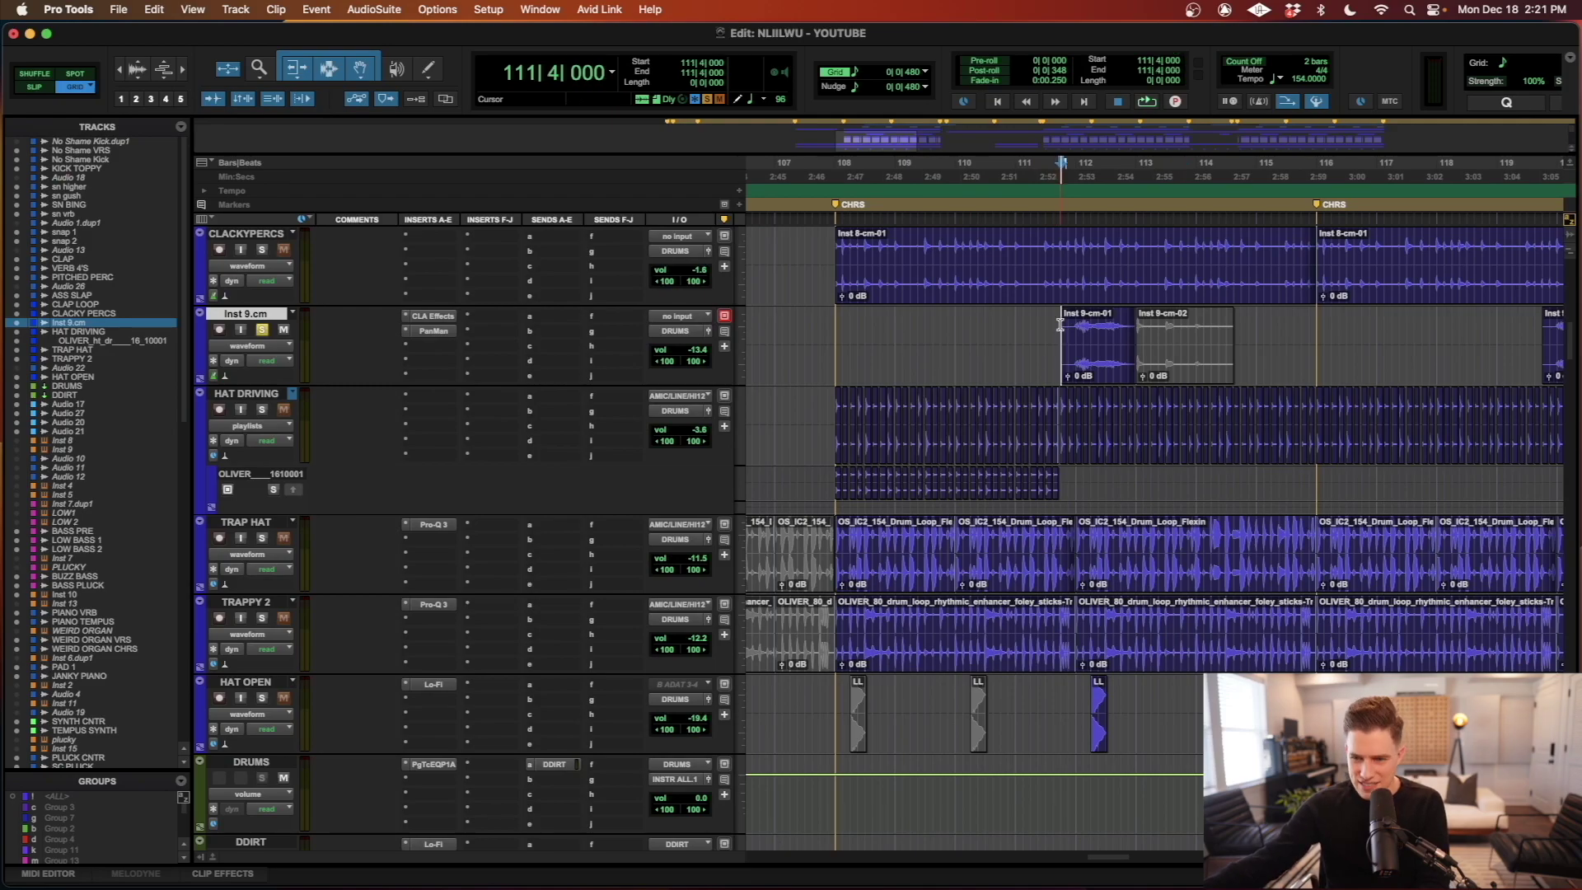
key(space)
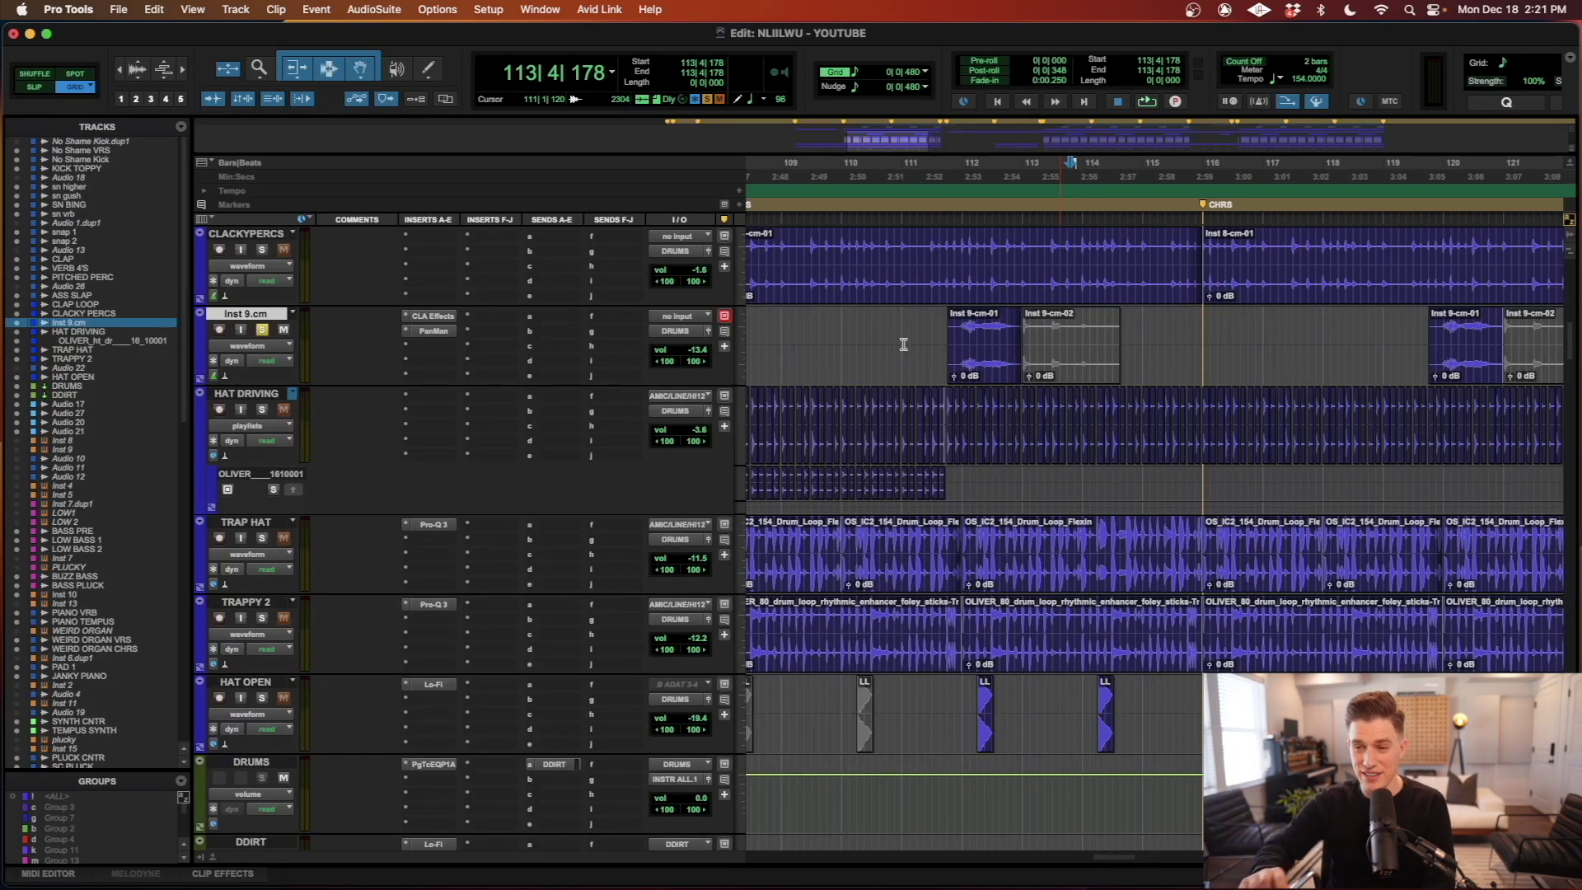
click(440, 316)
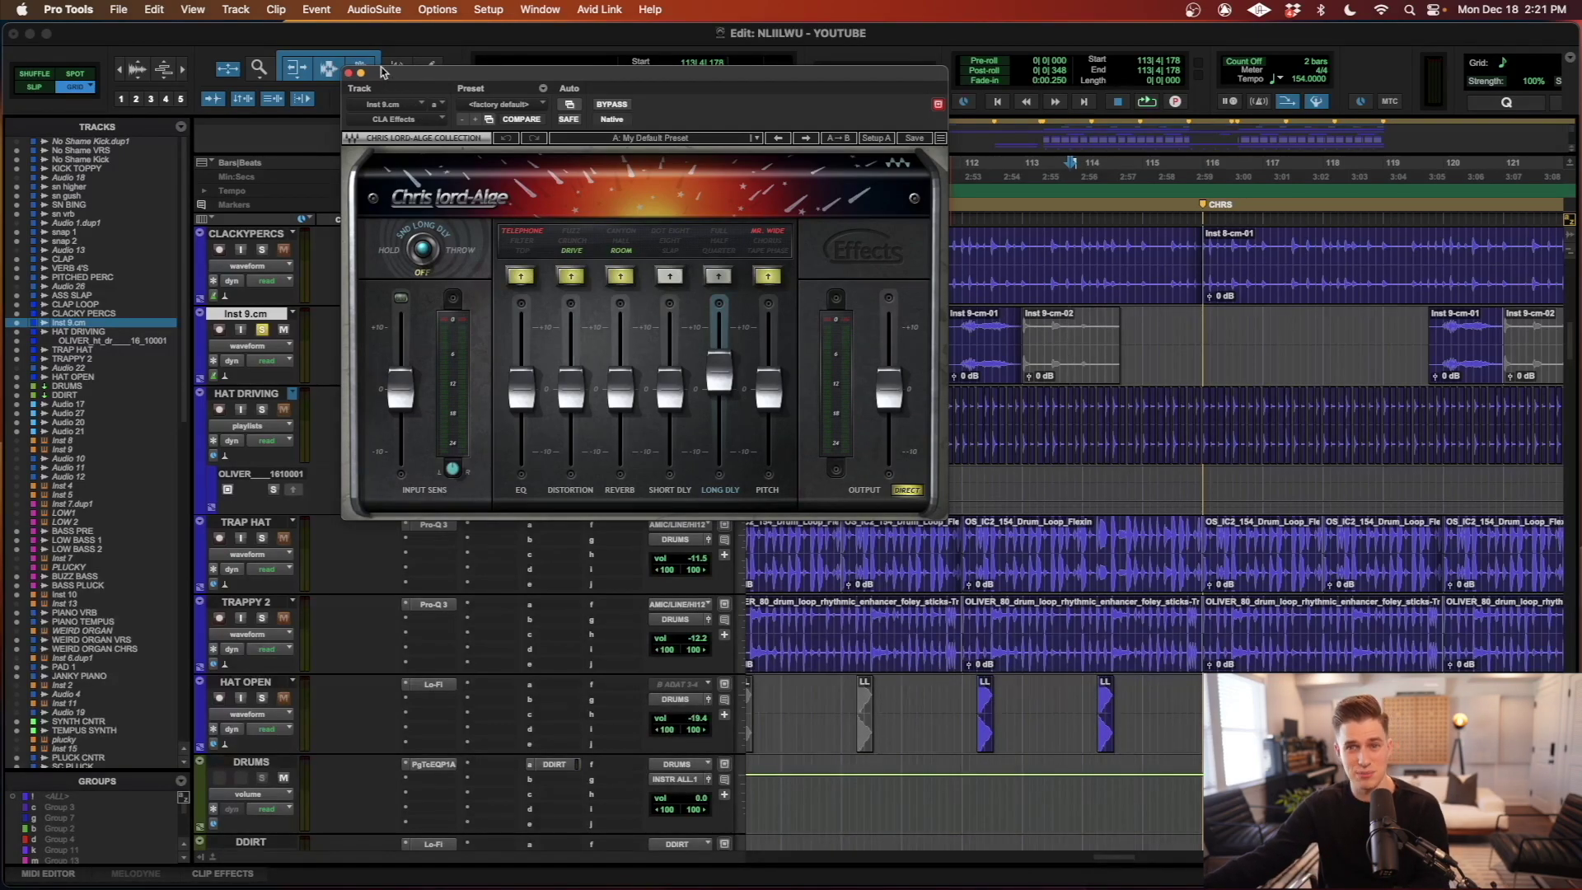
click(349, 73)
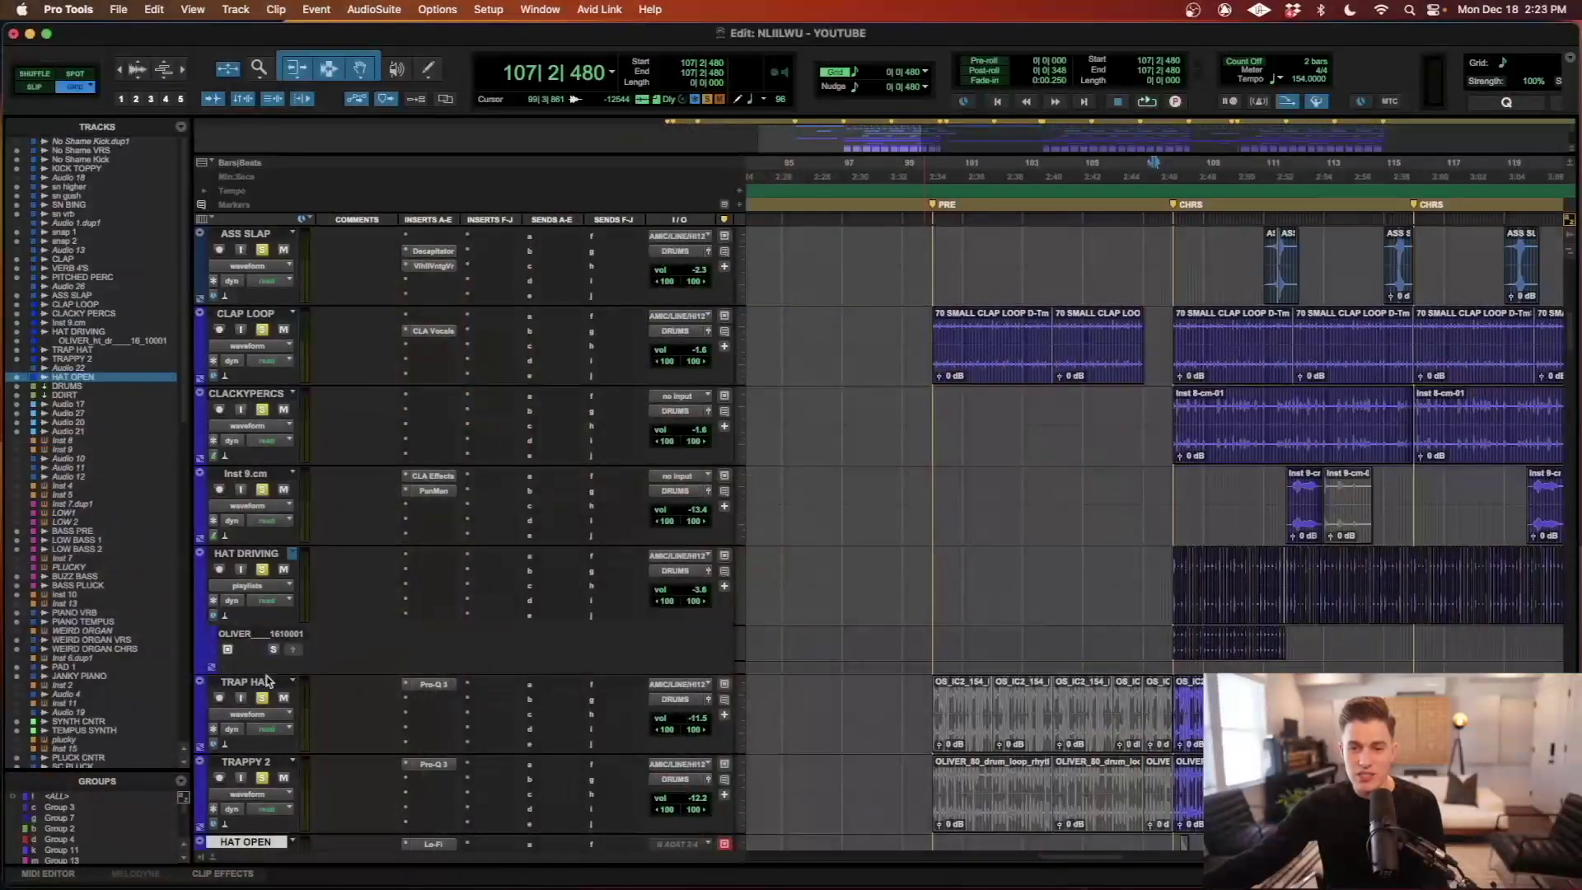
- Return to the kick and snare tracks and play all the soloed drum layers from 104|1|000 in the pre-chorus
scroll(379, 553, up, 5)
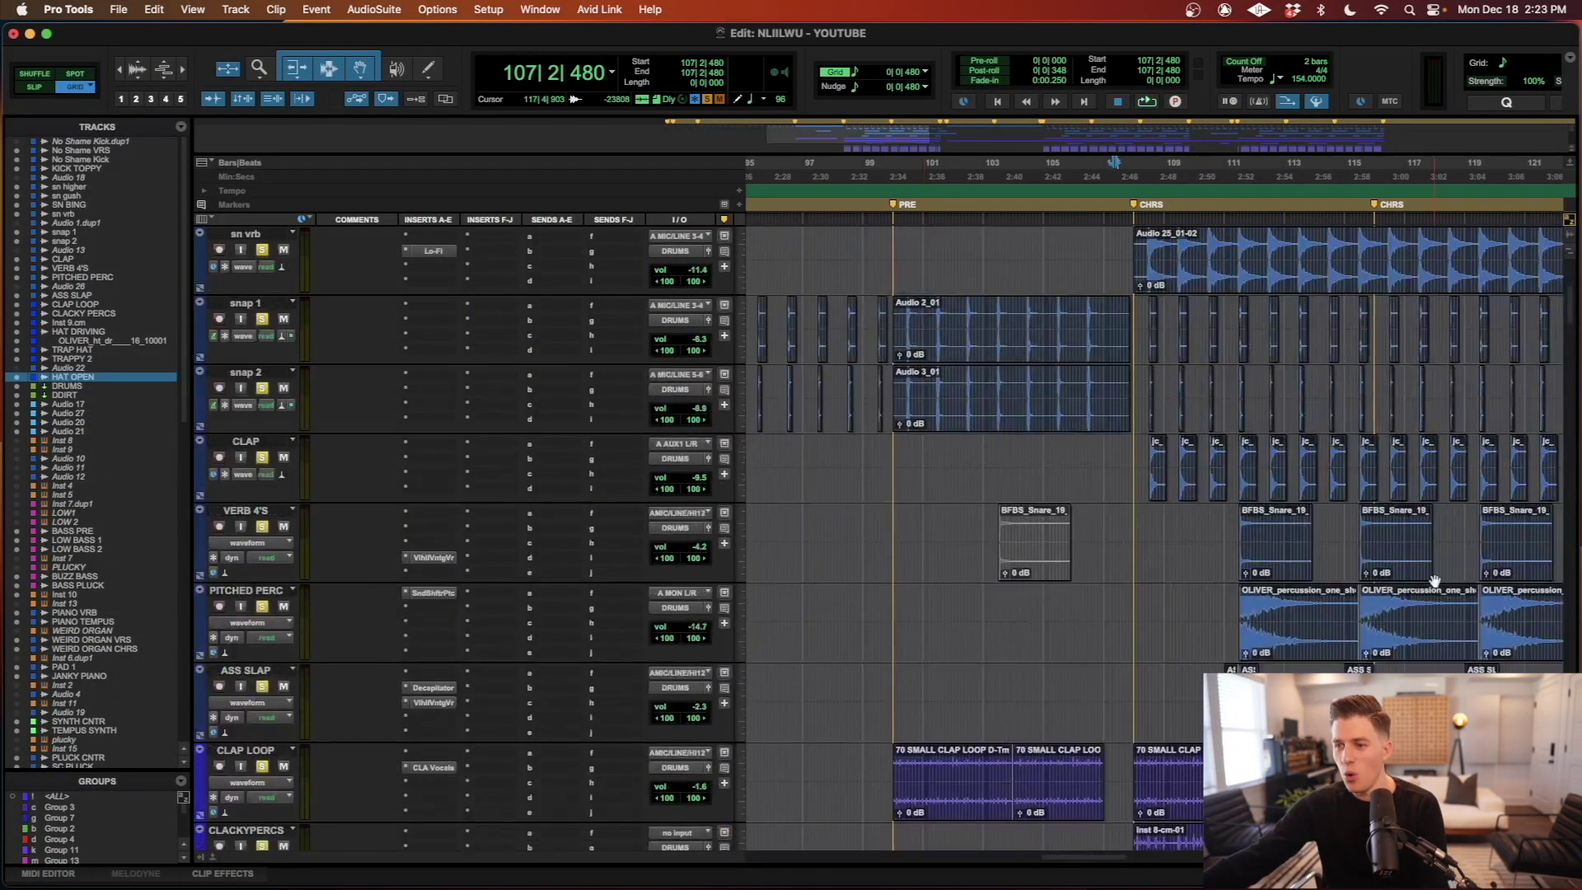
scroll(1128, 450, up, 1)
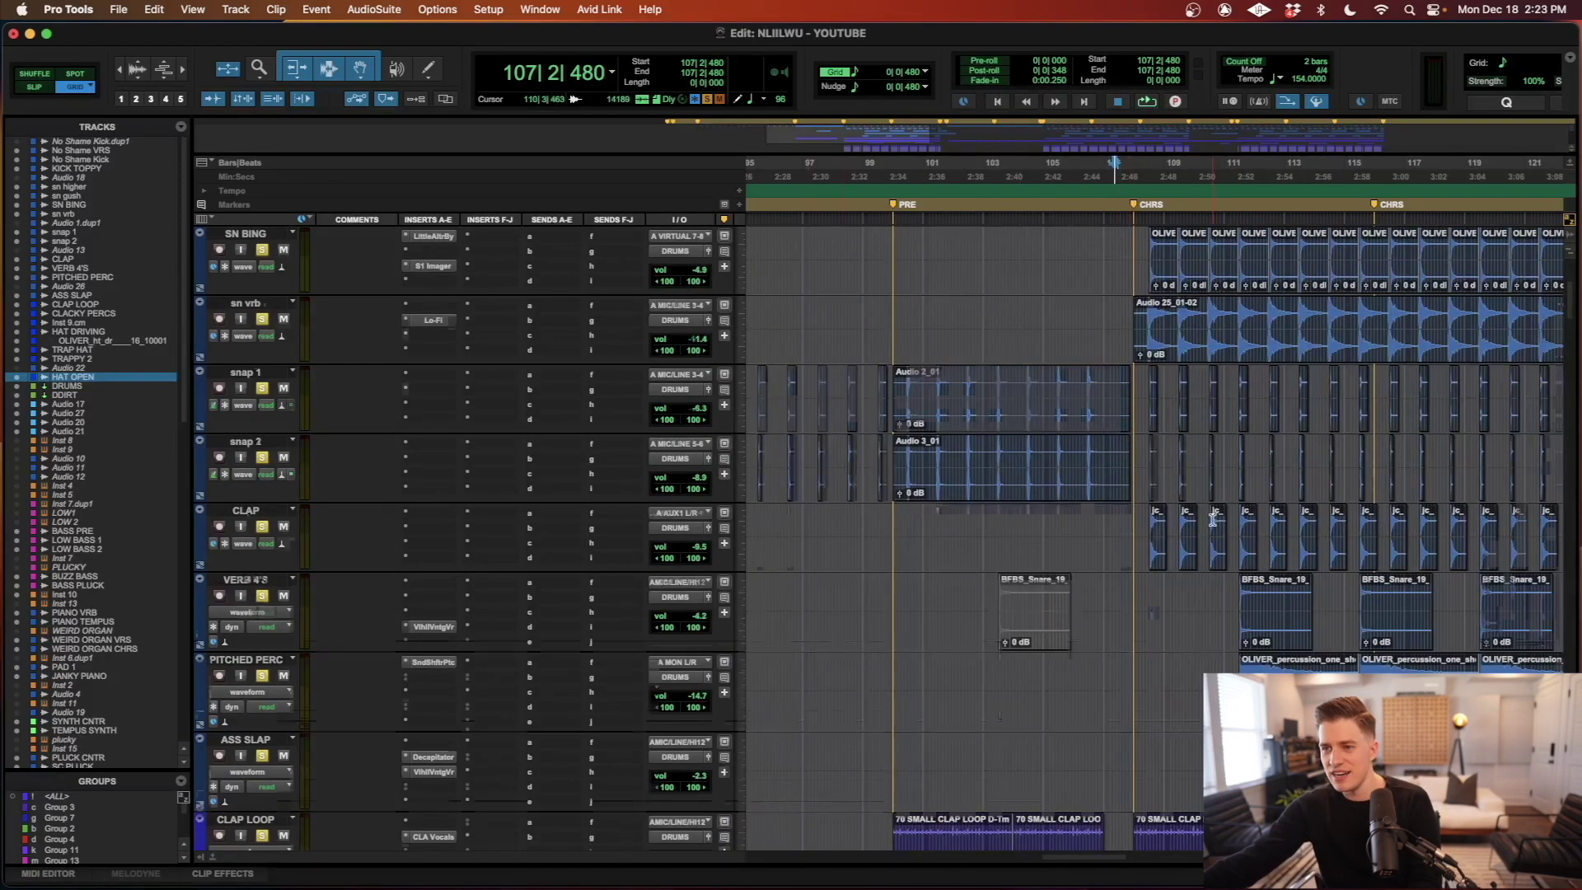
scroll(1213, 518, up, 5)
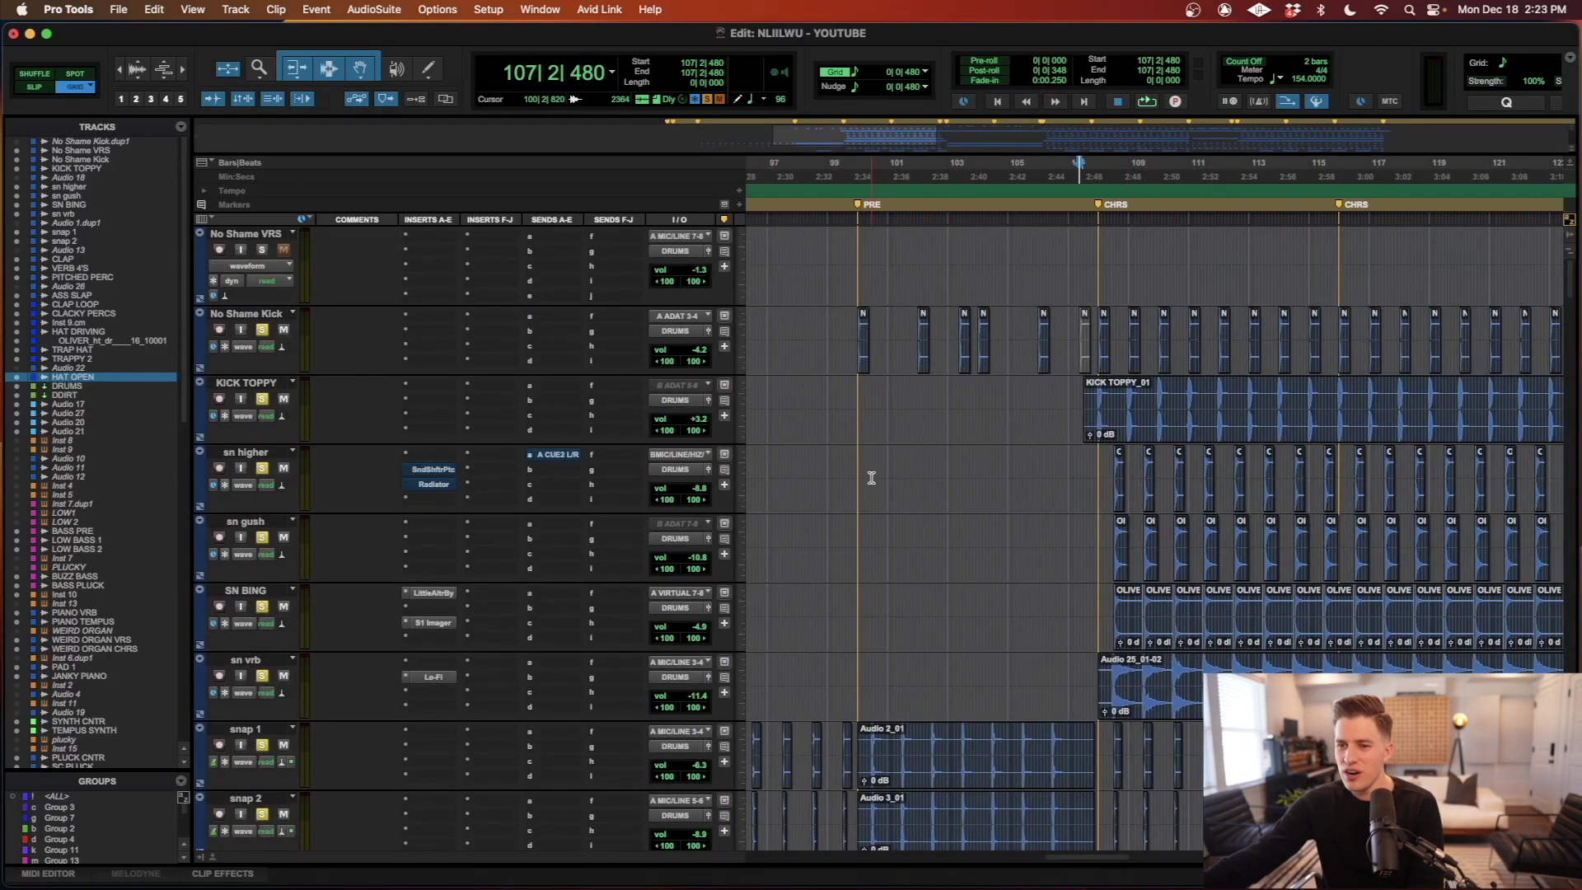
click(1006, 464)
key(t)
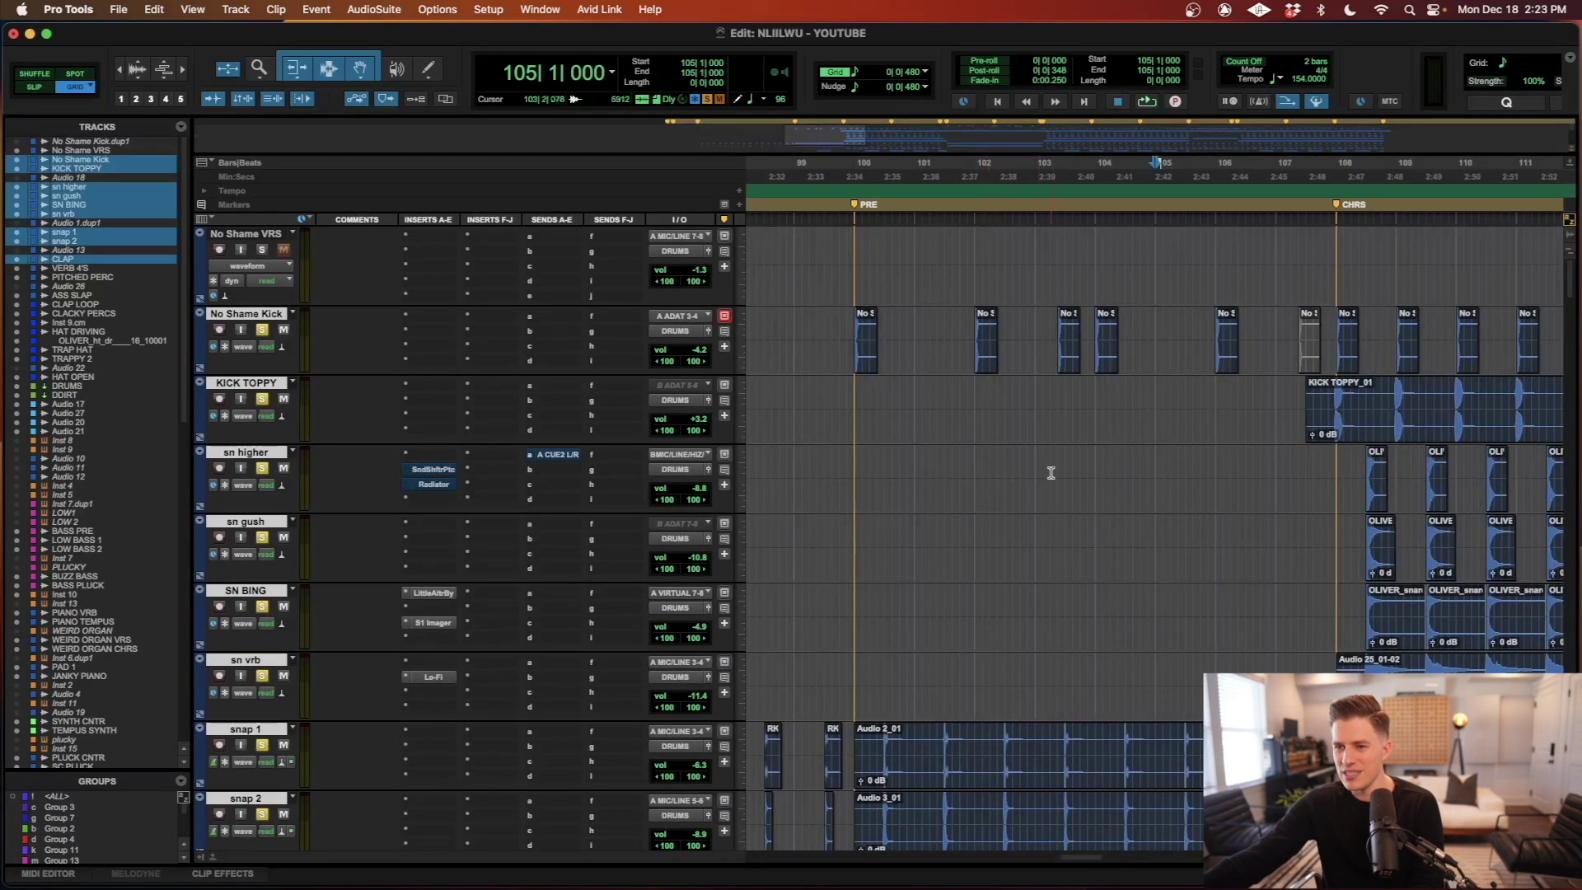
key(r)
key(space)
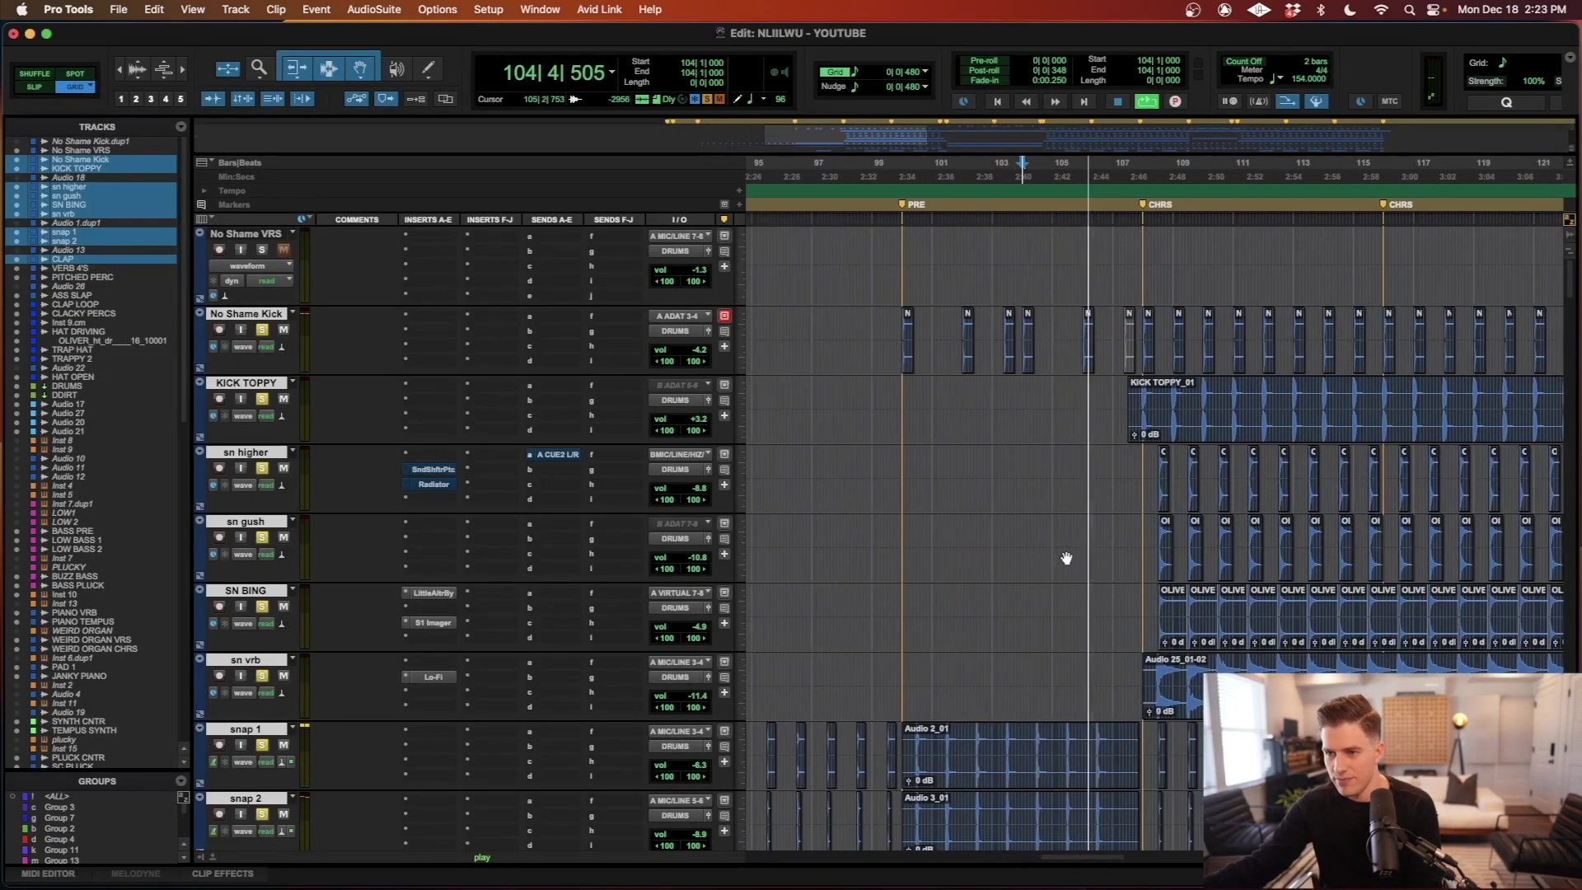
- Examine the drum tracks from No Shame Kick down to the percussion loops while the chorus plays
scroll(1066, 558, down, 1)
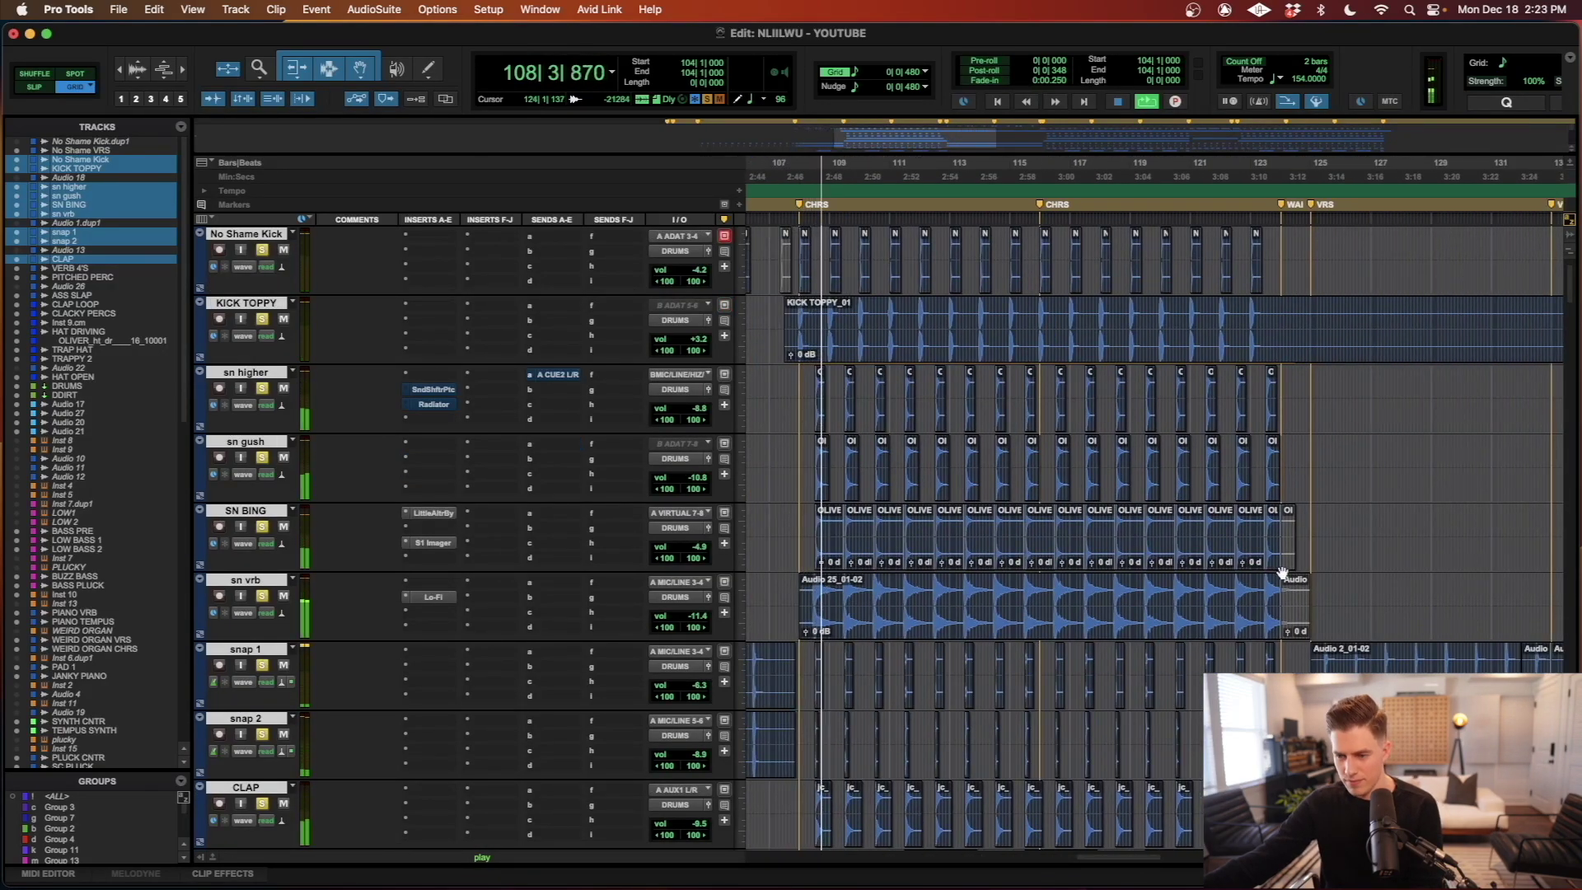
scroll(1281, 571, down, 1)
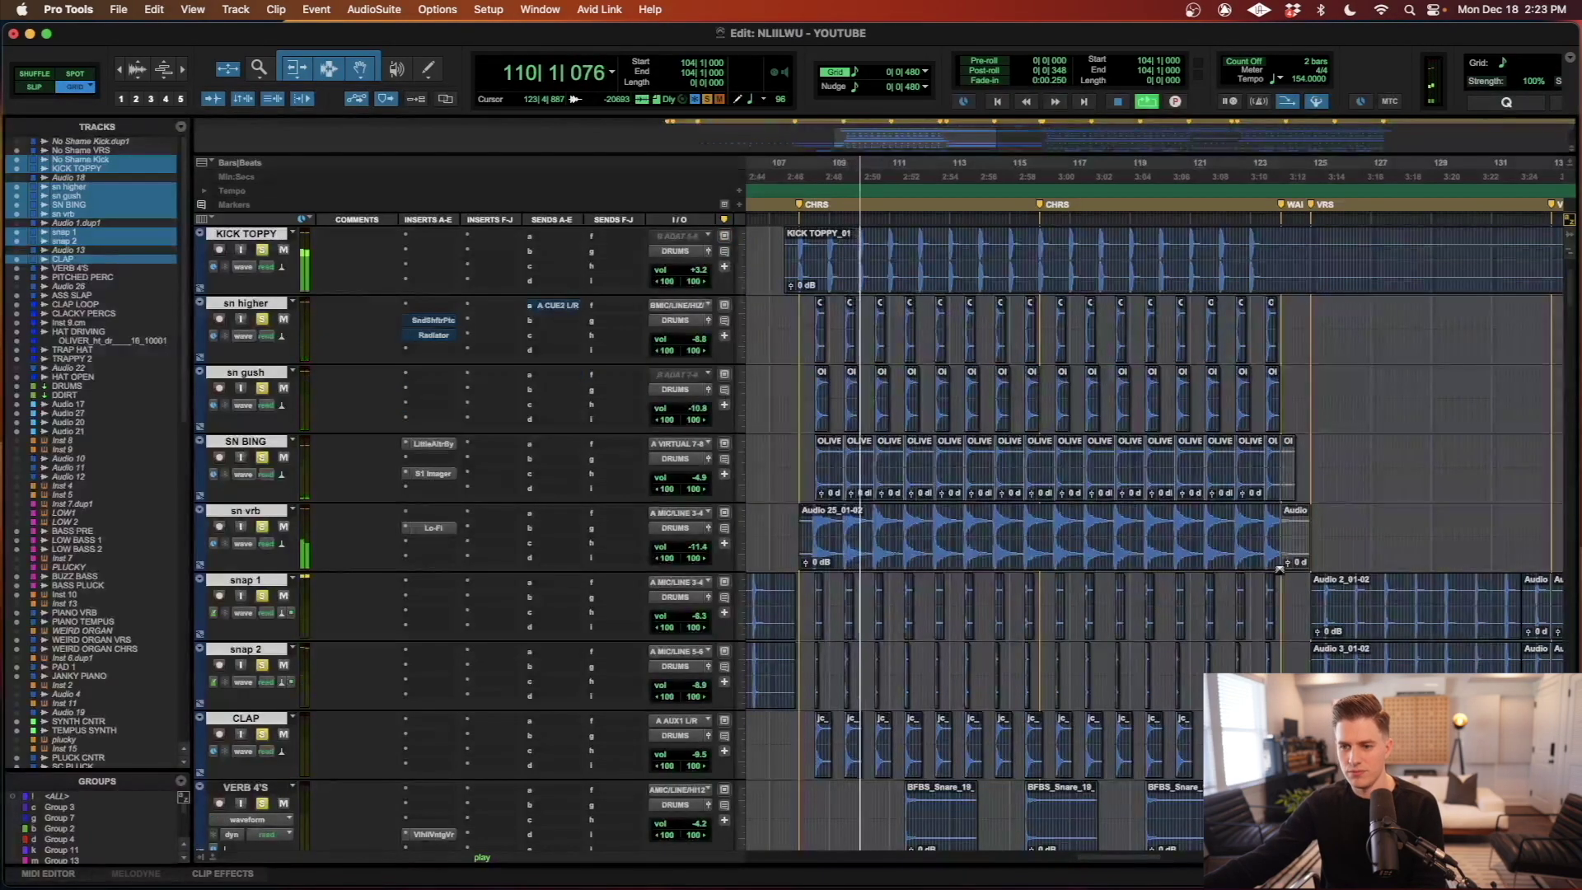
scroll(1279, 569, down, 3)
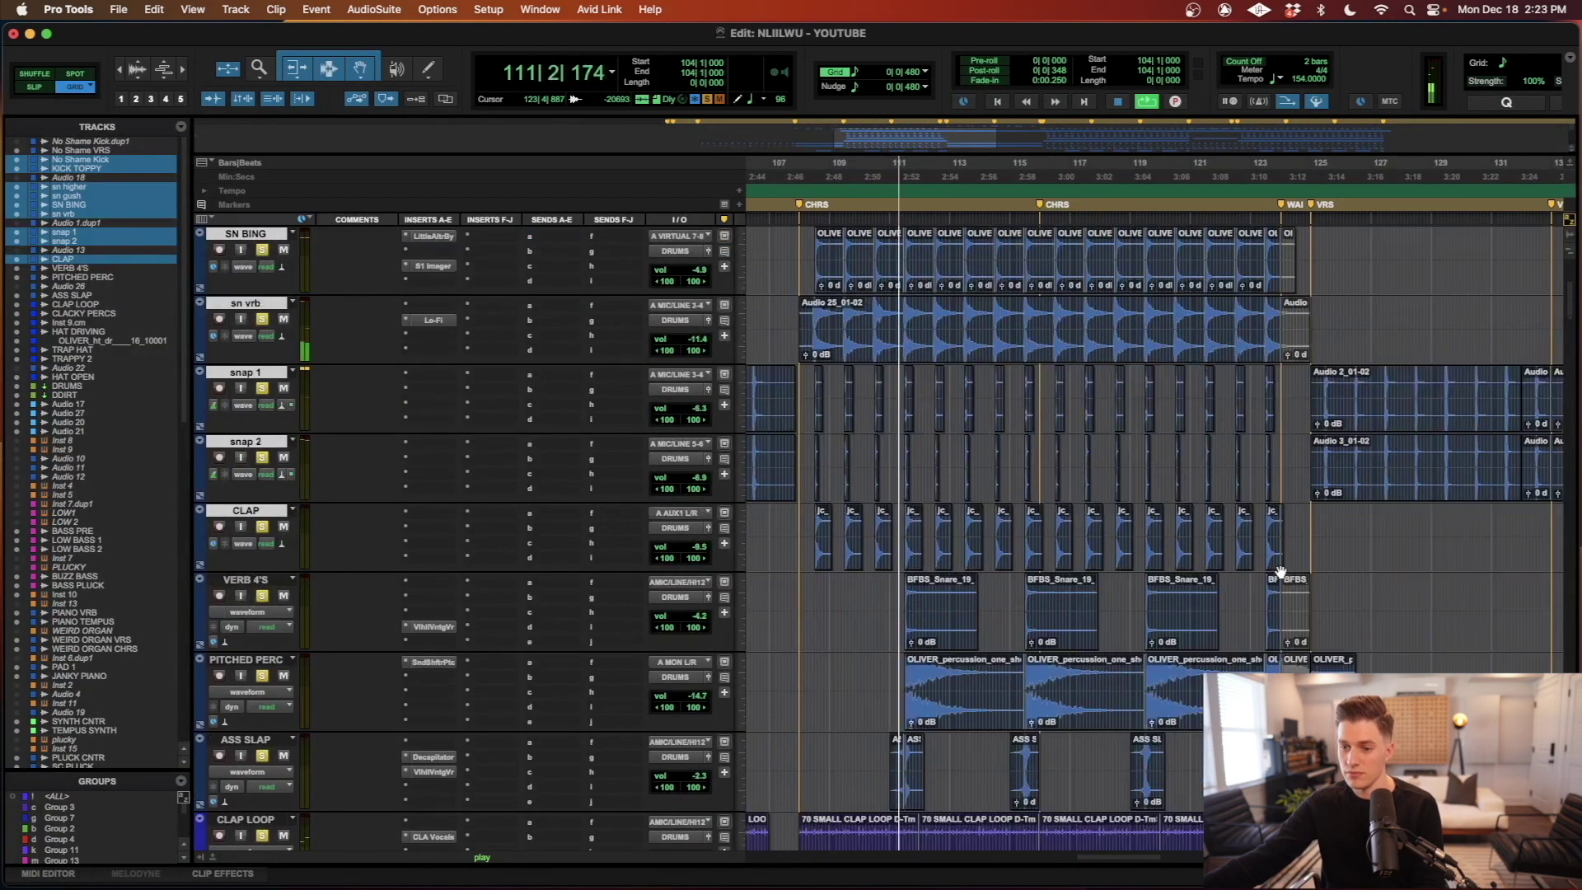
scroll(1280, 570, down, 1)
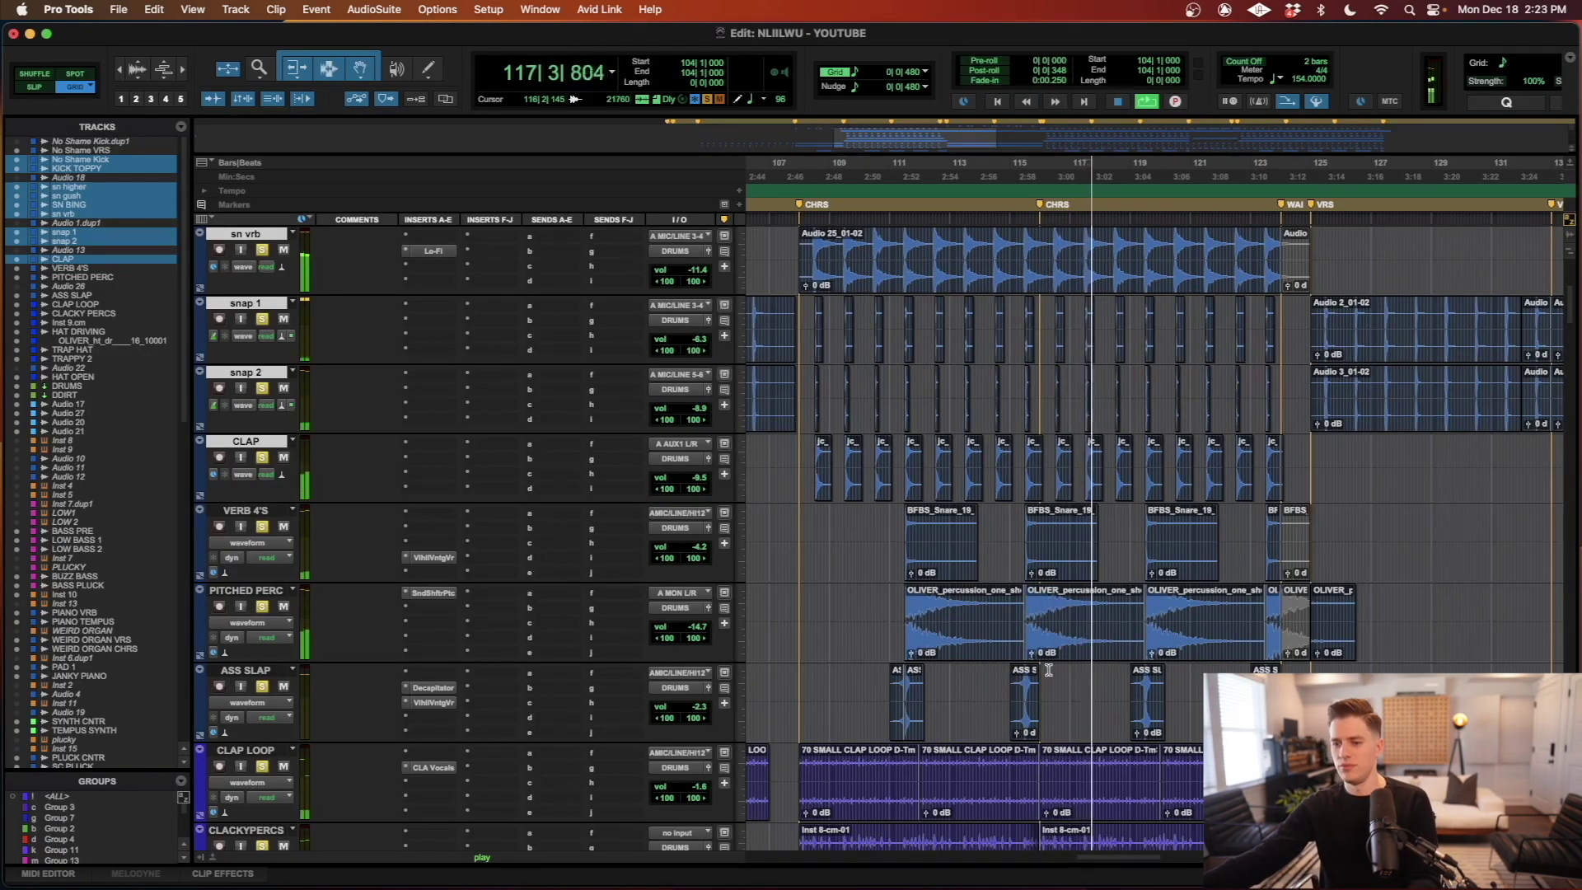
scroll(1046, 671, down, 2)
scroll(1048, 672, right, 1)
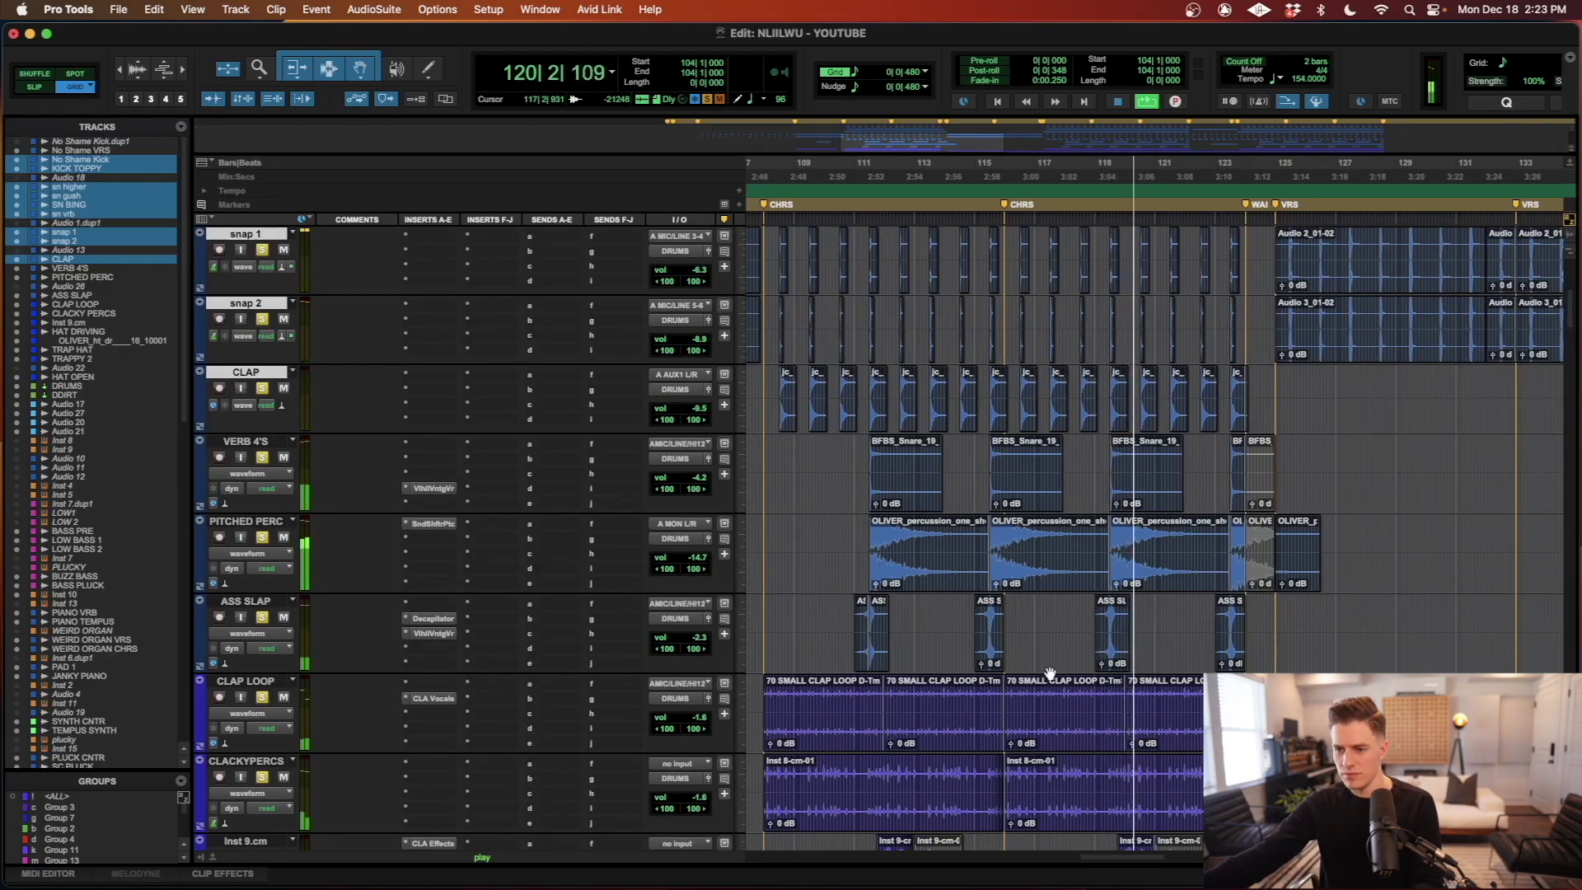
scroll(1050, 672, down, 2)
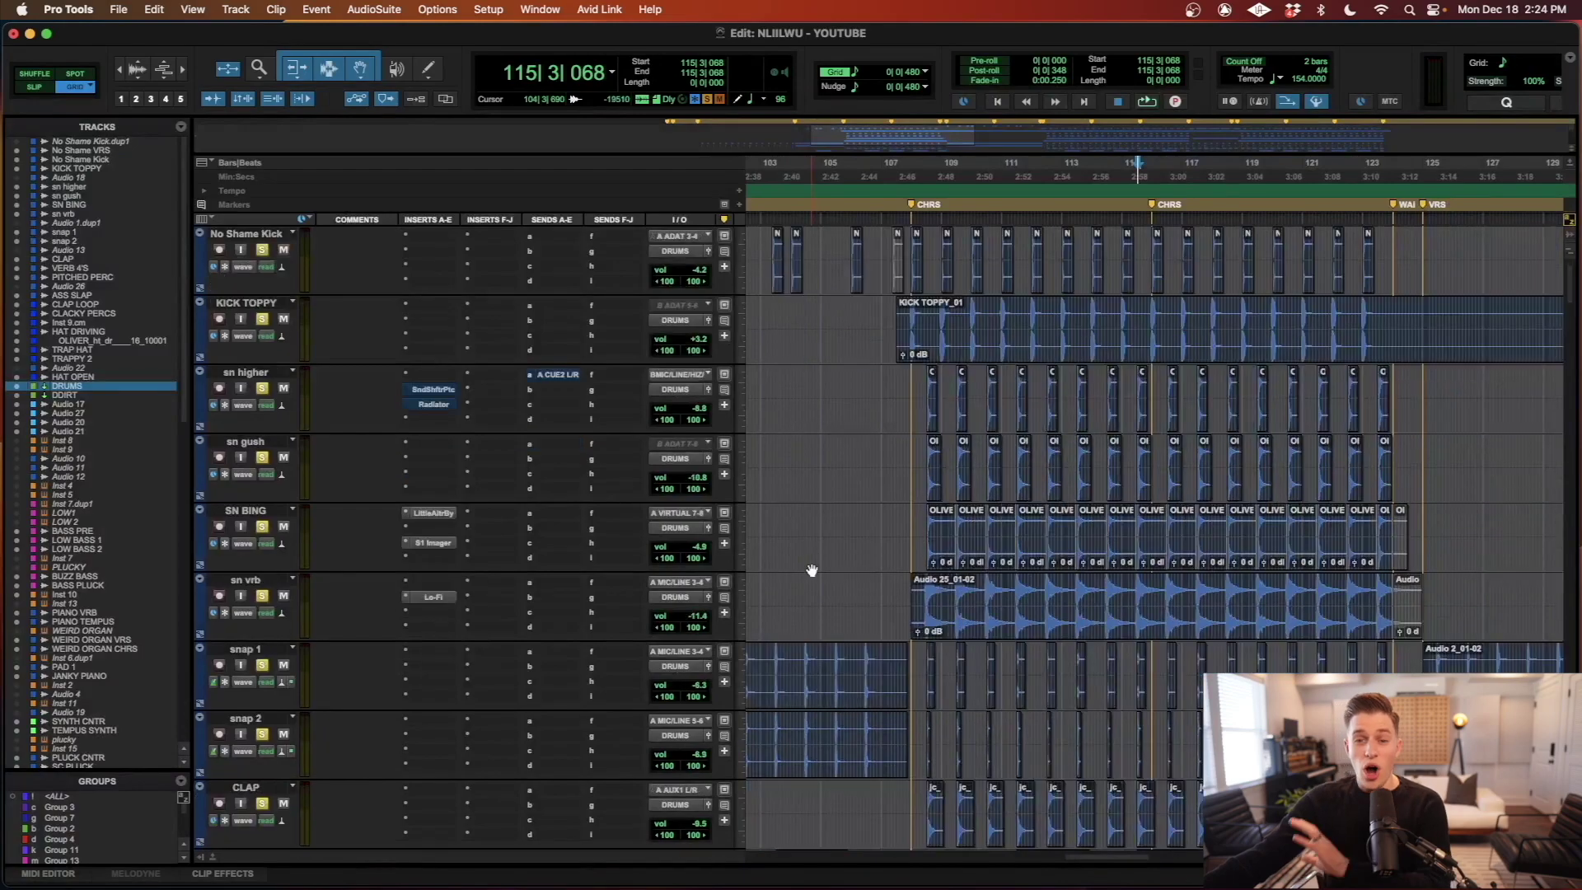
- View the PuigTec EQP1A settings on the DRUMS bus and the Lo-Fi settings on the DDIRT bus, closing both plug-in windows
scroll(814, 565, down, 6)
scroll(814, 564, down, 3)
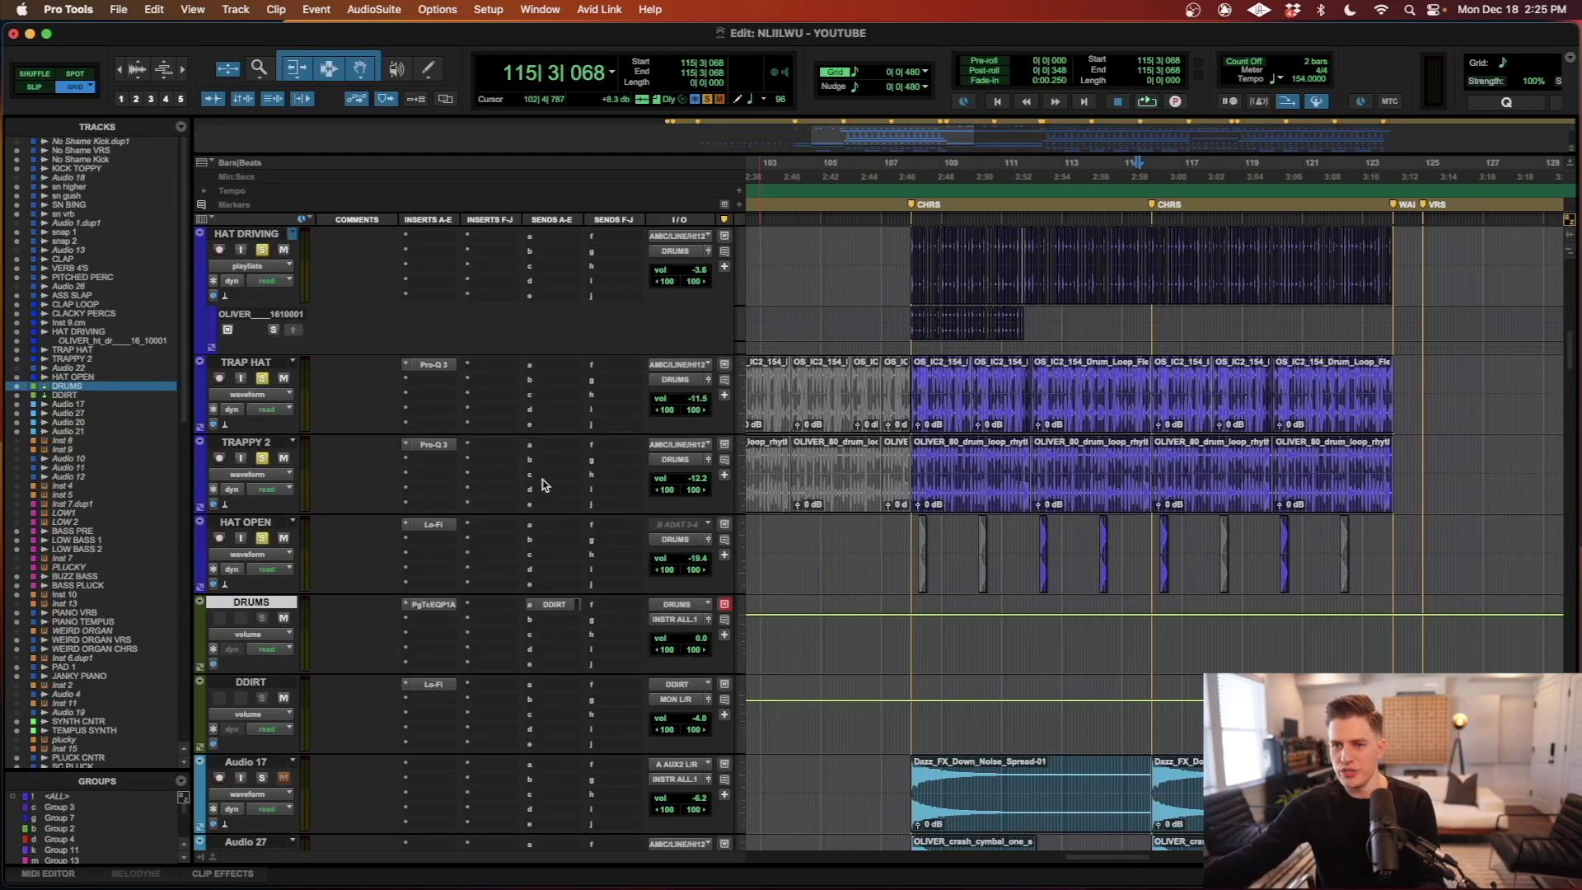
scroll(696, 304, down, 3)
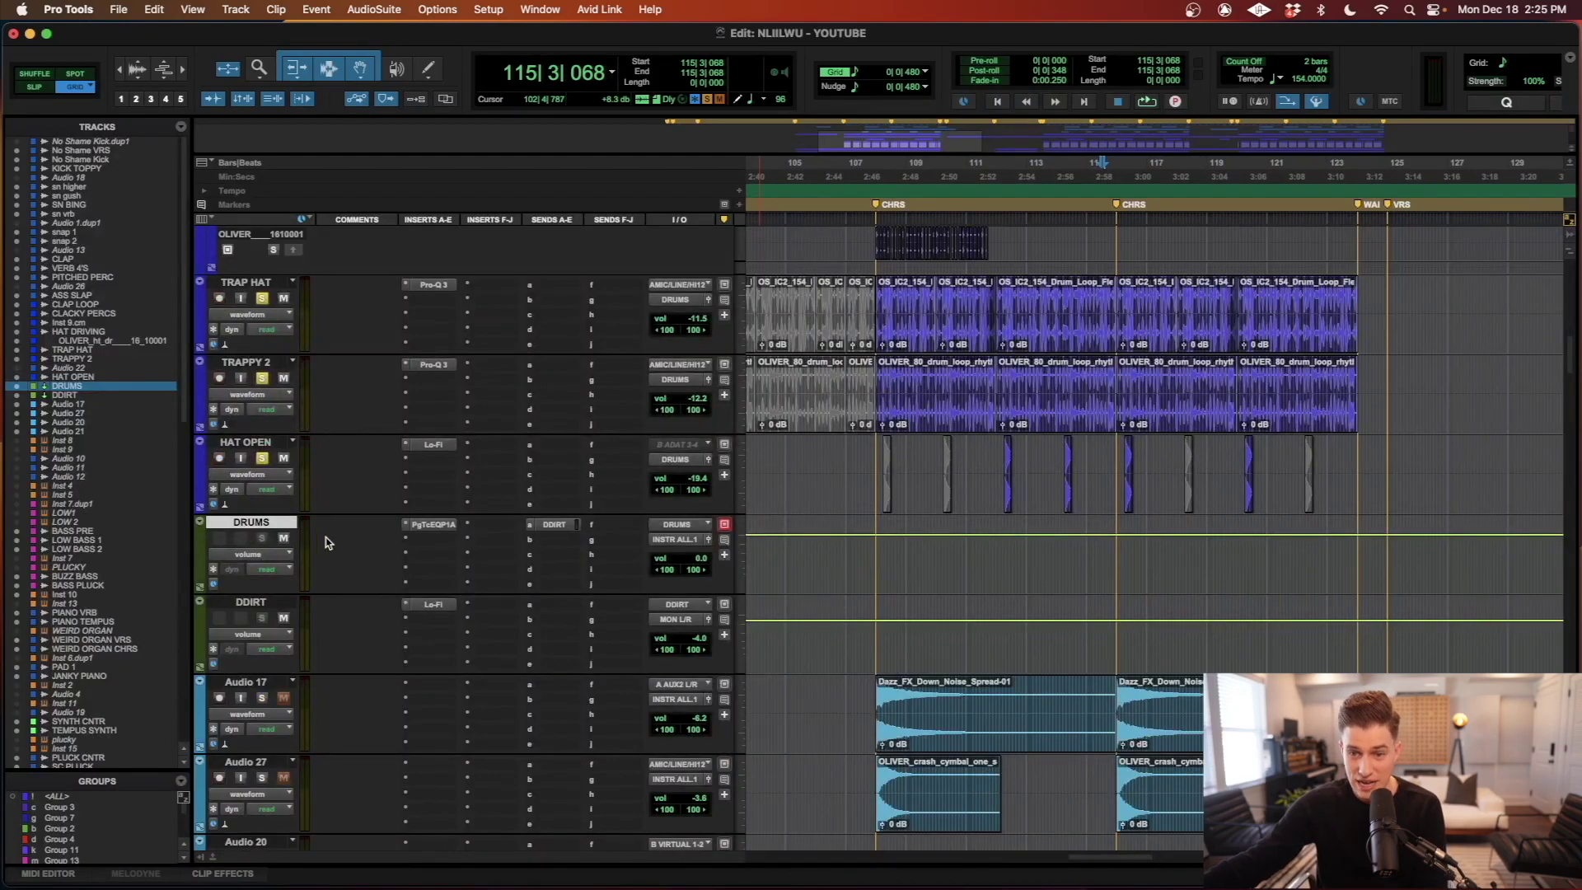
click(433, 525)
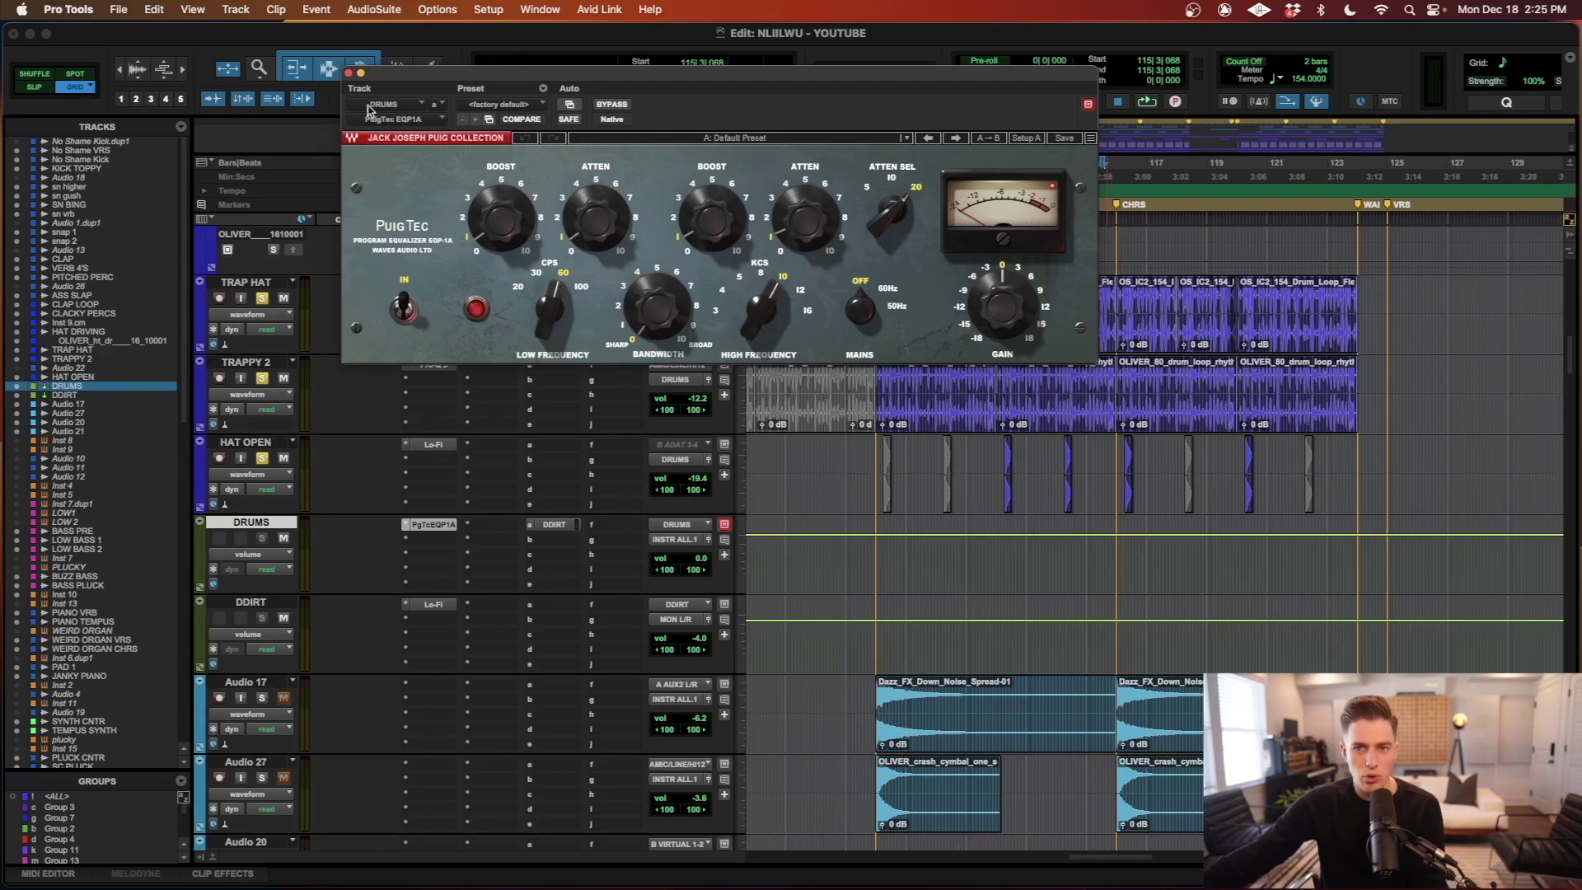
click(348, 73)
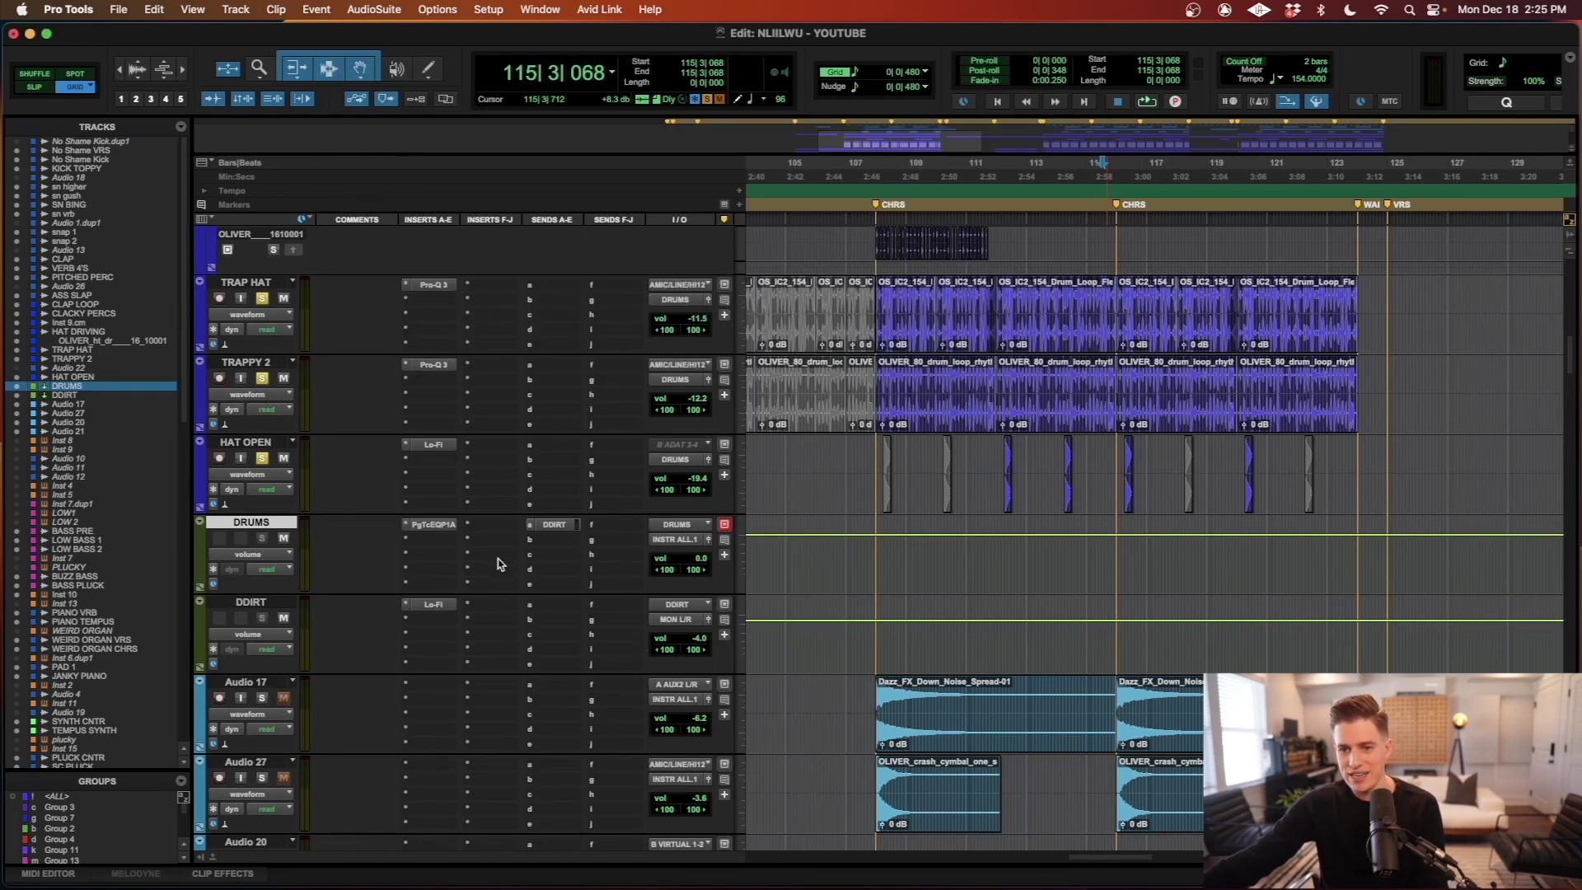
click(432, 608)
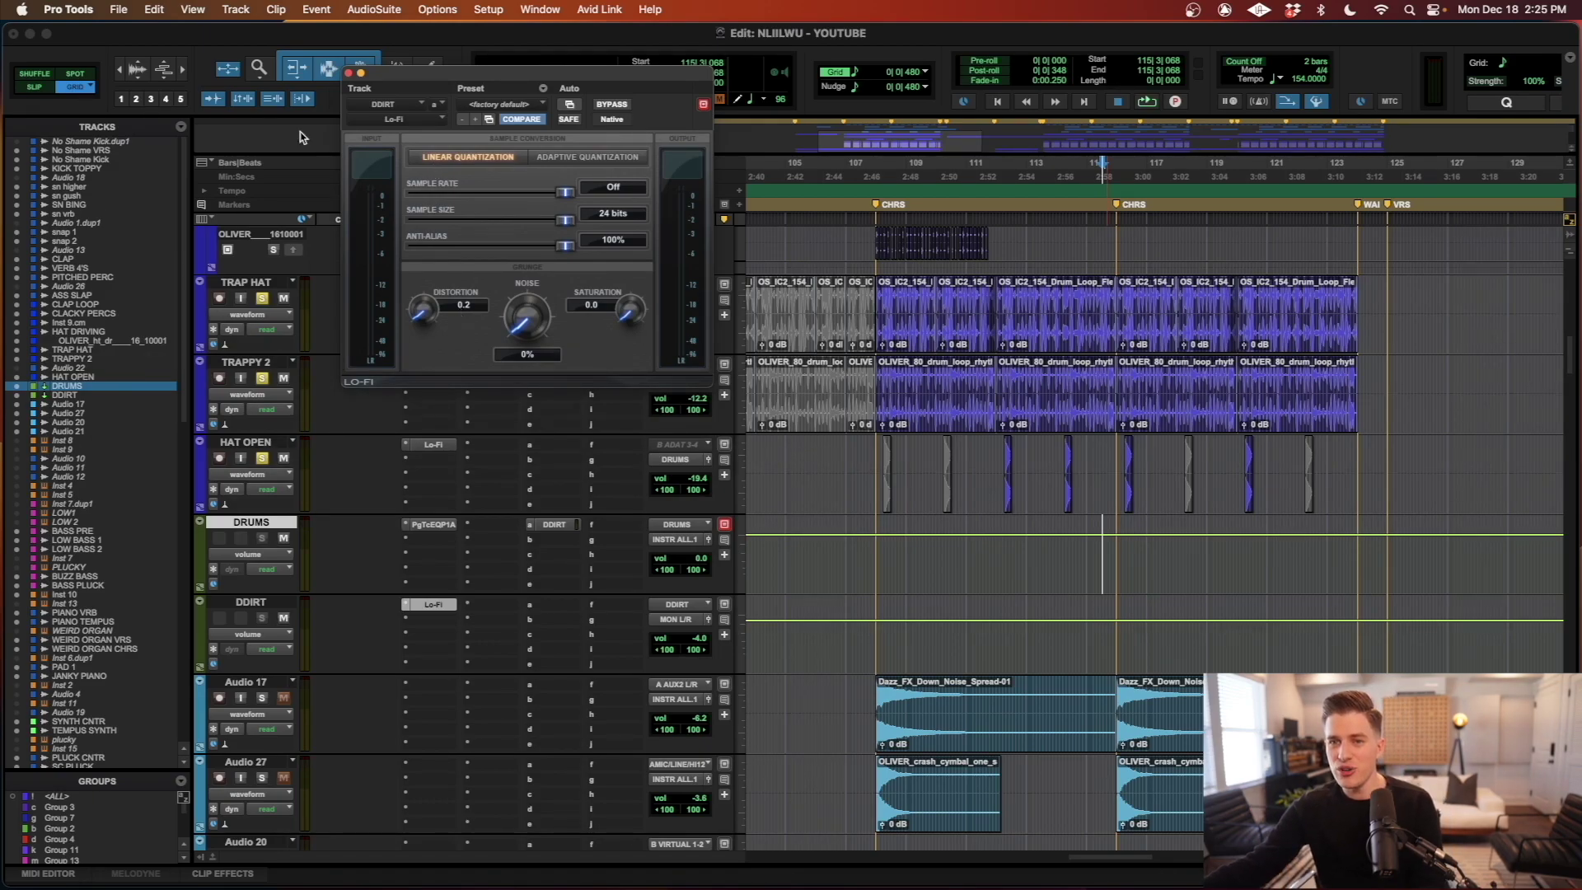
click(349, 73)
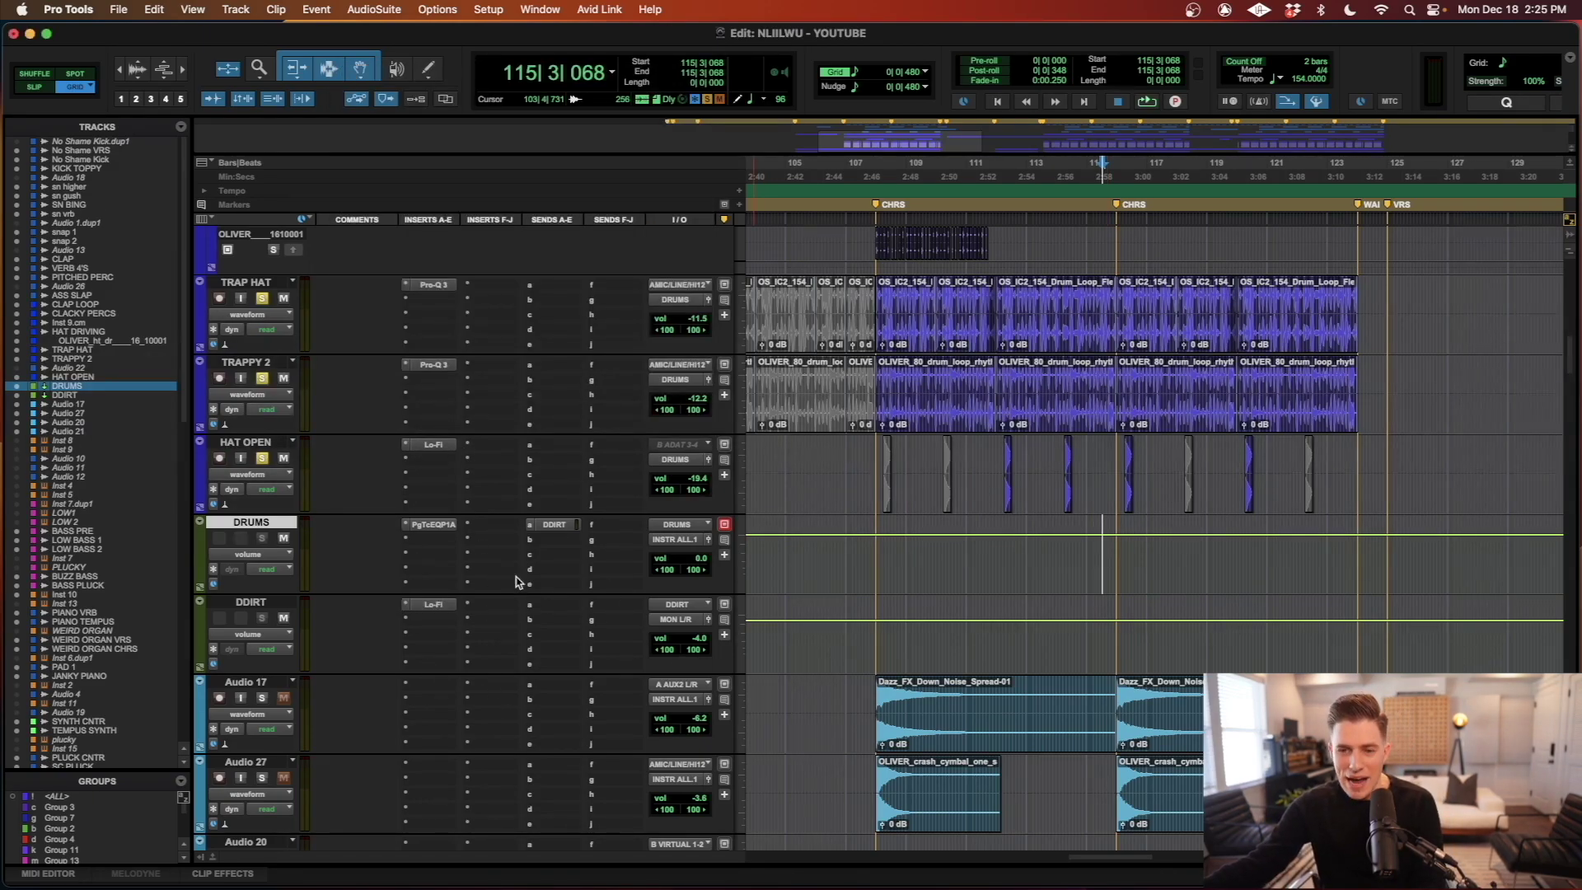
- Play the soloed drum stack from 108|1|000 in the chorus, comparing the DDIRT bus with its Lo-Fi insert bypassed and active
click(876, 641)
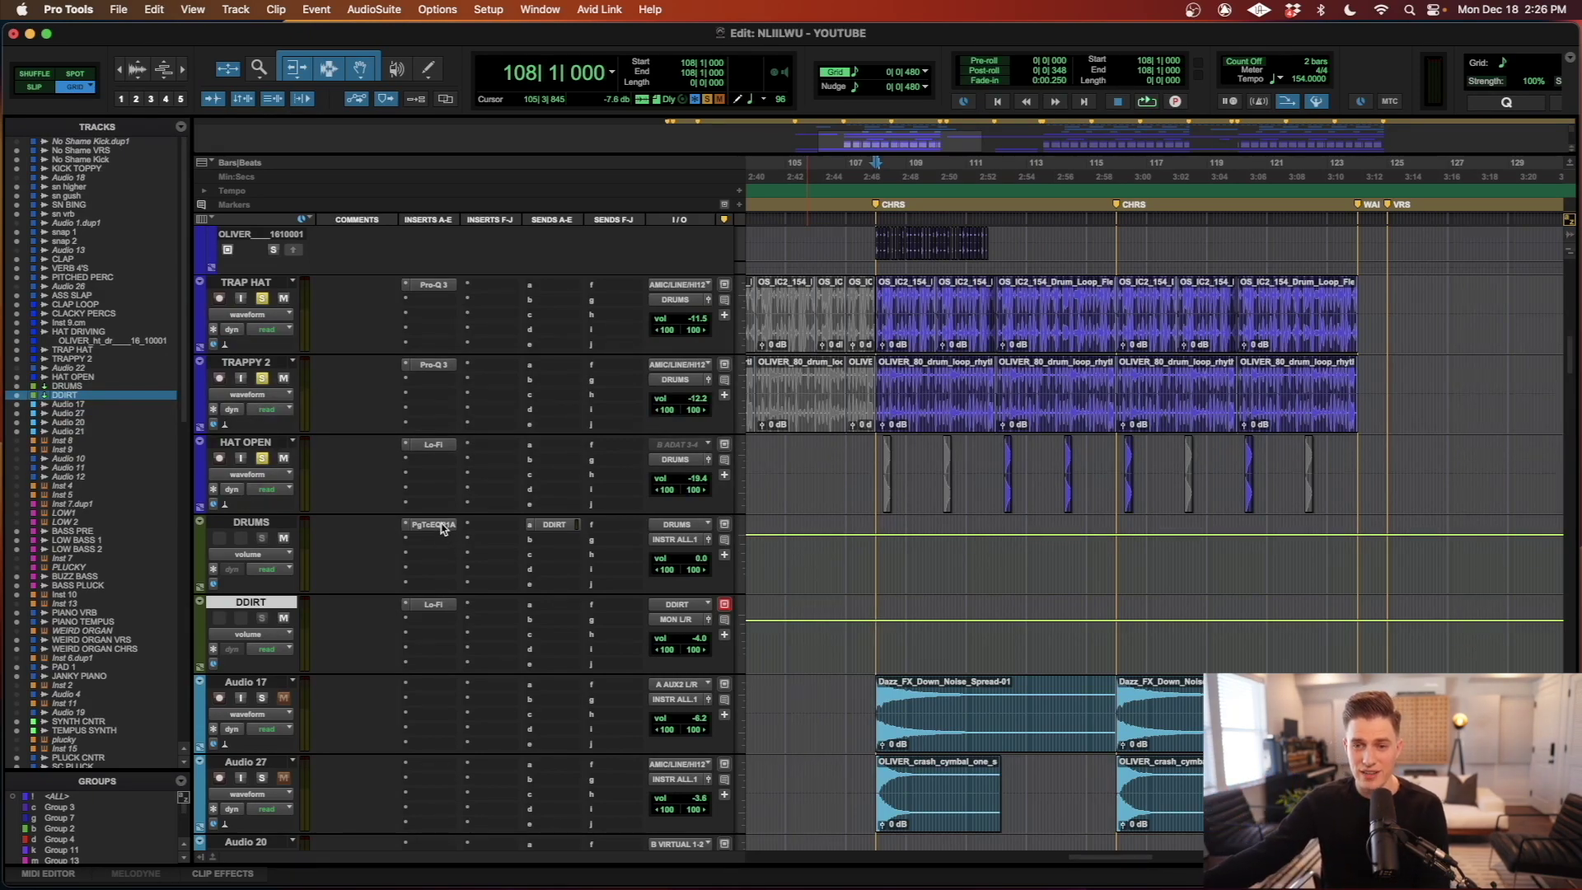
key(space)
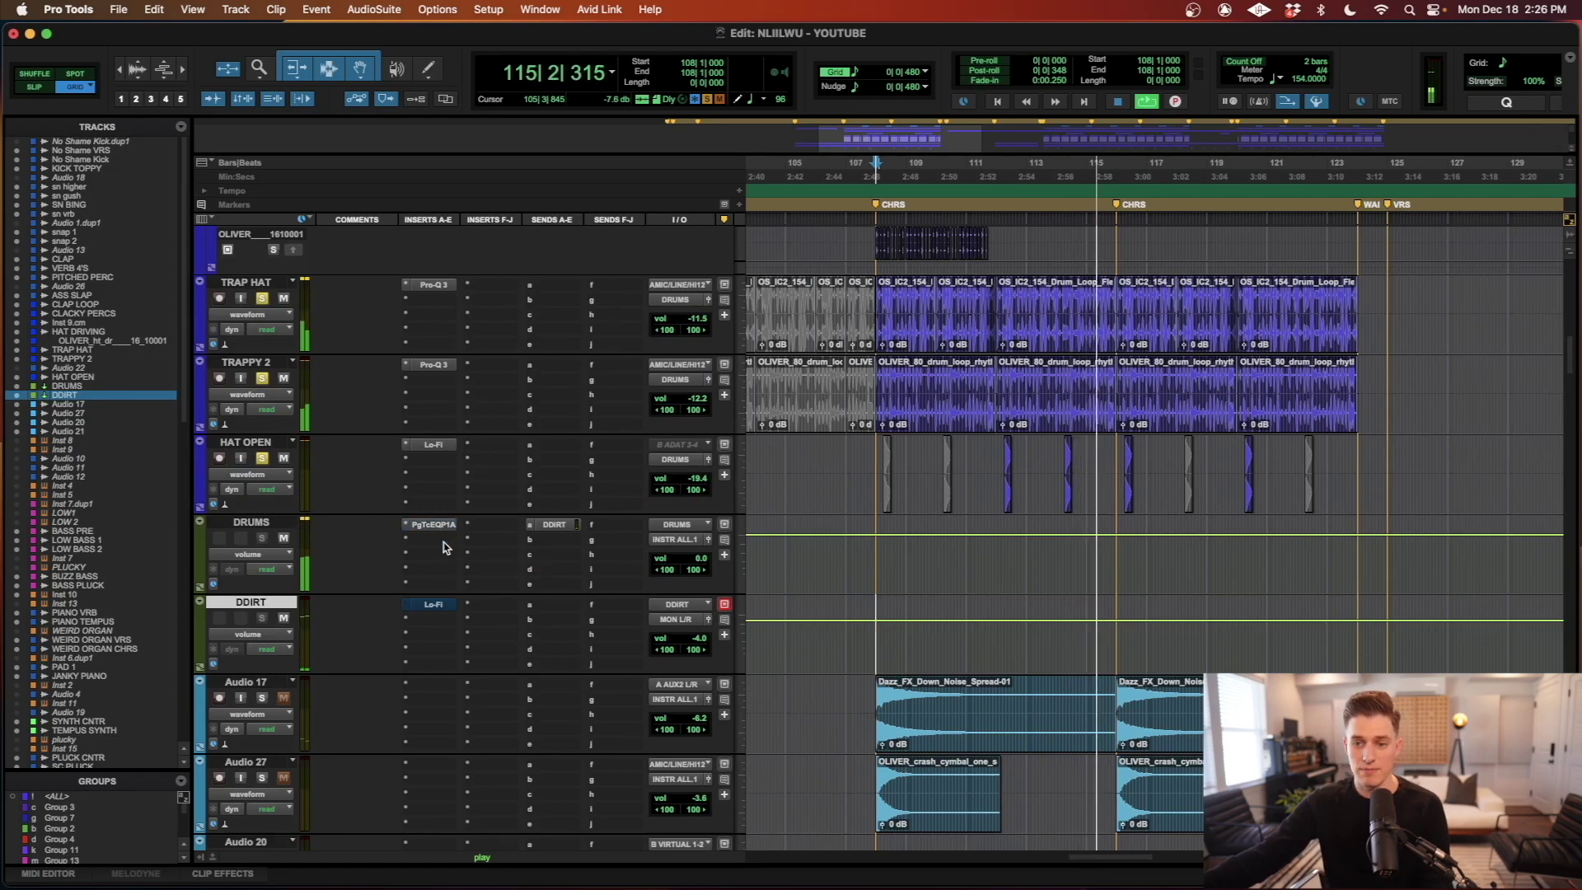
scroll(923, 593, right, 2)
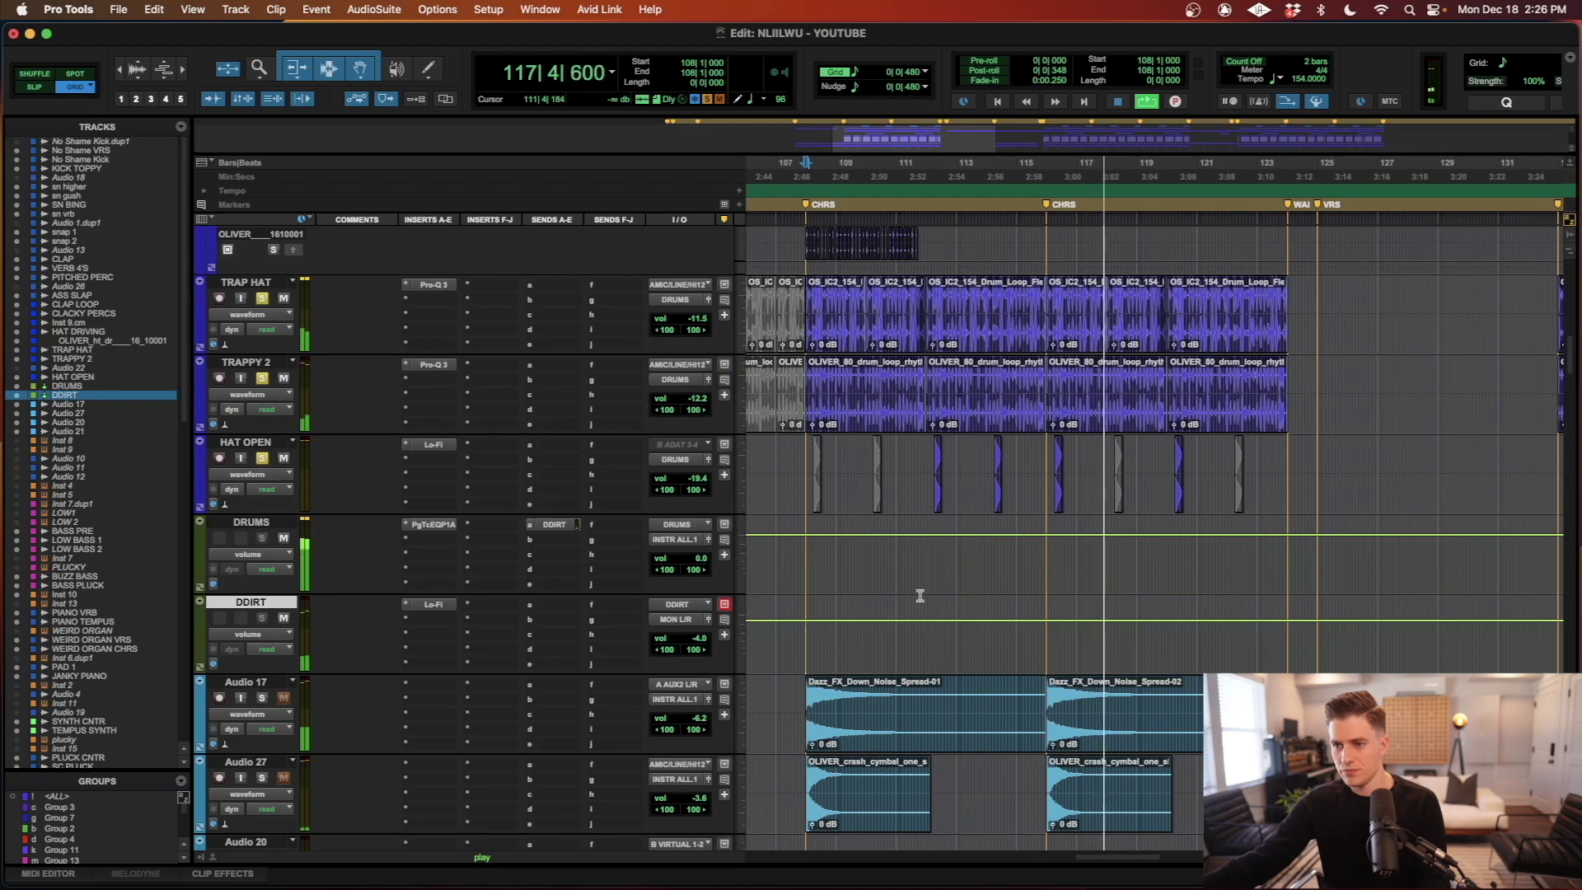
scroll(919, 595, down, 1)
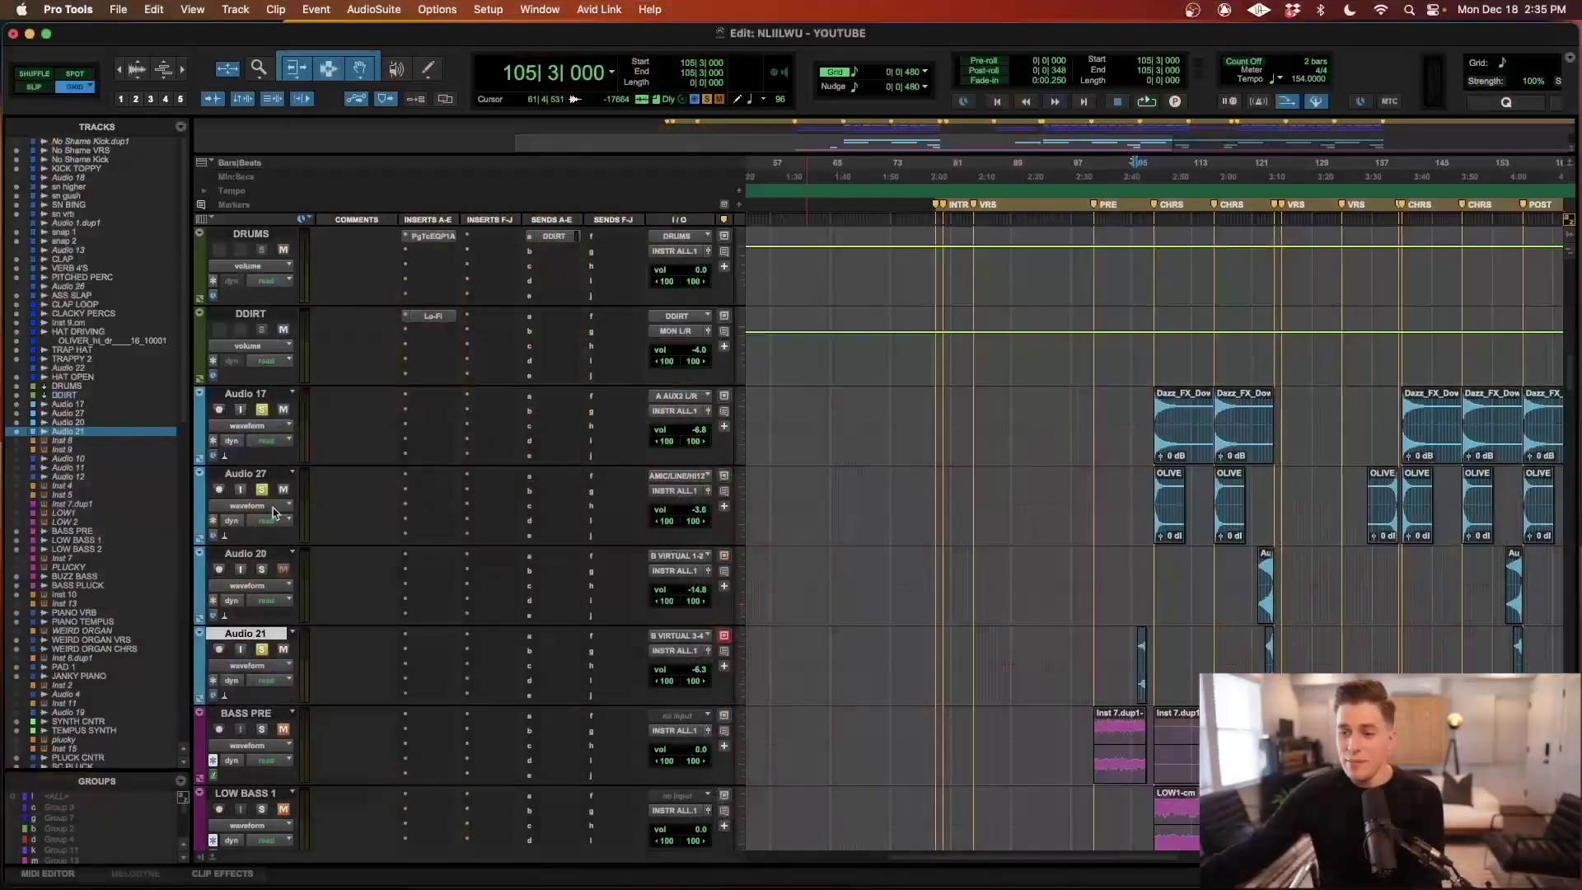
- Play the soloed crash and reverse effect tracks, Audio 17, 27, 20 and 21, from 105|2|000 leading into the chorus
scroll(1426, 445, right, 5)
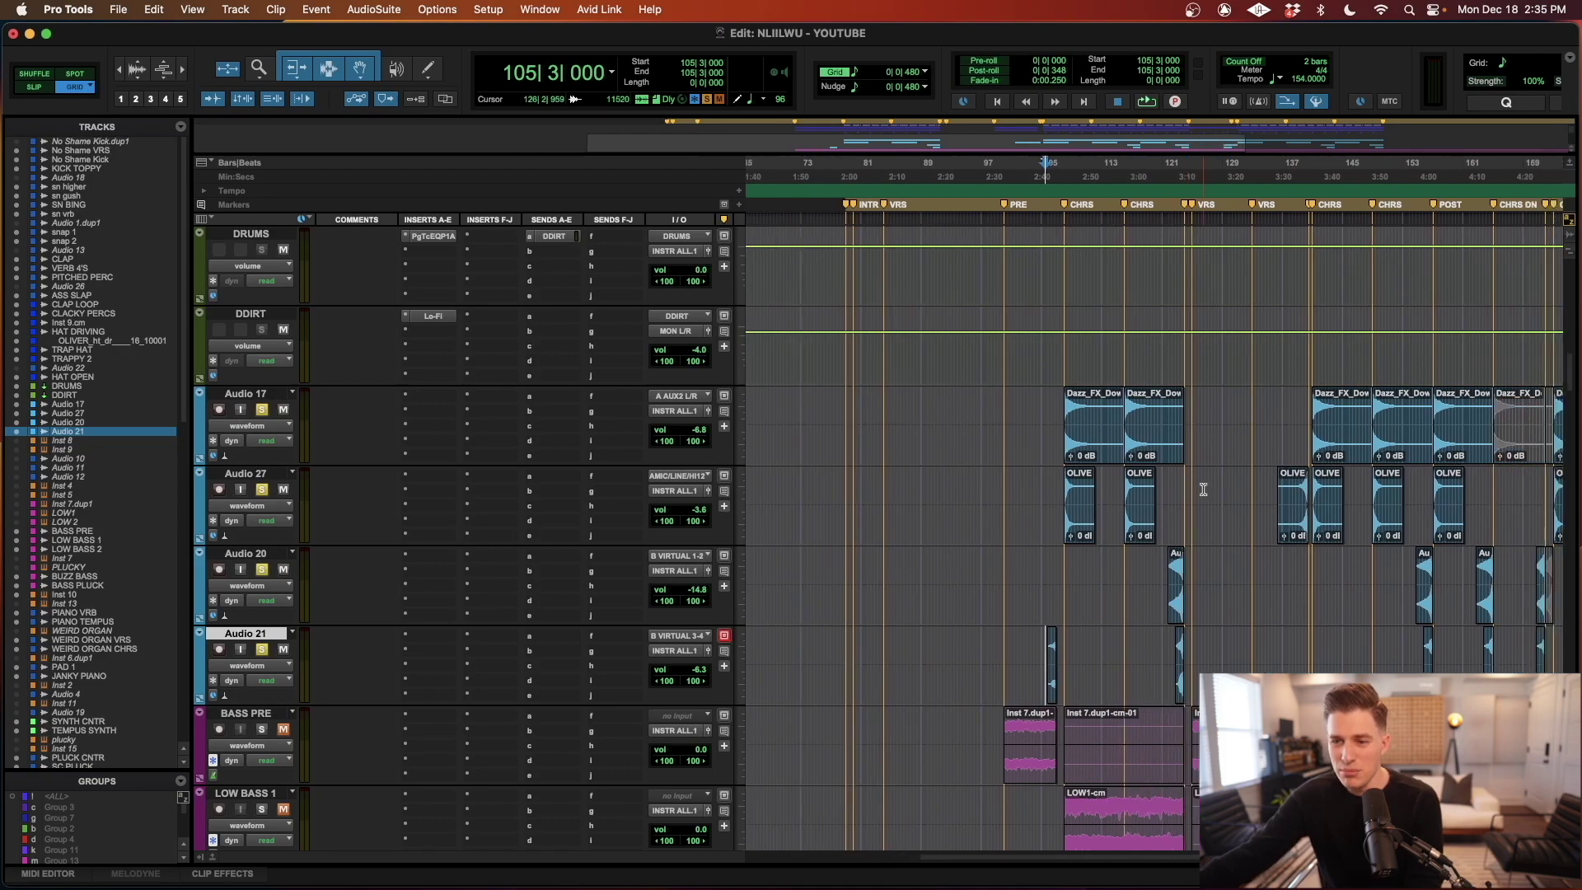
scroll(1188, 506, up, 2)
scroll(1117, 548, up, 4)
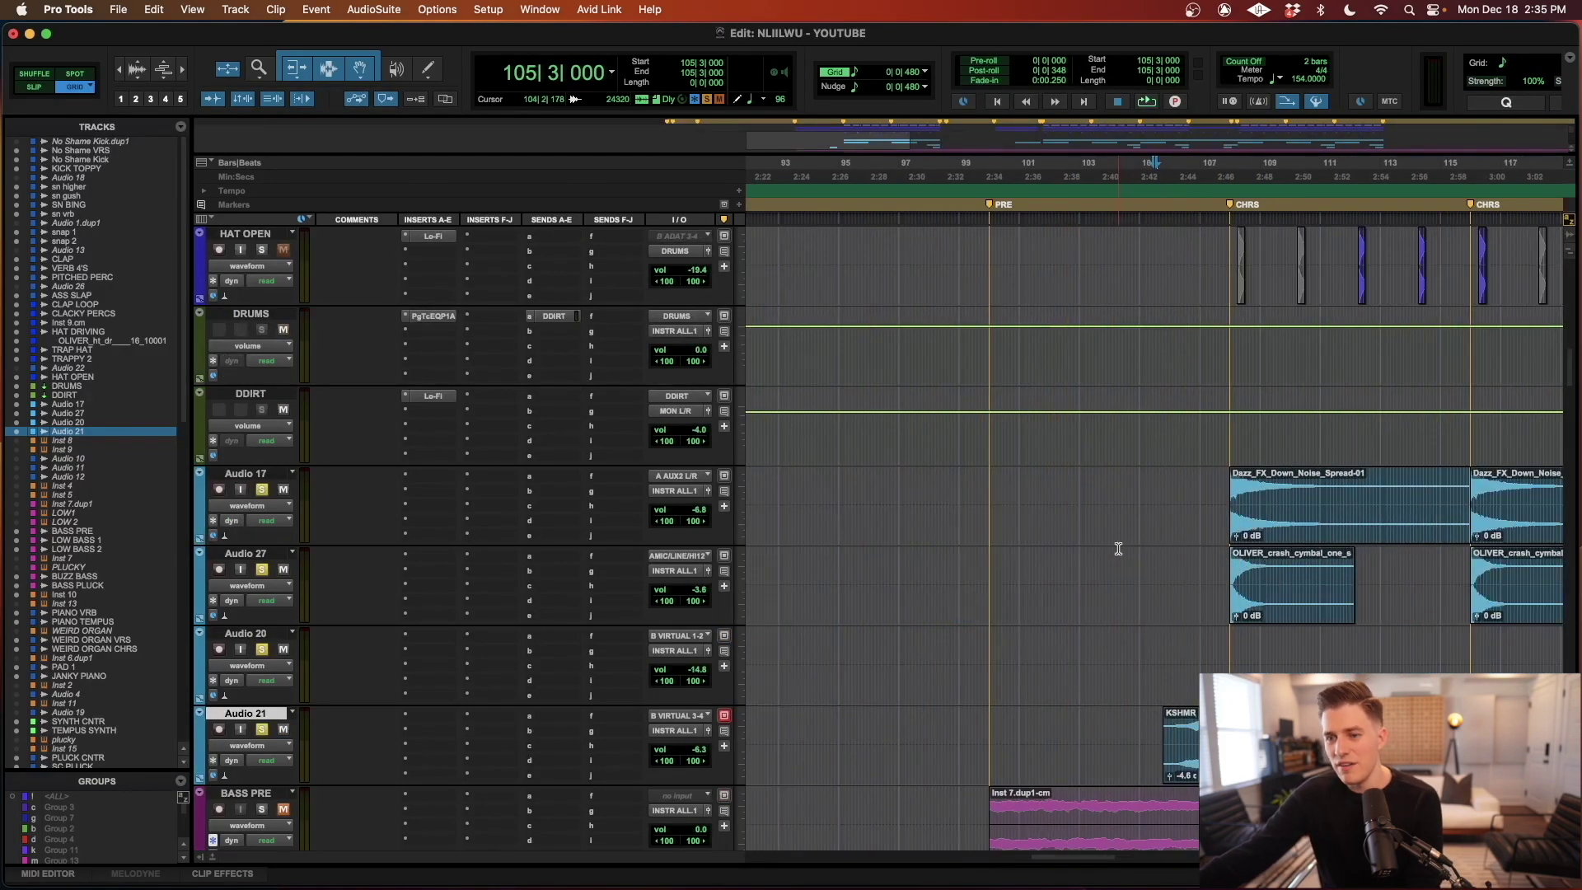
scroll(1107, 601, down, 1)
click(1149, 647)
scroll(1151, 651, up, 3)
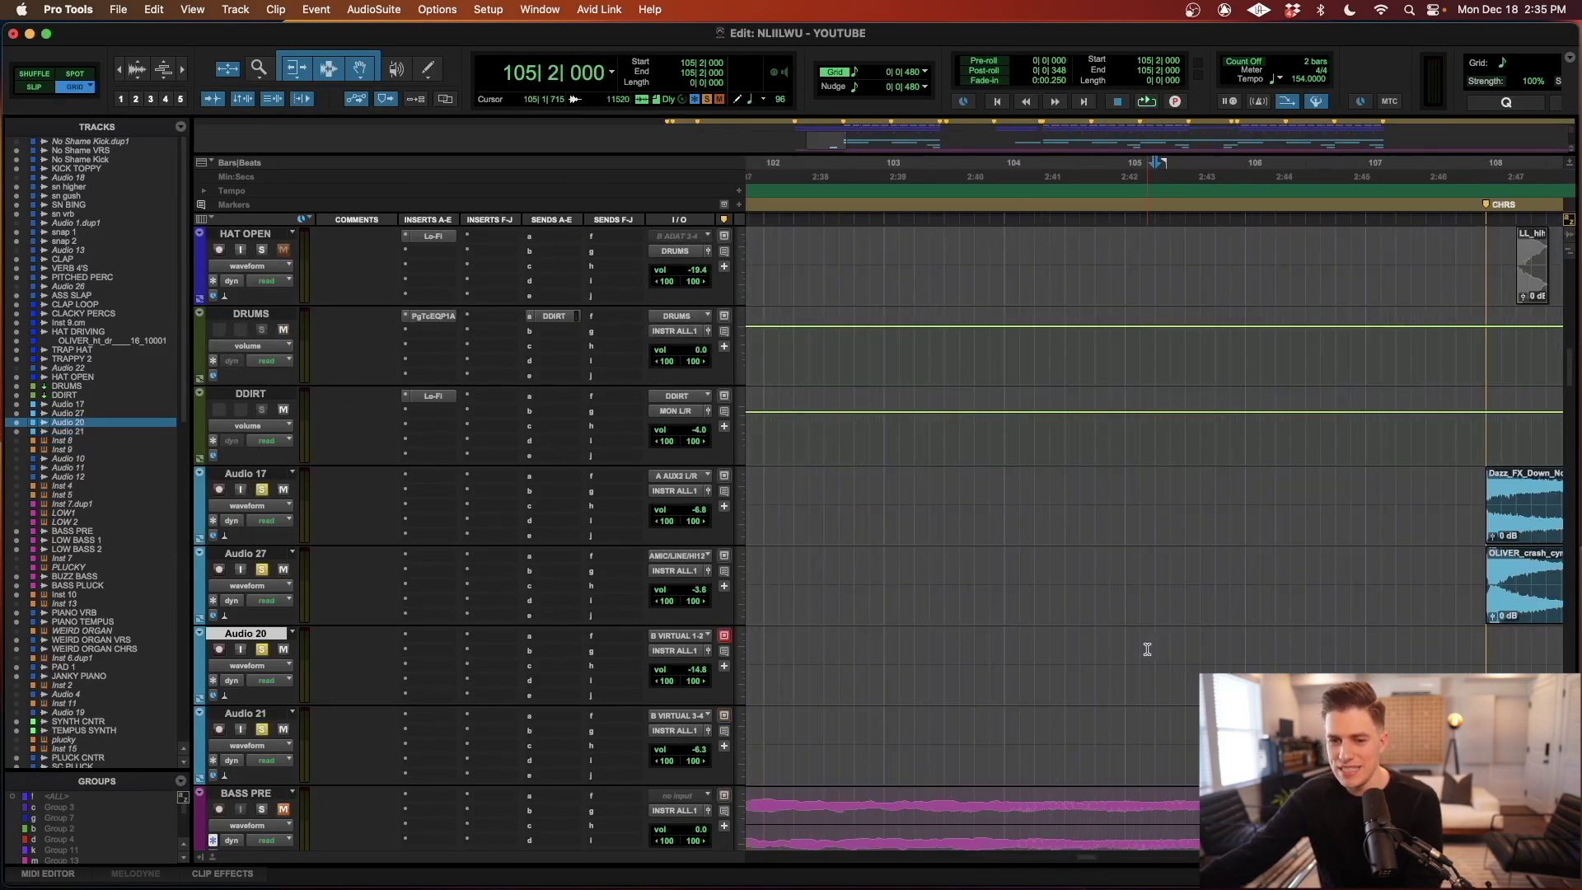
scroll(1146, 649, down, 1)
scroll(1155, 643, right, 3)
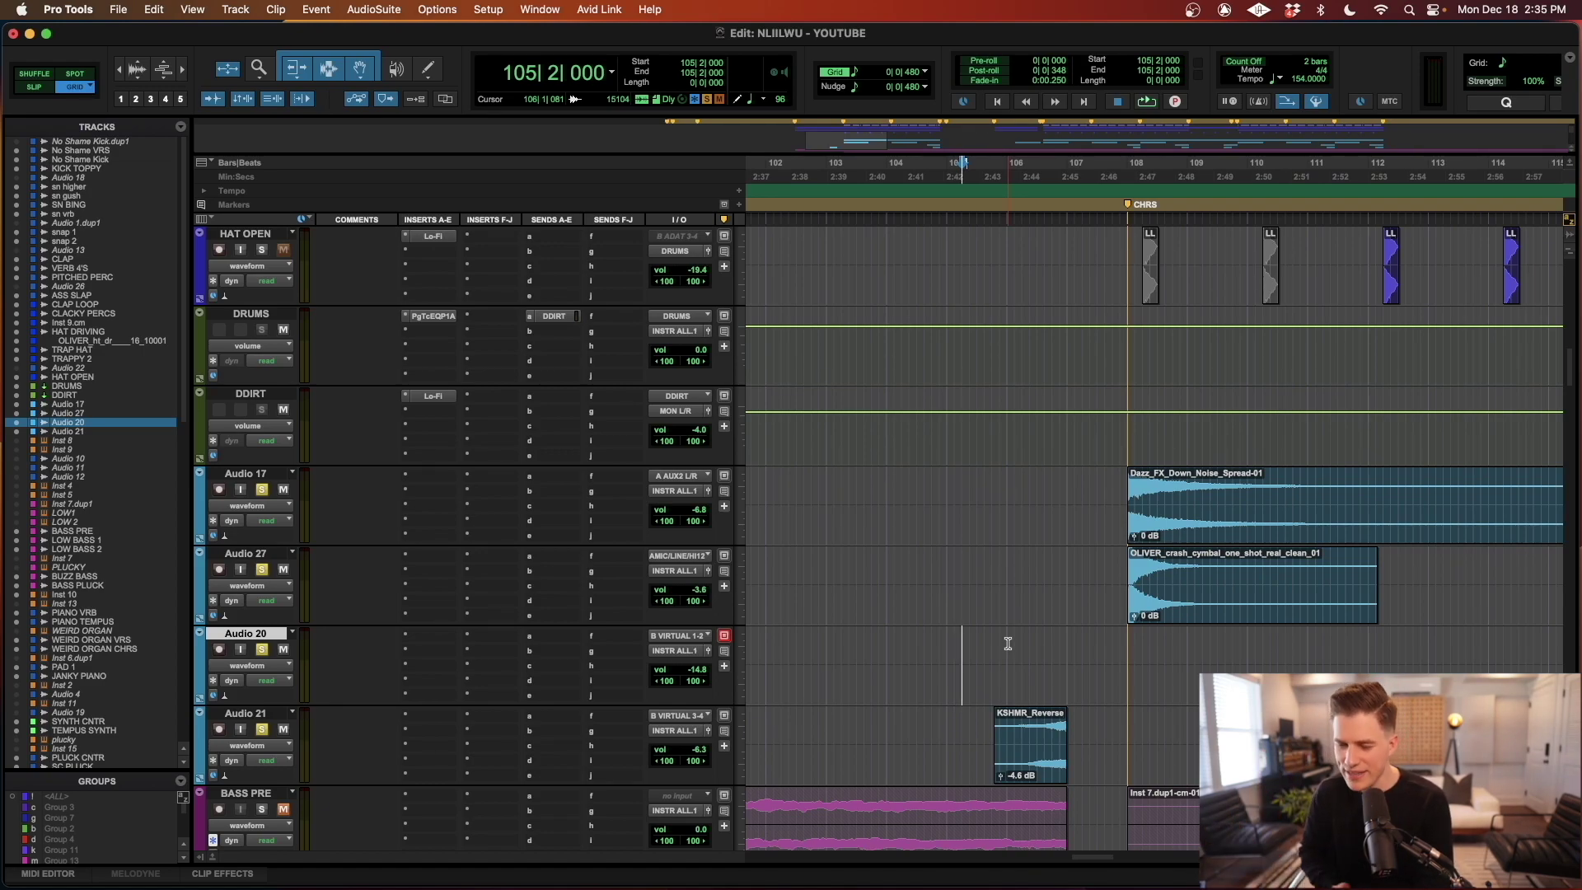
key(space)
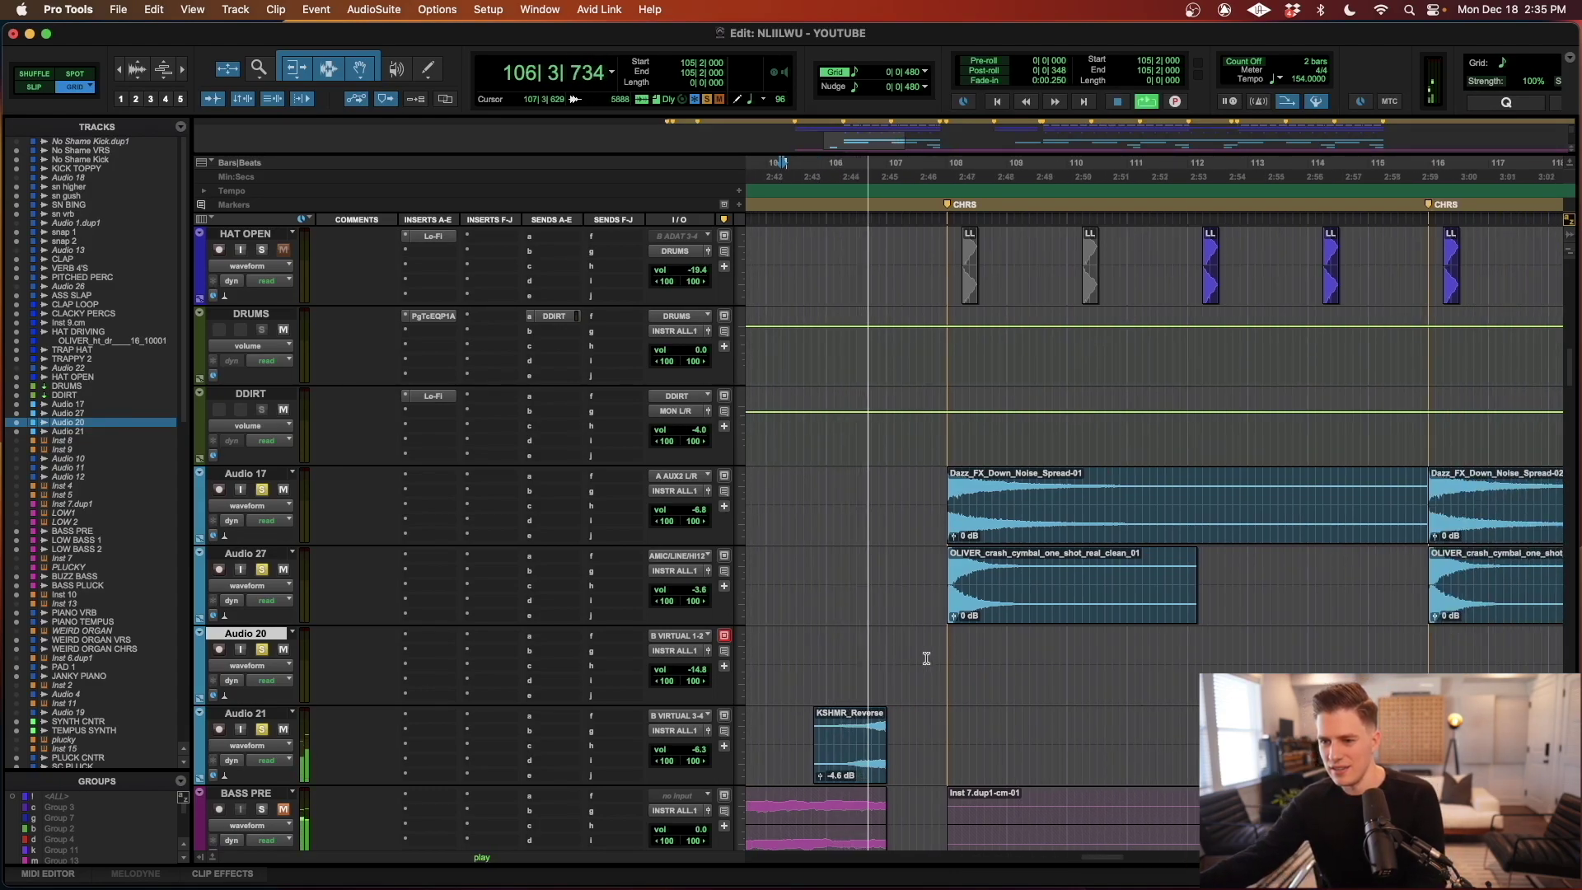